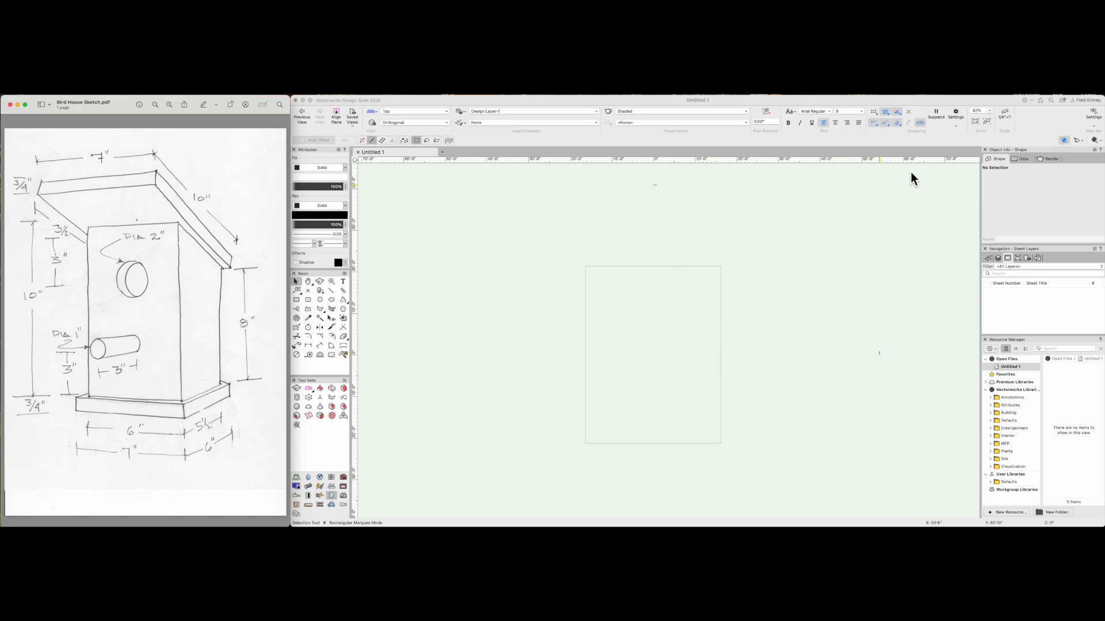
Set the design layer scale to 1:1.
click(1005, 112)
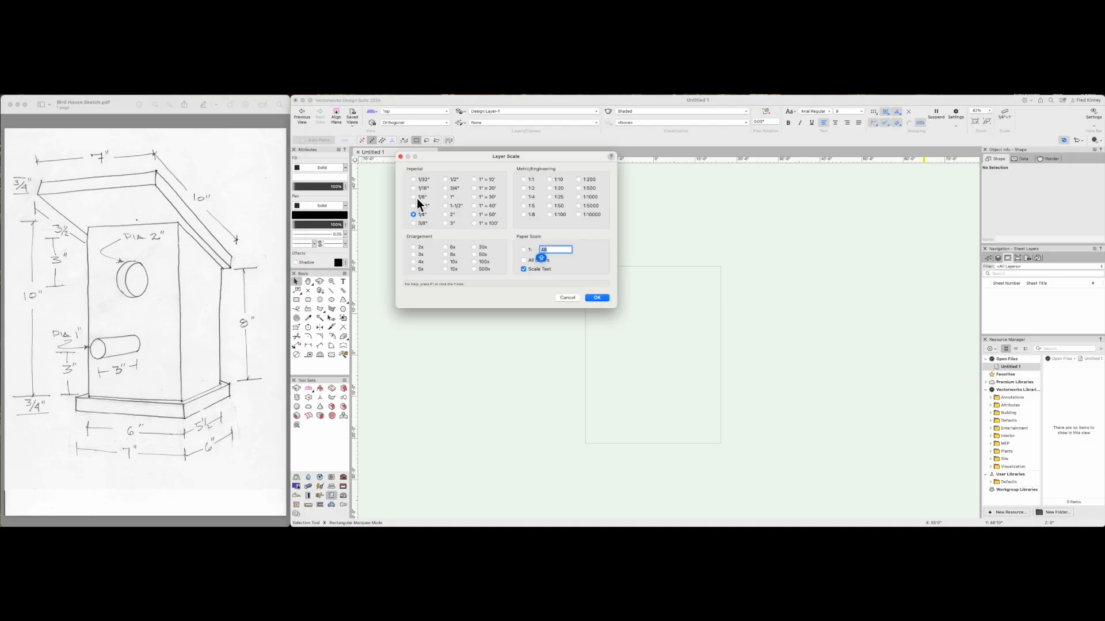
click(525, 180)
click(596, 299)
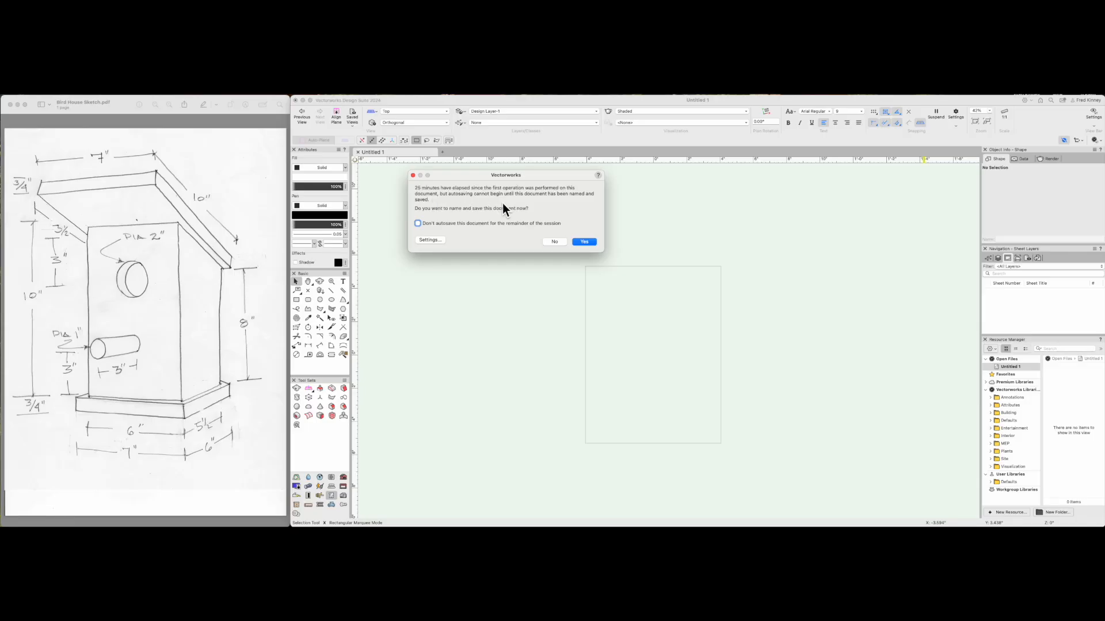
Save the drawing as BIRDHOUSE 1 in the BIRDHOUSE folder inside THTR 372 DRAFTING.
click(588, 243)
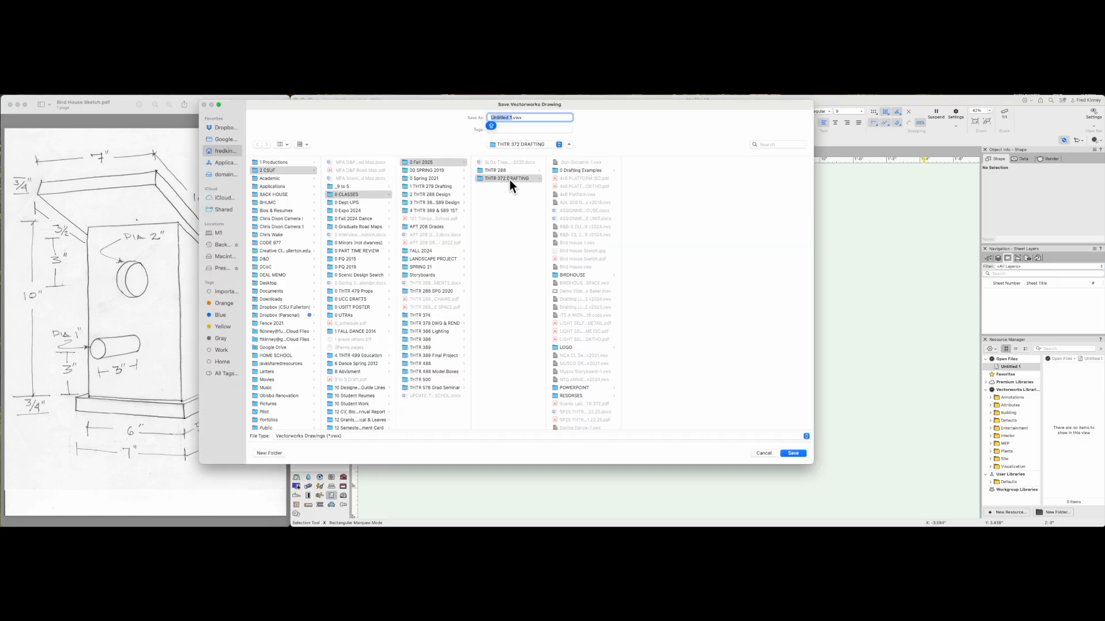
click(591, 275)
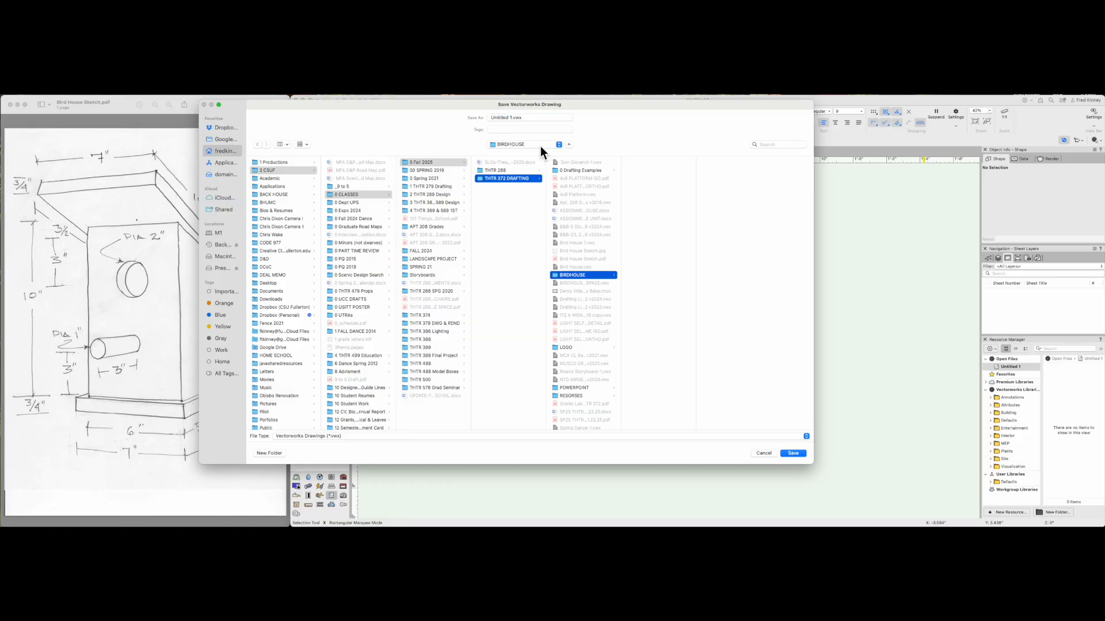
double_click(504, 118)
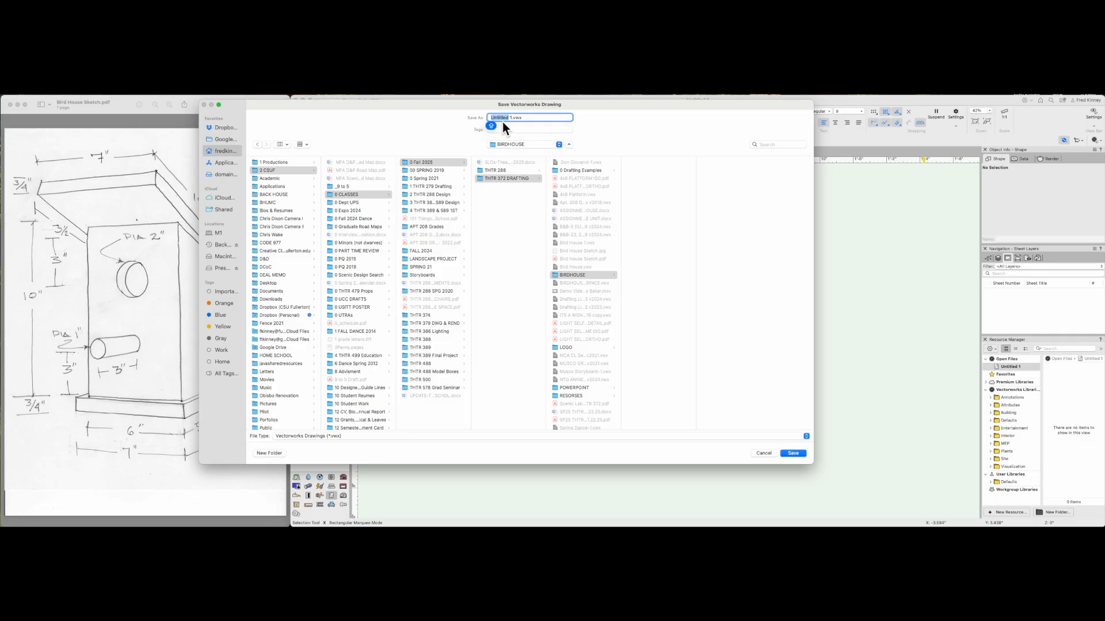
text(BIRDHOU)
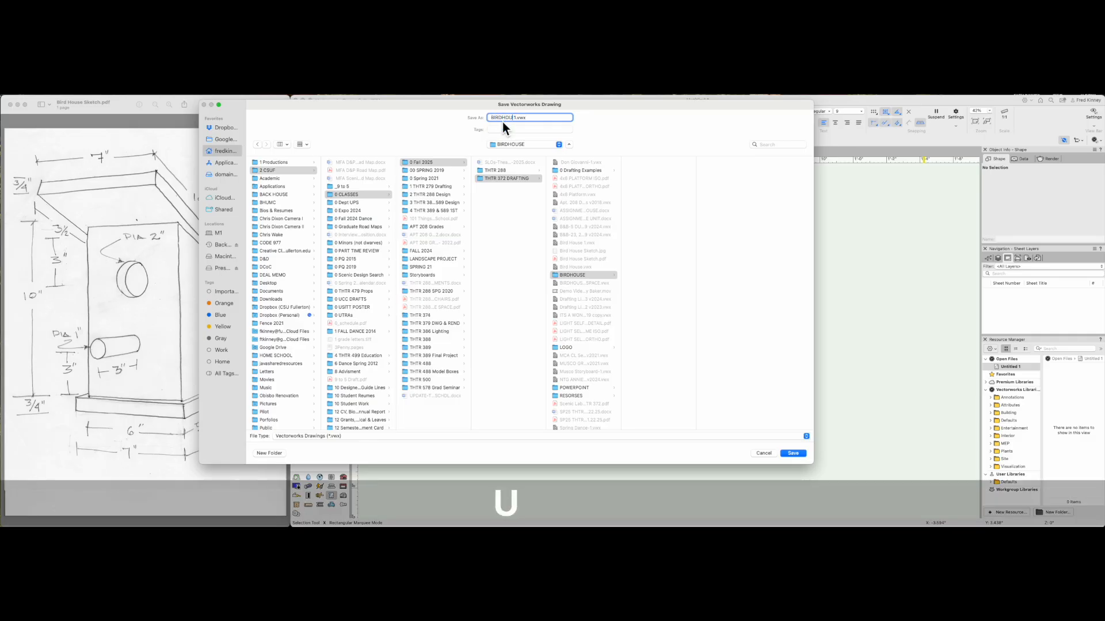
text(SE)
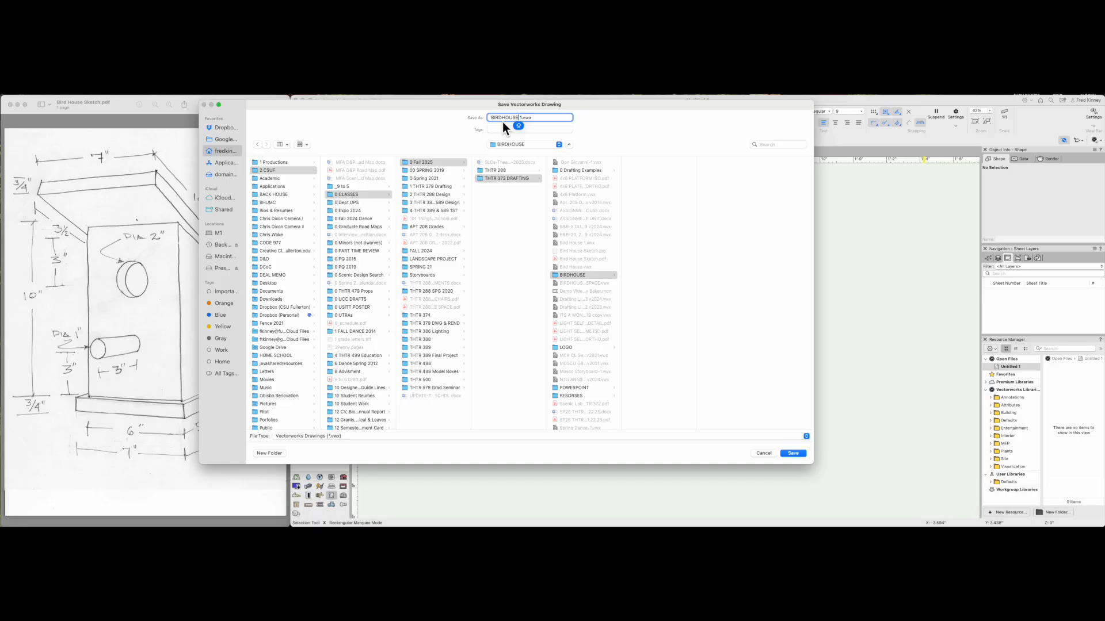
key(Return)
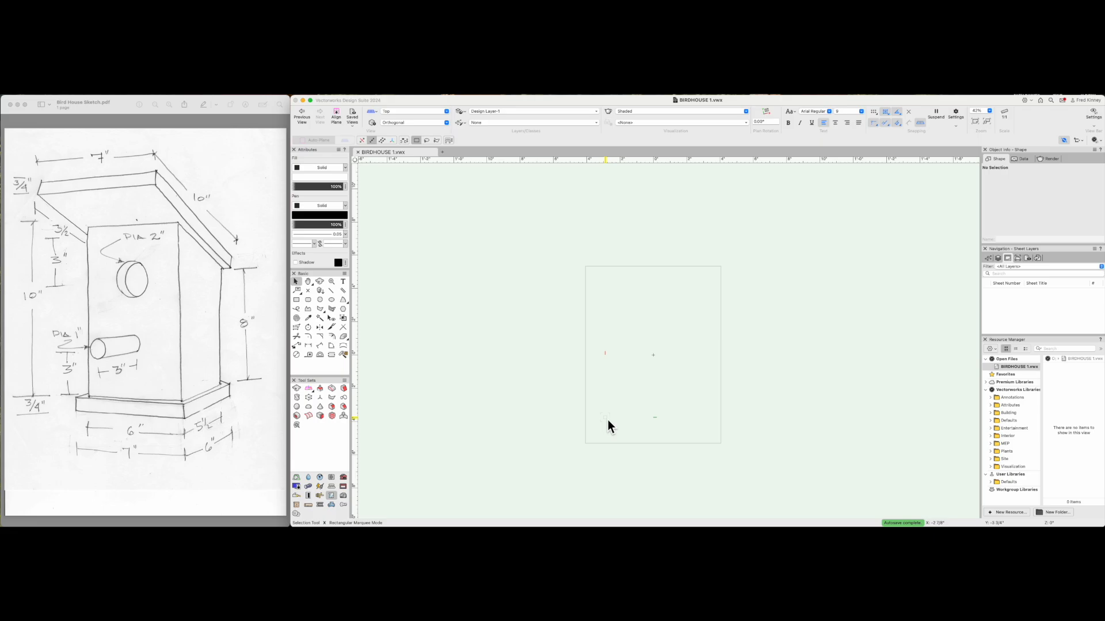
Examine the drawing origin at the centre of the page area.
key(s)
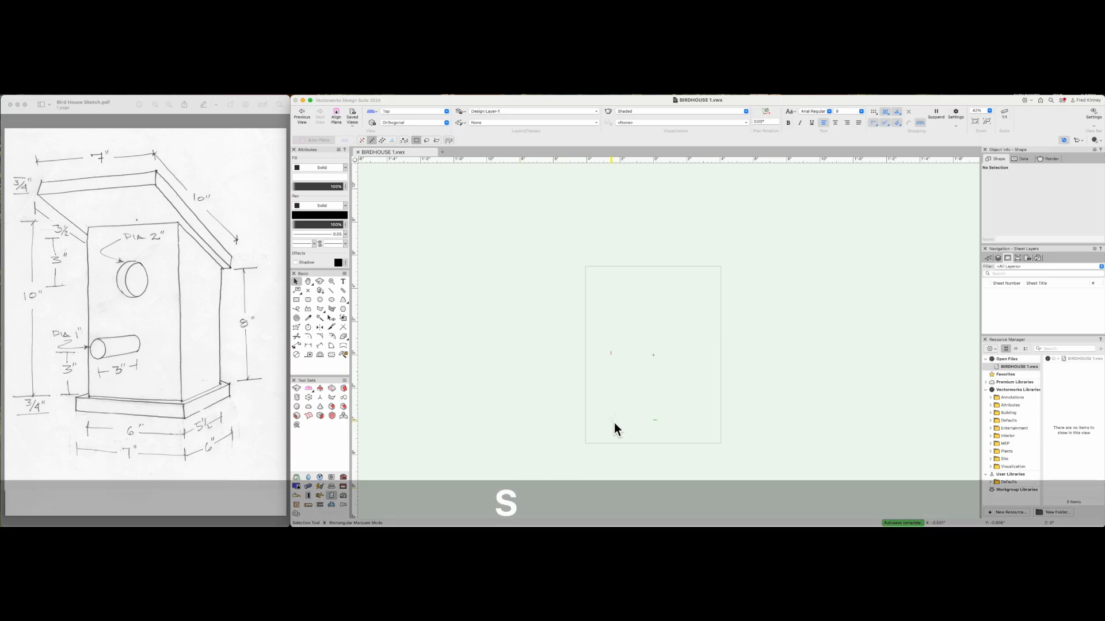
key(shift)
key(shift+s)
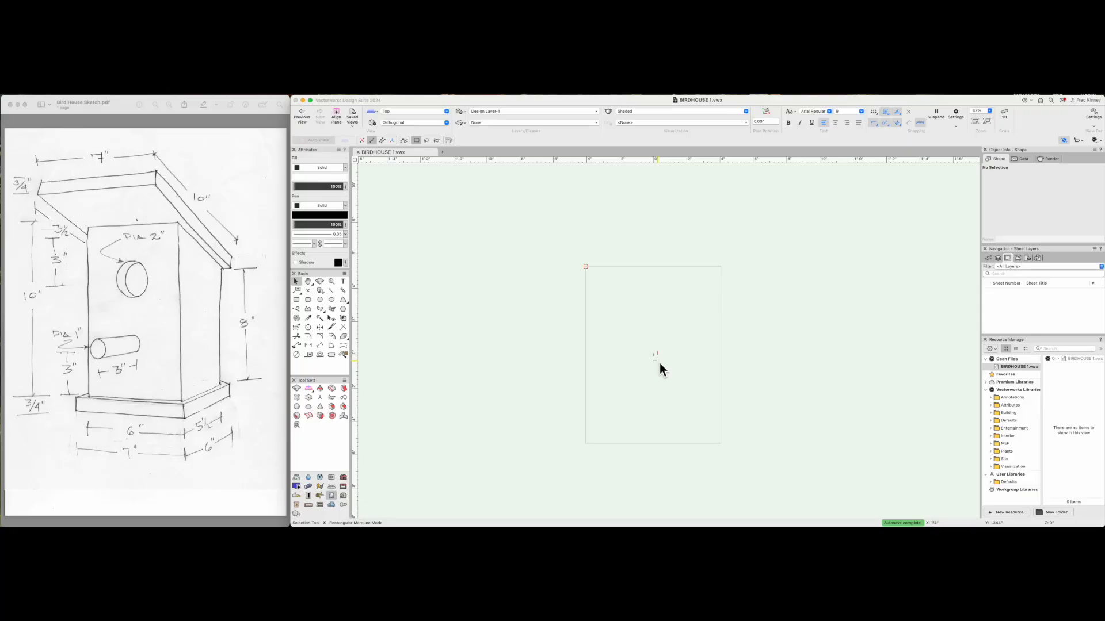
scroll(654, 355, up, 2)
scroll(654, 355, up, 4)
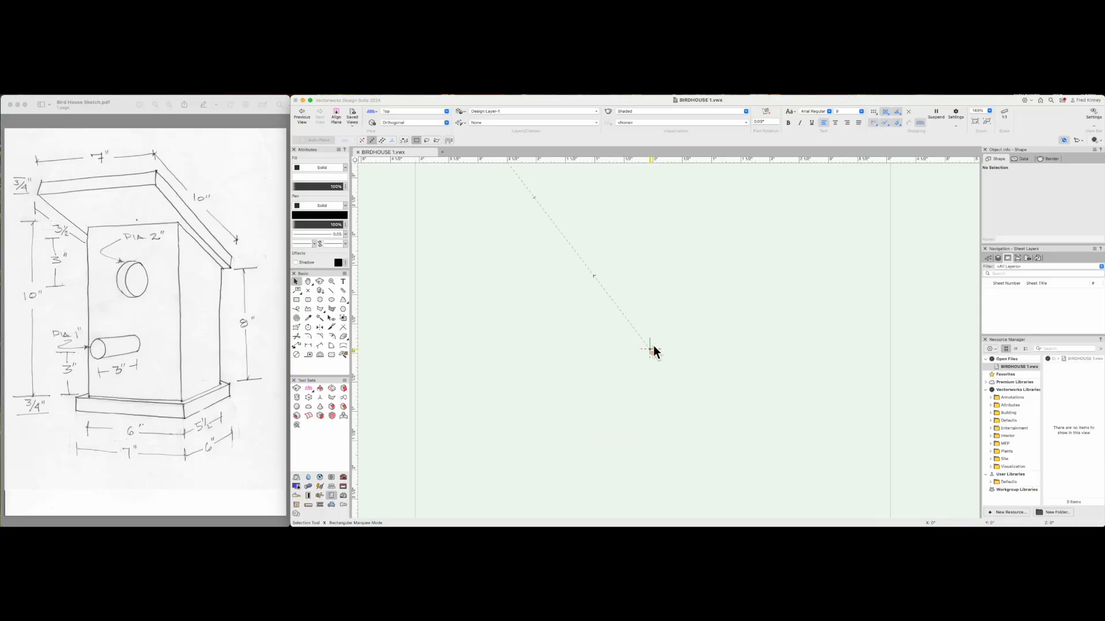
scroll(644, 393, down, 3)
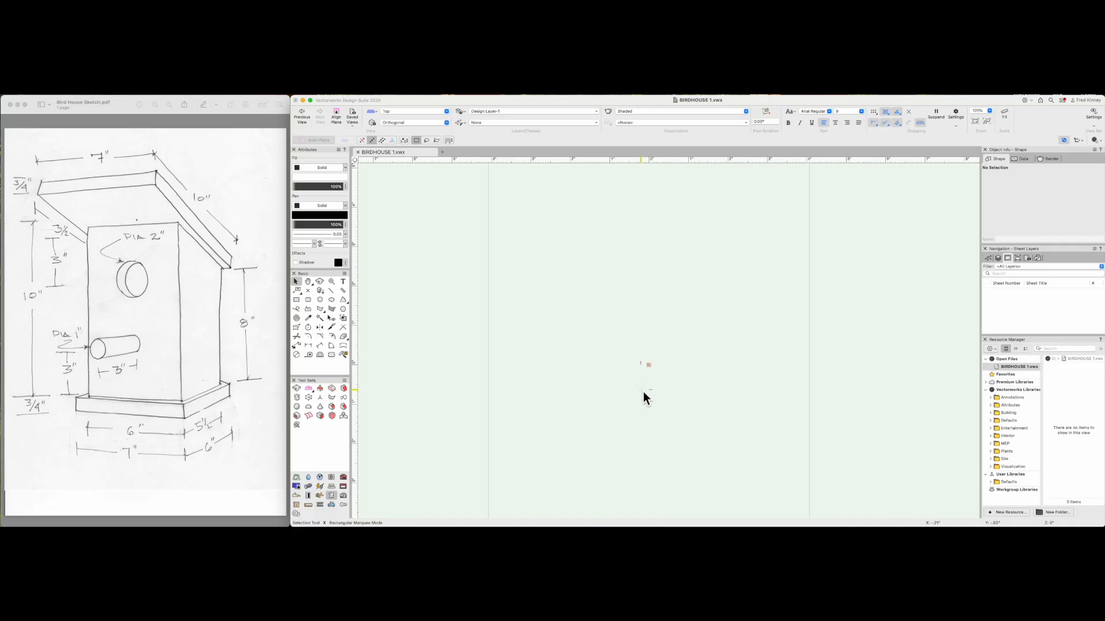
scroll(642, 390, down, 2)
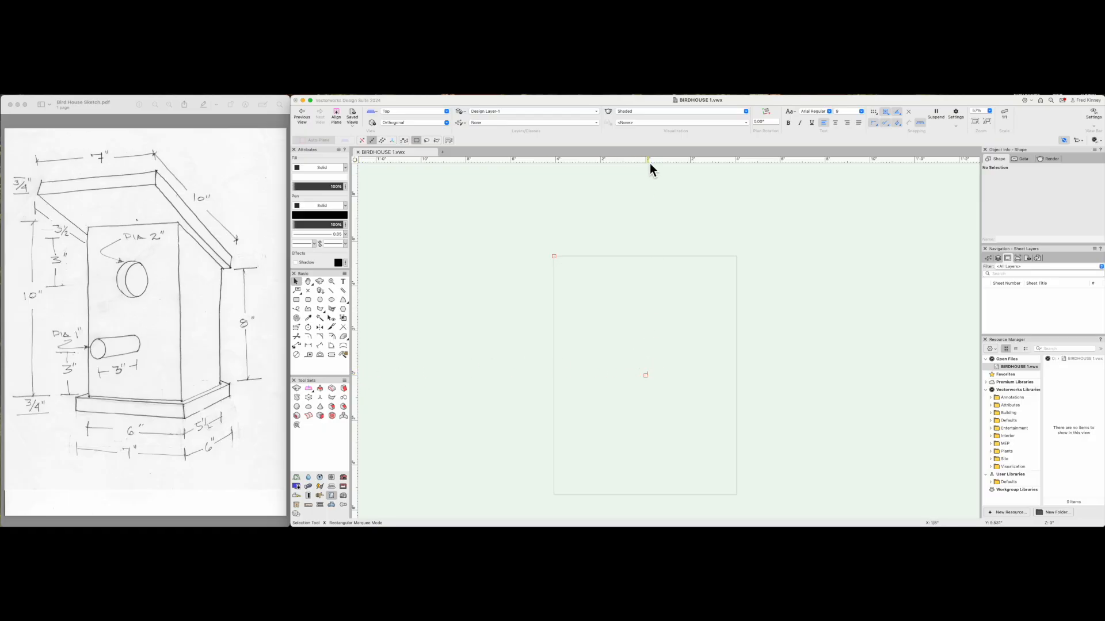
scroll(649, 379, up, 1)
scroll(647, 382, down, 3)
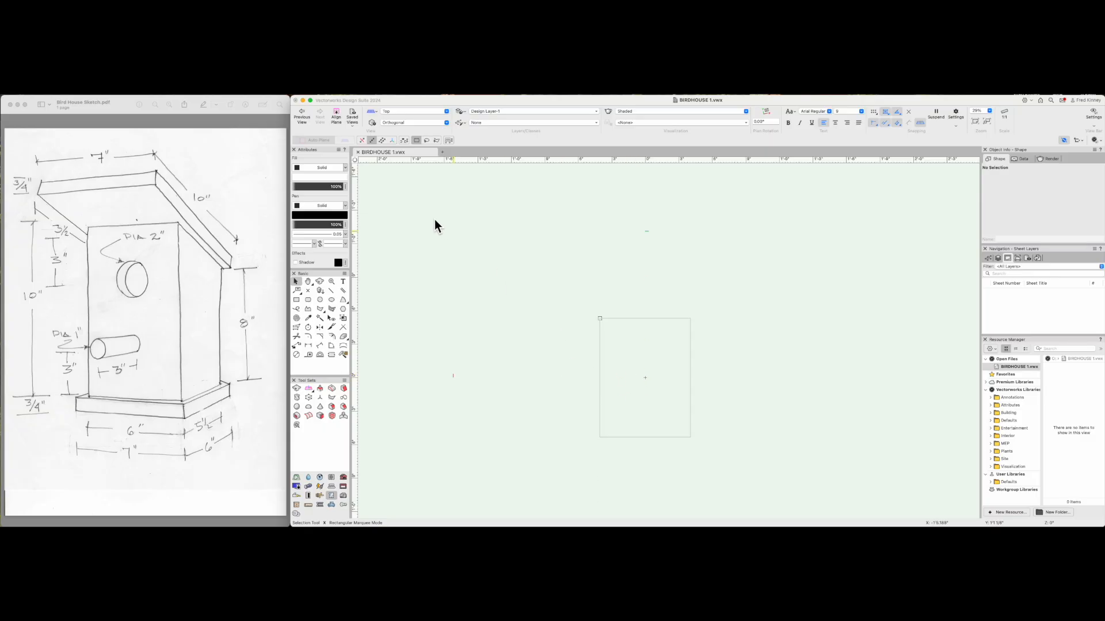
Switch the view to Front and back to Top.
click(396, 111)
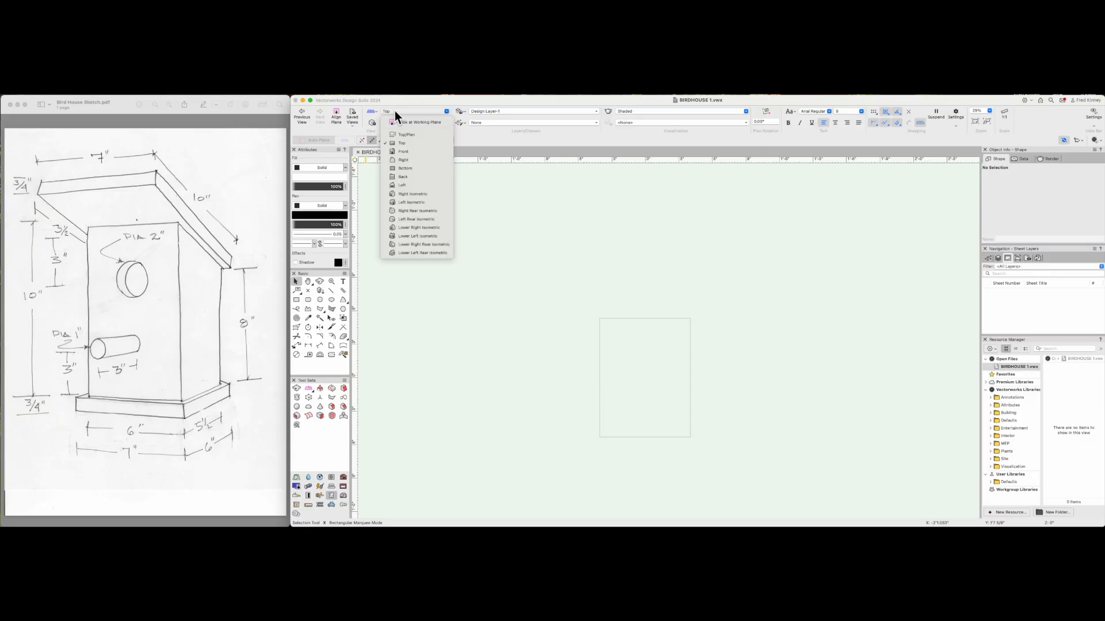
click(406, 151)
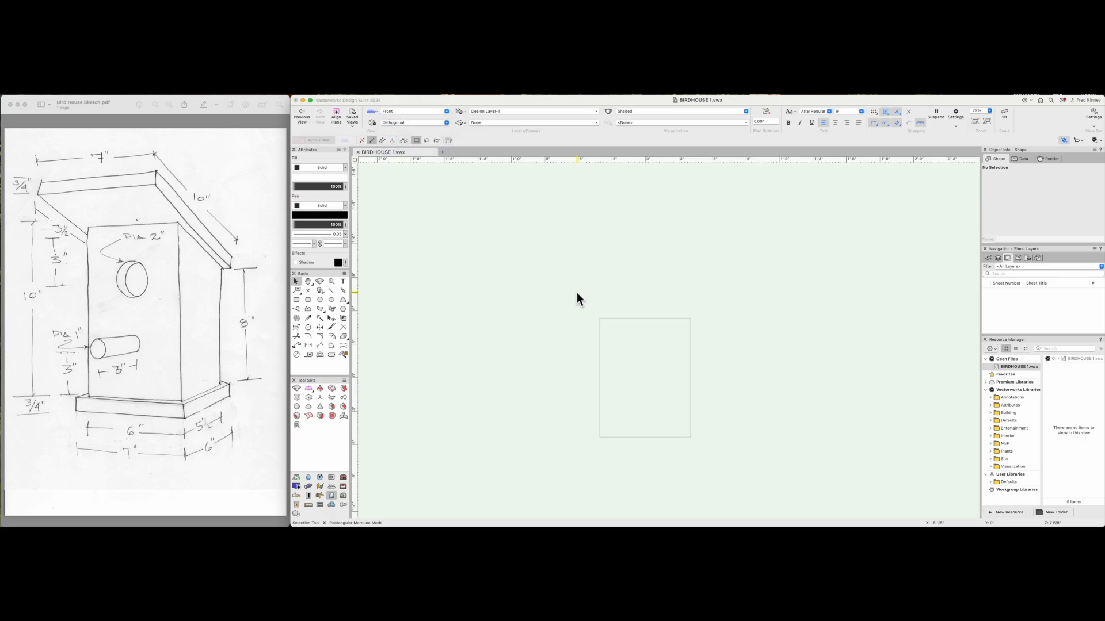
click(424, 112)
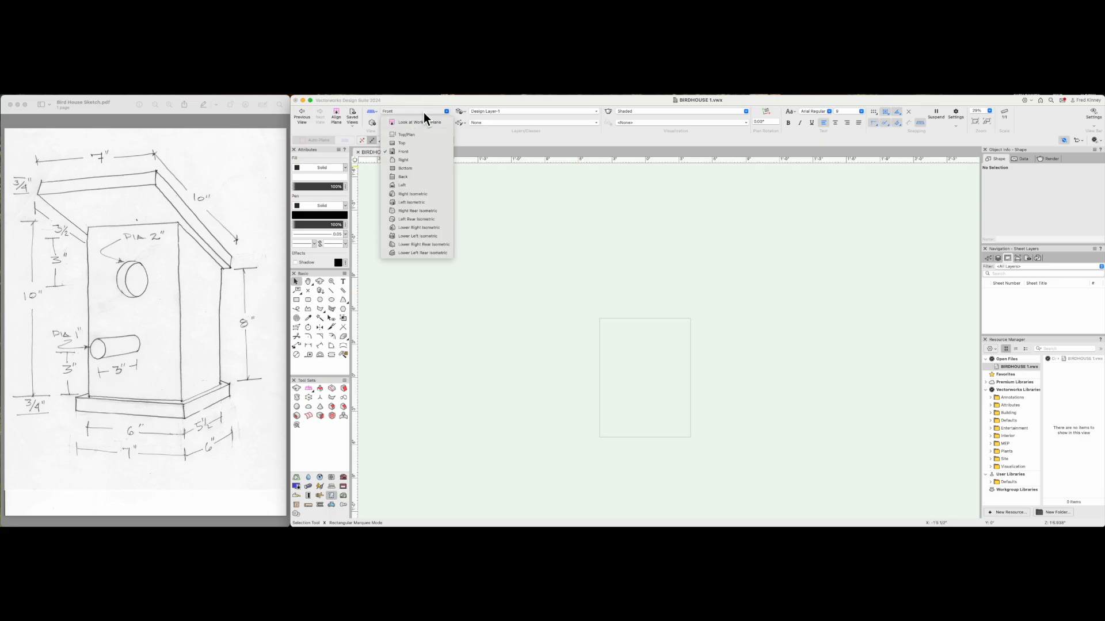
click(428, 143)
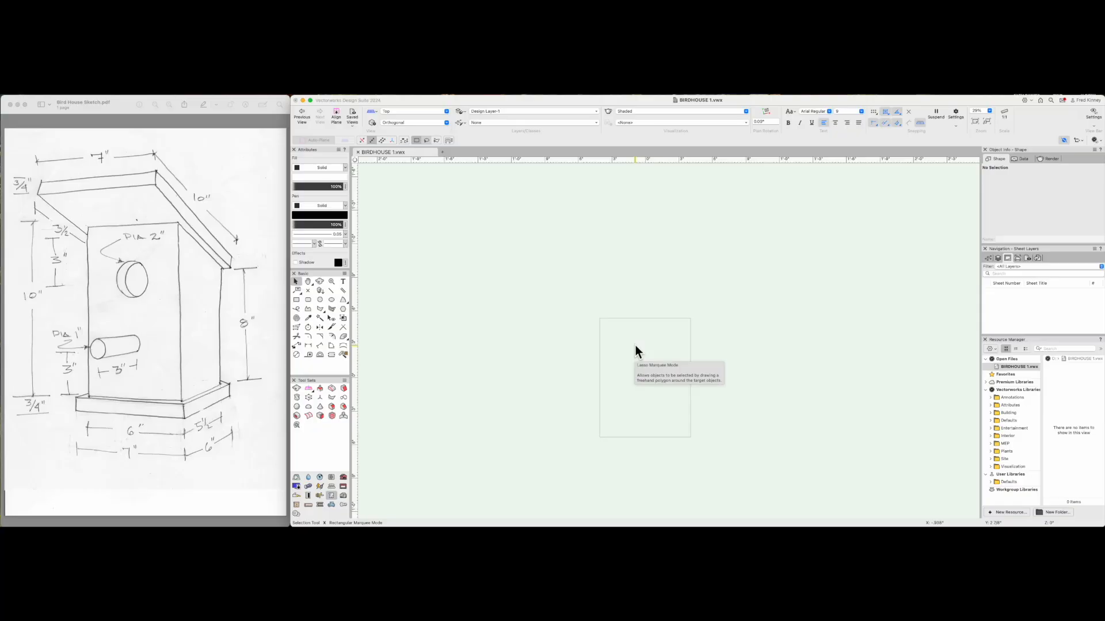
Set the view to Front and frame the page area around the drawing origin.
key(2)
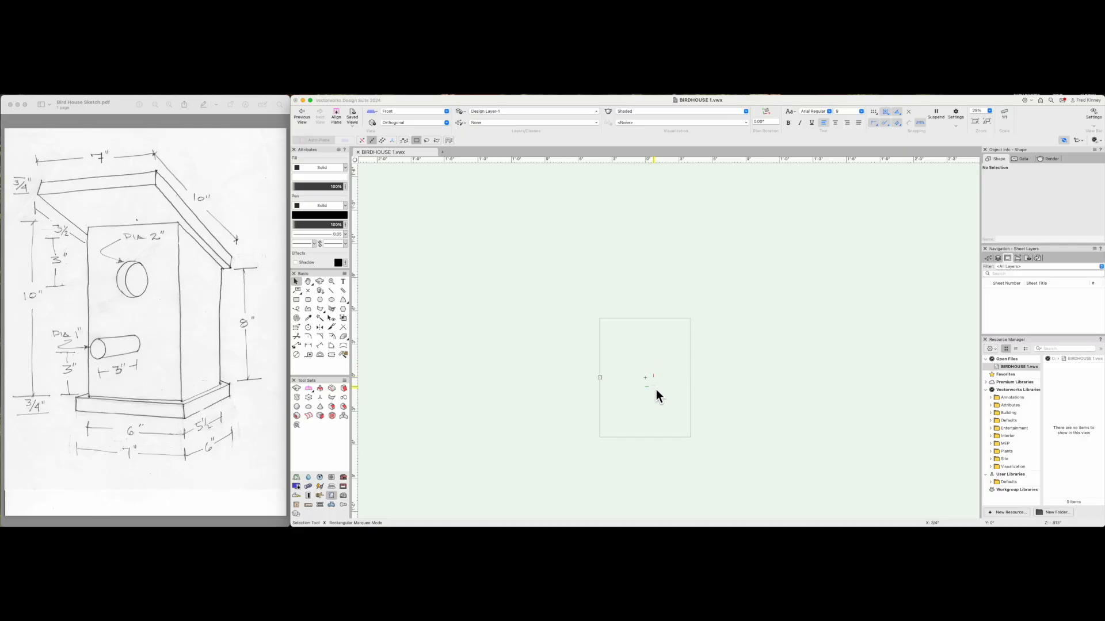
scroll(656, 389, up, 4)
scroll(648, 384, up, 3)
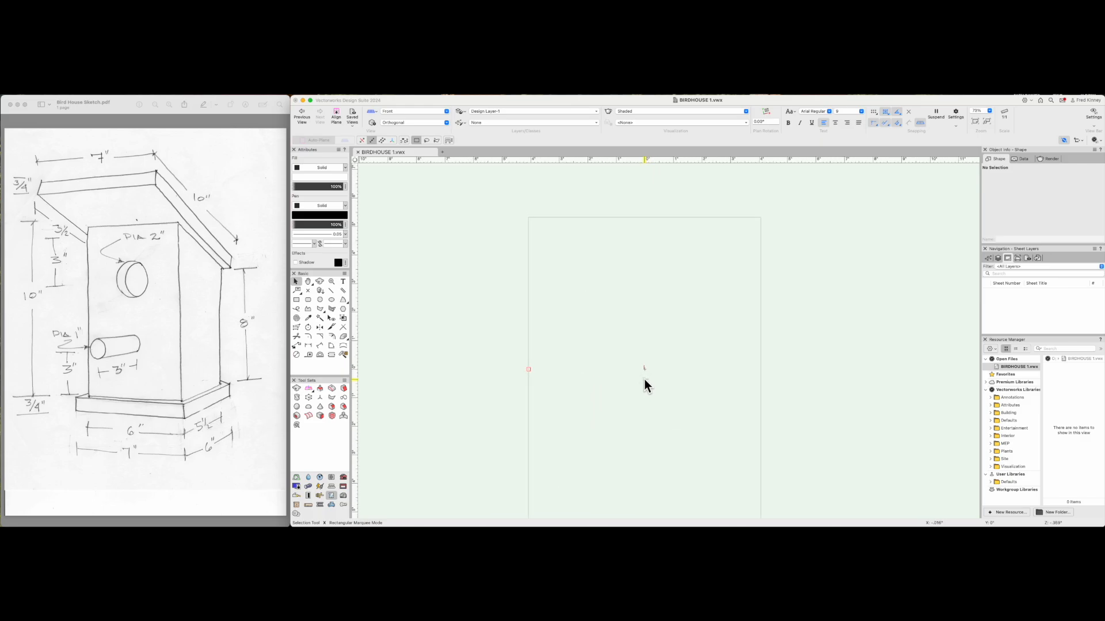
scroll(644, 378, down, 2)
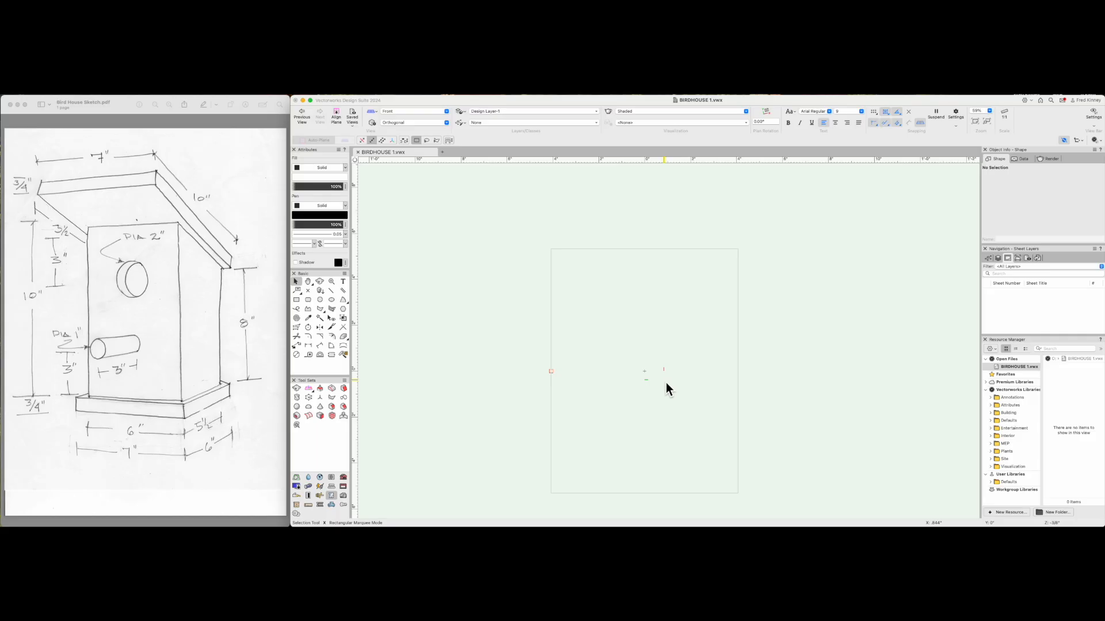
Try drawing freehand rectangles near the page centre and undo each of them.
key(4)
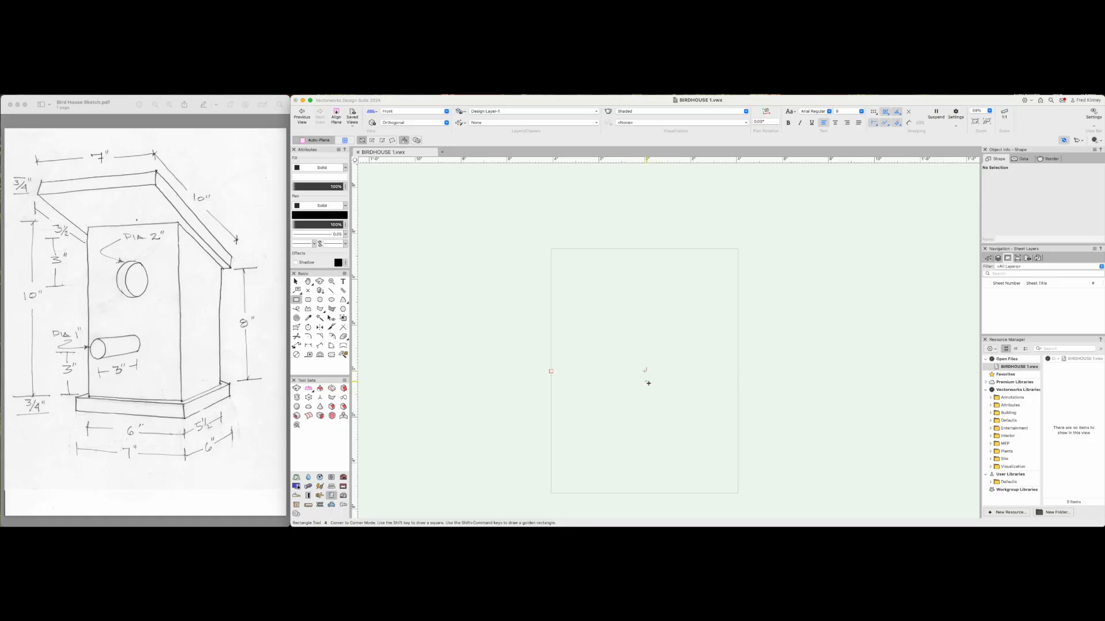
key(4)
drag(638, 343, 622, 397)
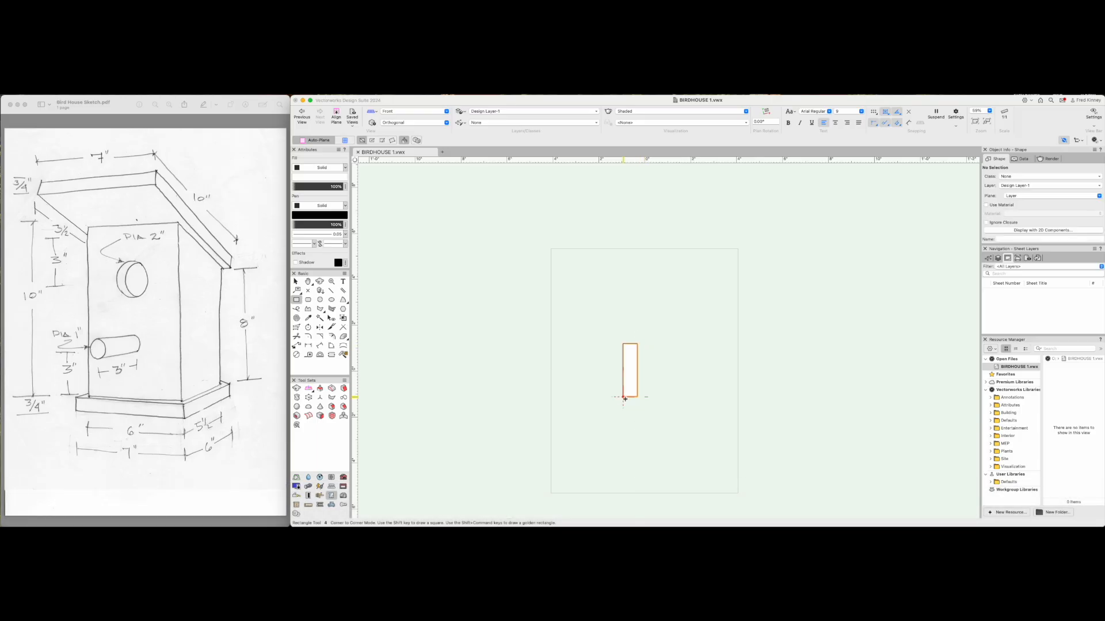
key(super+z)
drag(622, 378, 553, 354)
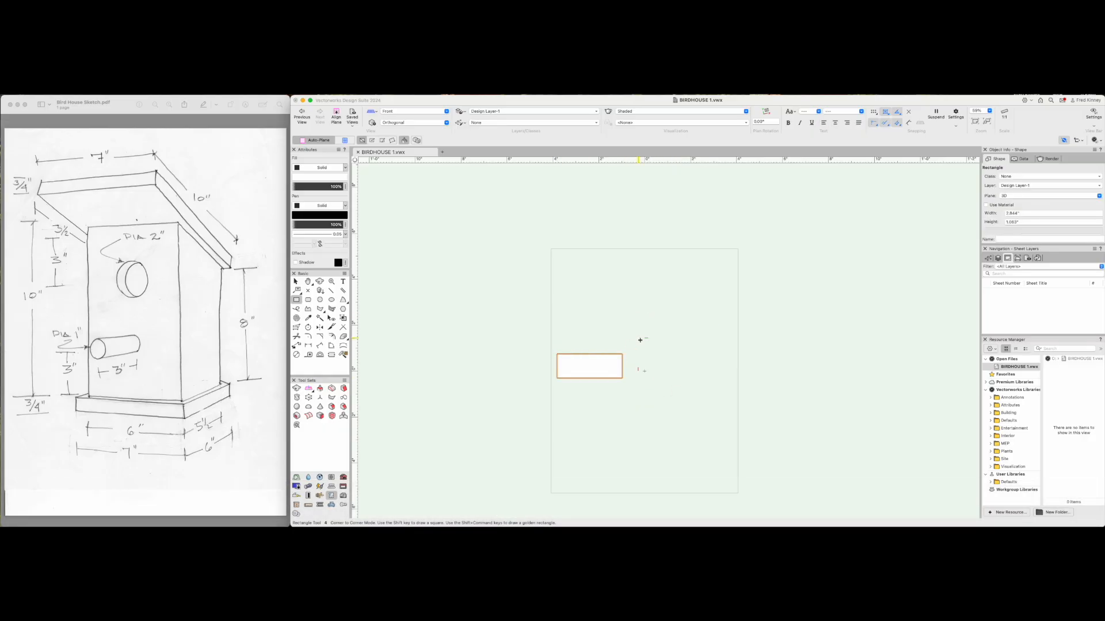
key(super+z)
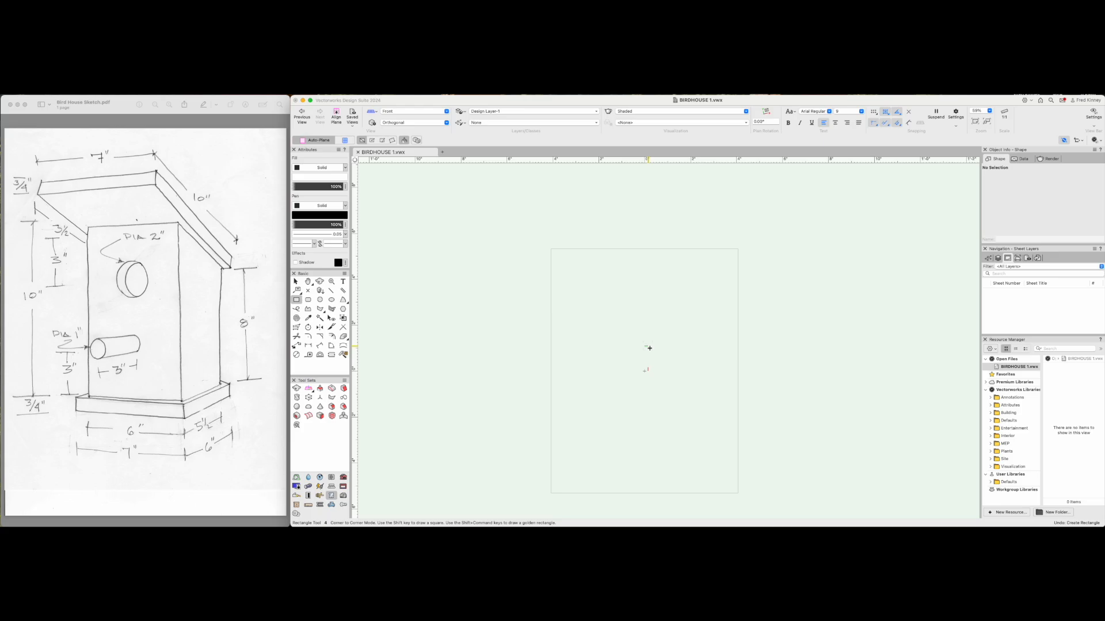
key(4)
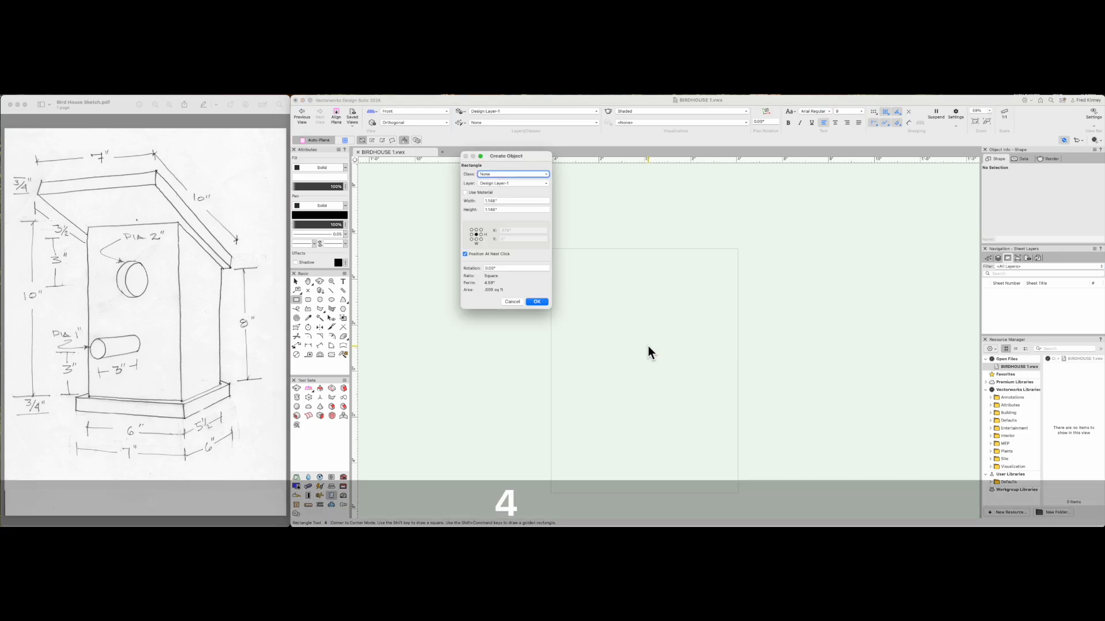
click(514, 303)
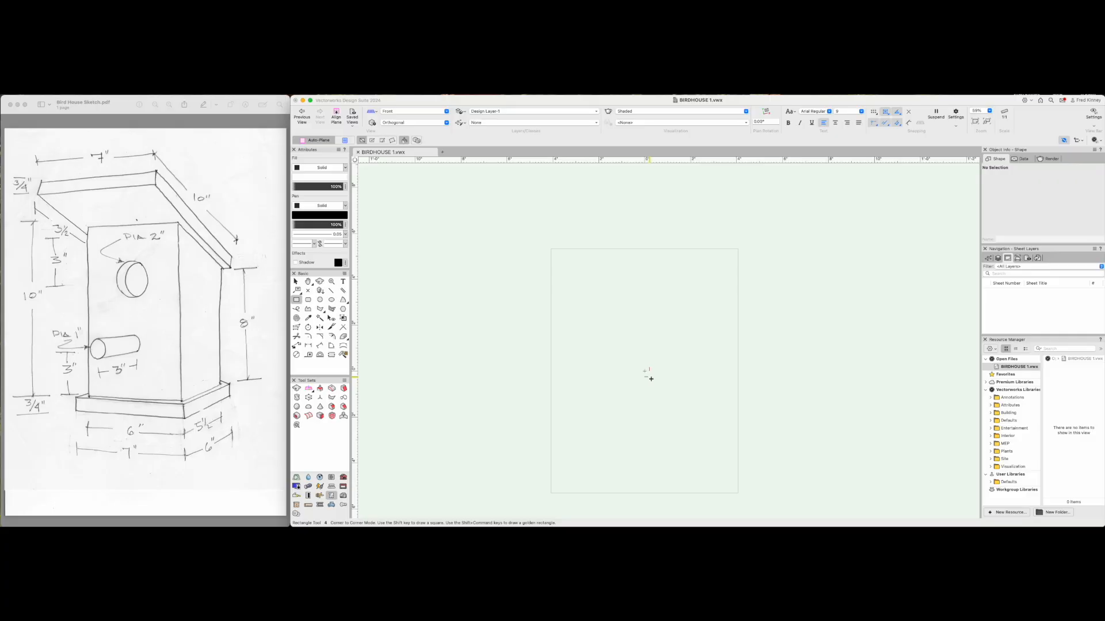
Create a rectangle 6 inches wide and 10 inches high, centred on the drawing origin.
key(4)
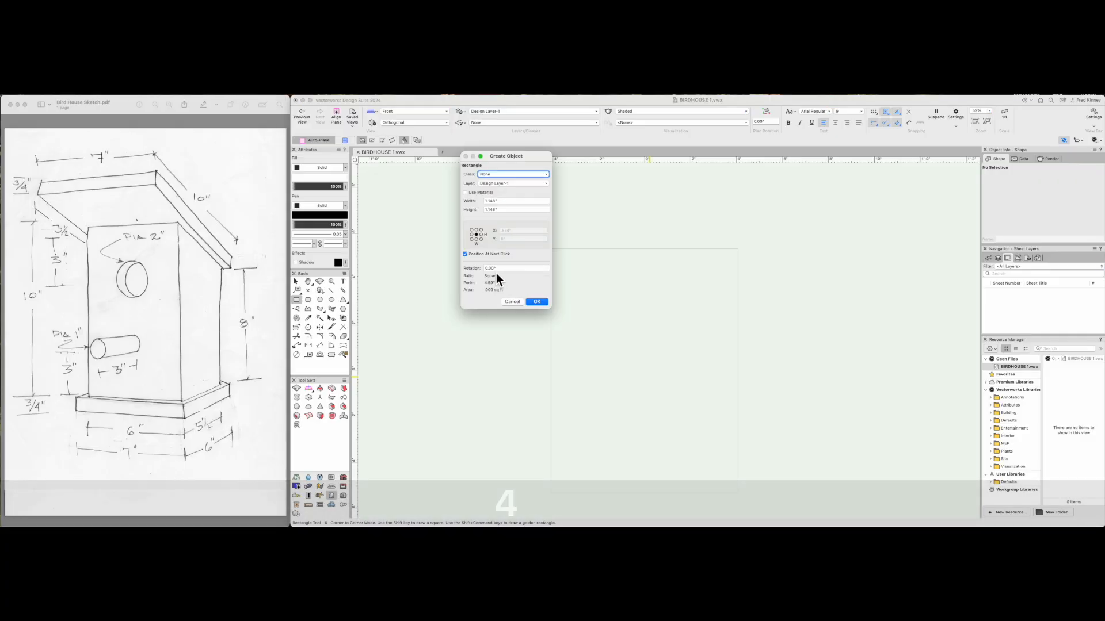
drag(501, 155, 645, 262)
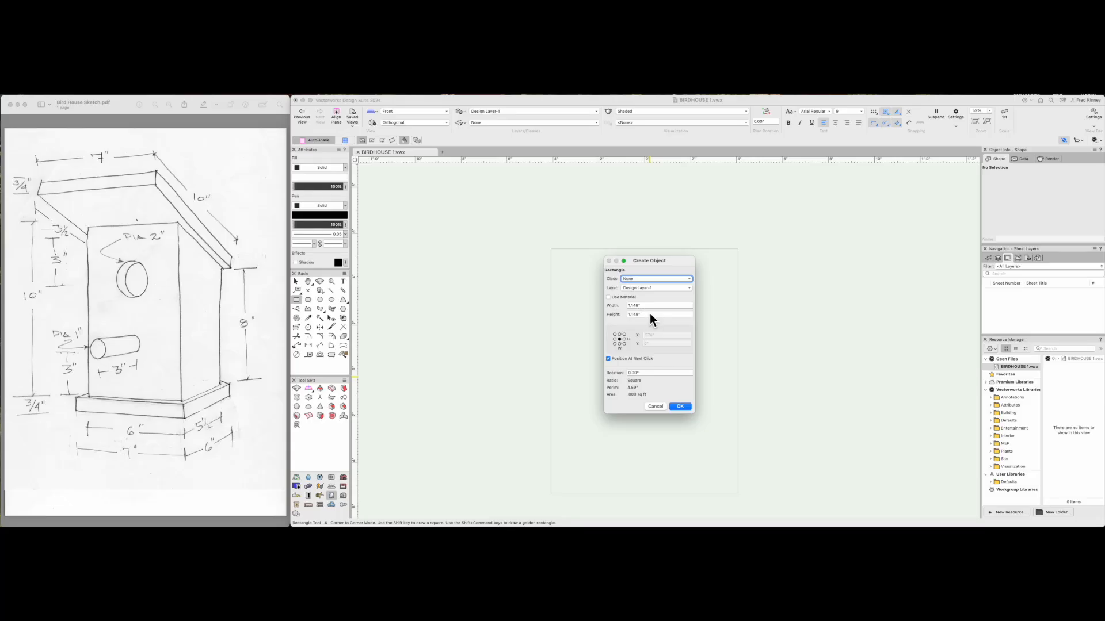
drag(648, 306, 622, 307)
text(6)
click(628, 315)
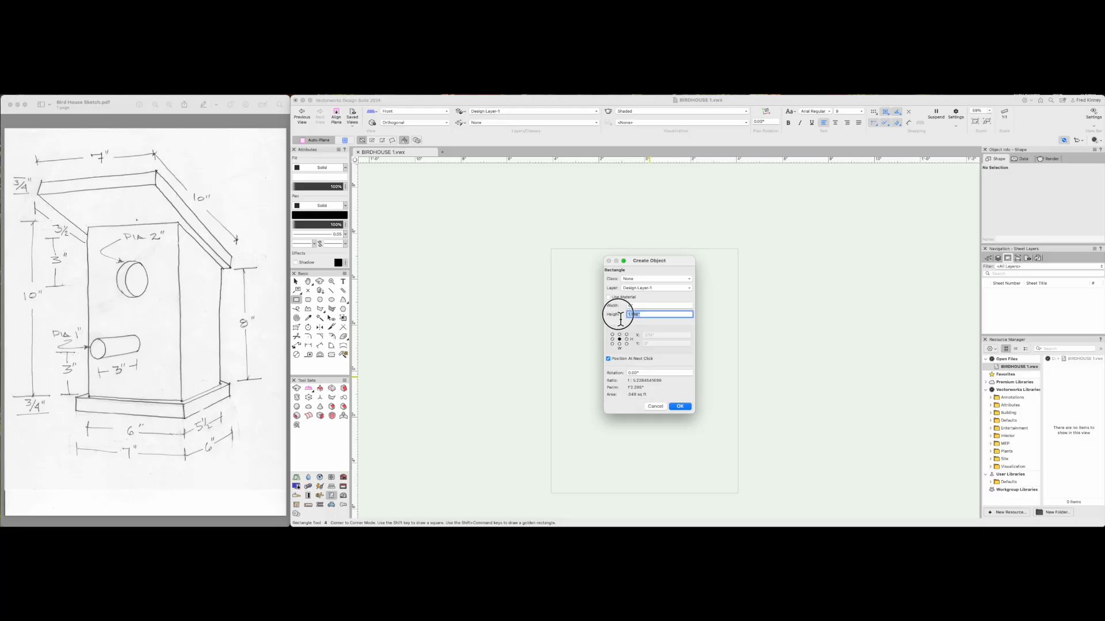
text(10)
click(680, 406)
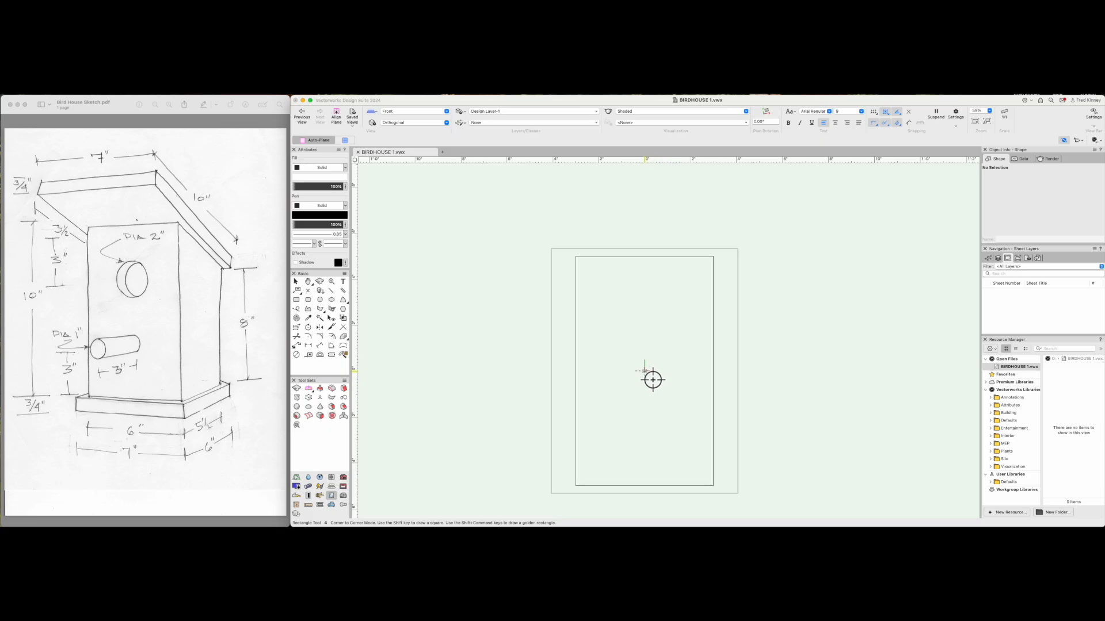
click(652, 380)
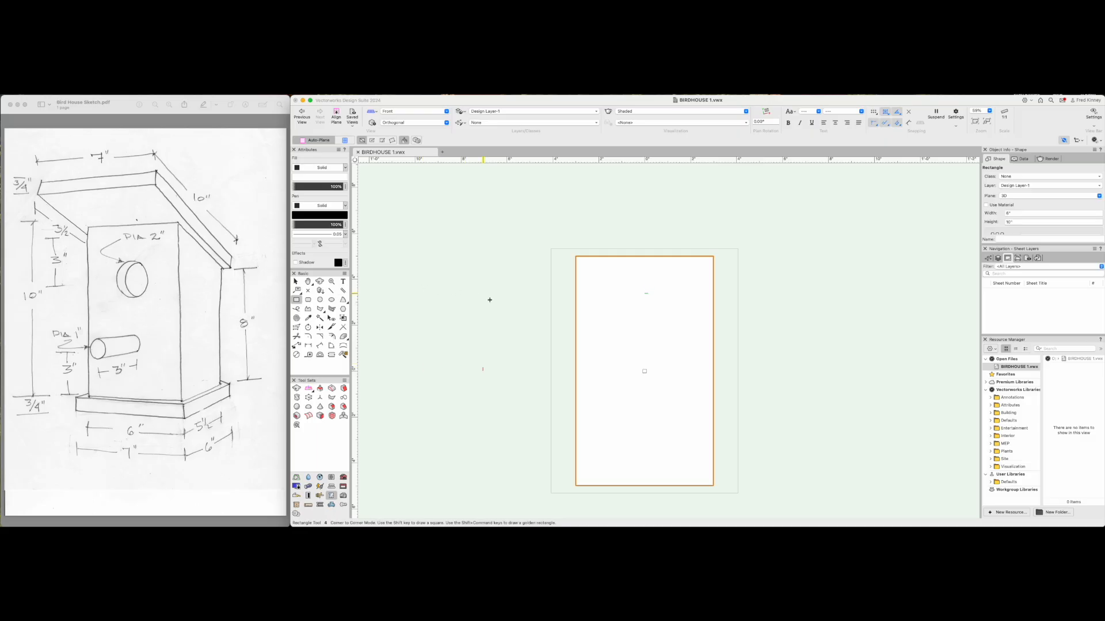
Activate the Selection tool and try selecting and deselecting the birdhouse front rectangle.
key(x)
key(x)
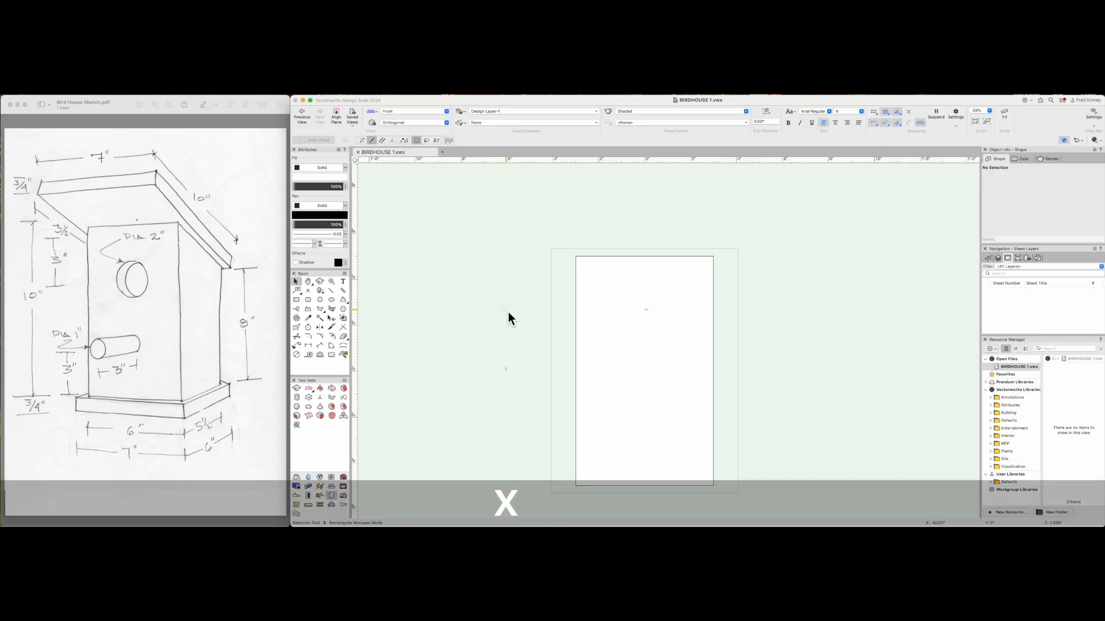
click(579, 336)
click(479, 343)
click(617, 333)
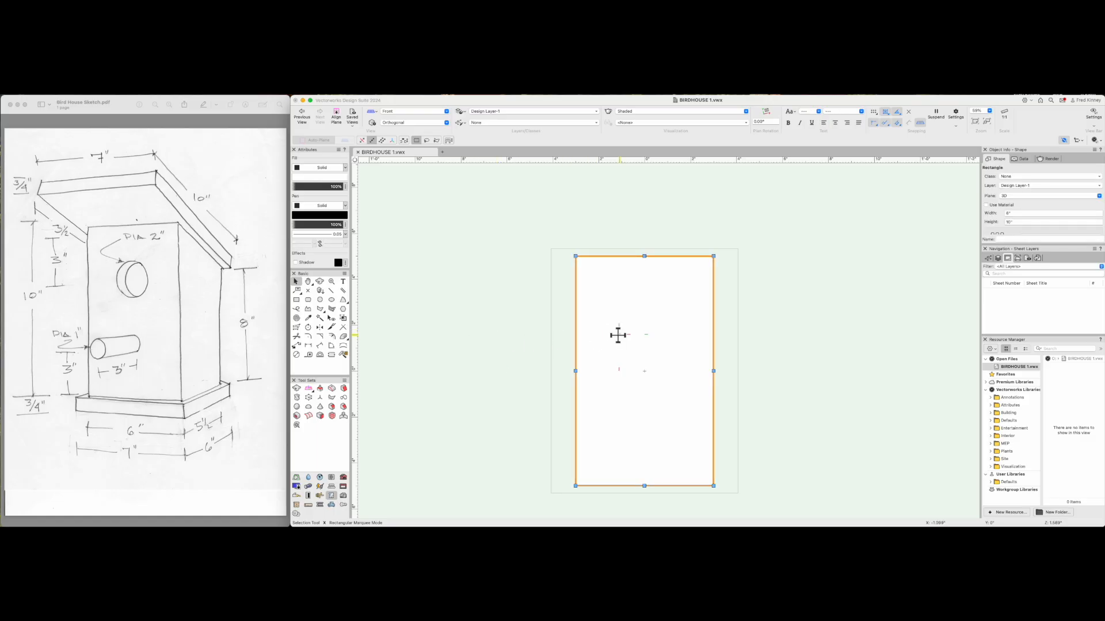
click(491, 331)
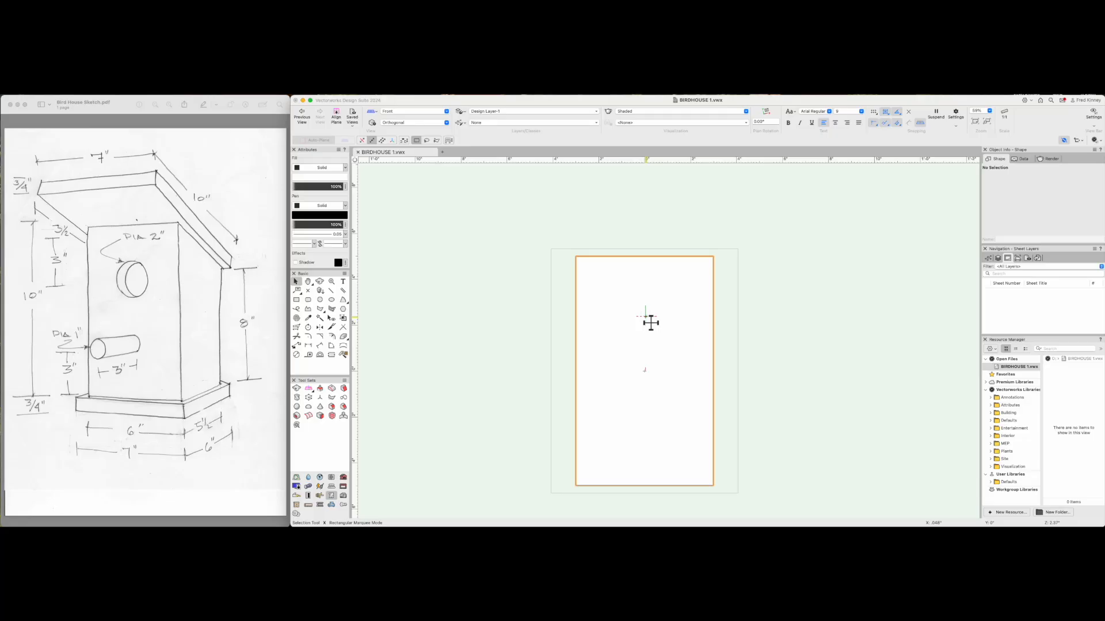
Draw a 3-inch vertical guide line straight down from the midpoint of the front rectangle's top edge.
key(2)
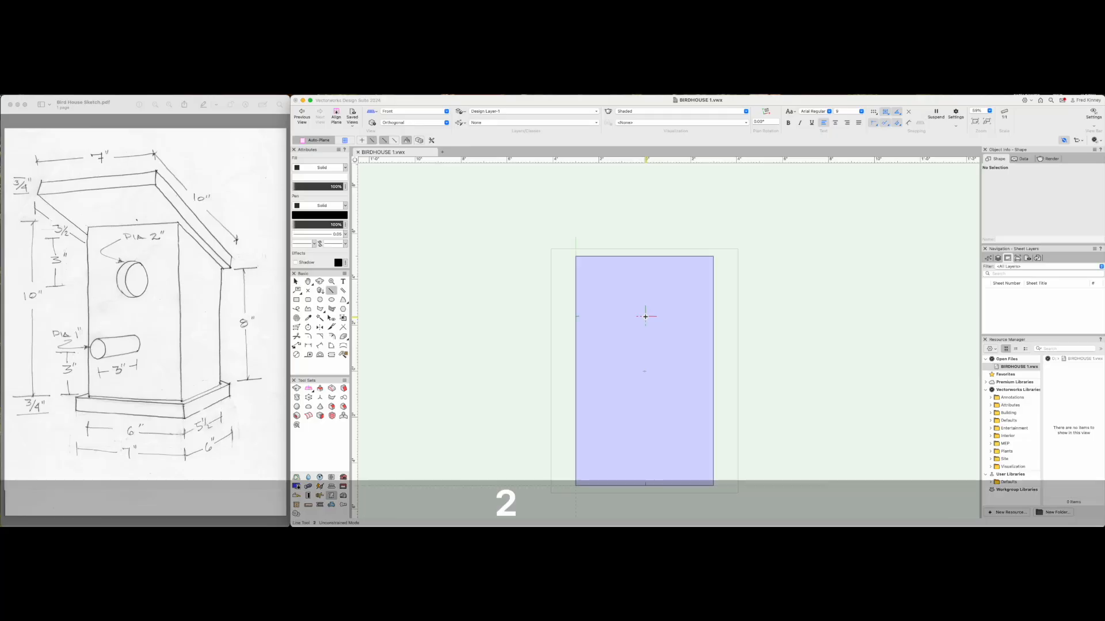
click(645, 257)
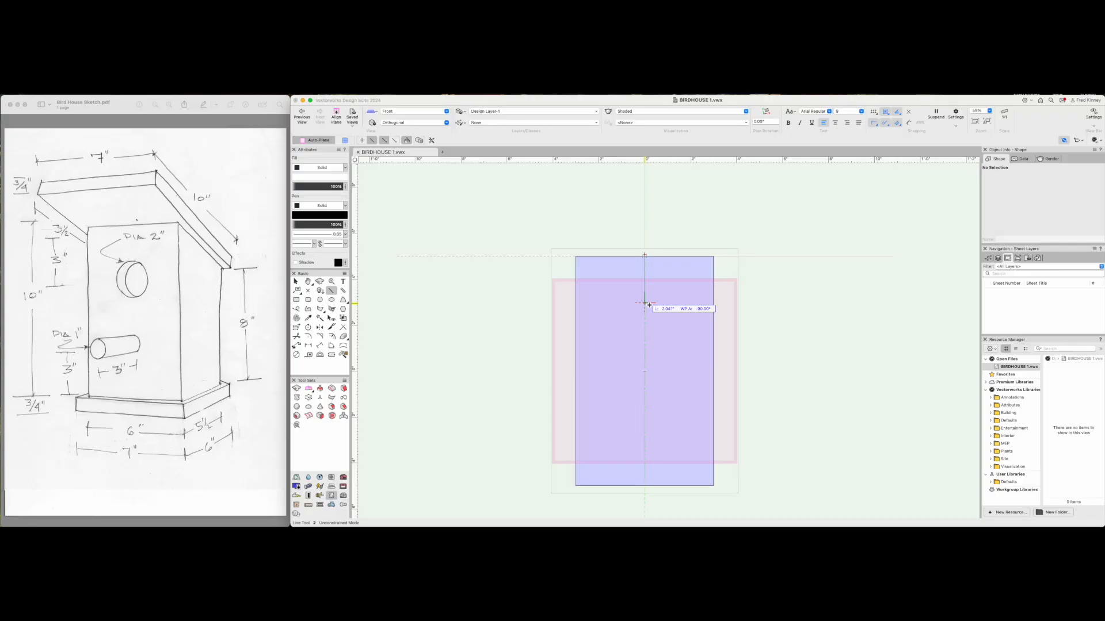
key(Tab)
text(3)
key(Return)
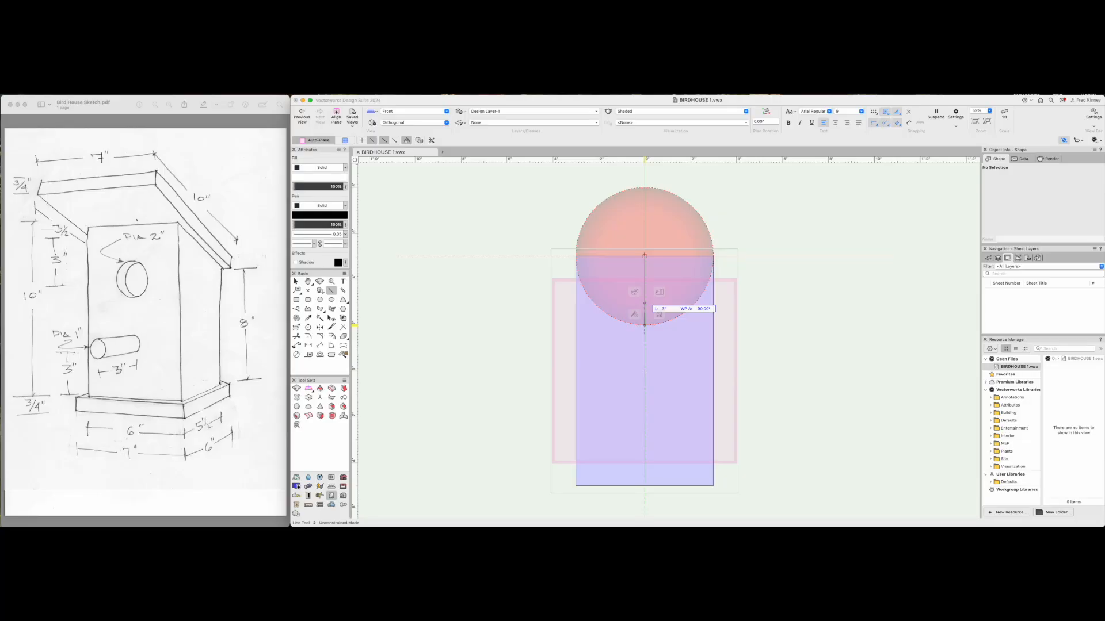
key(Return)
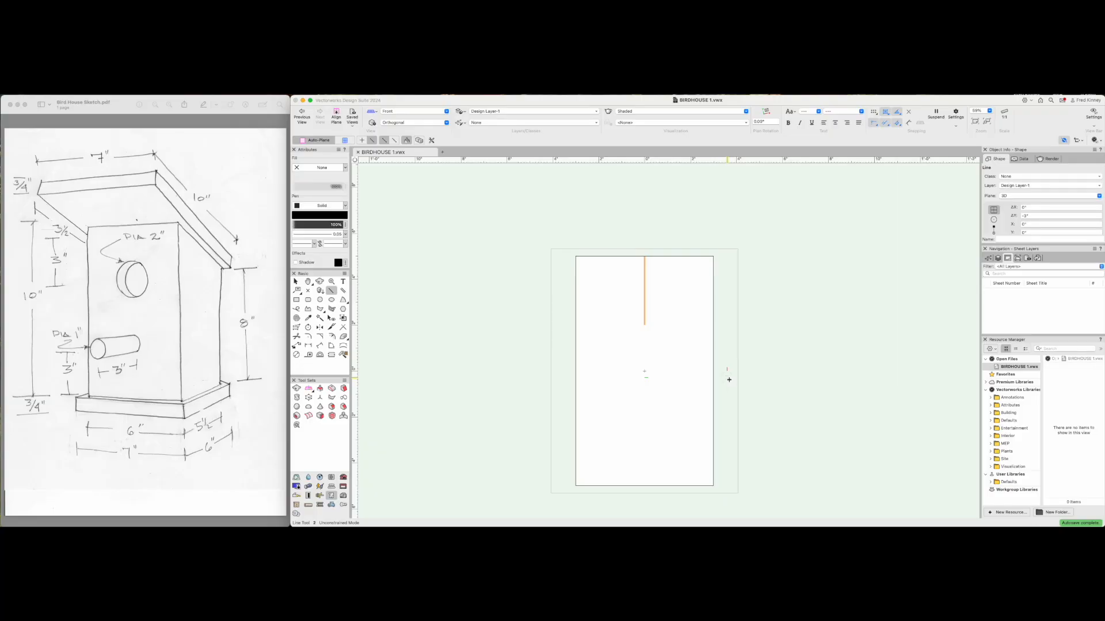
Mirror a duplicate of the guide line about the rectangle's horizontal centreline and deselect it.
key(=)
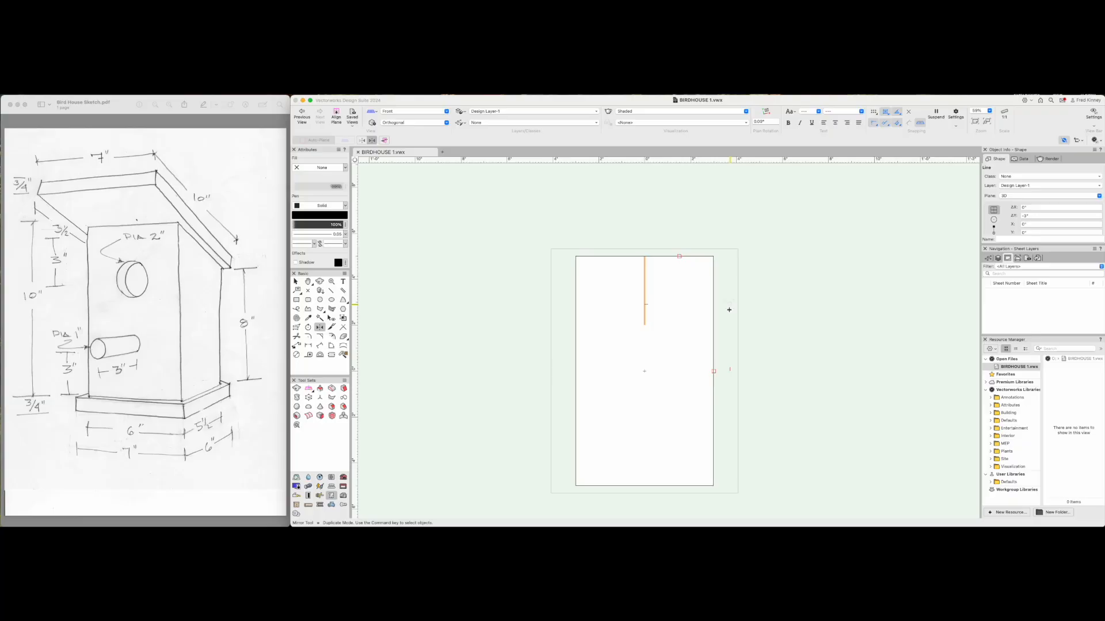
shift+click(716, 371)
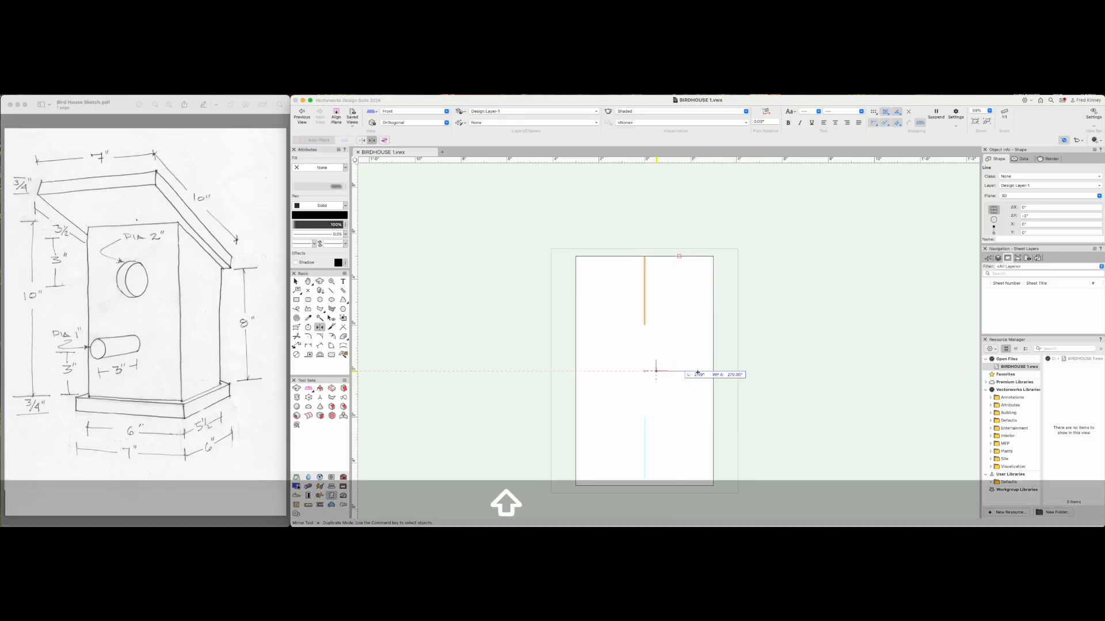
shift+click(783, 375)
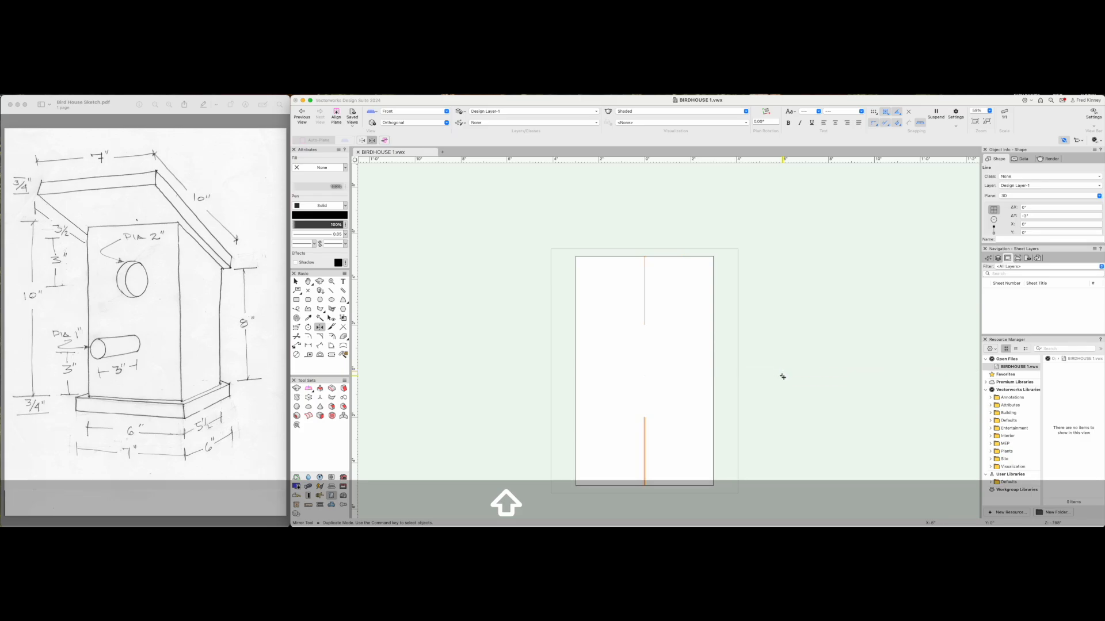
key(x)
key(x)
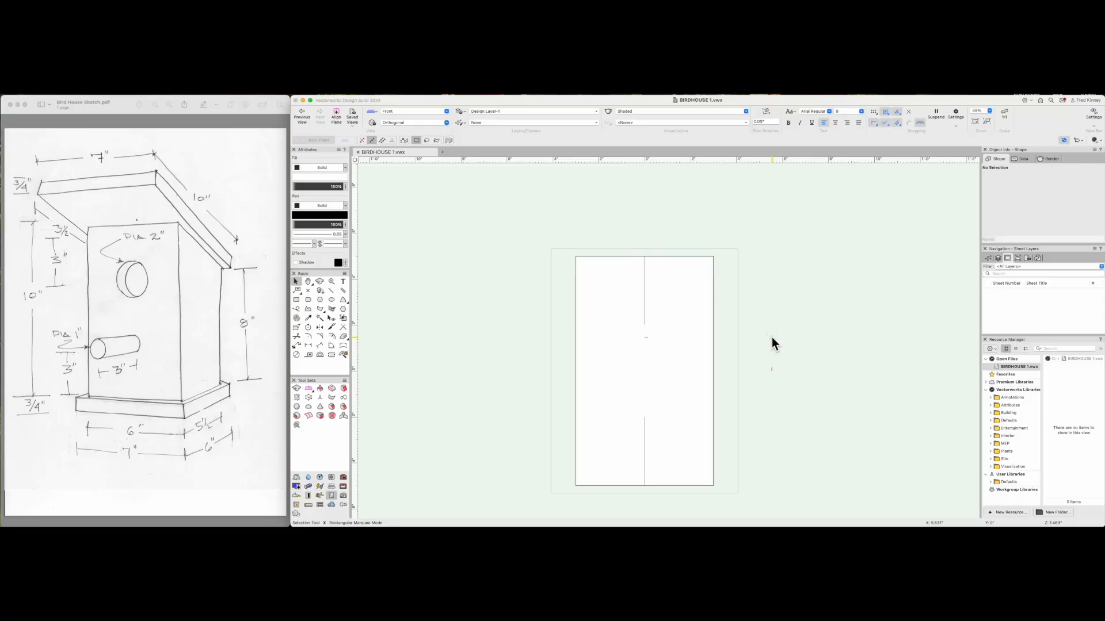
Create a circle 2 inches in diameter centred on the lower end of the upper guide line.
key(6)
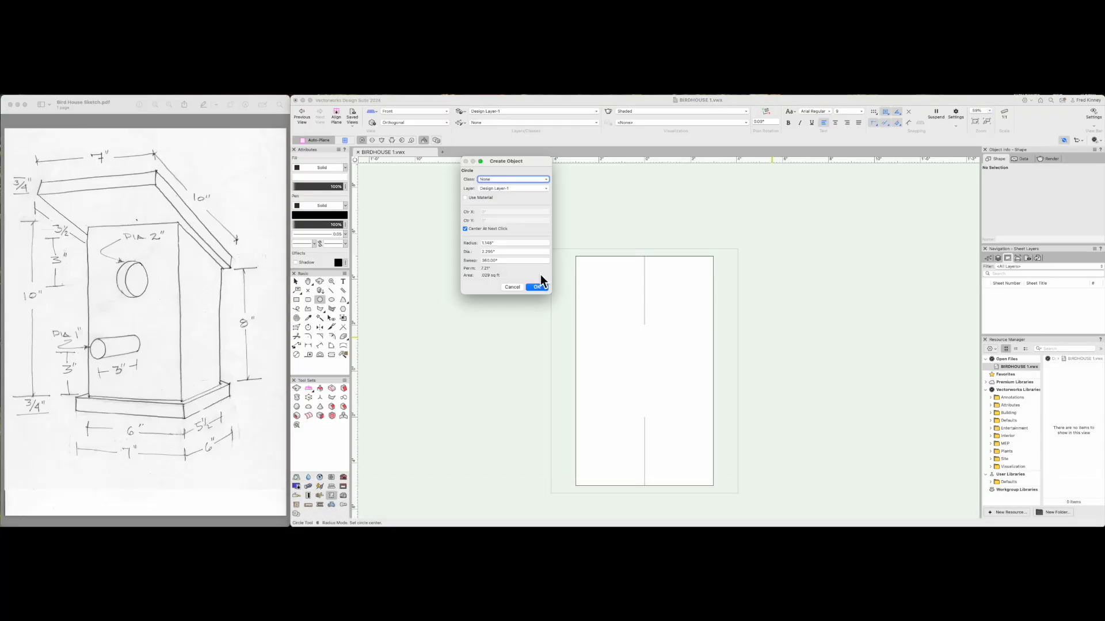
click(473, 252)
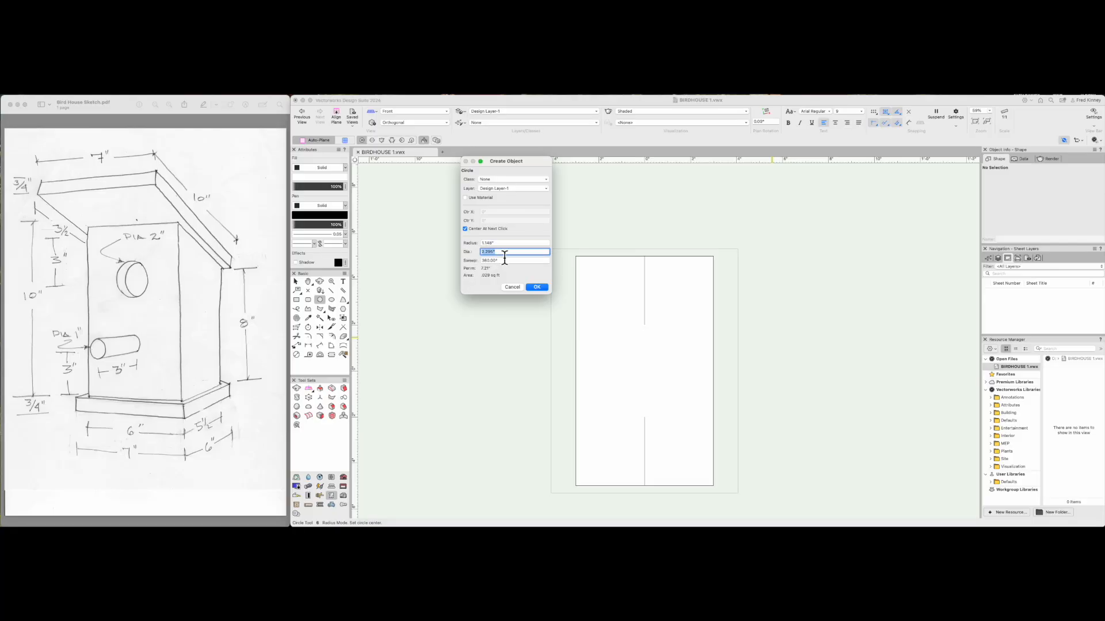
text(2)
click(537, 287)
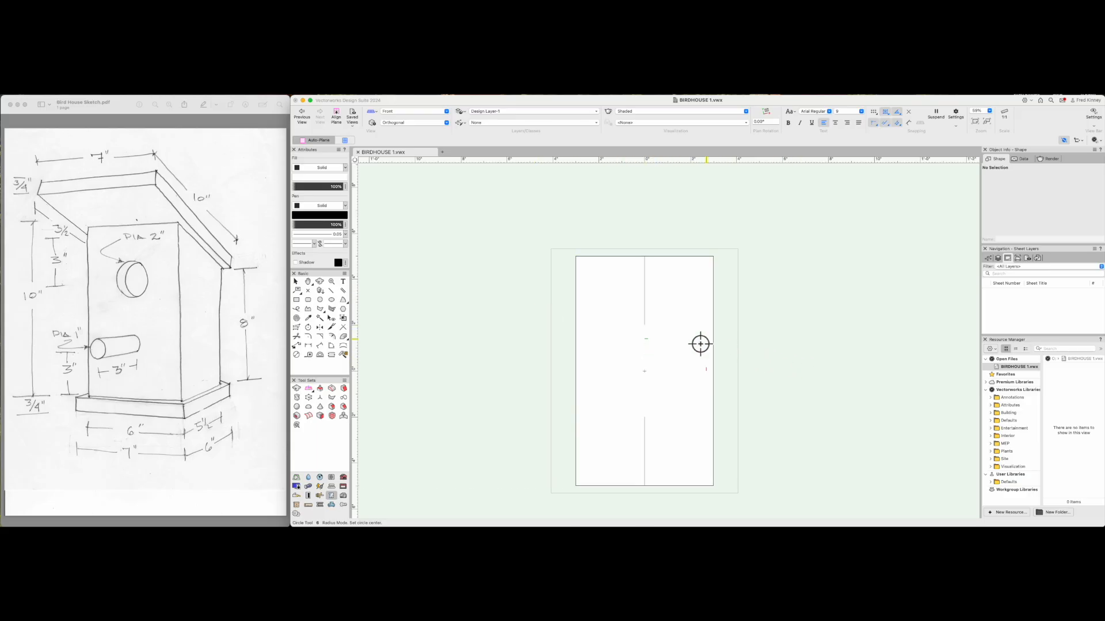
click(644, 325)
click(665, 335)
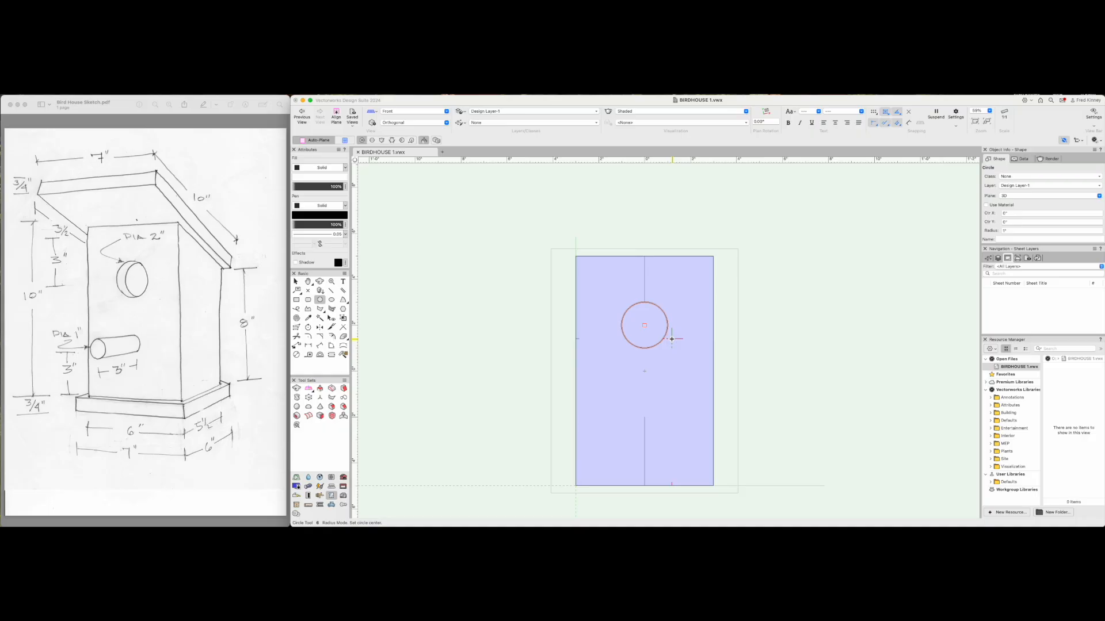
key(x)
click(772, 373)
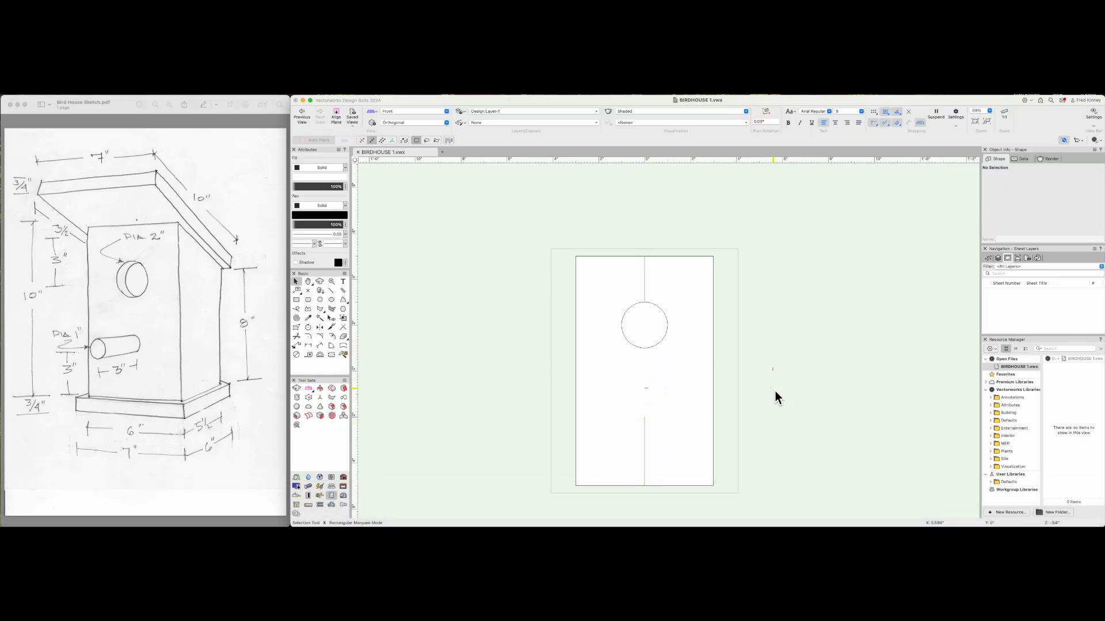
Create a circle 1 inch in diameter centred on the upper end of the lower guide line.
key(6)
key(6)
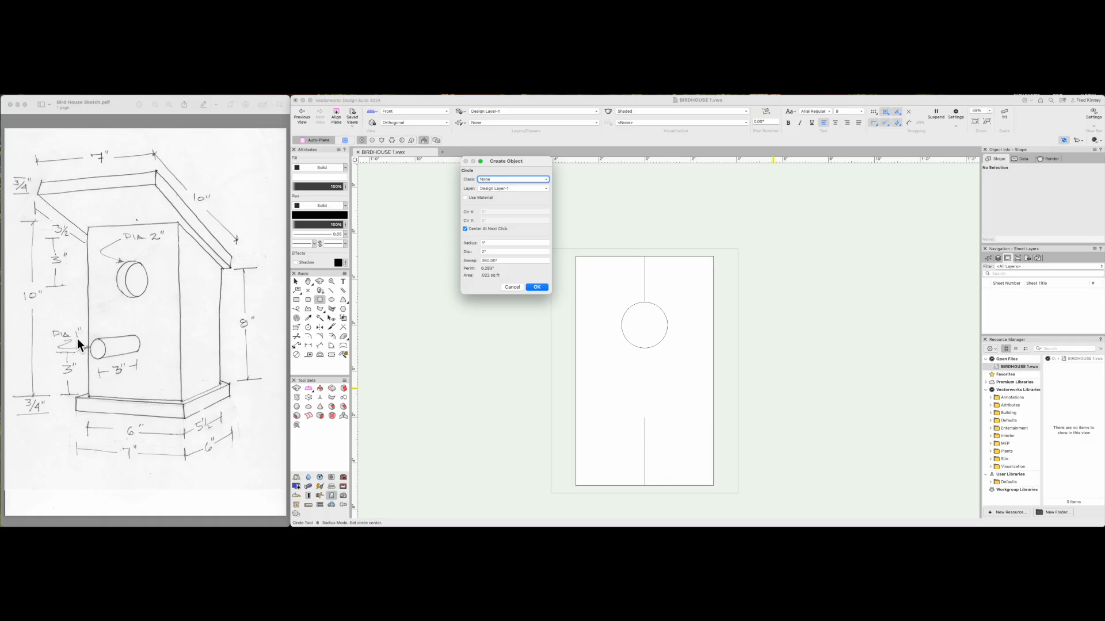
click(496, 252)
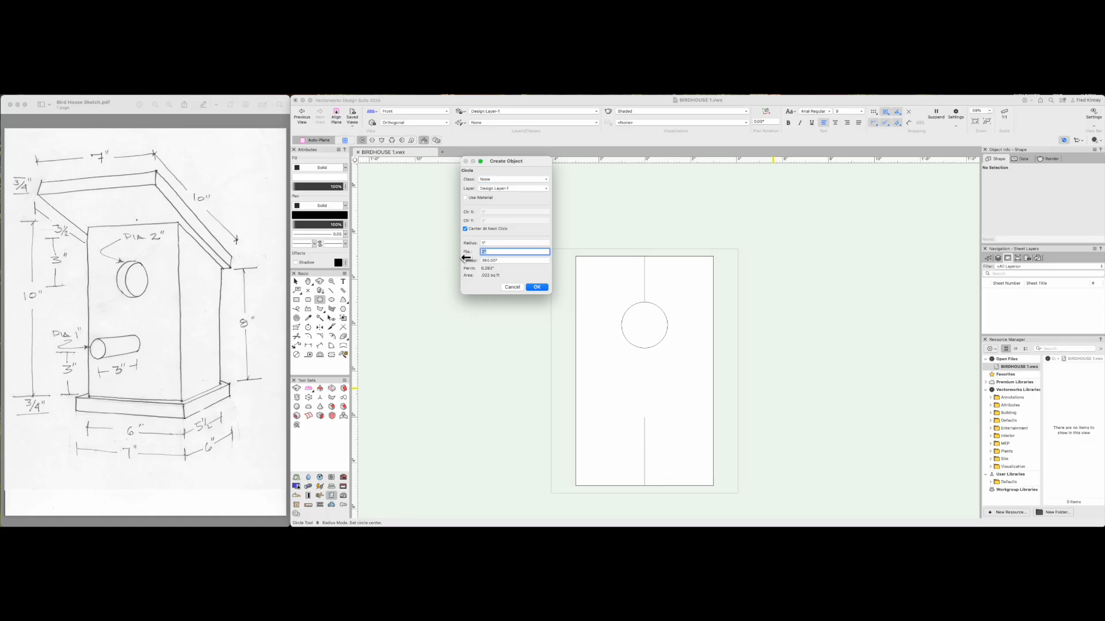
text(1)
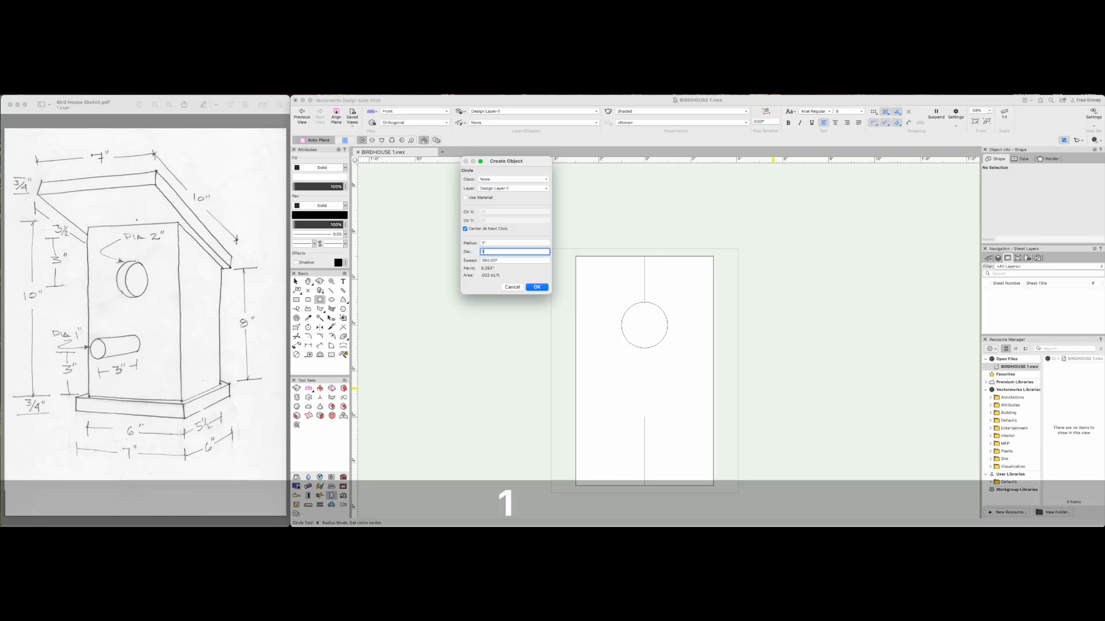
click(536, 287)
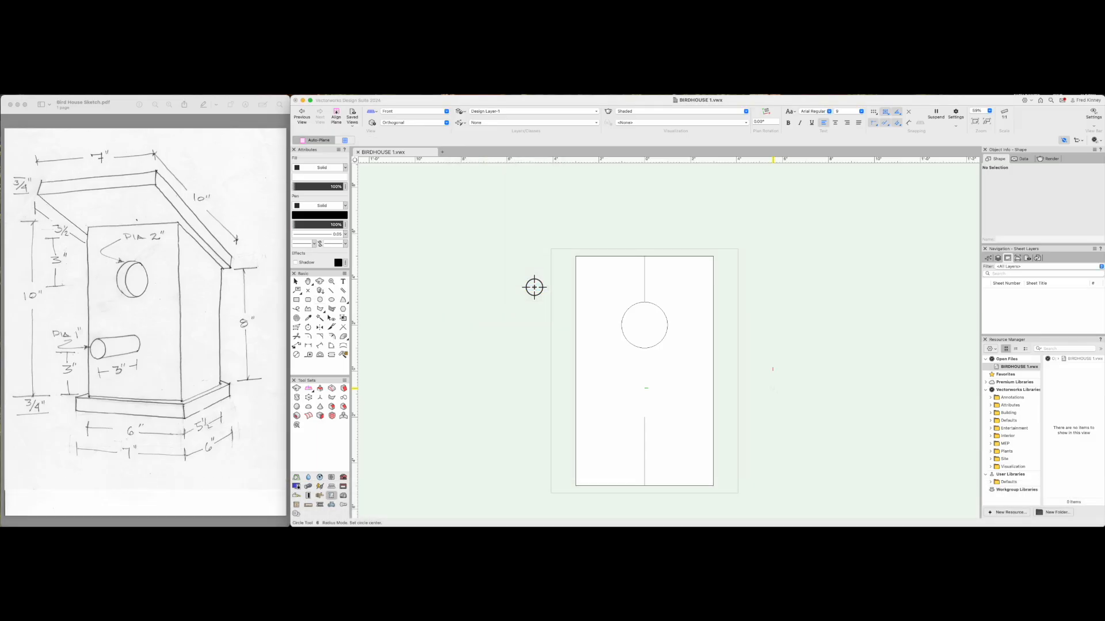
click(645, 417)
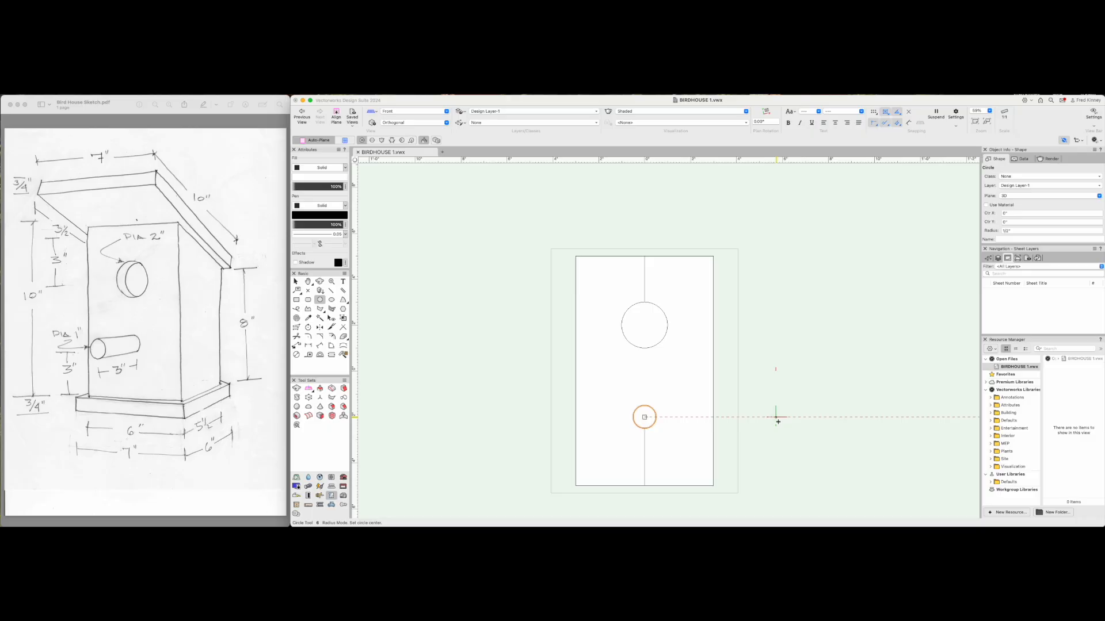
key(x)
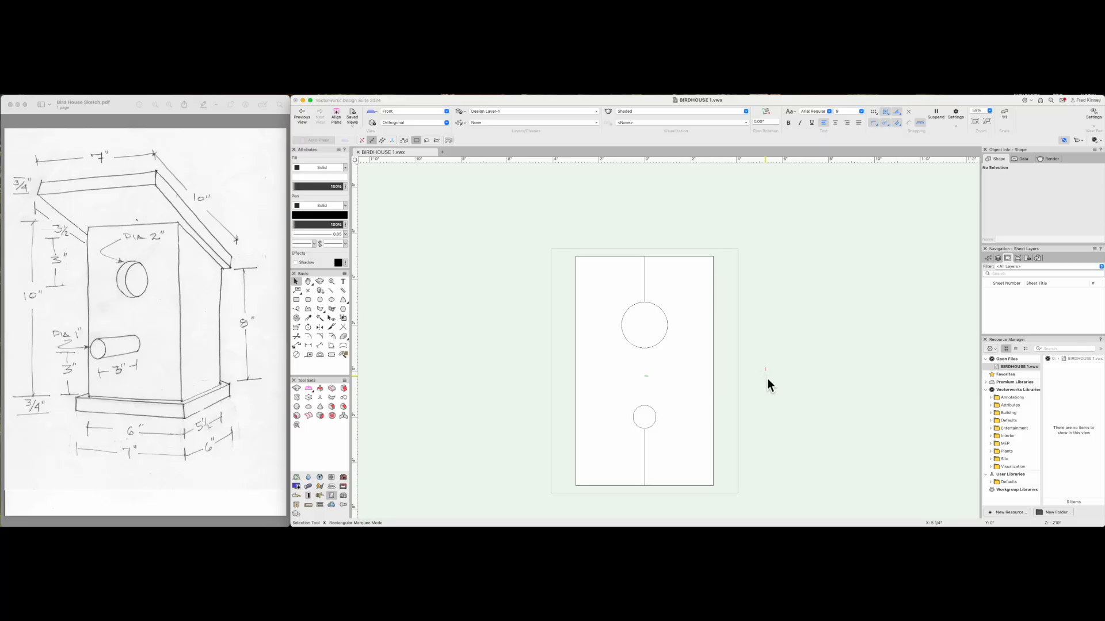
Orbit around the front face with the Flyover tool, check it from Front and Top, and return to Front view.
key(shift)
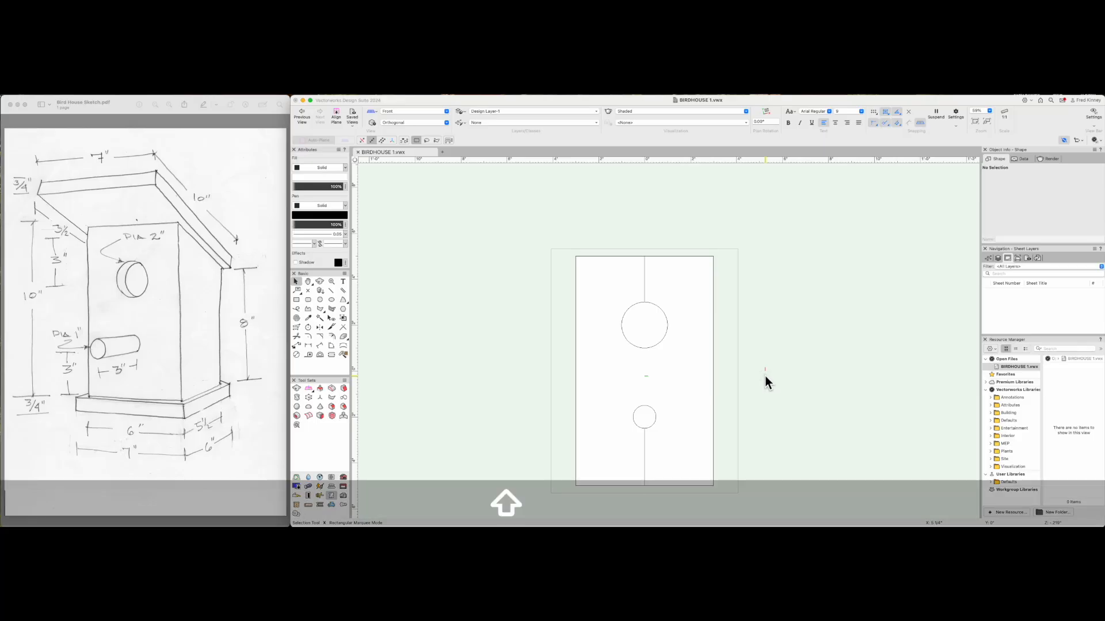
key(shift+c)
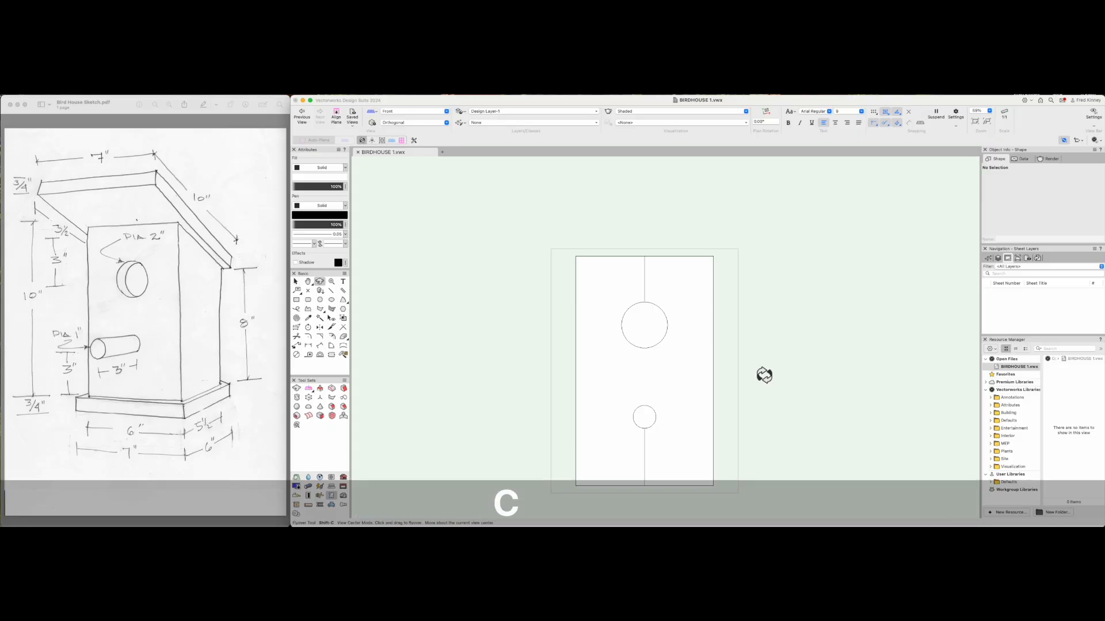
drag(759, 345, 656, 234)
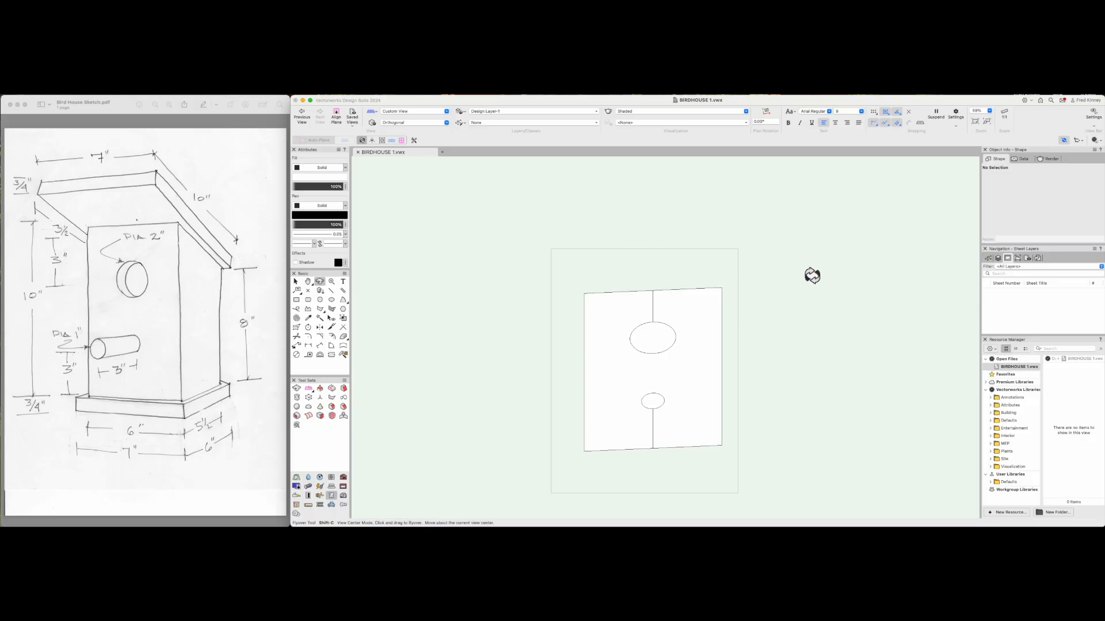
key(2)
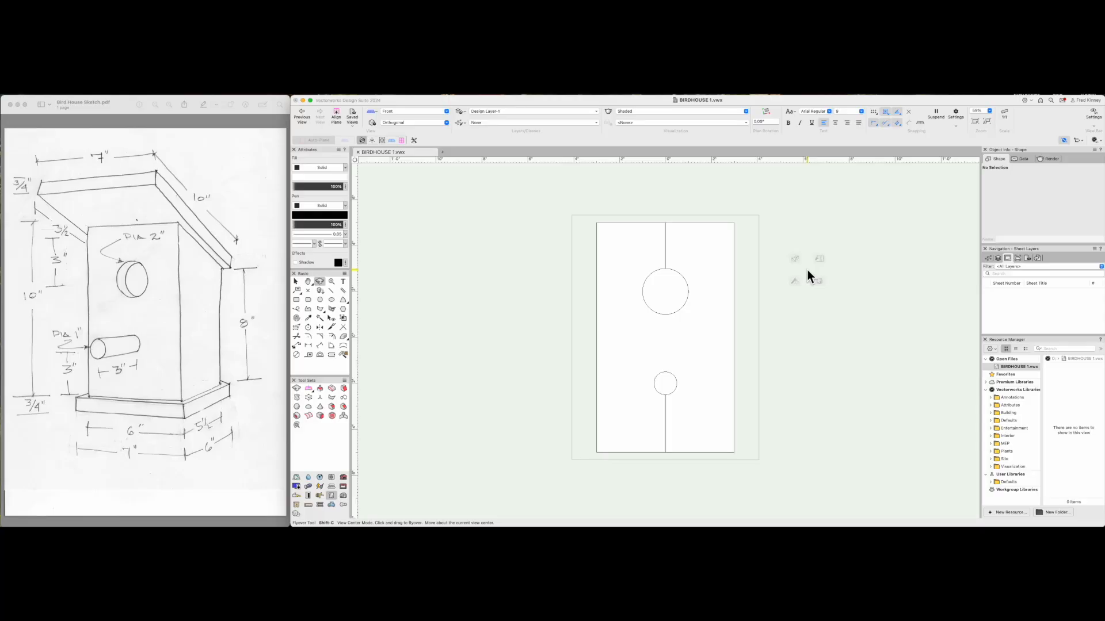
key(5)
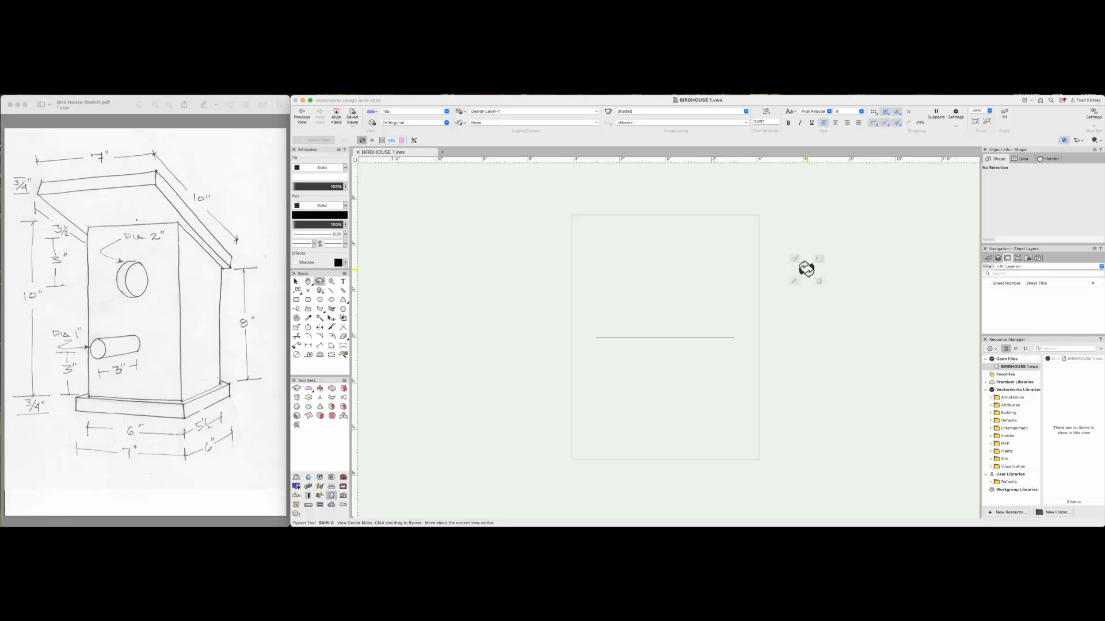
key(2)
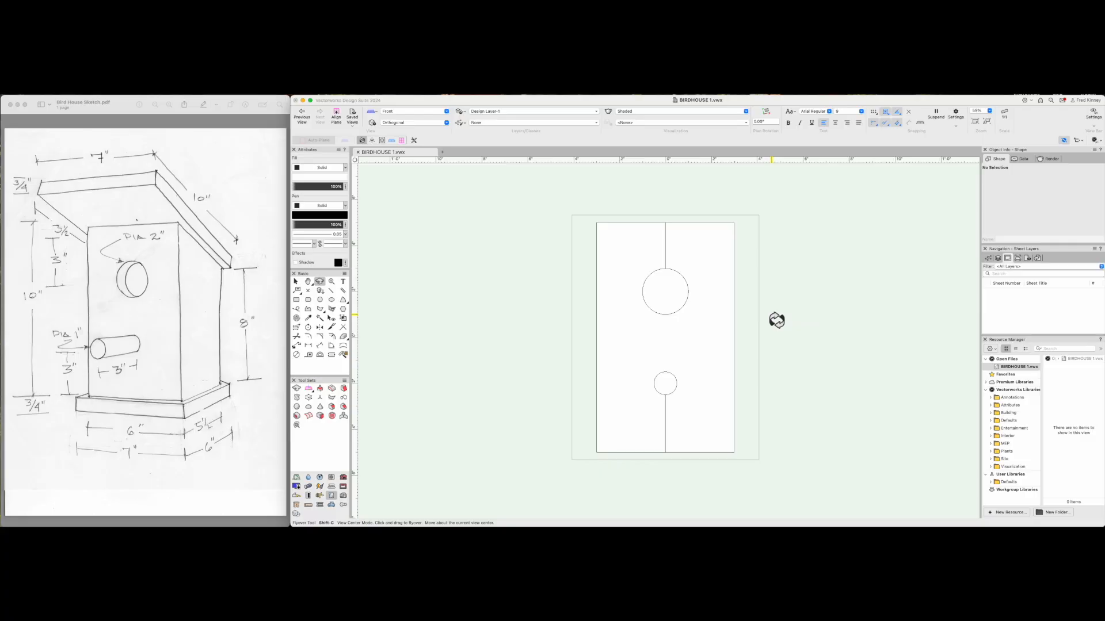
Clip the 2-inch circle out of the front rectangle with Clip Surface and delete the leftover circle.
key(x)
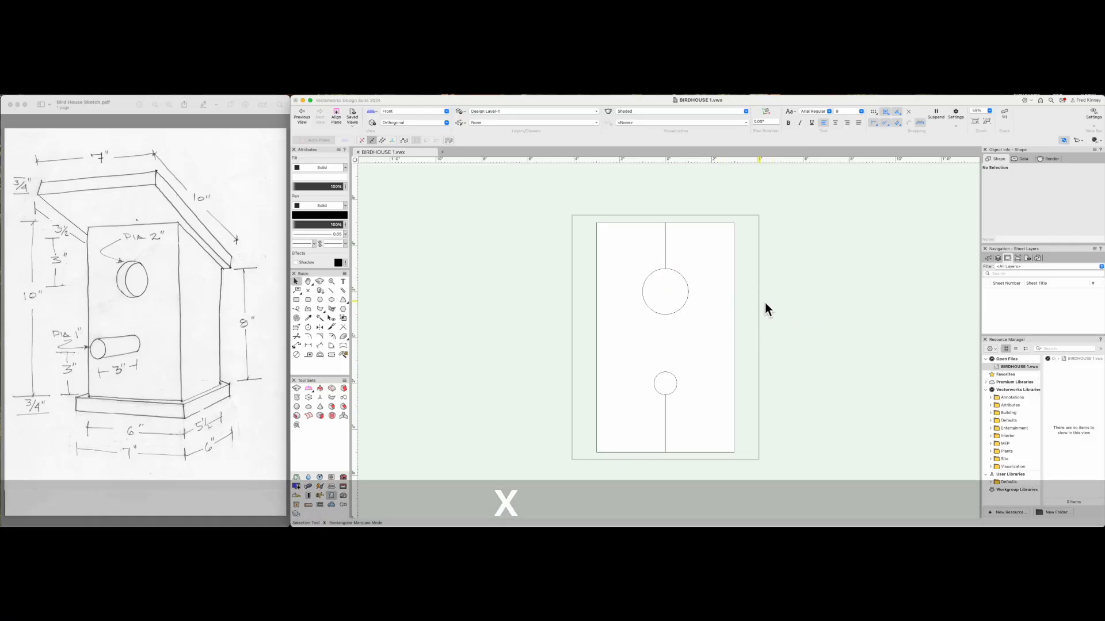
click(715, 309)
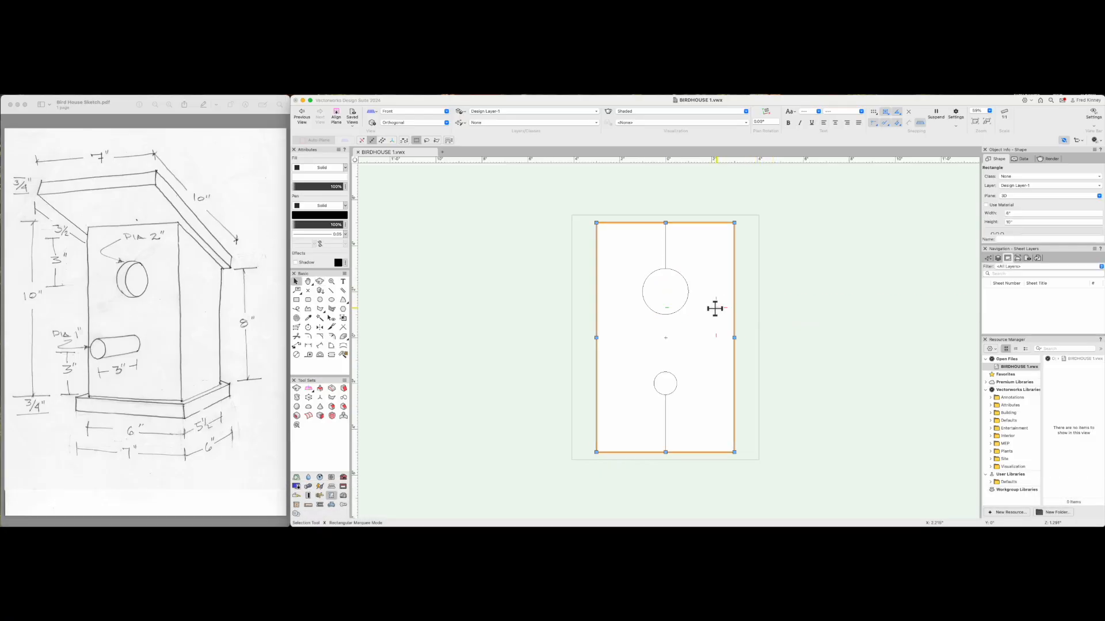
key(shift)
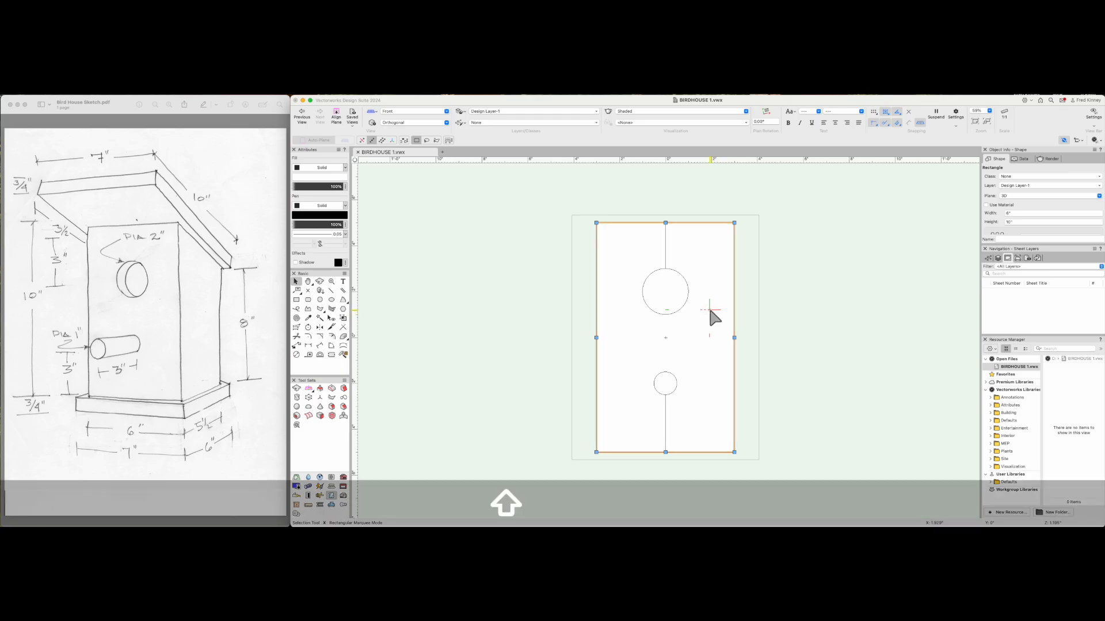
shift+click(679, 297)
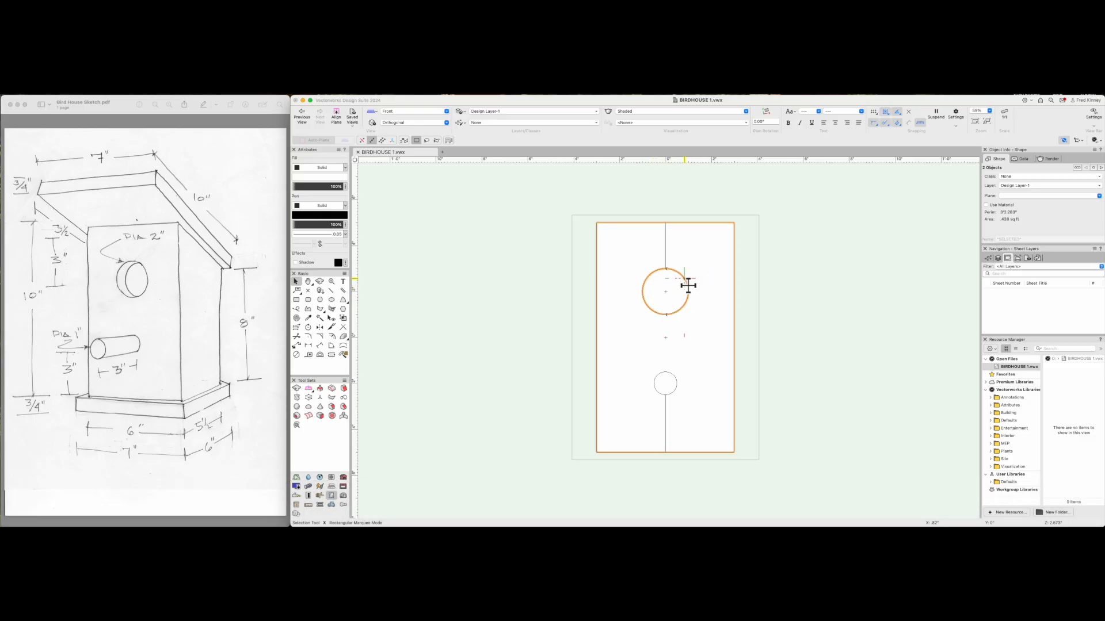
right_click(612, 229)
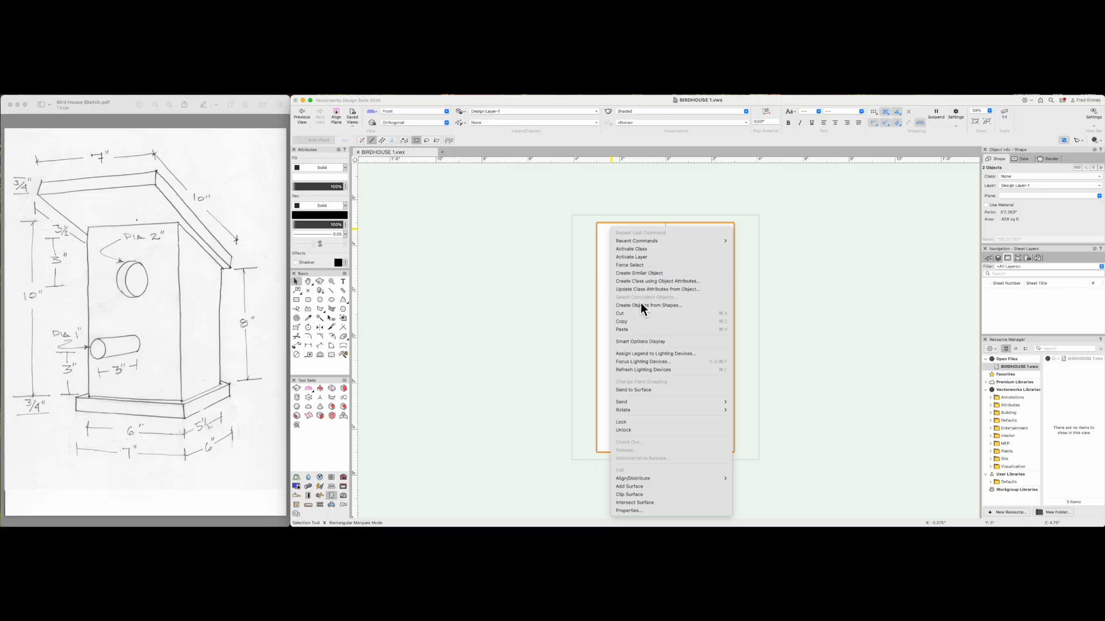
click(682, 496)
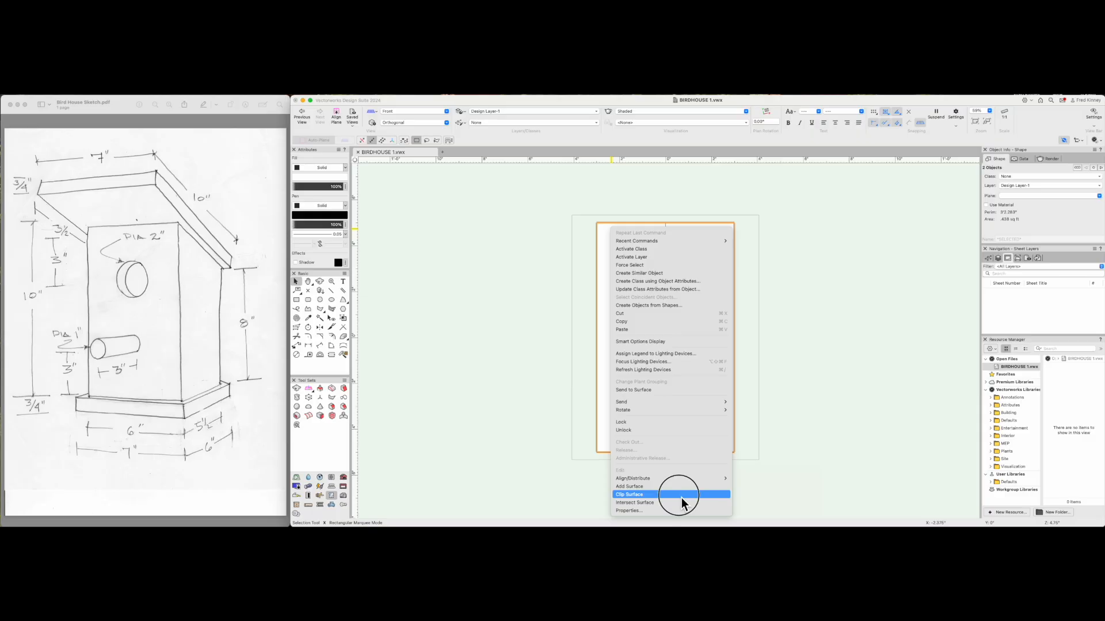
click(680, 307)
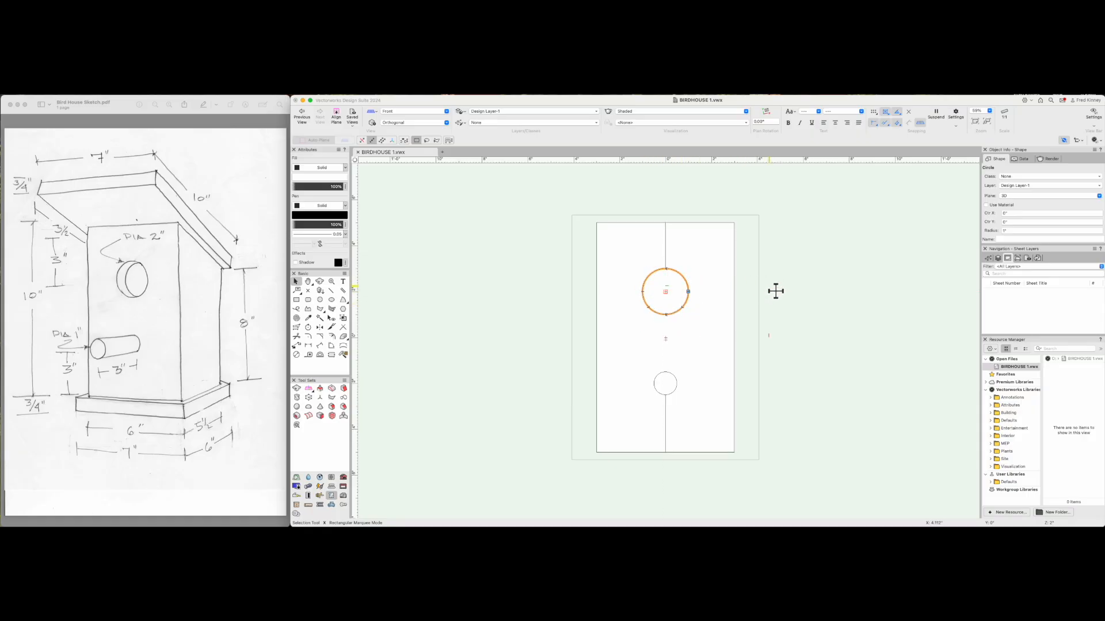
key(BackSpace)
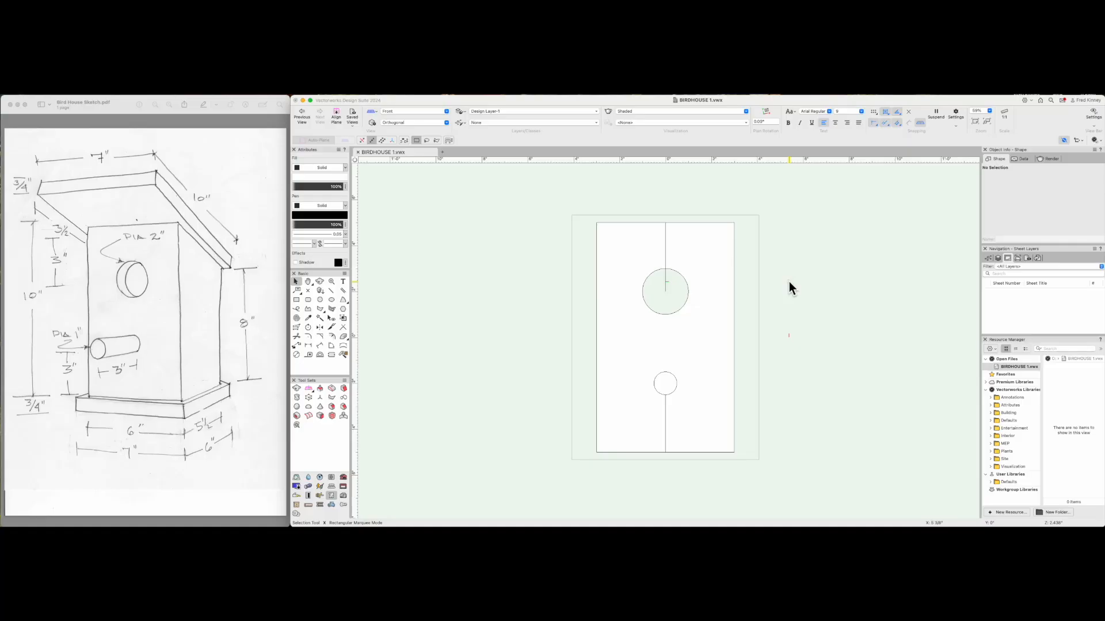
key(shift+c)
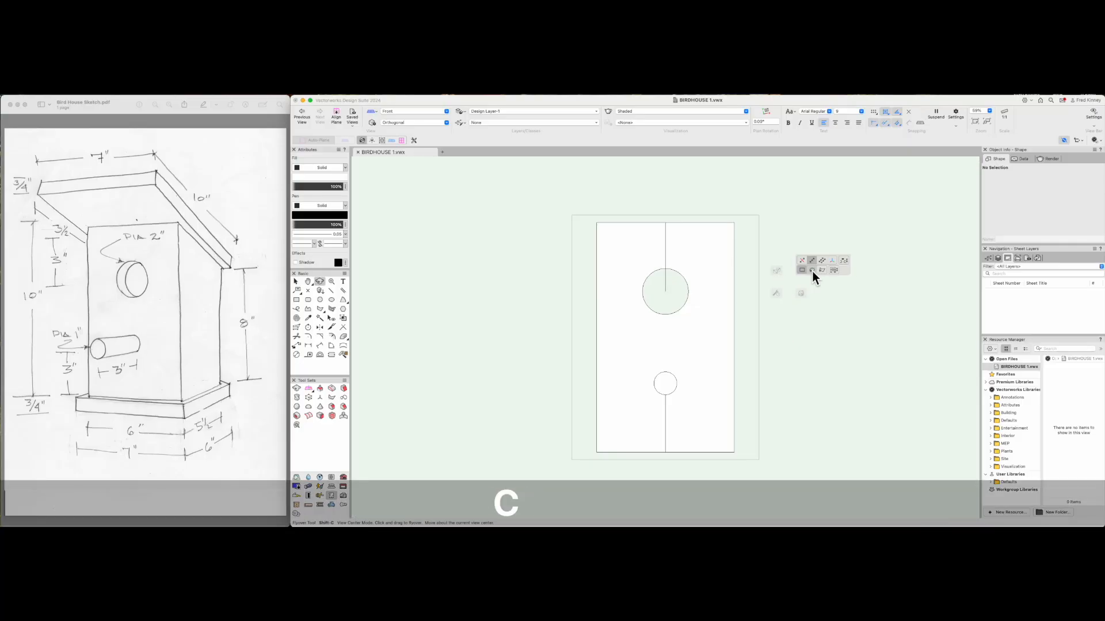
drag(792, 299, 820, 306)
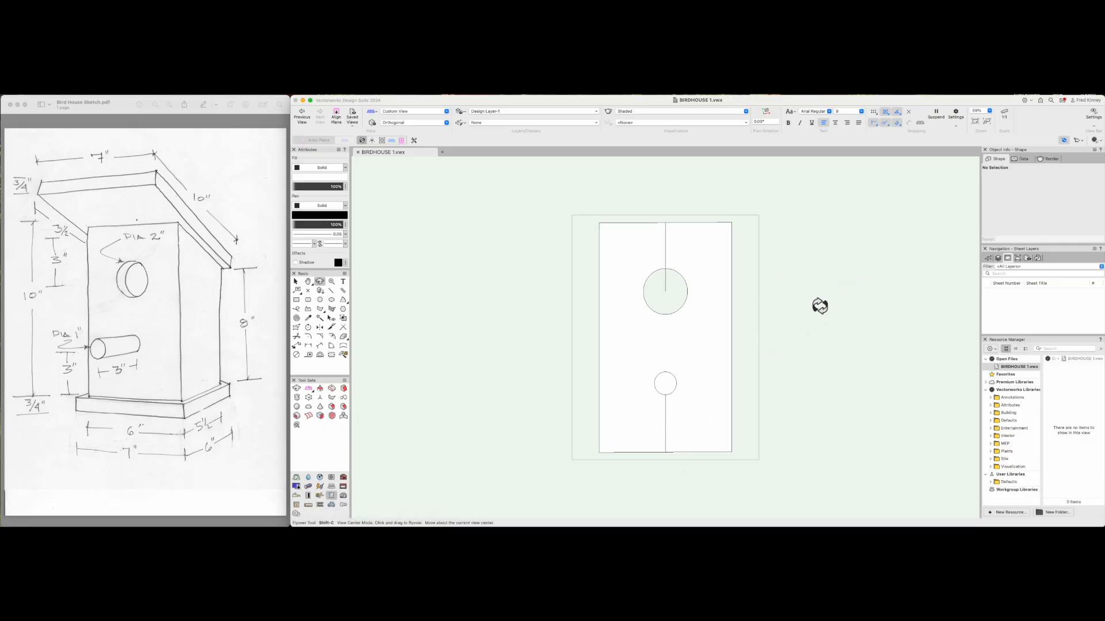
Extrude the 1-inch perch circle 3 inches from the Front view.
key(2)
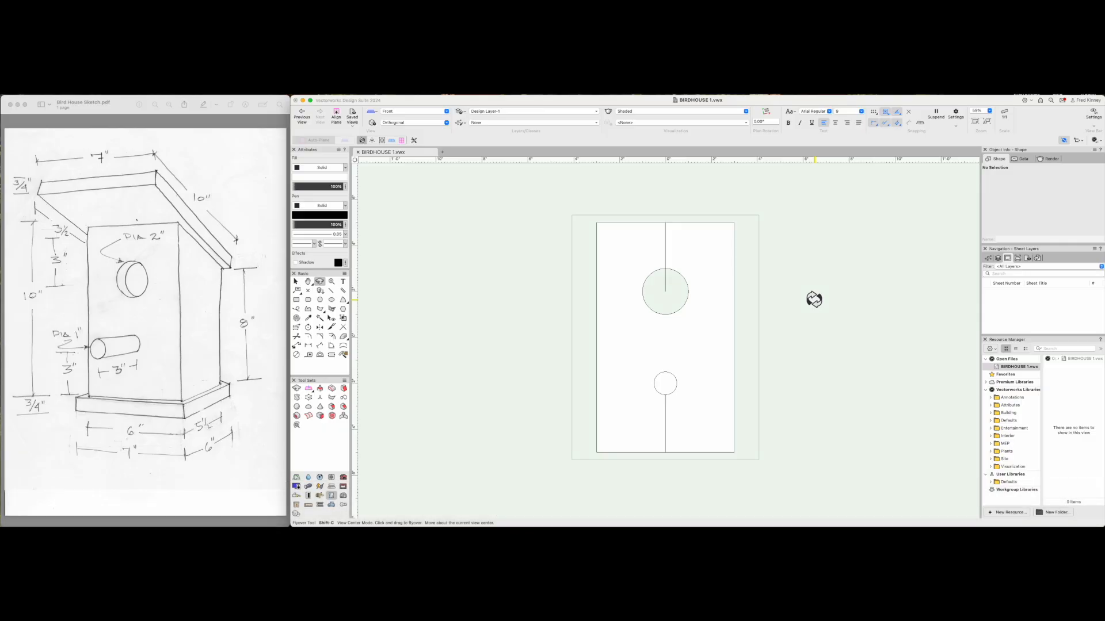
key(x)
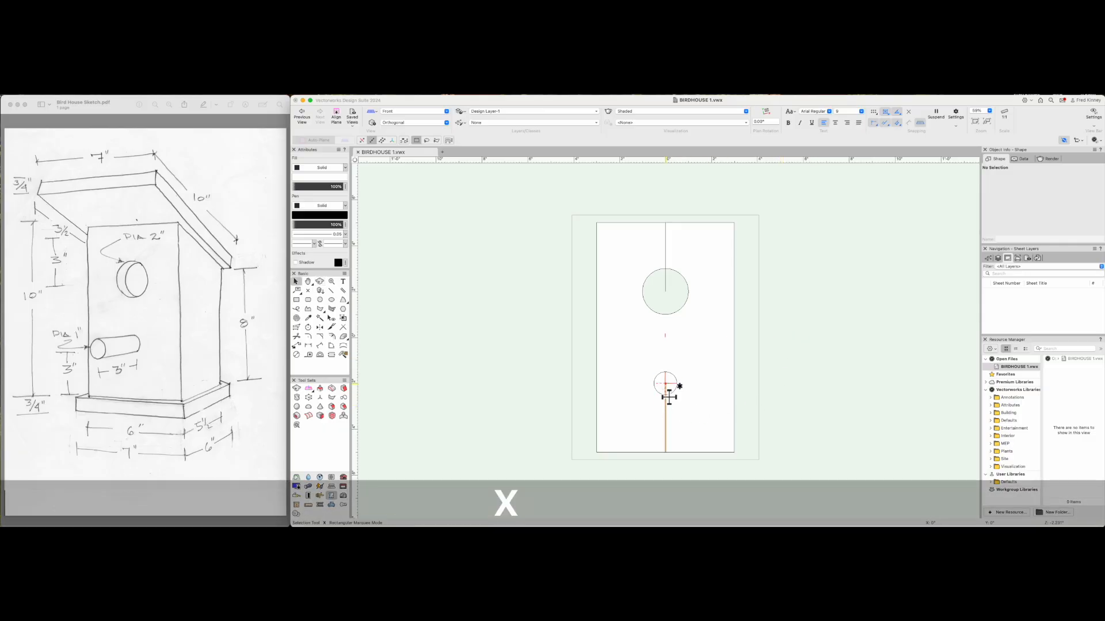
click(666, 386)
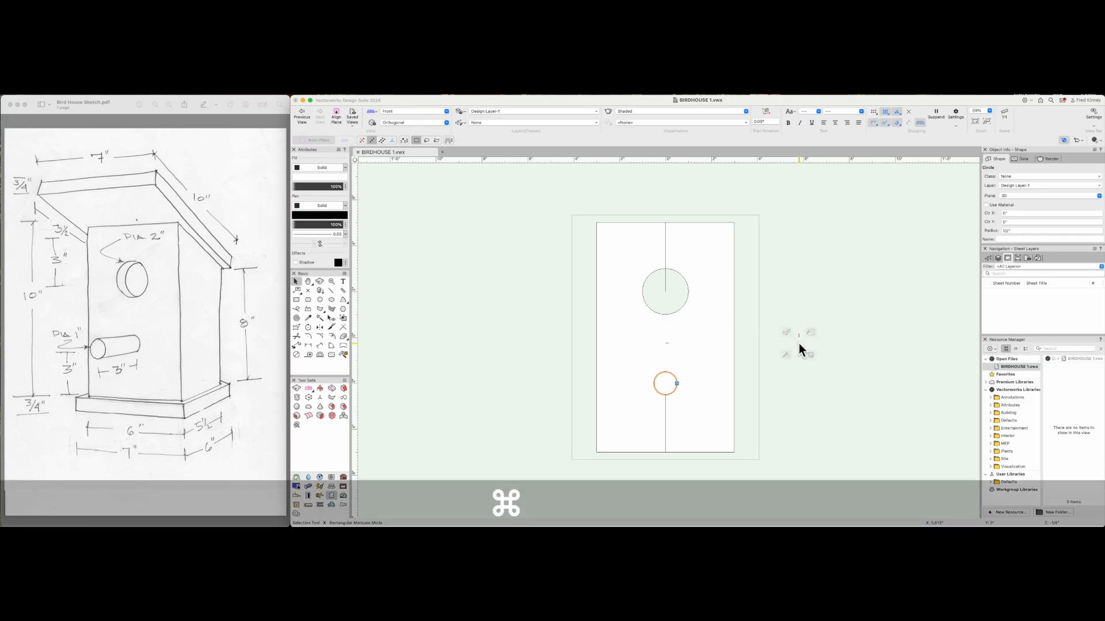
key(super+e)
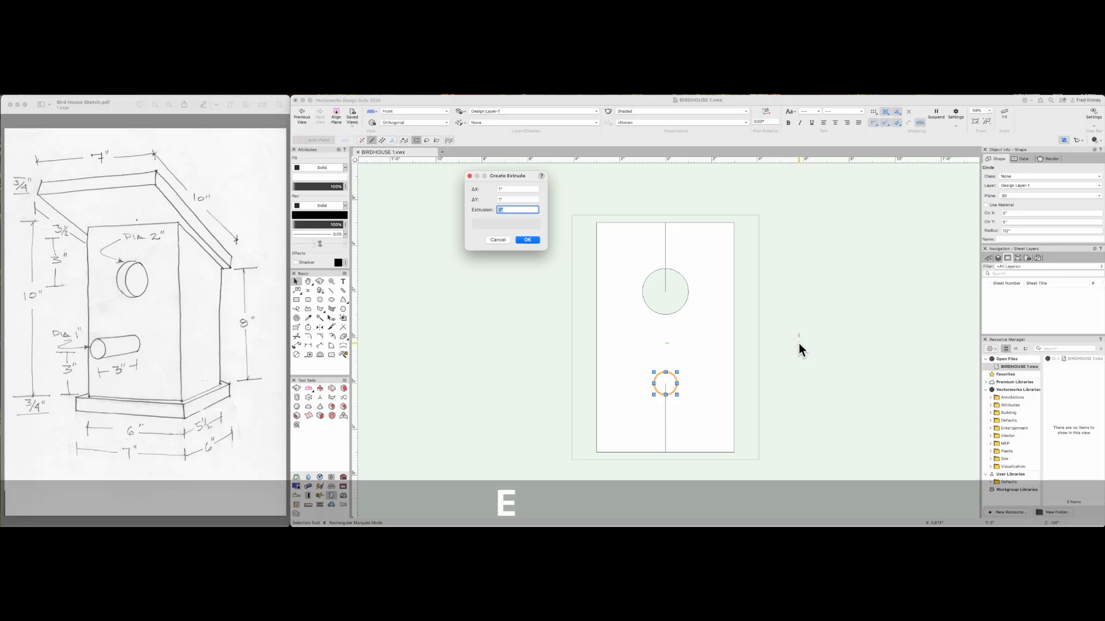
click(526, 240)
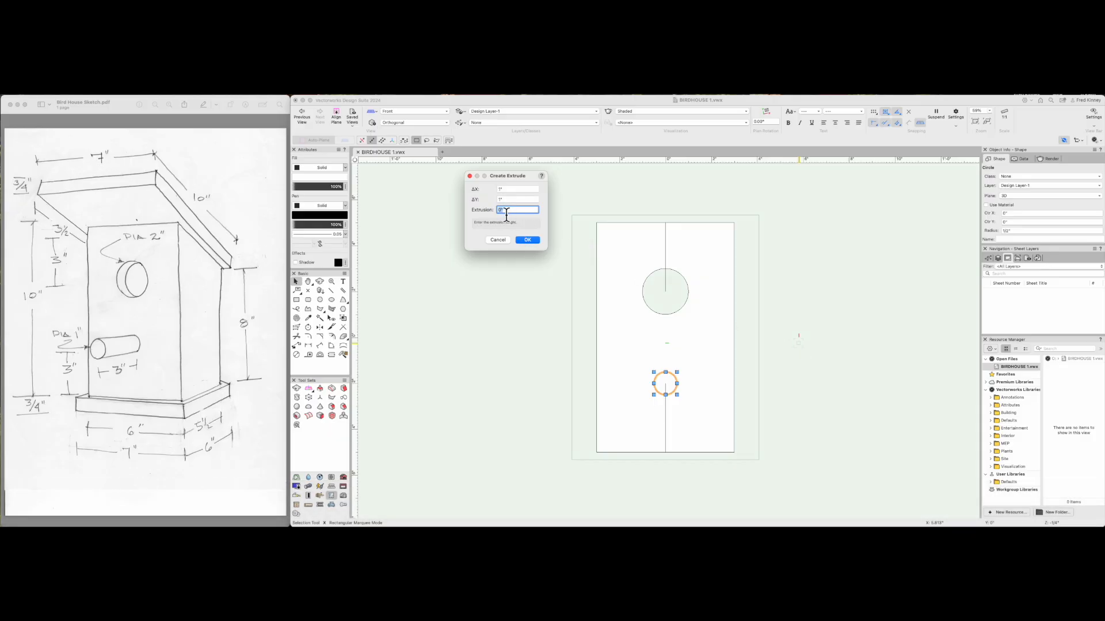
text(3)
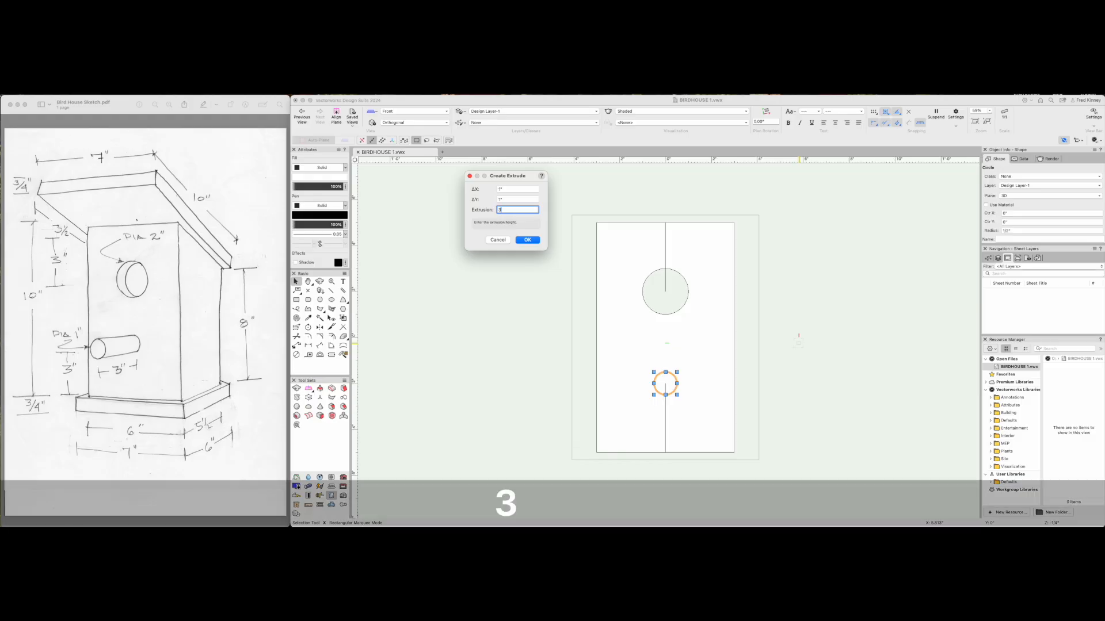
click(527, 241)
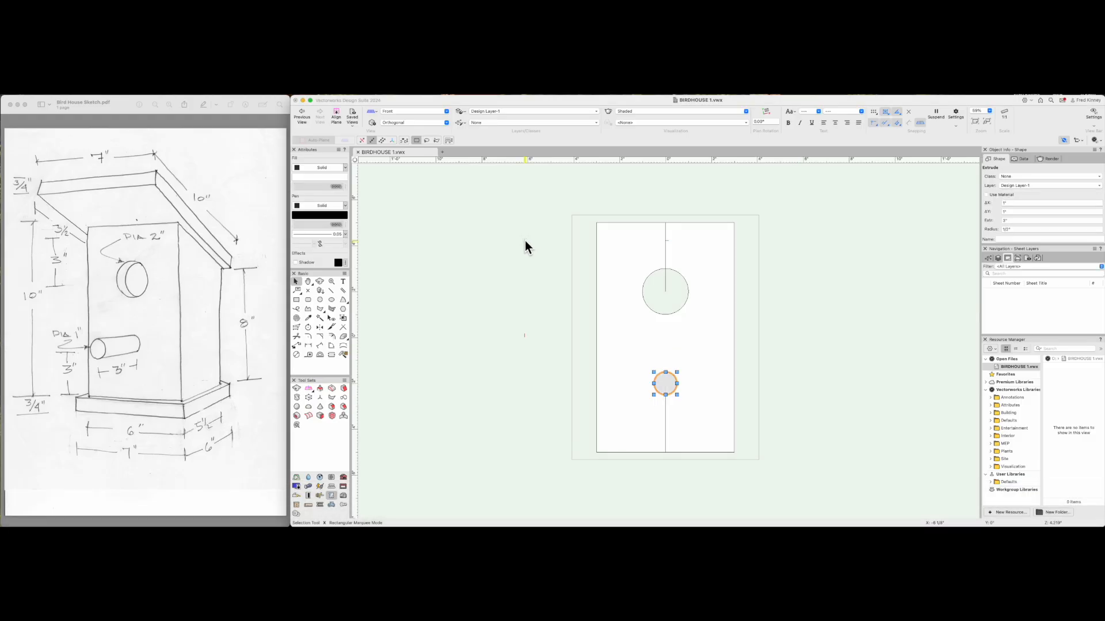
click(525, 242)
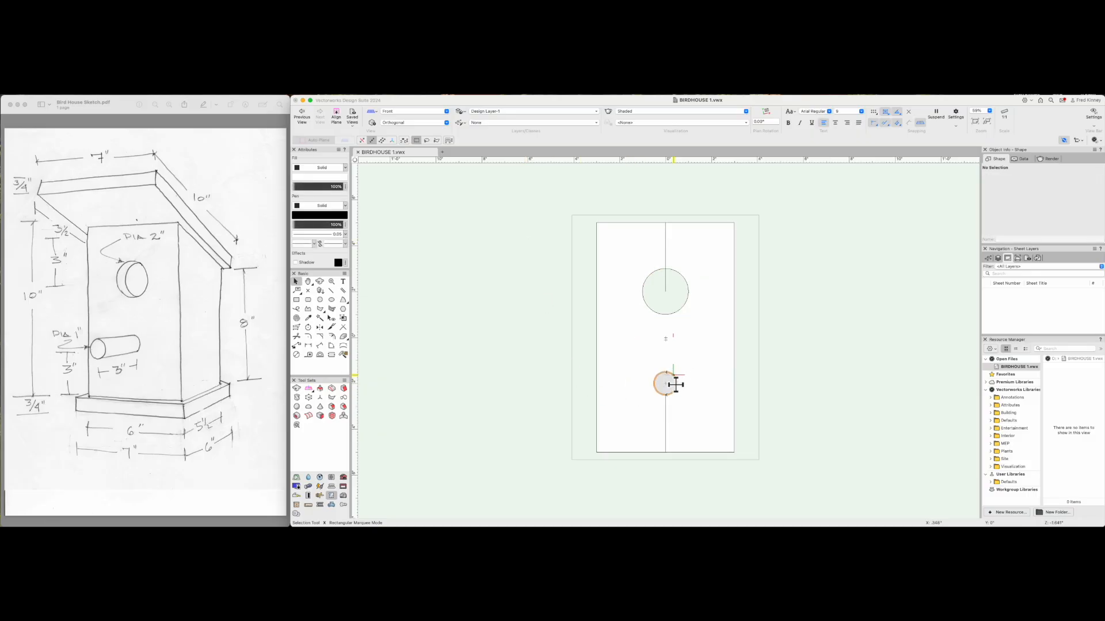
Extrude the front panel with the entry hole to a thickness of 3/4 inch.
click(640, 352)
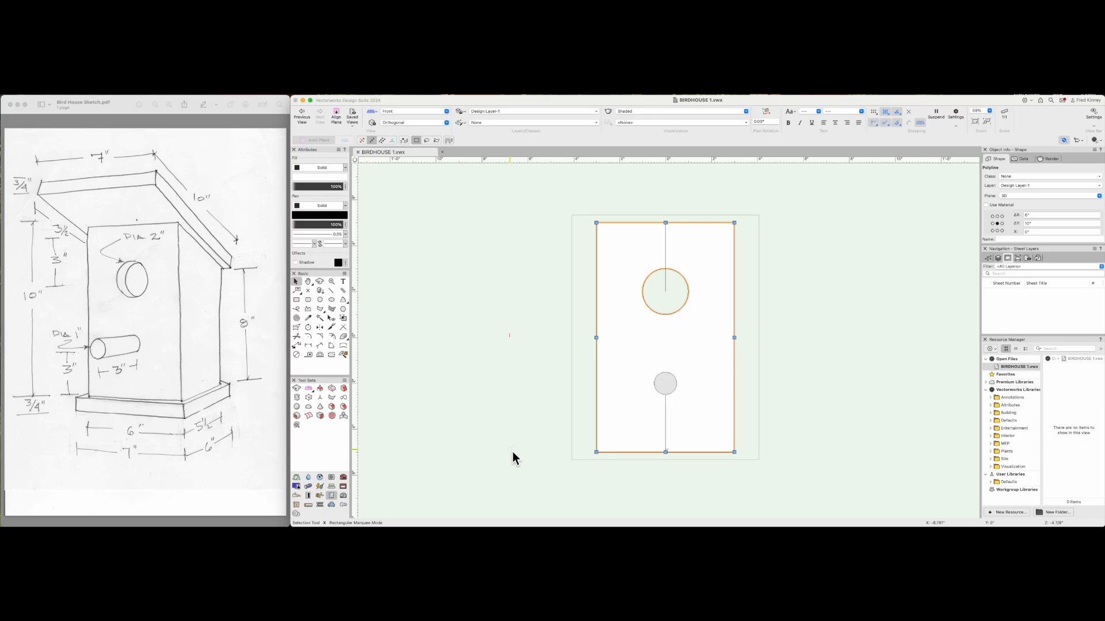
key(super+e)
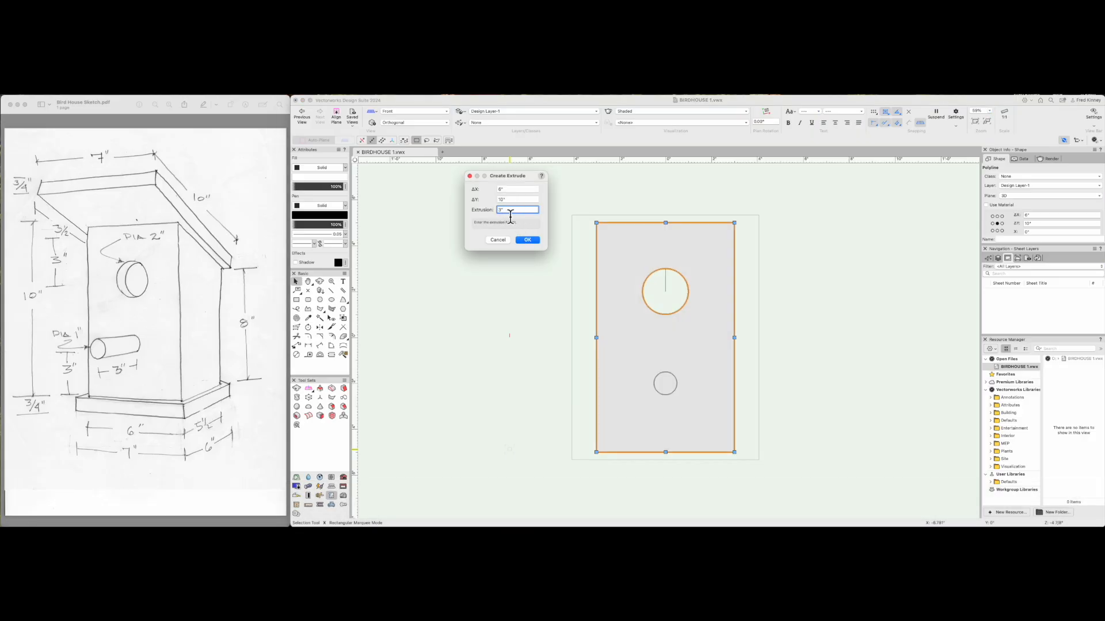
key(BackSpace)
text(/4)
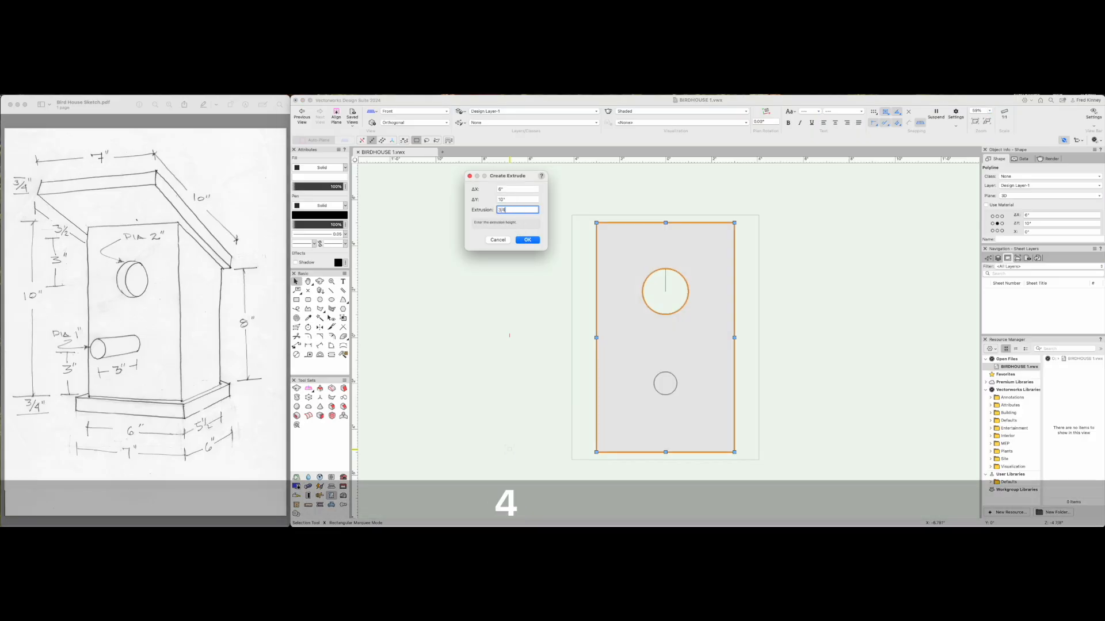
click(539, 242)
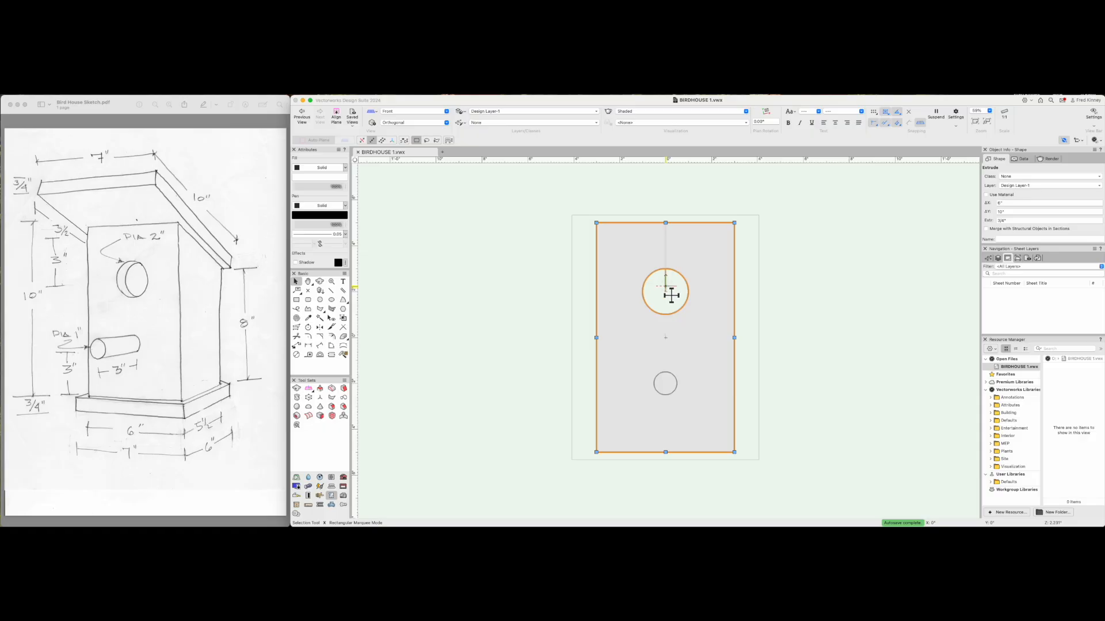
click(790, 351)
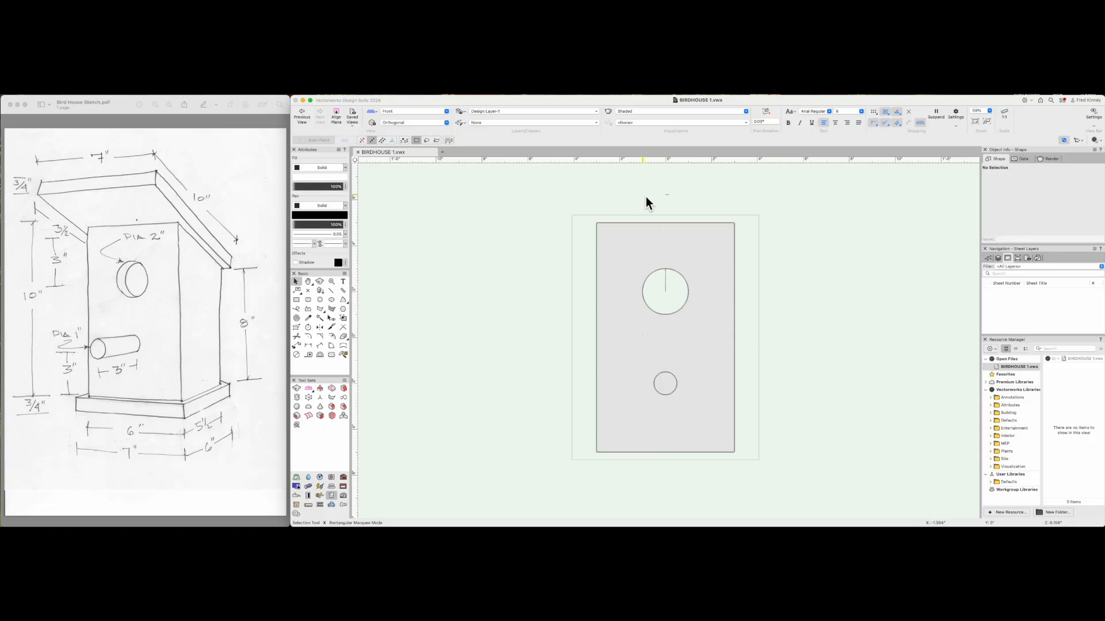
Delete the two vertical guide lines running to the entry hole and the perch.
click(664, 236)
drag(666, 240, 663, 485)
key(x)
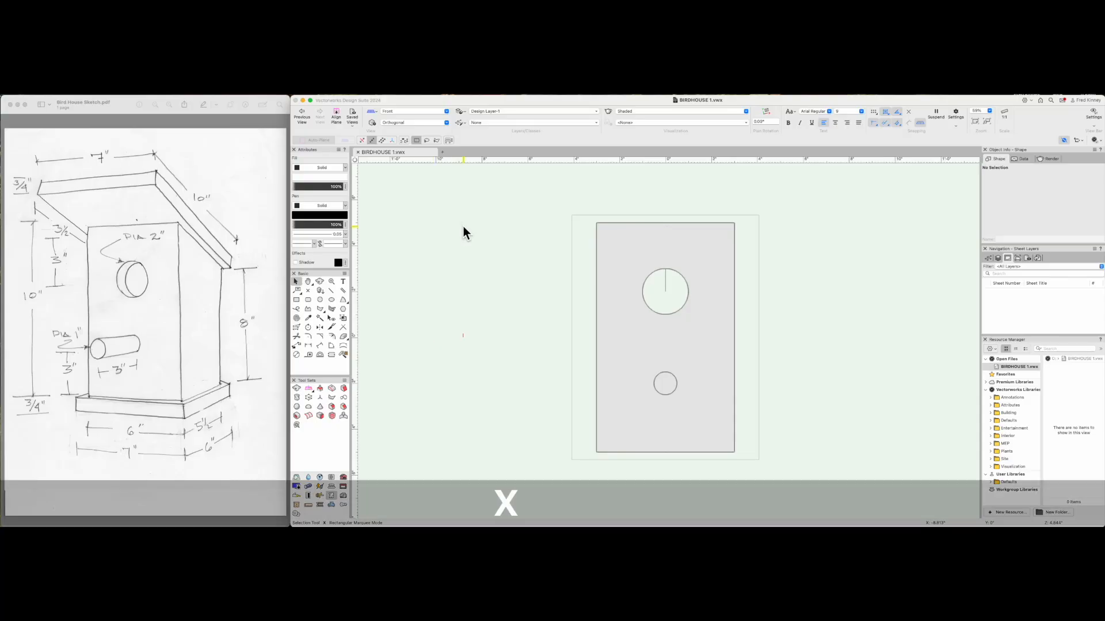
mouse_move(648, 189)
mouse_down()
mouse_move(682, 384)
mouse_move(672, 475)
mouse_up()
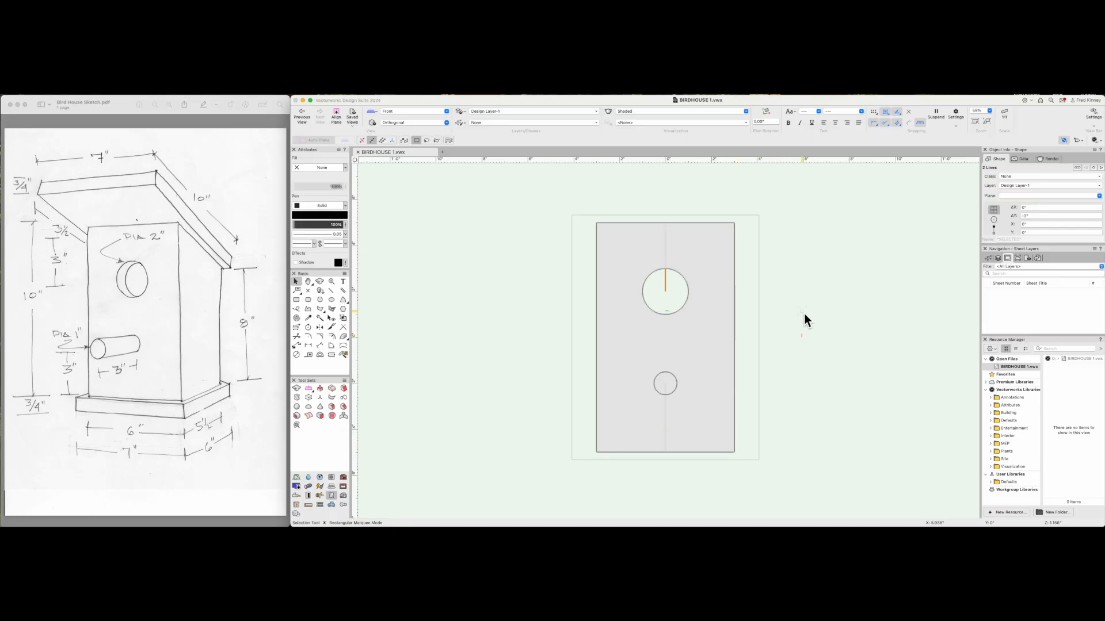
key(BackSpace)
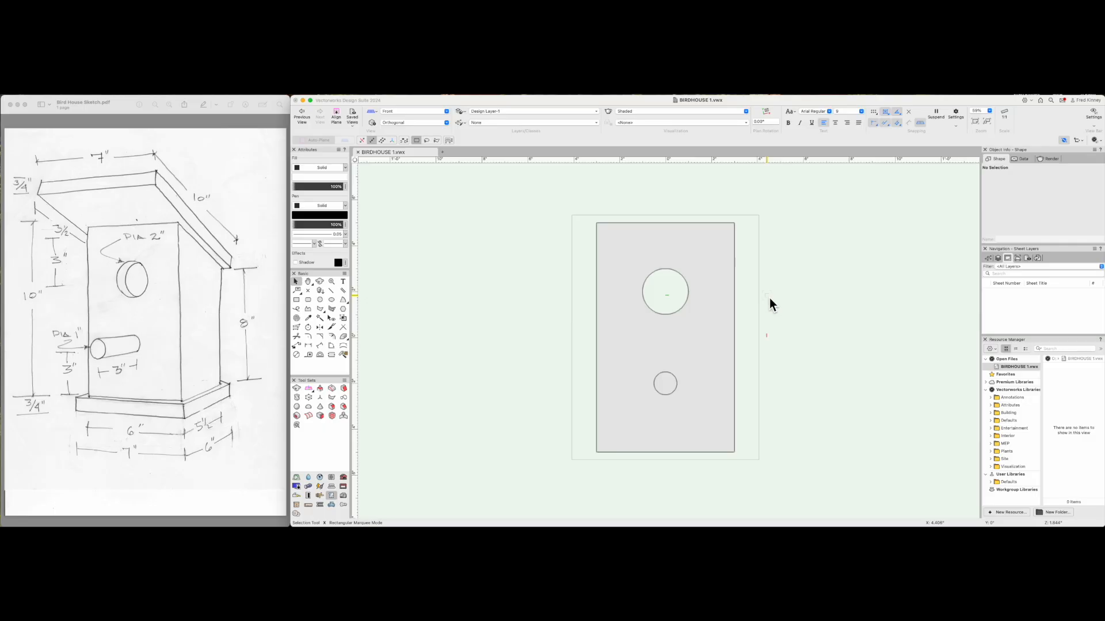
Orbit around the extruded front and perch with Flyover, and check the perch's position from the Left and Right views.
key(shift+c)
key(c)
drag(809, 247, 613, 302)
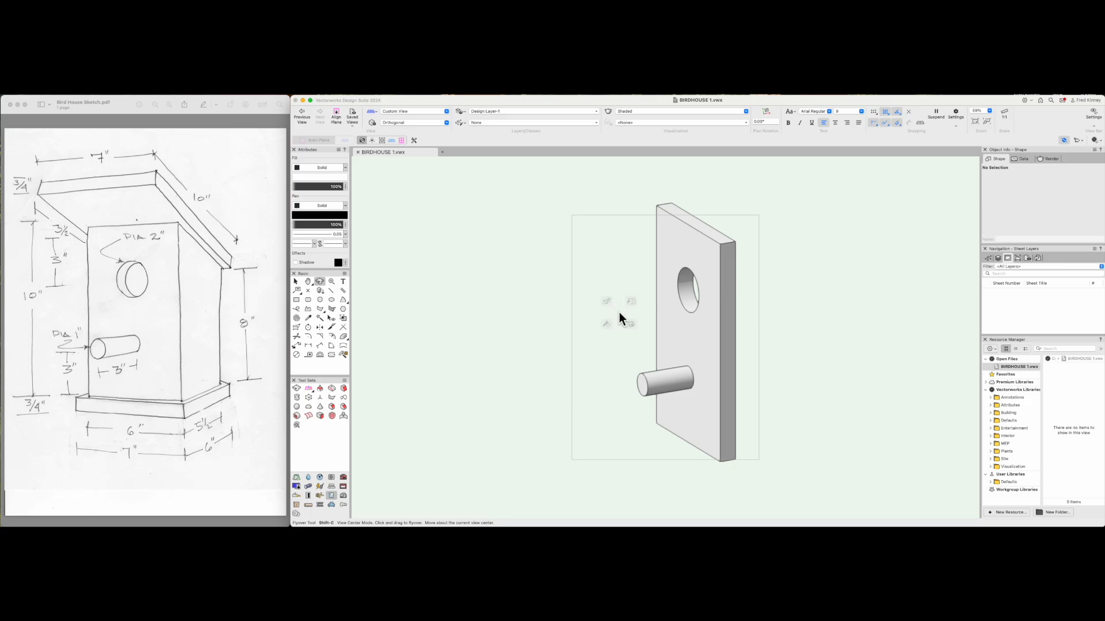
key(4)
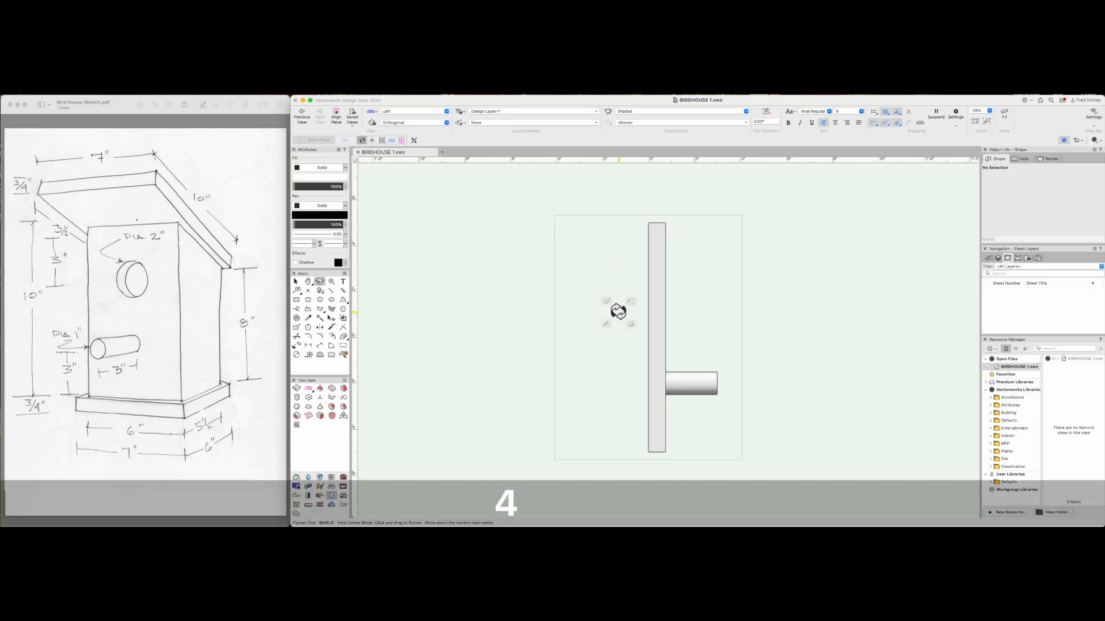
key(6)
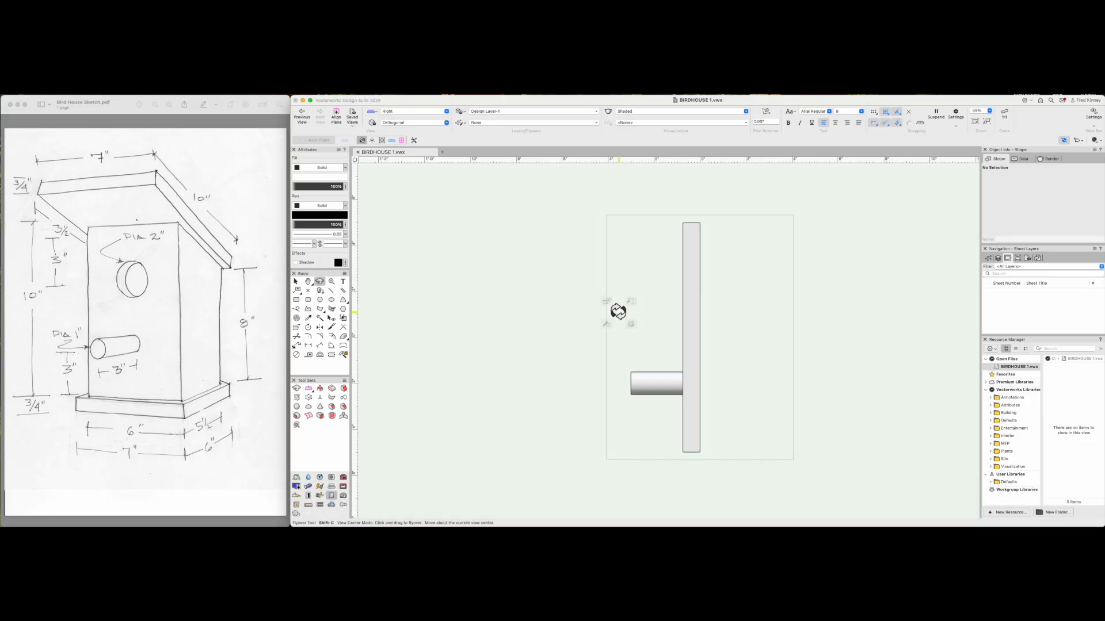
key(4)
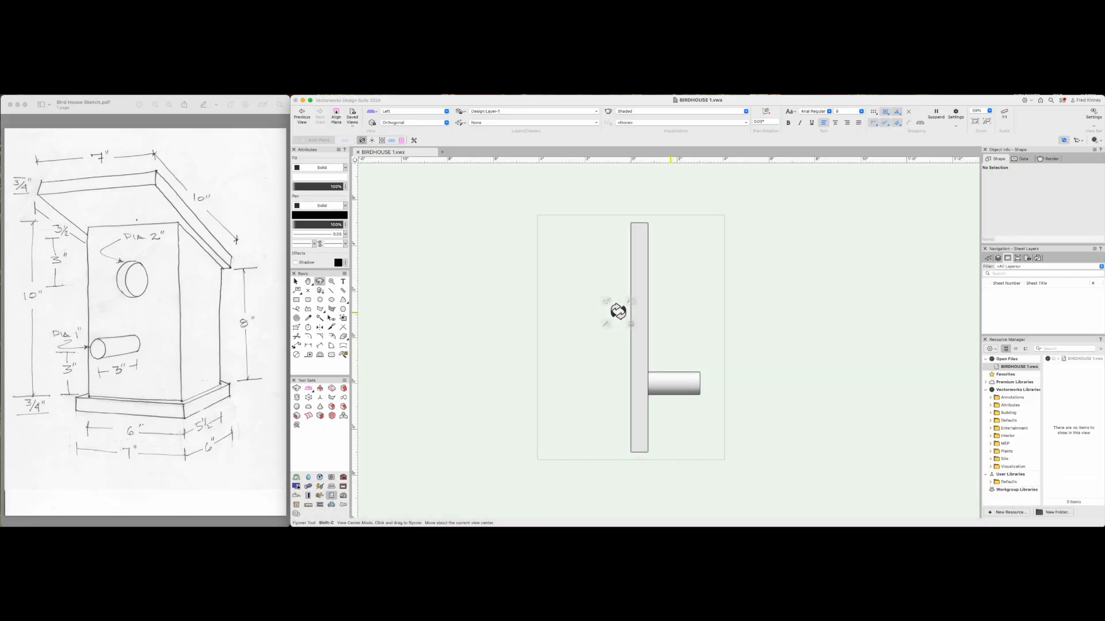
In the Right view, move the perch outward horizontally until its inner end meets the outer face of the front panel.
key(6)
key(x)
click(660, 391)
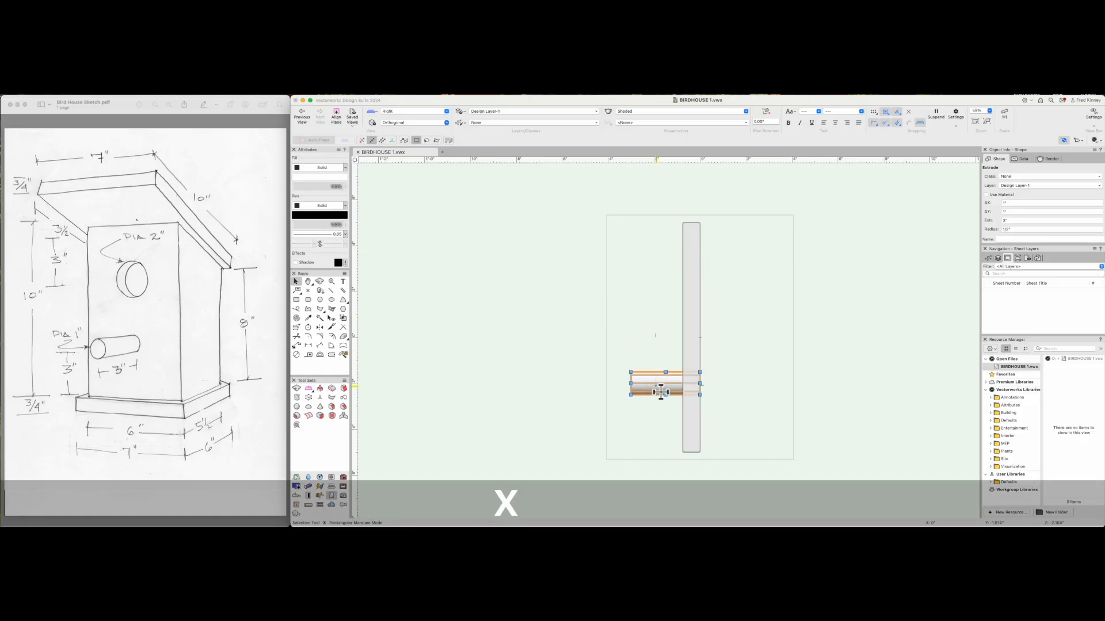
scroll(661, 392, up, 5)
scroll(657, 390, down, 2)
shift+drag(657, 390, 608, 374)
click(649, 260)
scroll(782, 331, up, 15)
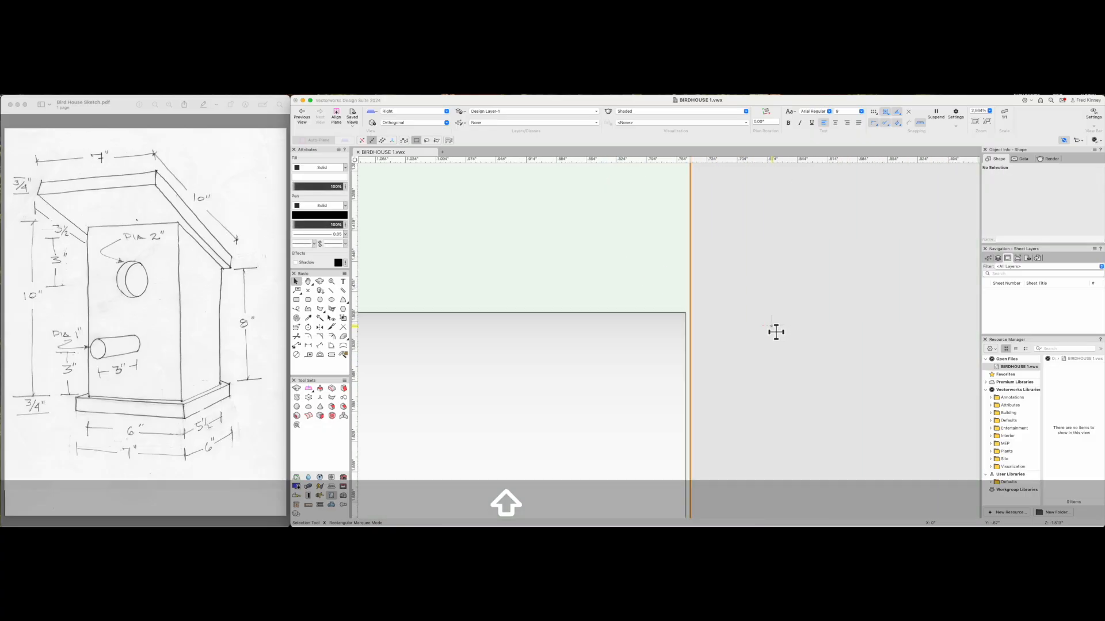
scroll(668, 259, down, 3)
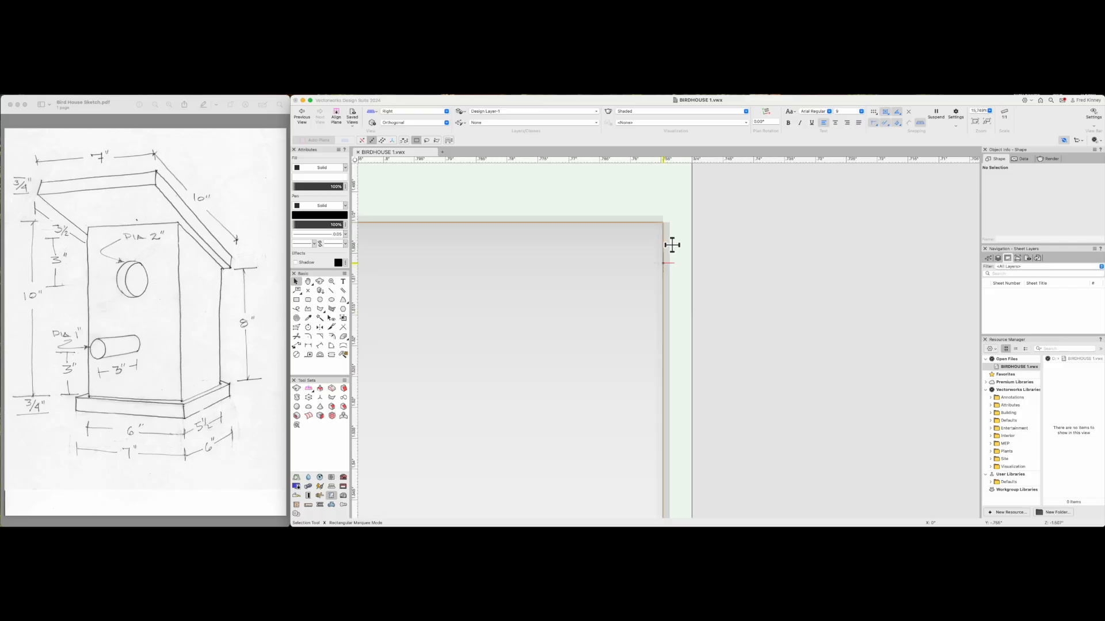
shift+drag(669, 233, 692, 236)
scroll(692, 229, down, 15)
click(646, 310)
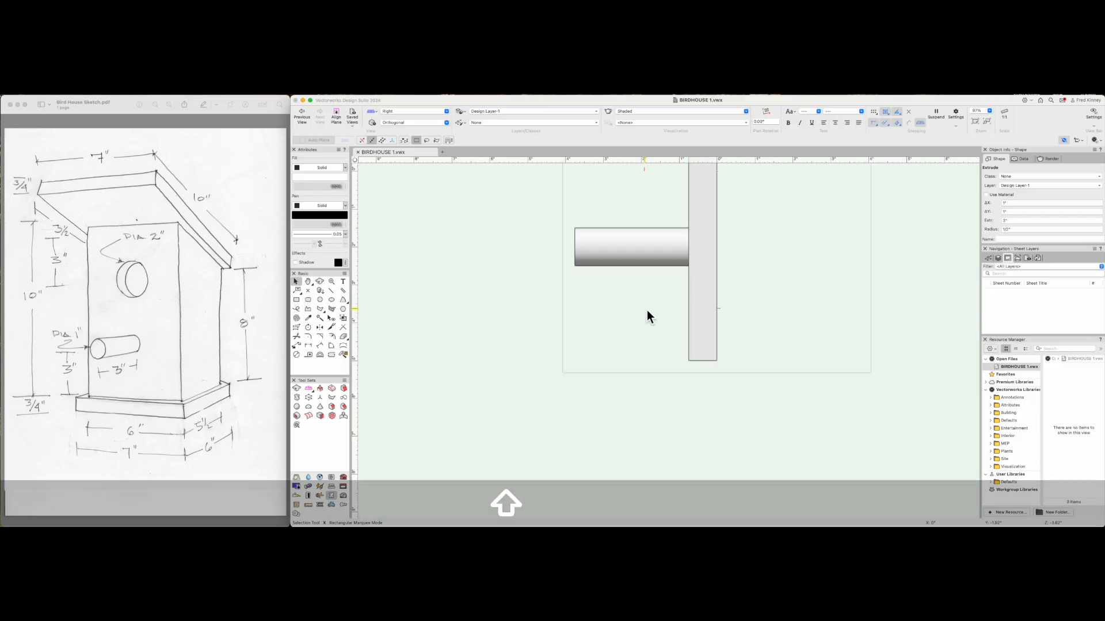
Orbit around the front panel with Flyover to examine the entry hole and perch from both sides.
key(shift+c)
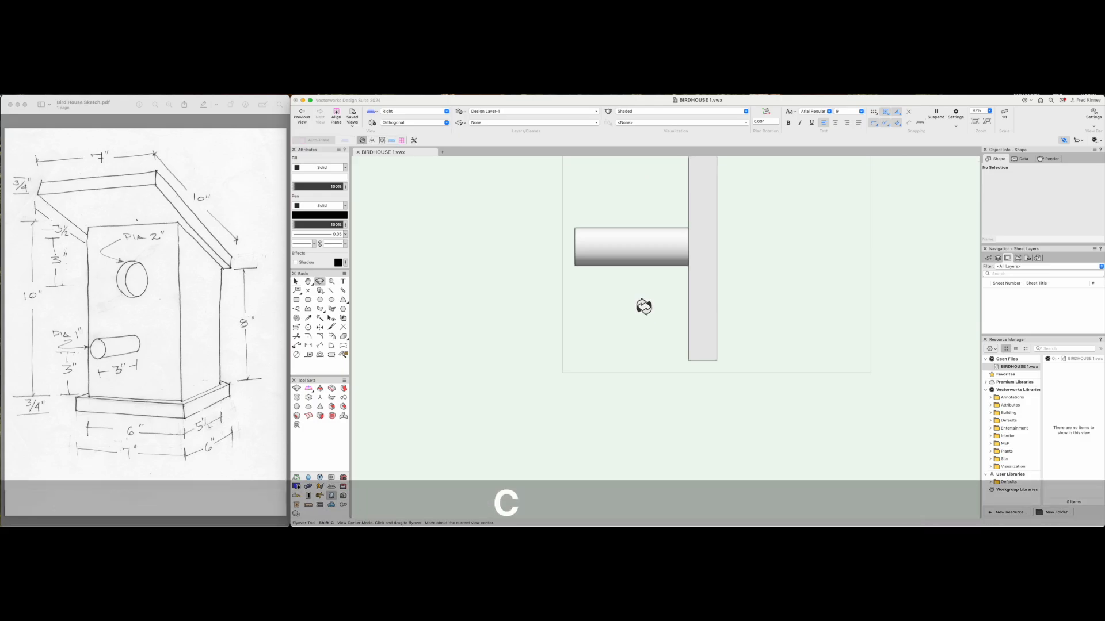
drag(644, 306, 772, 332)
scroll(690, 299, down, 3)
scroll(676, 313, up, 5)
drag(689, 300, 757, 340)
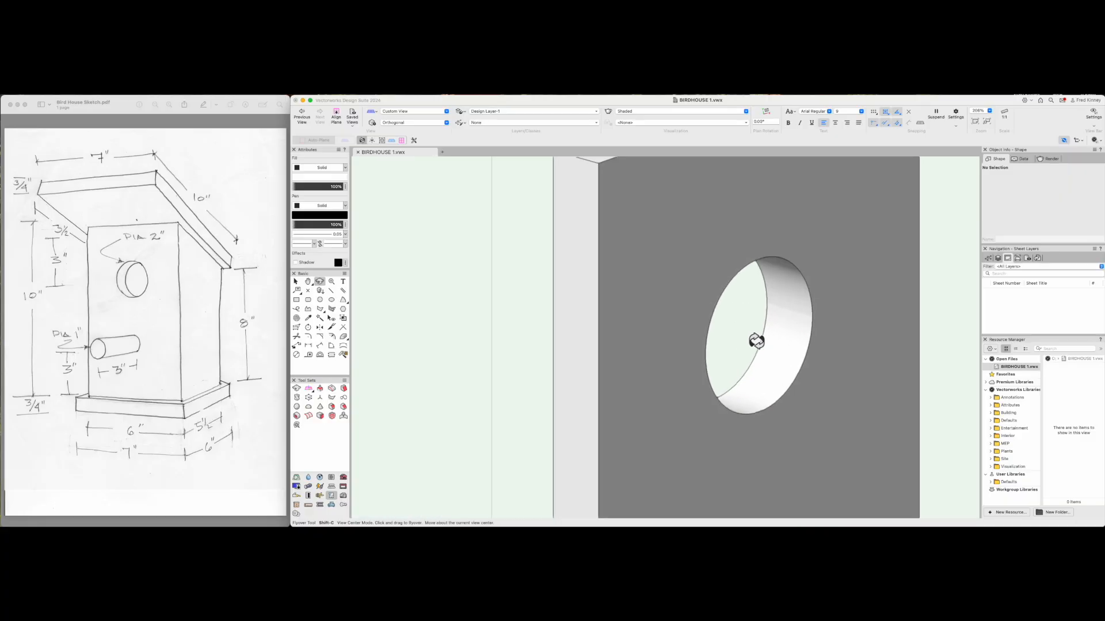
scroll(676, 302, down, 5)
drag(676, 302, 592, 261)
drag(742, 387, 550, 276)
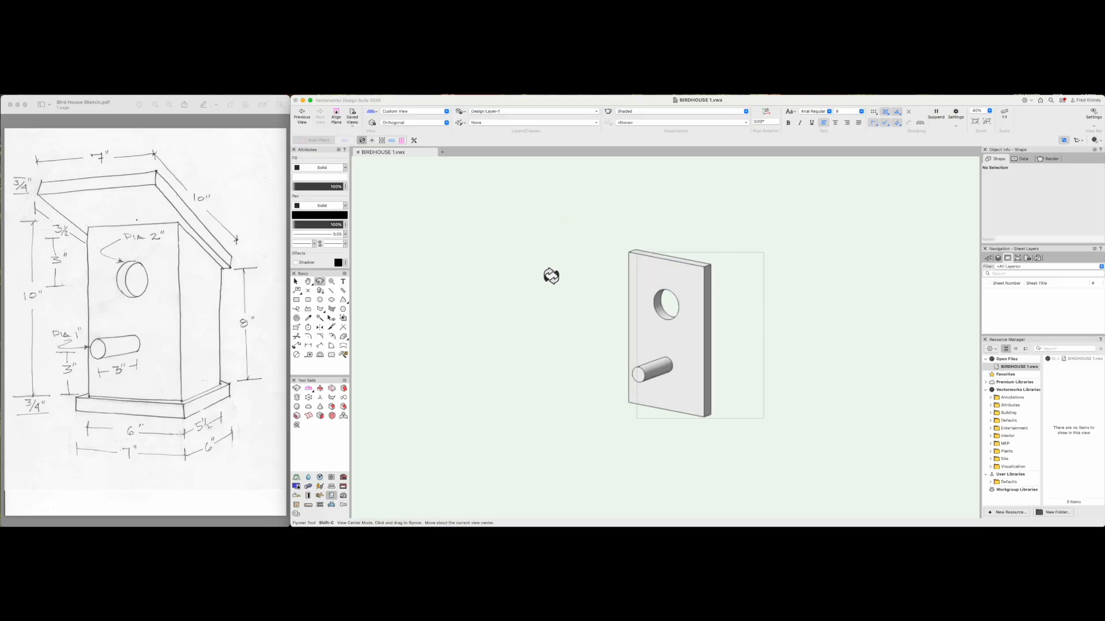
drag(653, 353, 657, 316)
scroll(666, 331, down, 1)
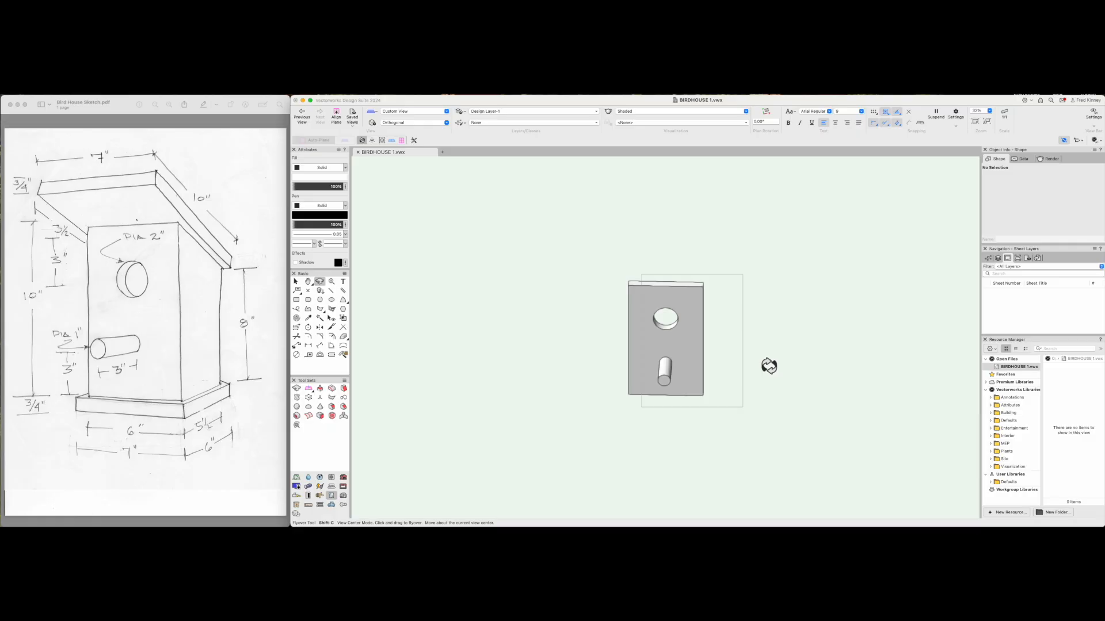
In Top view, create a rectangle 3/4" wide and 5.5-1.5 (4") high, with its lower-right corner on the front panel's inner right corner.
key(5)
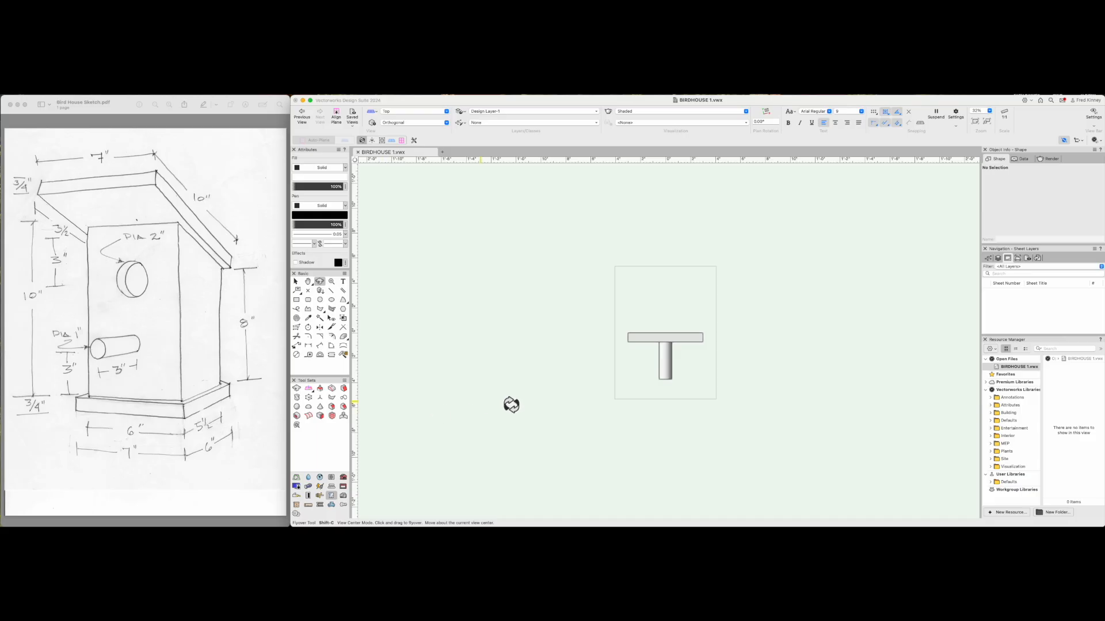
scroll(708, 301, up, 2)
scroll(706, 337, up, 4)
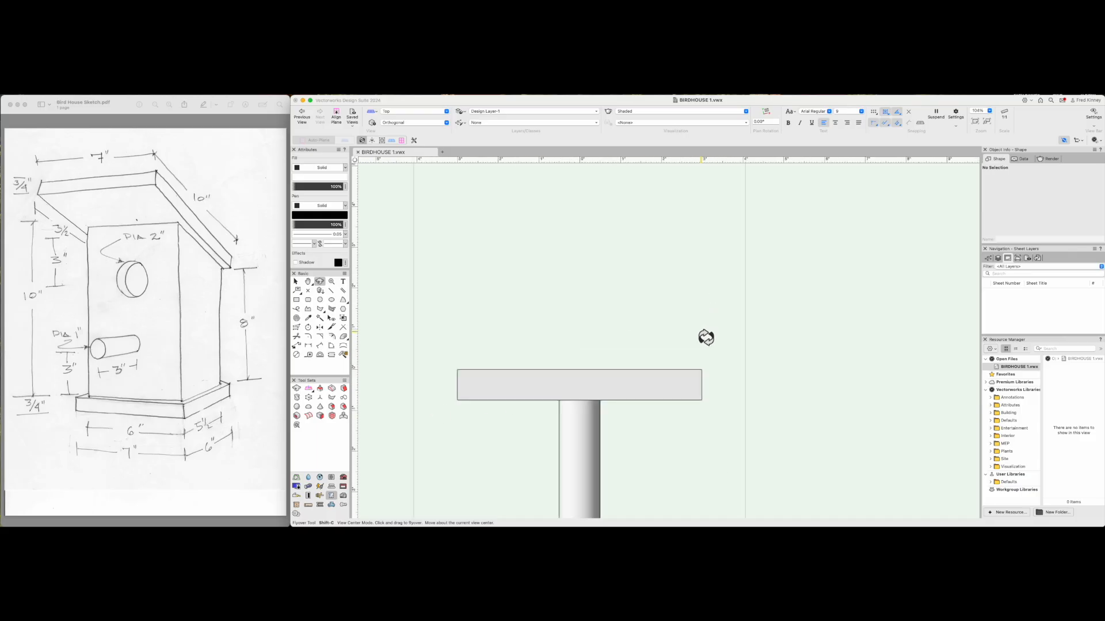
scroll(673, 295, down, 1)
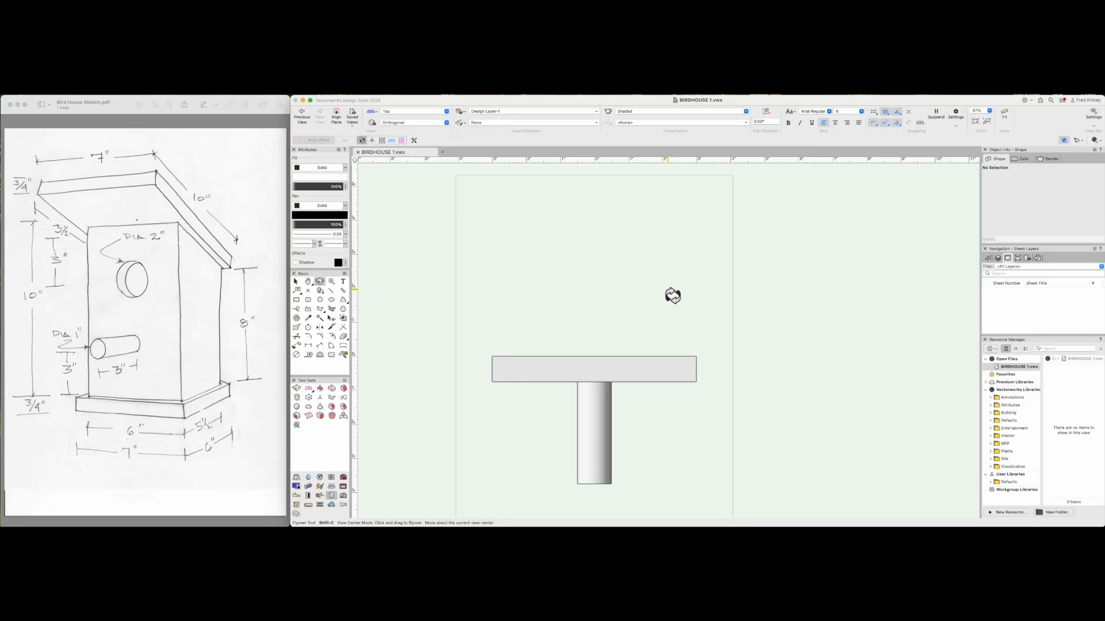
key(4)
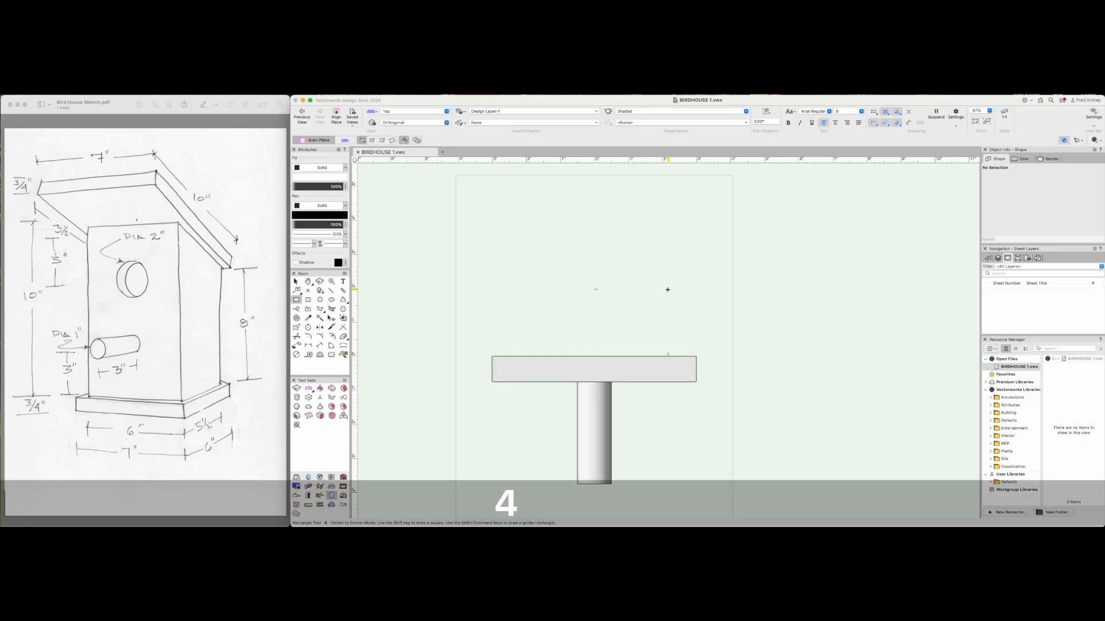
key(Return)
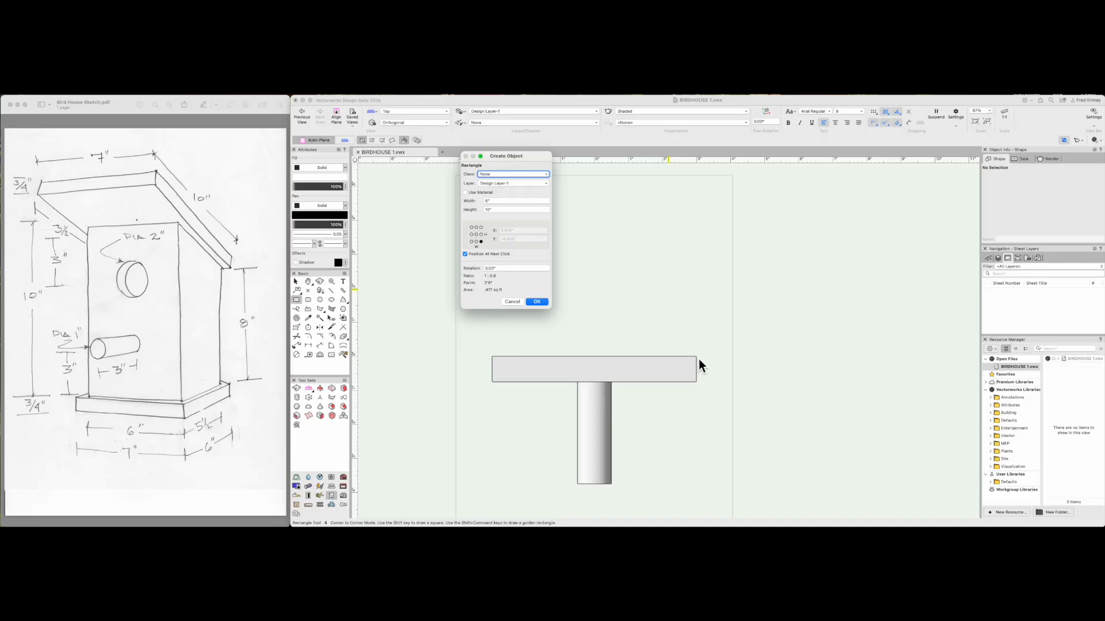
double_click(487, 200)
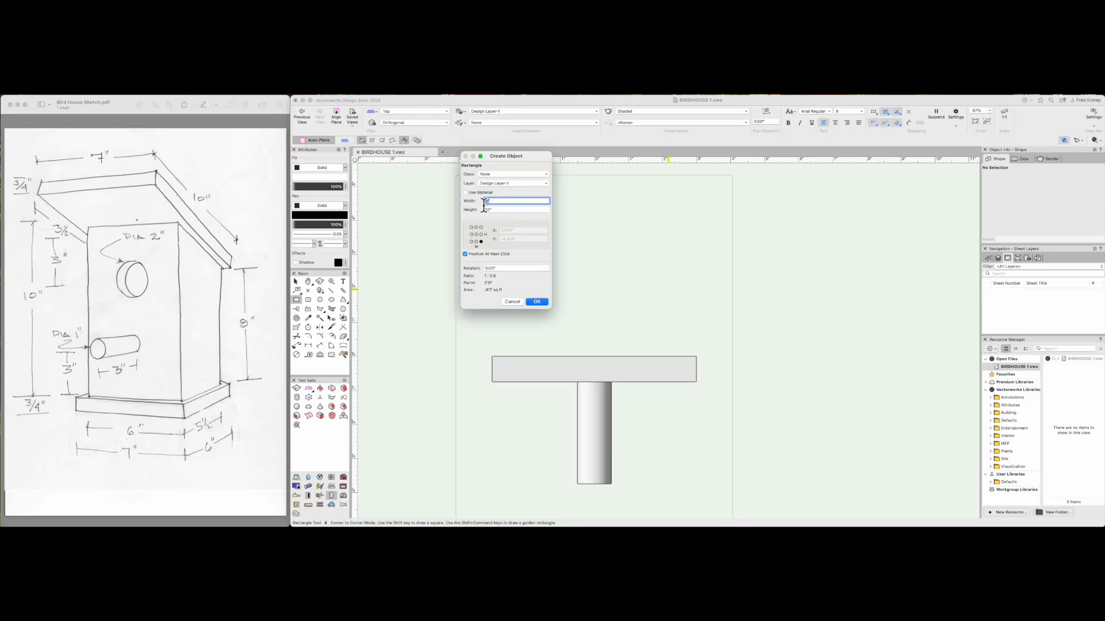
text(3/4)
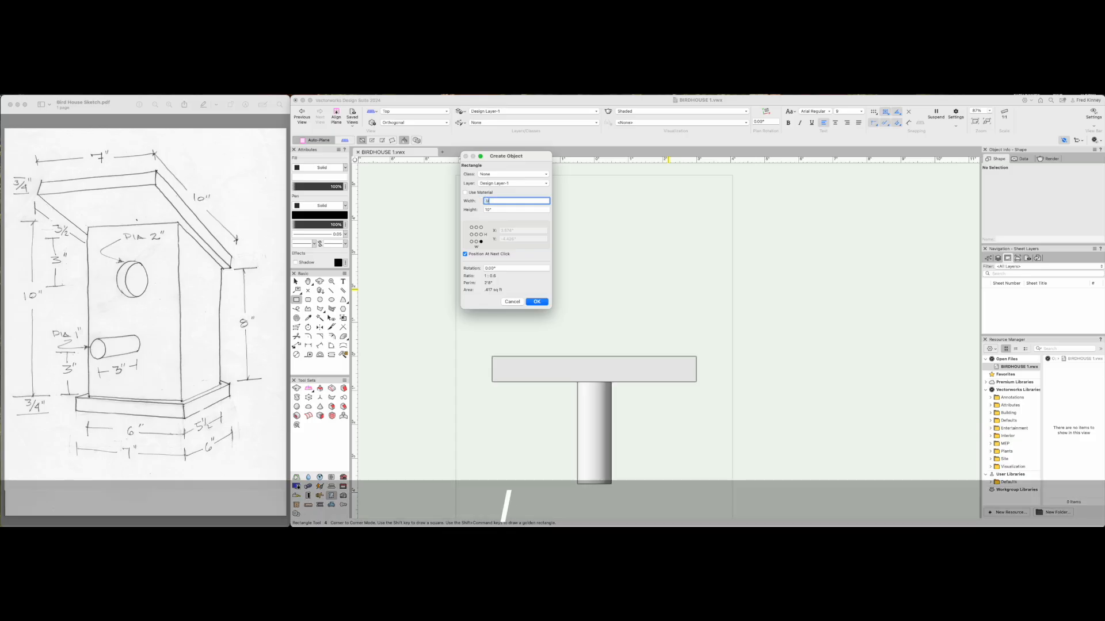
double_click(484, 210)
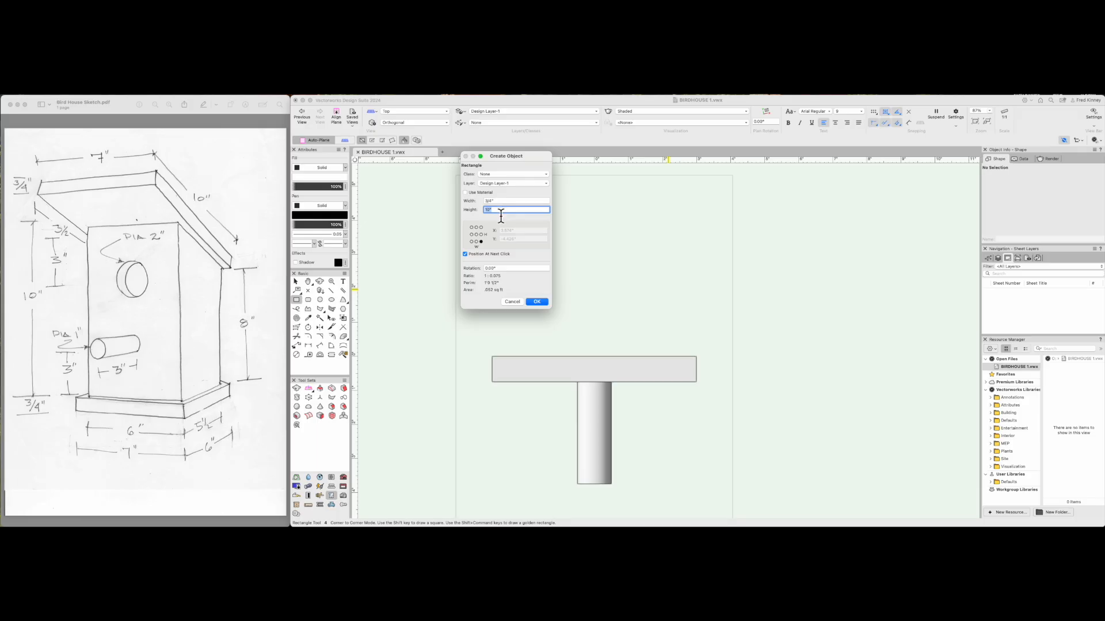
text(5)
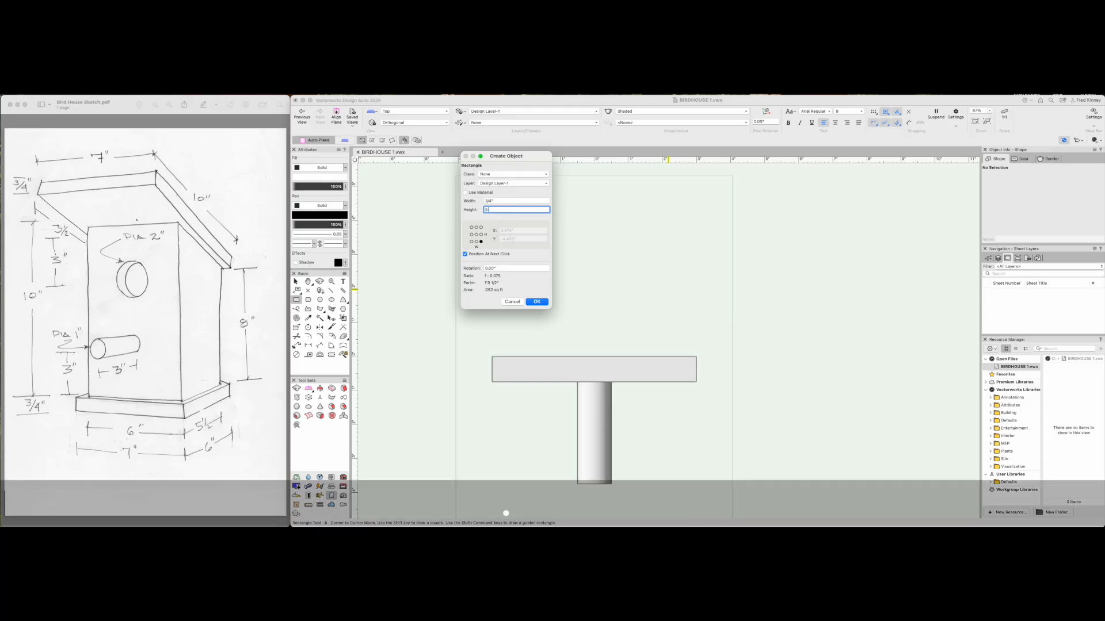
text(.5)
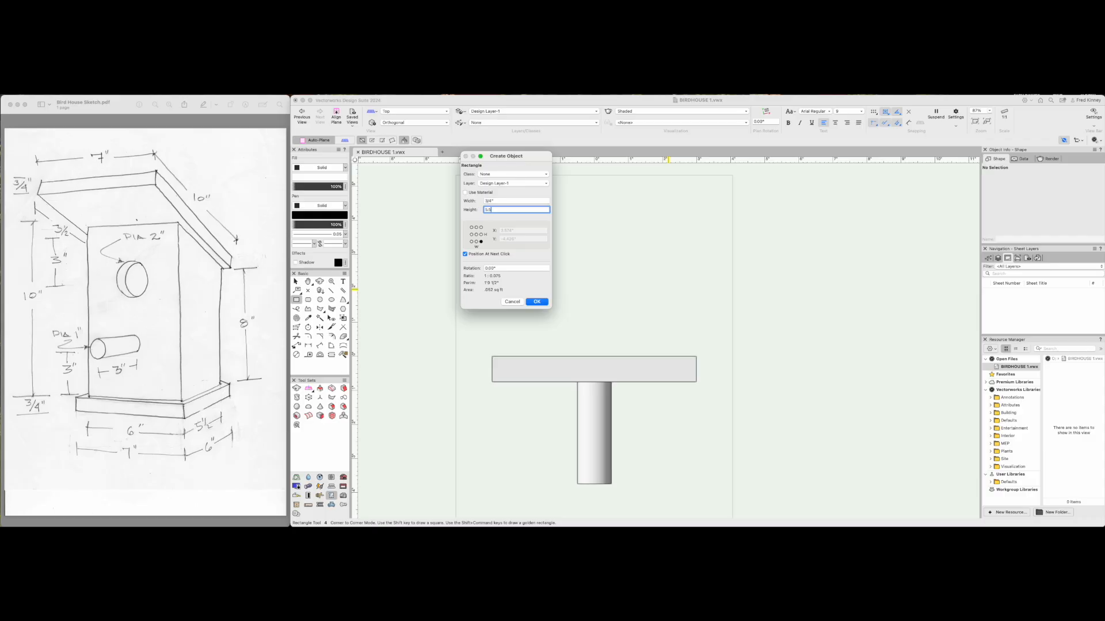
text(-1.5)
click(537, 303)
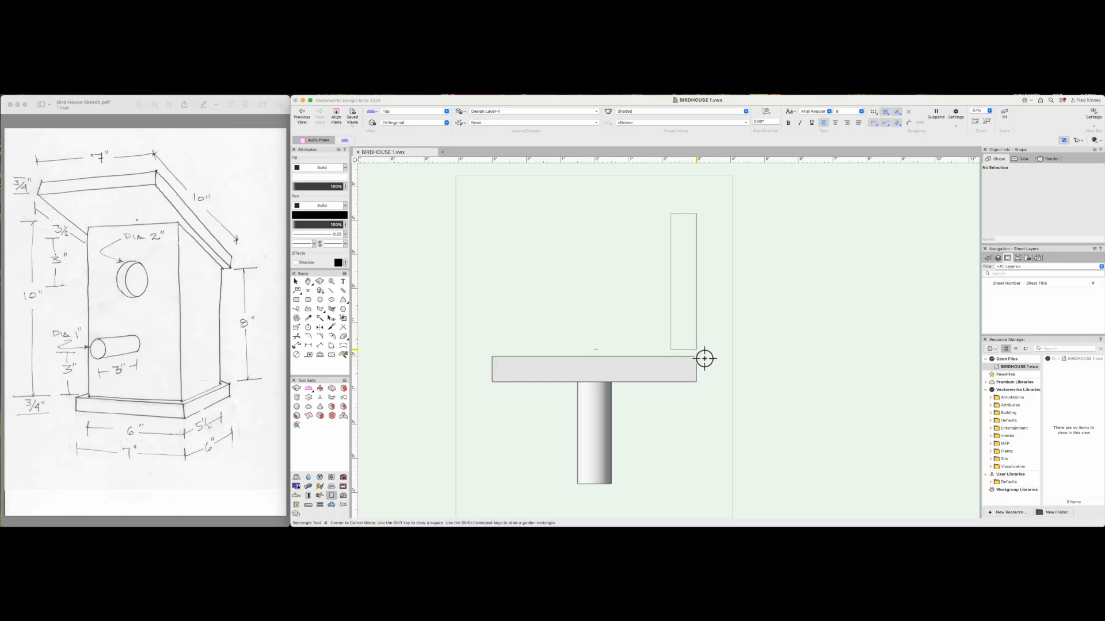
click(697, 356)
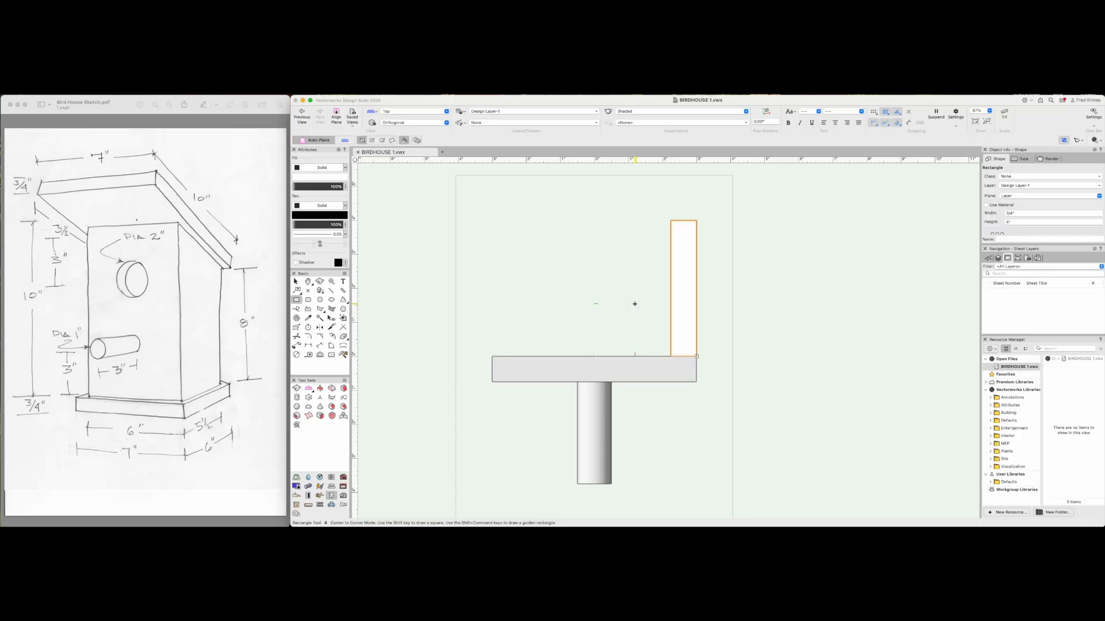
Extrude the 3/4" by 4" side rectangle to a height of 10".
key(super+e)
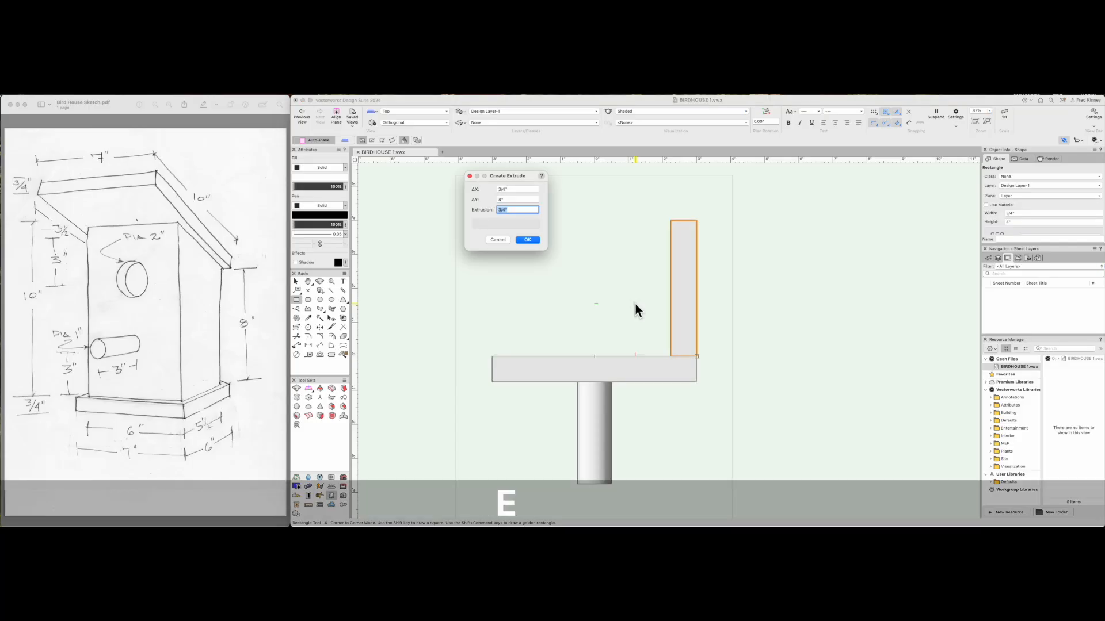
click(513, 211)
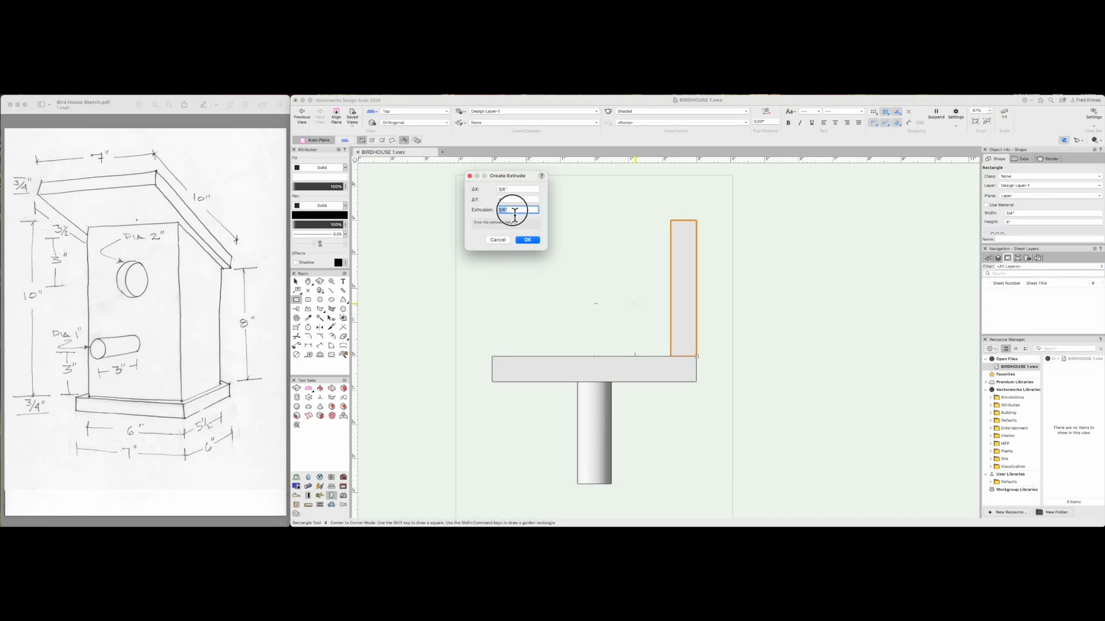
text(10)
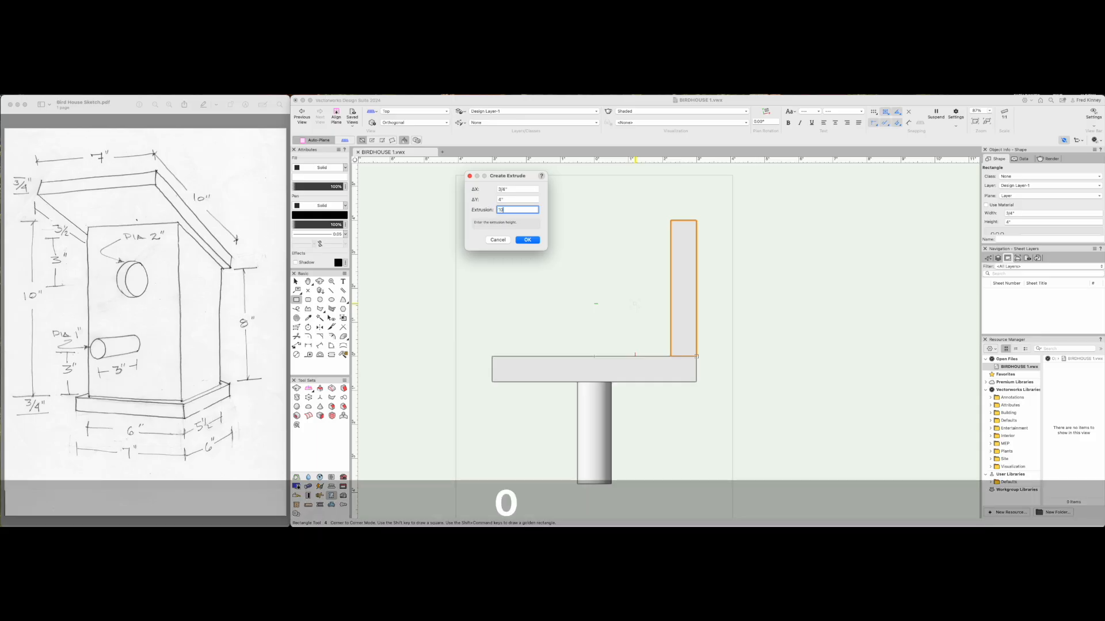
click(531, 241)
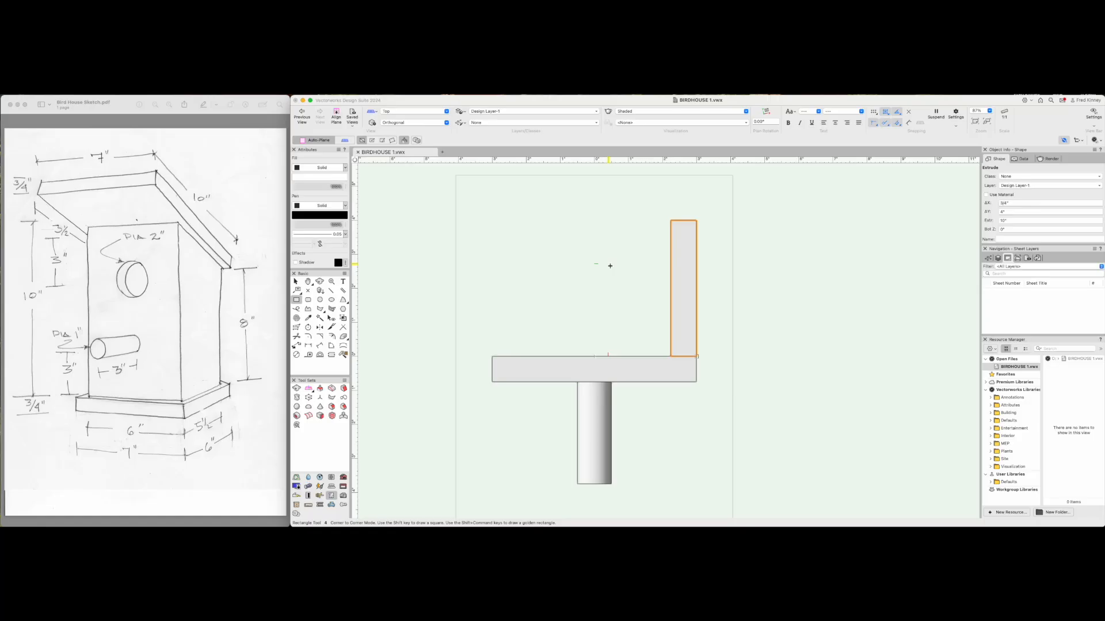
Mirror a duplicate of the side panel about a vertical axis through the midpoint of the front panel's inner edge, and deselect it.
key(equal)
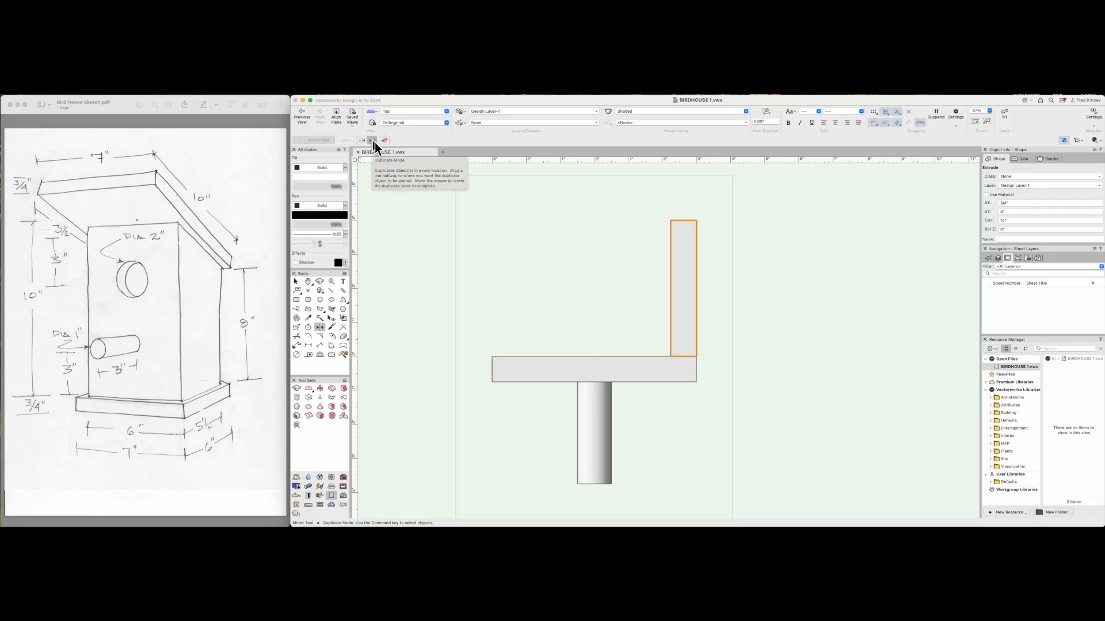
click(594, 356)
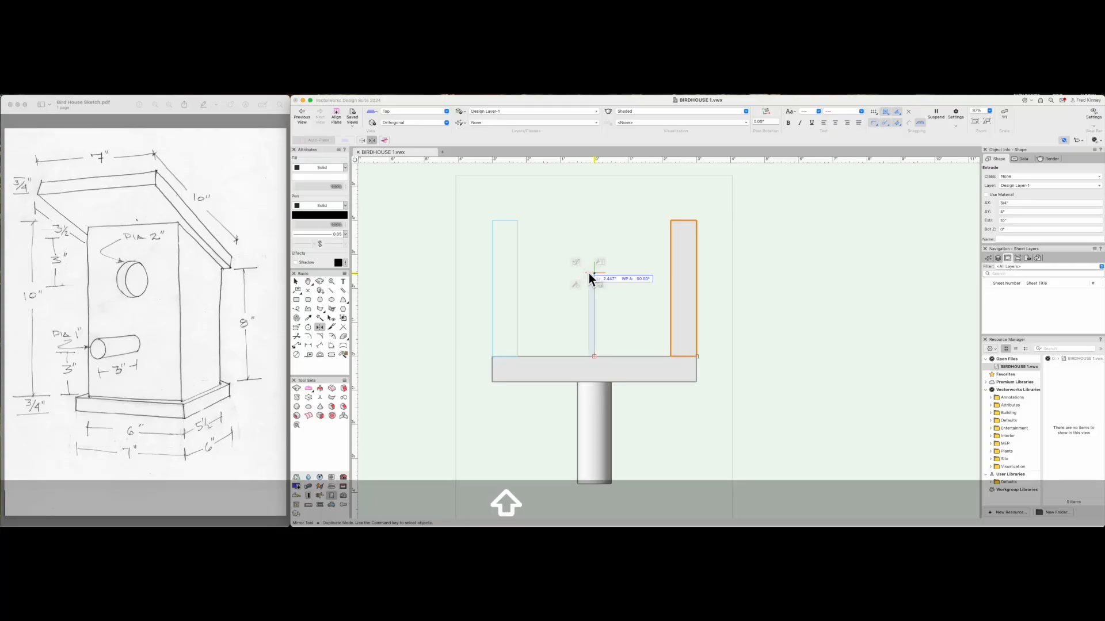
click(589, 274)
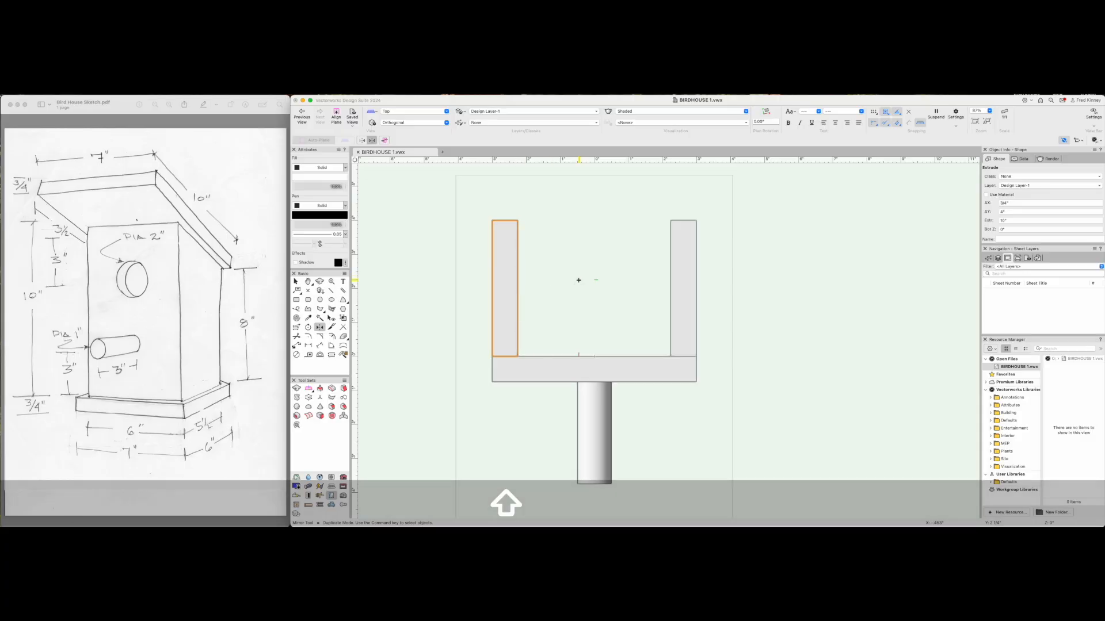
key(x)
click(576, 297)
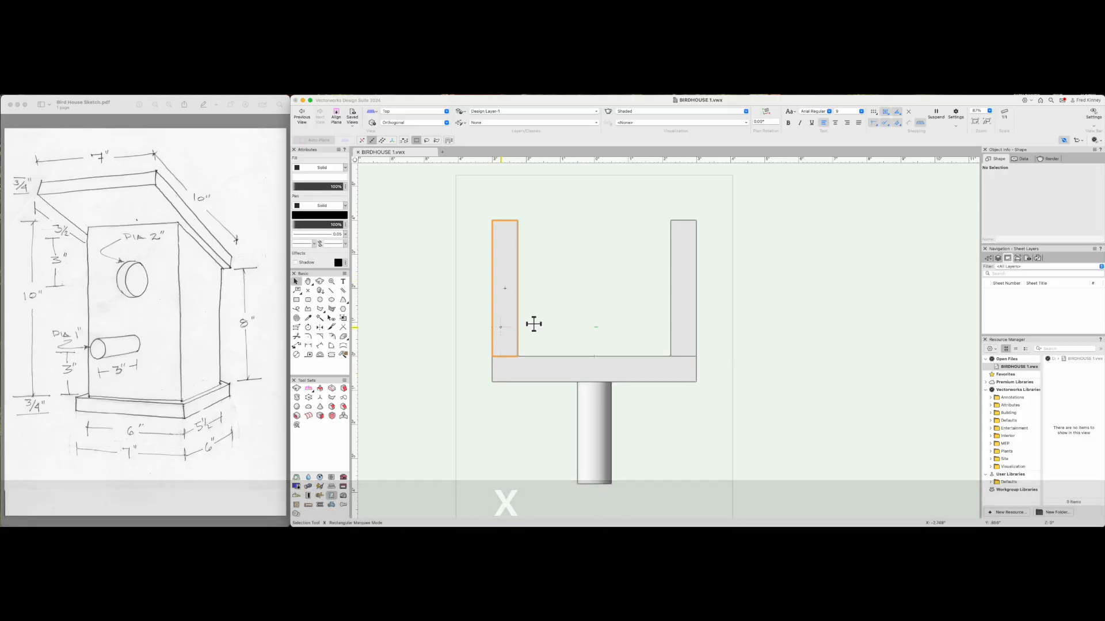
click(511, 248)
click(578, 271)
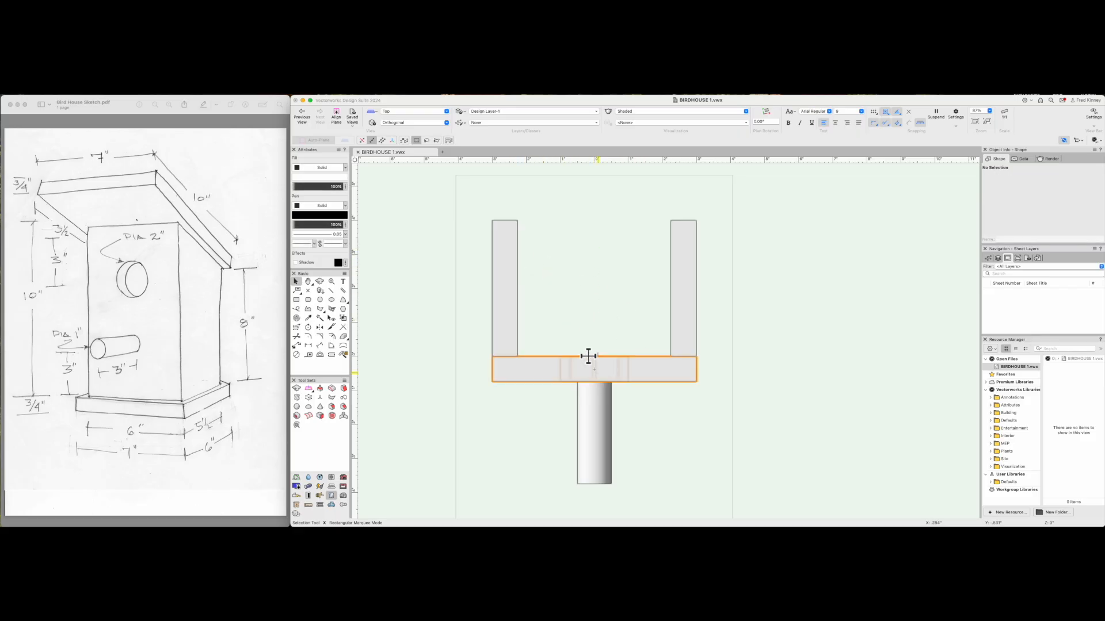
Create a rectangle 6" wide and 3/4" high for the back, with its lower-right corner on the right side panel's outer rear corner.
scroll(621, 310, down, 2)
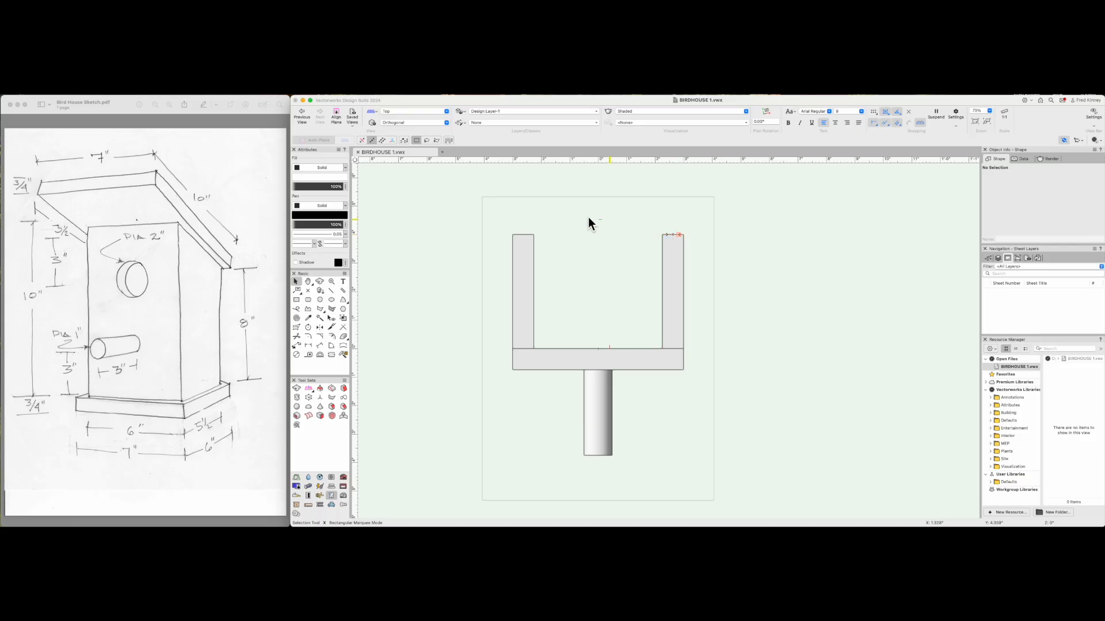
scroll(579, 213, up, 2)
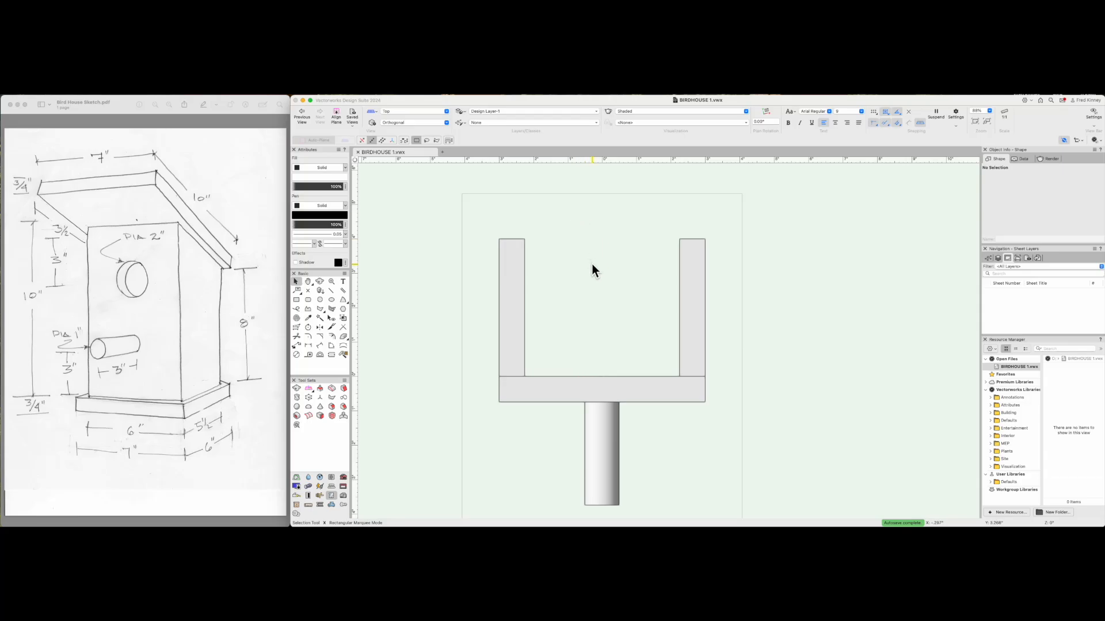
key(4)
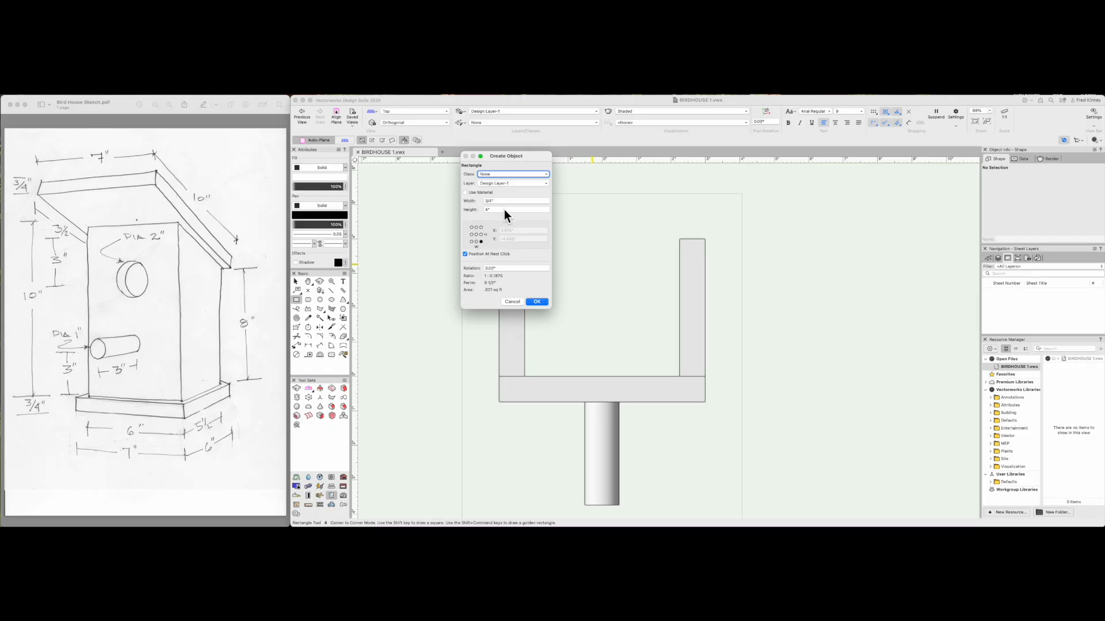
click(486, 210)
text(3/4)
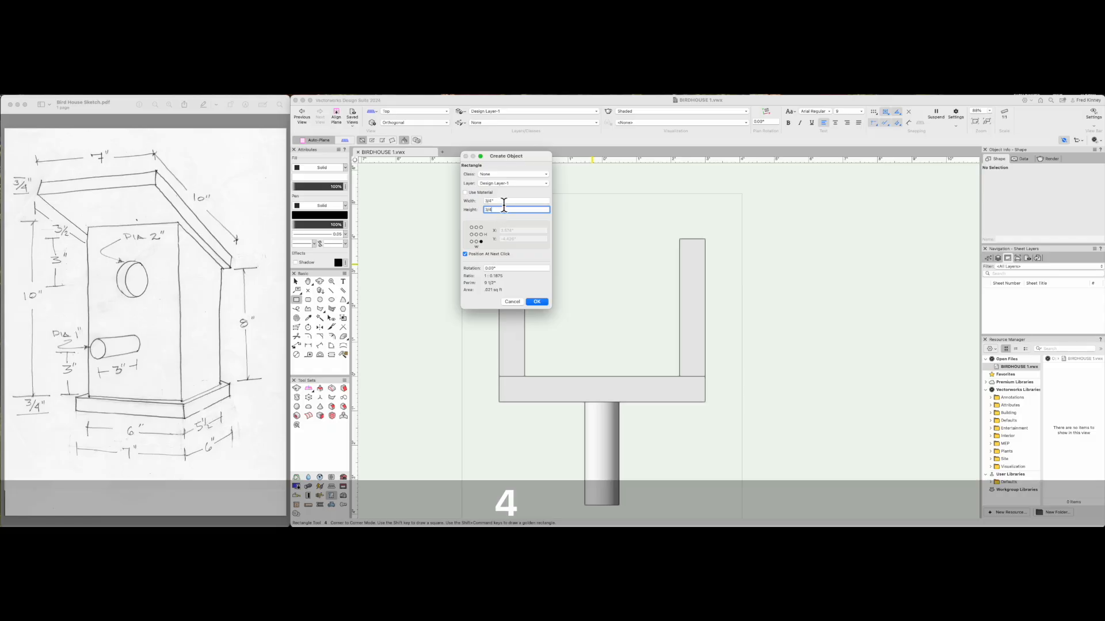
click(479, 200)
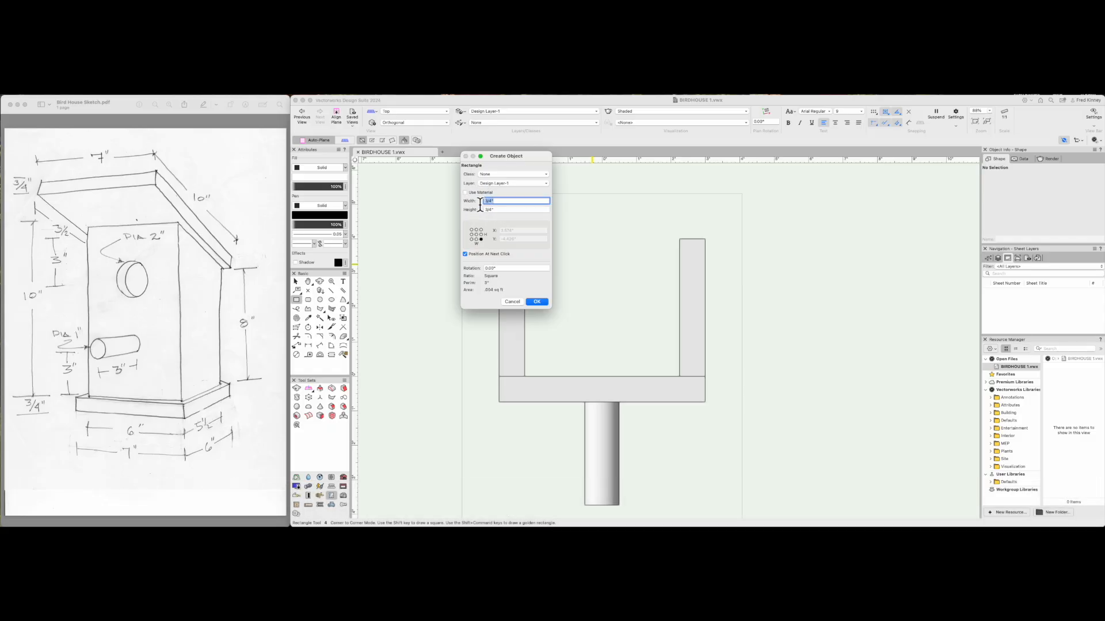
text(5)
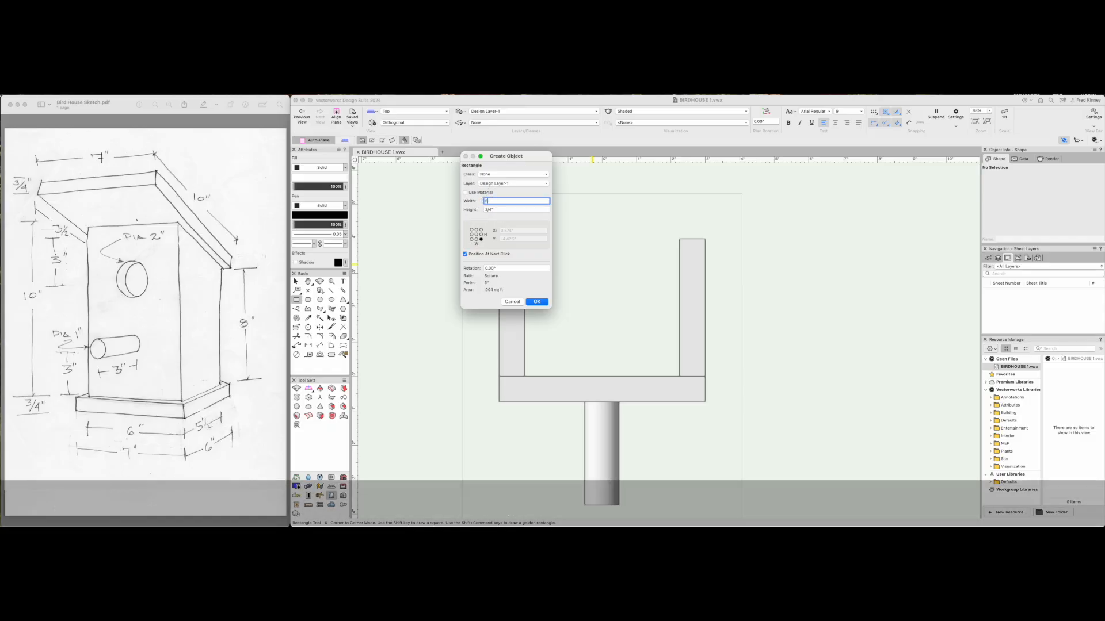
click(544, 302)
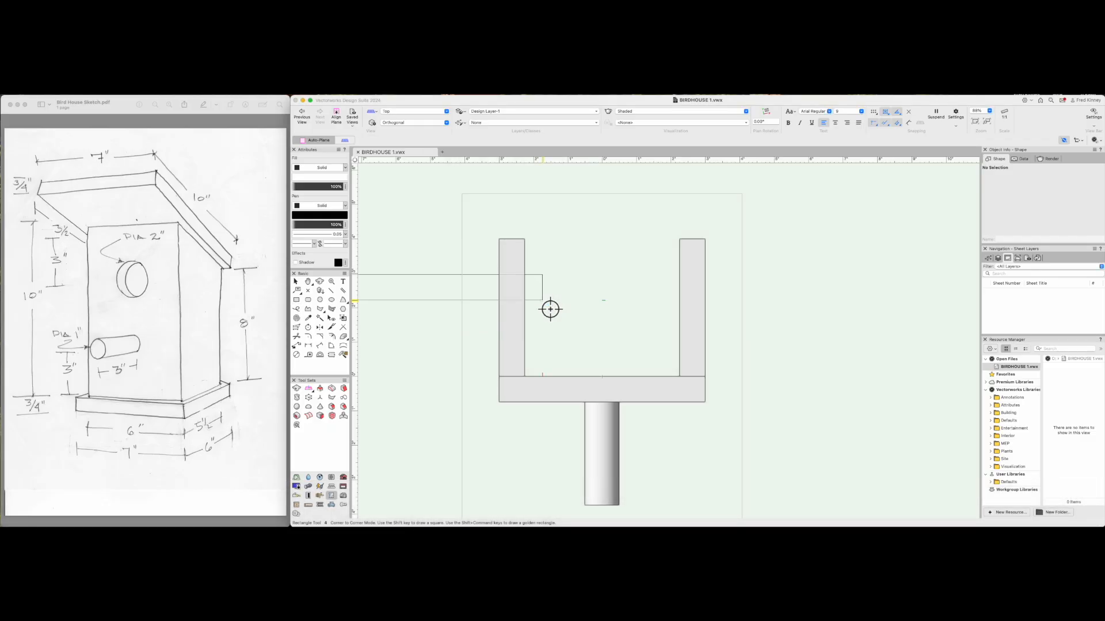
click(705, 239)
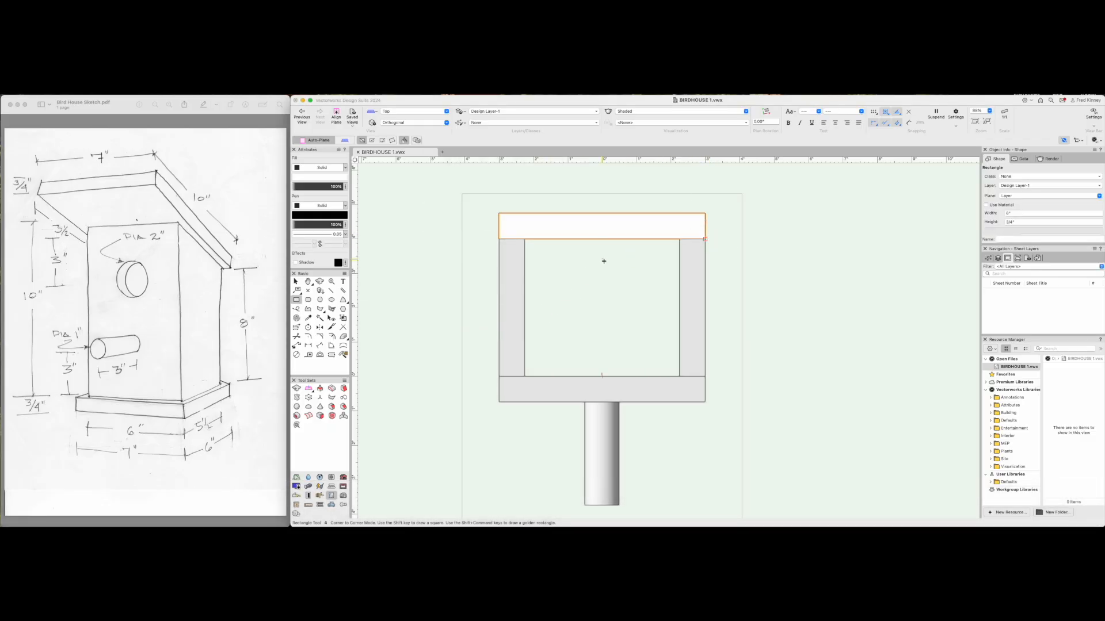
Extrude the 6" by 3/4" back rectangle to a height of 10", and deselect it.
key(super+e)
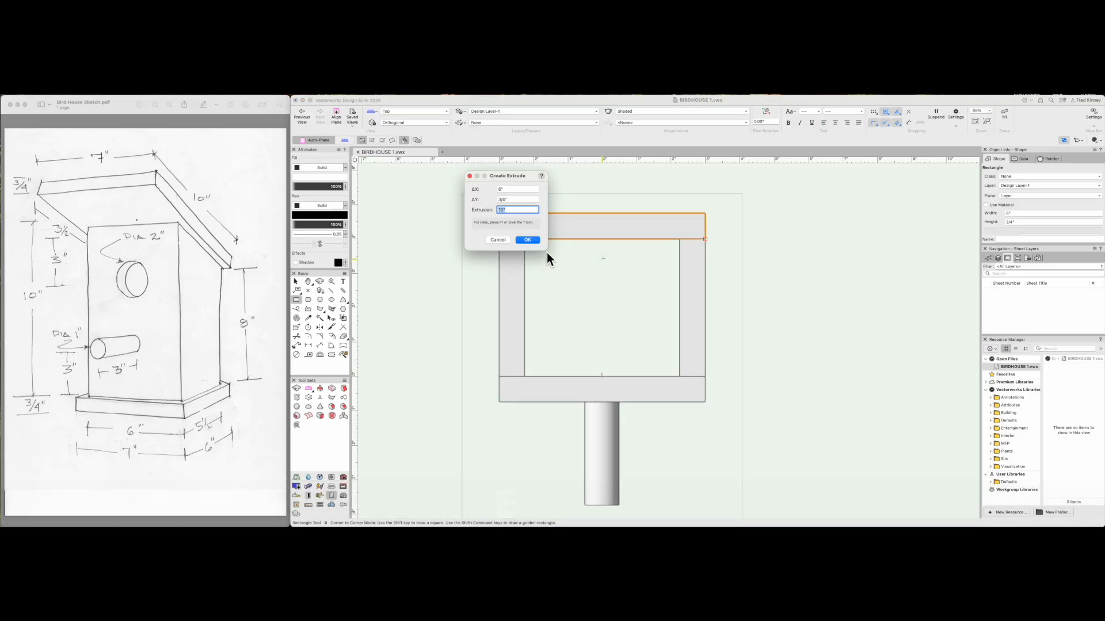
click(527, 240)
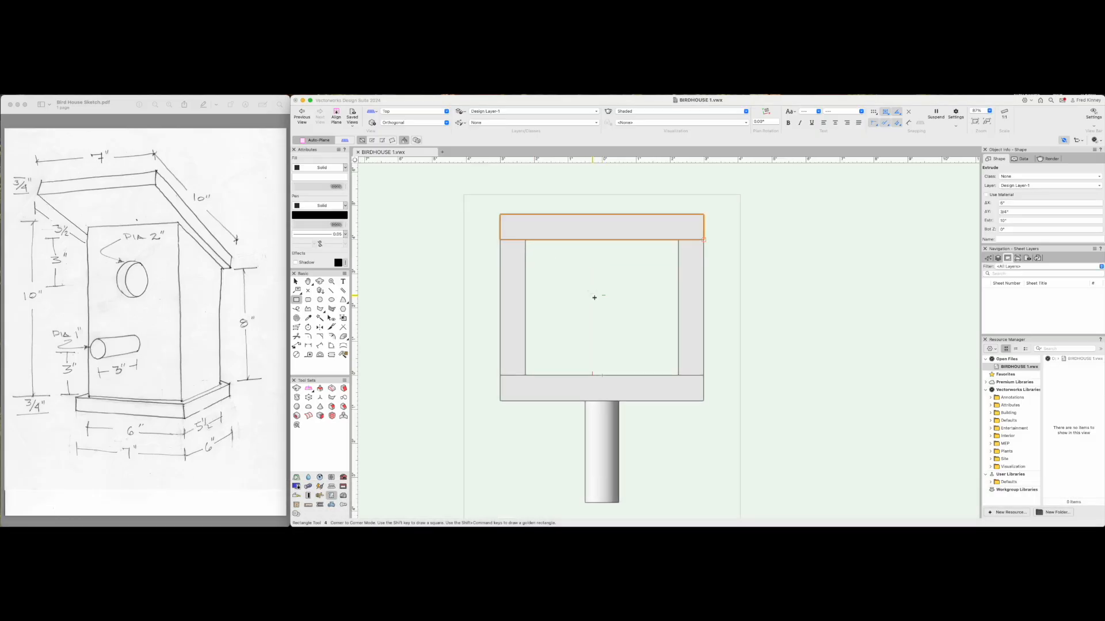
scroll(592, 296, down, 3)
key(x)
key(x)
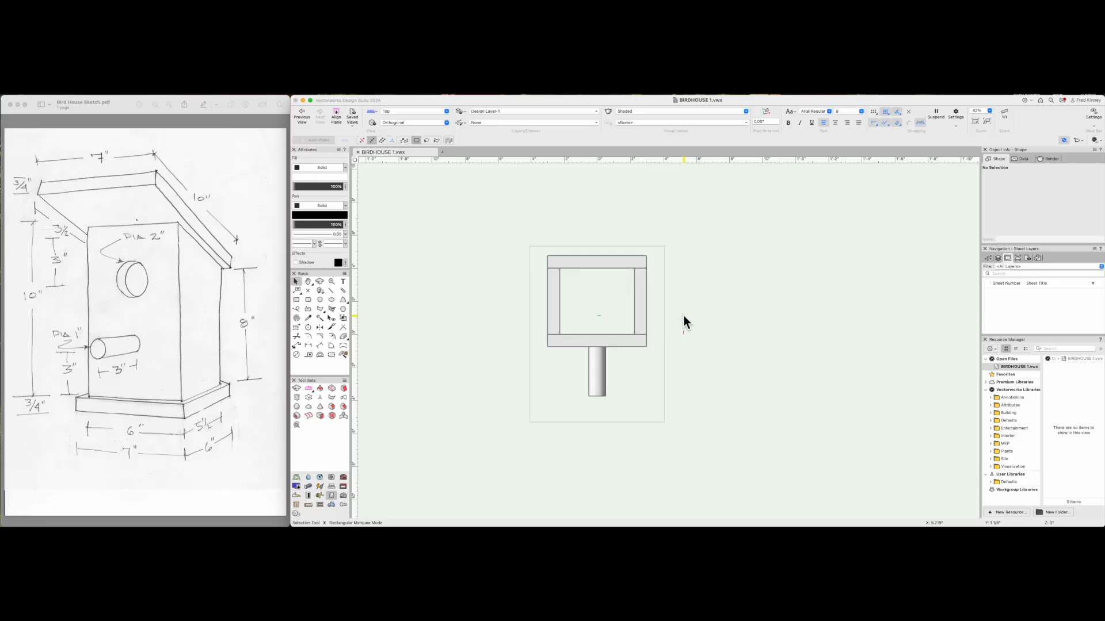
Orbit around the panels with Flyover, and check the sides and back against the front panel from the Left and Right views.
key(c)
drag(715, 343, 596, 219)
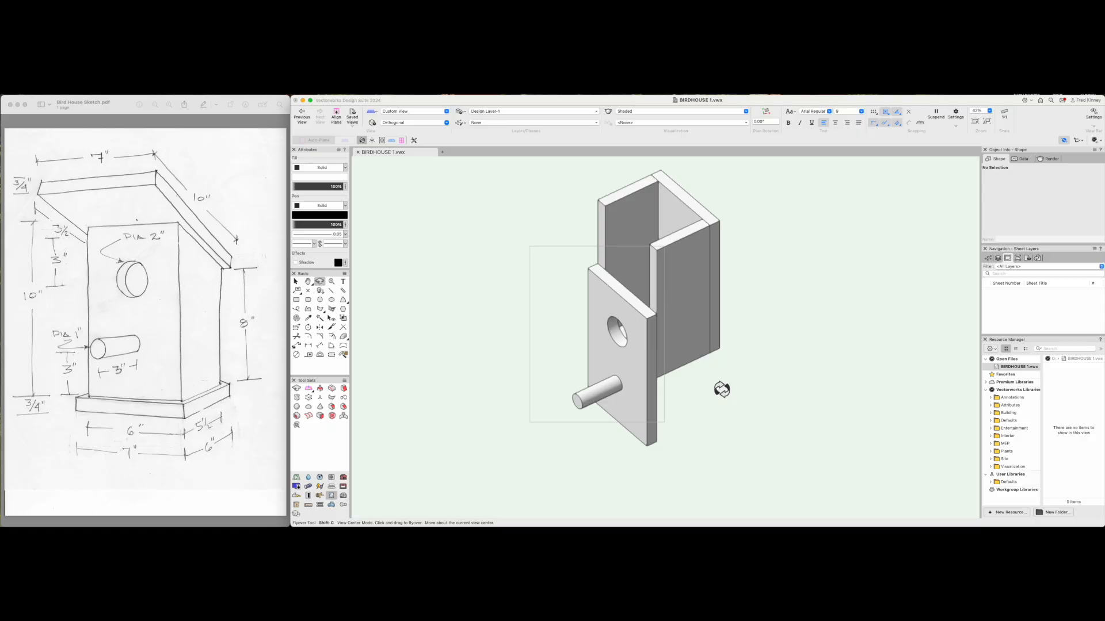
key(4)
key(6)
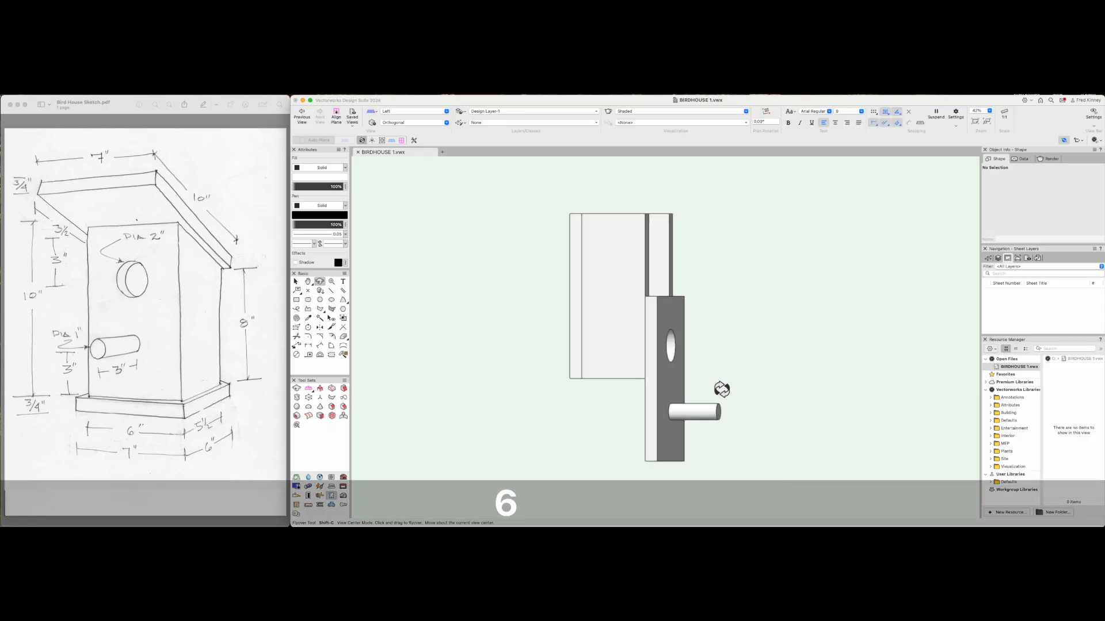
key(x)
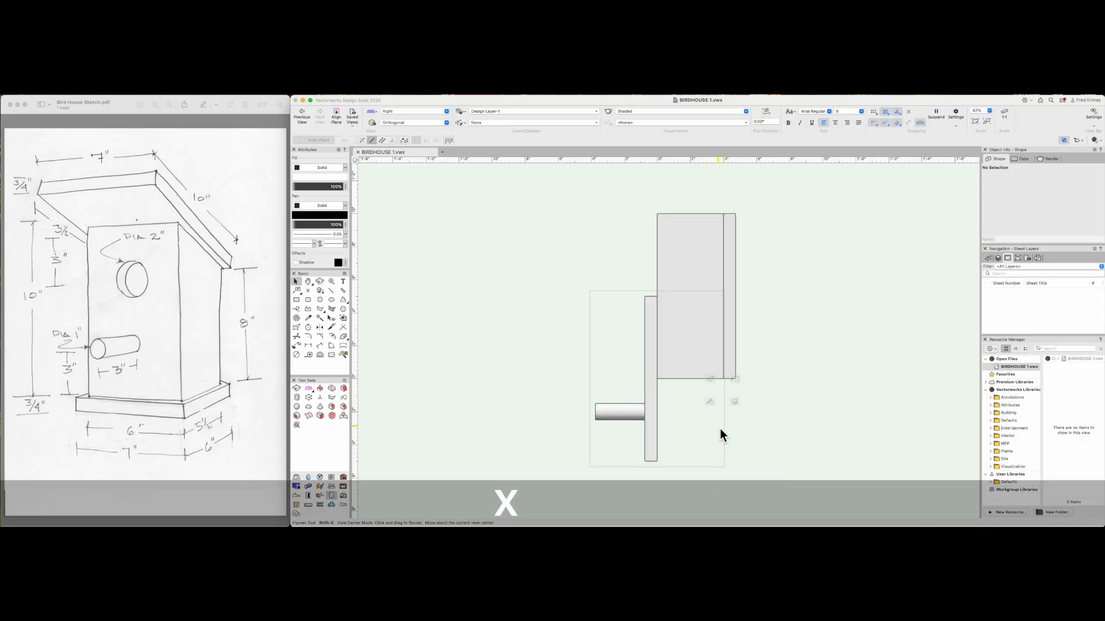
Move the front panel and perch straight up until the front's lower inner corner meets the side panel's bottom corner, and orbit around the result.
drag(693, 474, 518, 251)
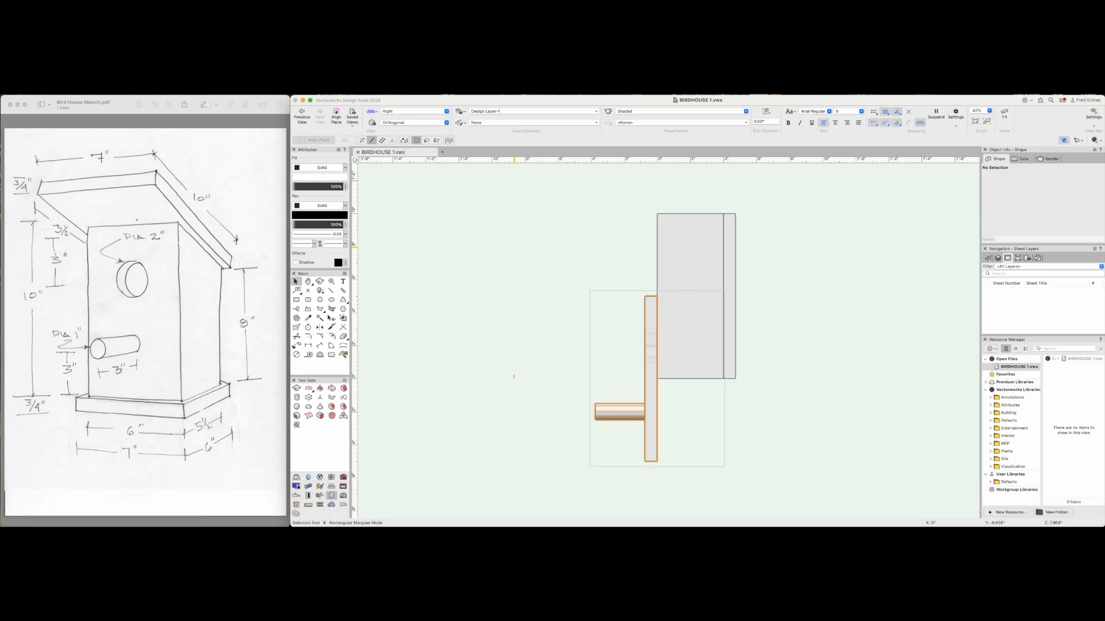
scroll(666, 464, up, 1)
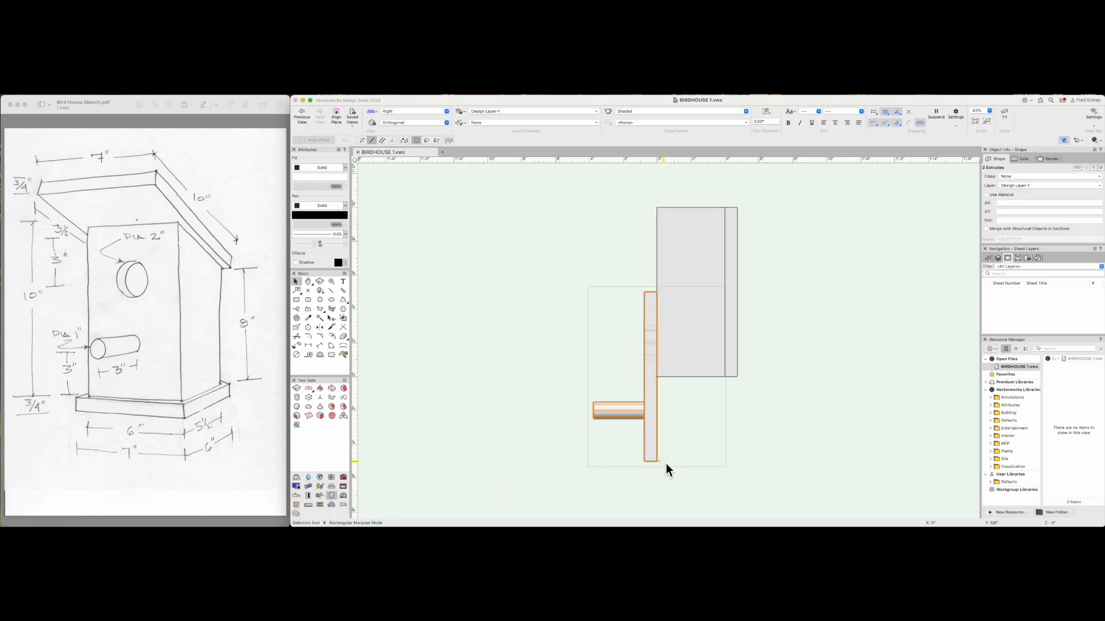
shift+drag(662, 465, 663, 387)
scroll(665, 383, up, 10)
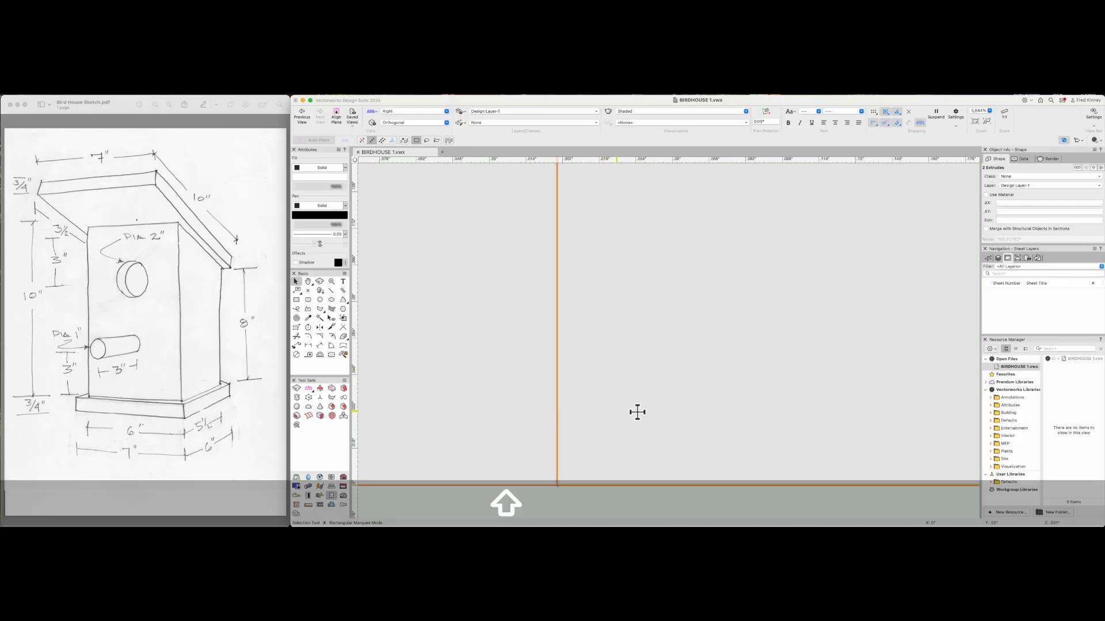
scroll(636, 363, down, 7)
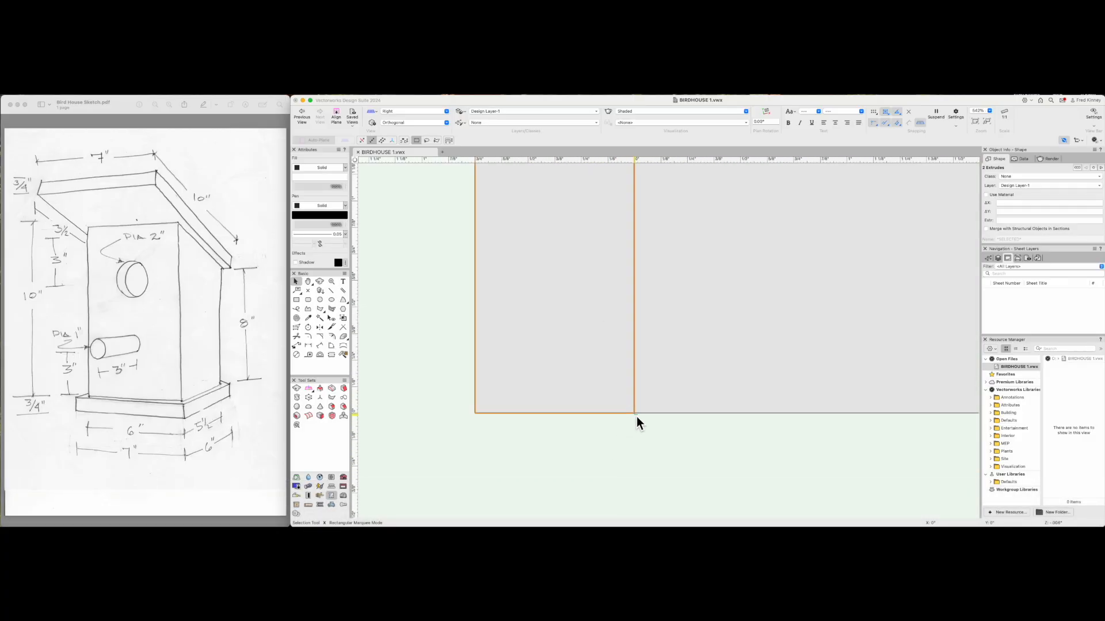
click(654, 435)
scroll(666, 449, down, 5)
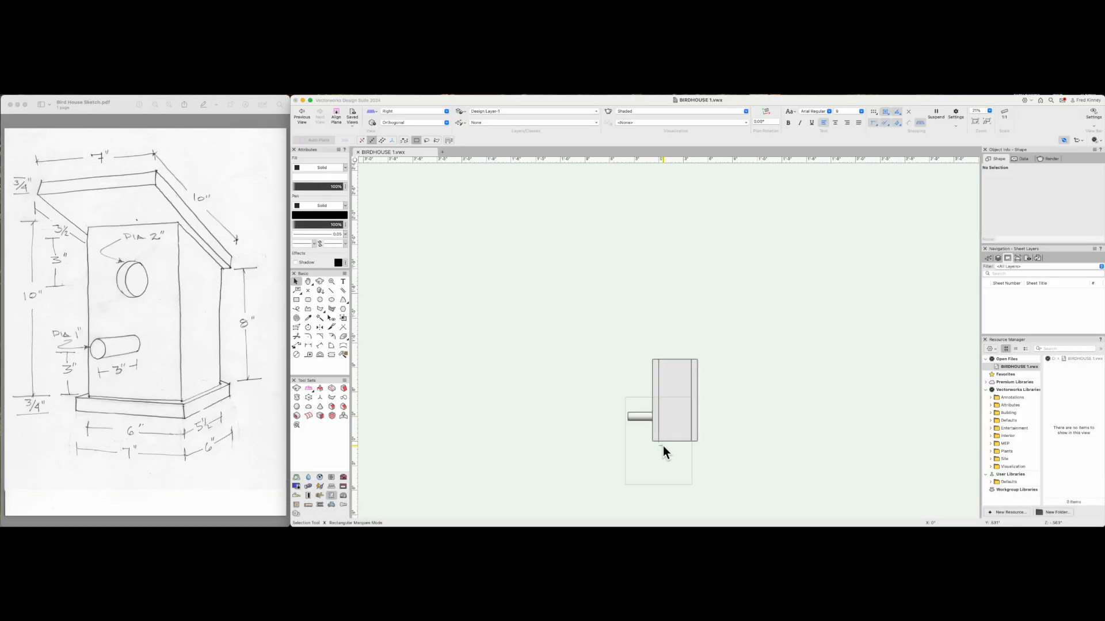
key(shift+c)
drag(634, 373, 753, 461)
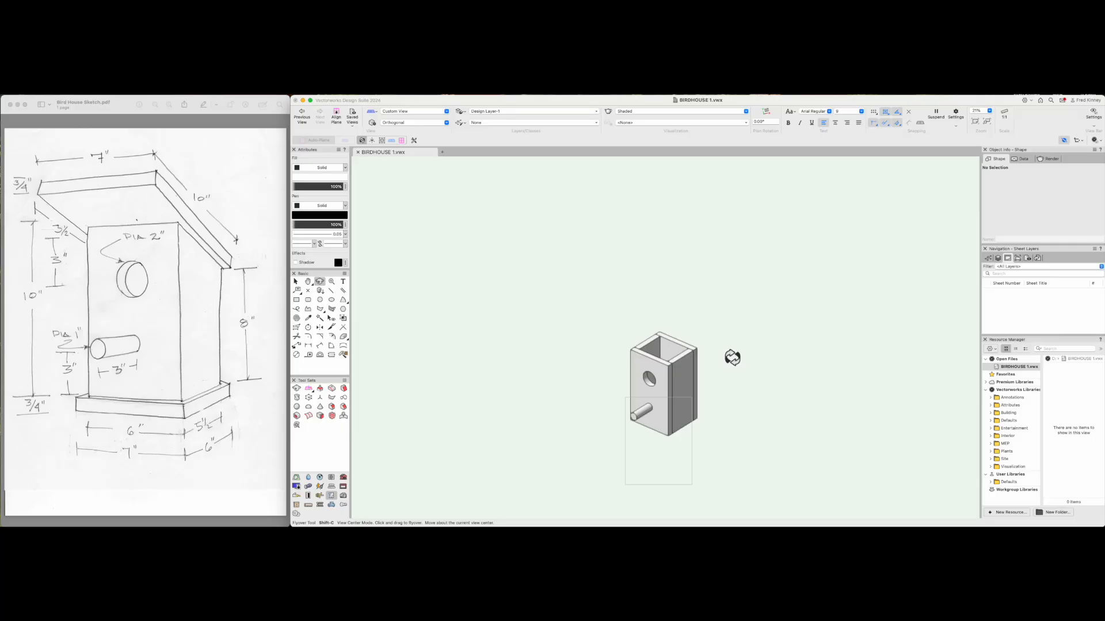
In the Top view, draw horizontal and vertical centre lines across the opening between the four panels, and deselect them.
key(5)
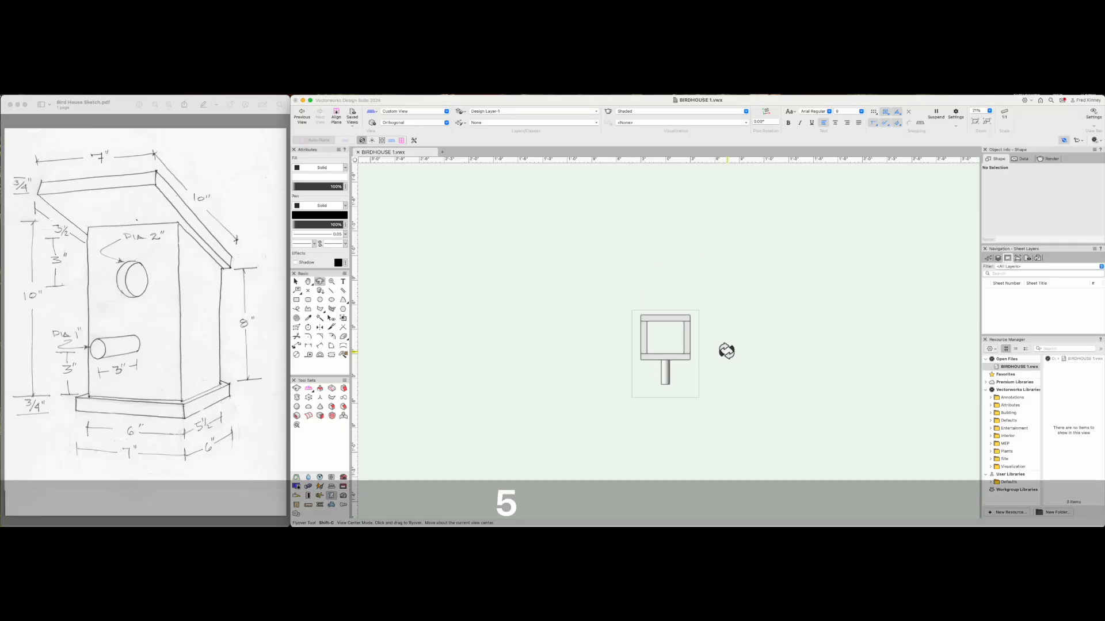
scroll(690, 342, up, 6)
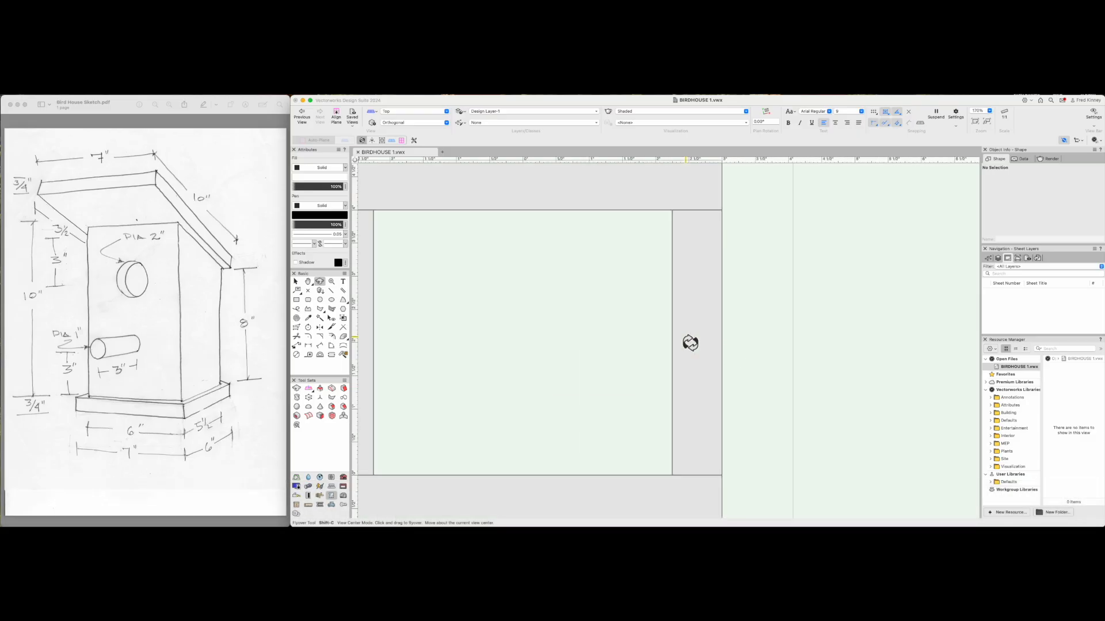
scroll(588, 350, down, 3)
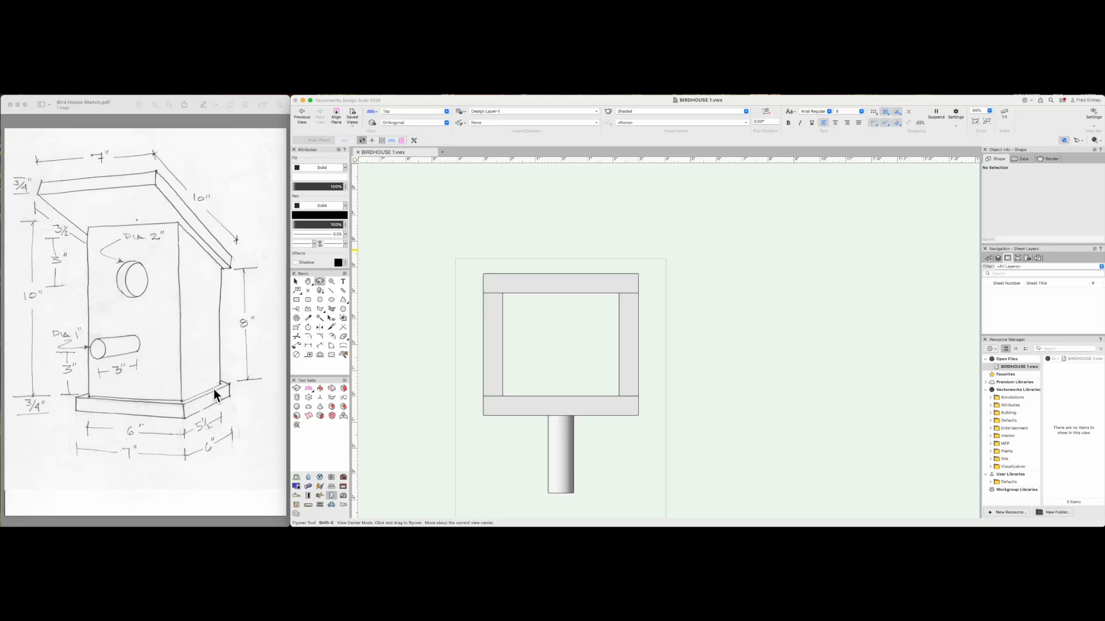
key(4)
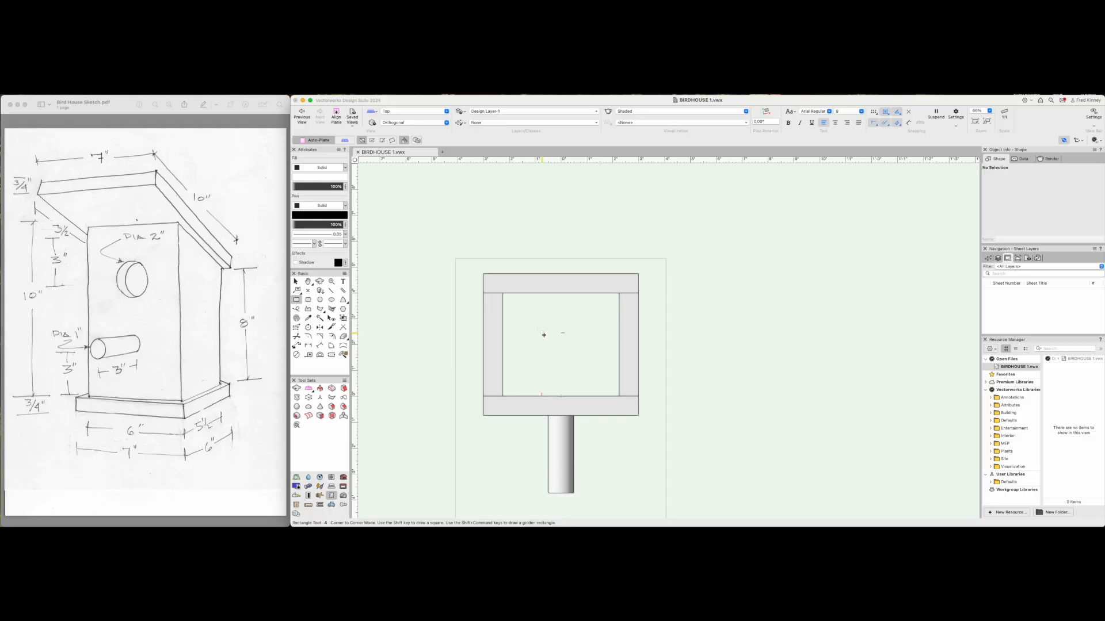
key(2)
click(502, 344)
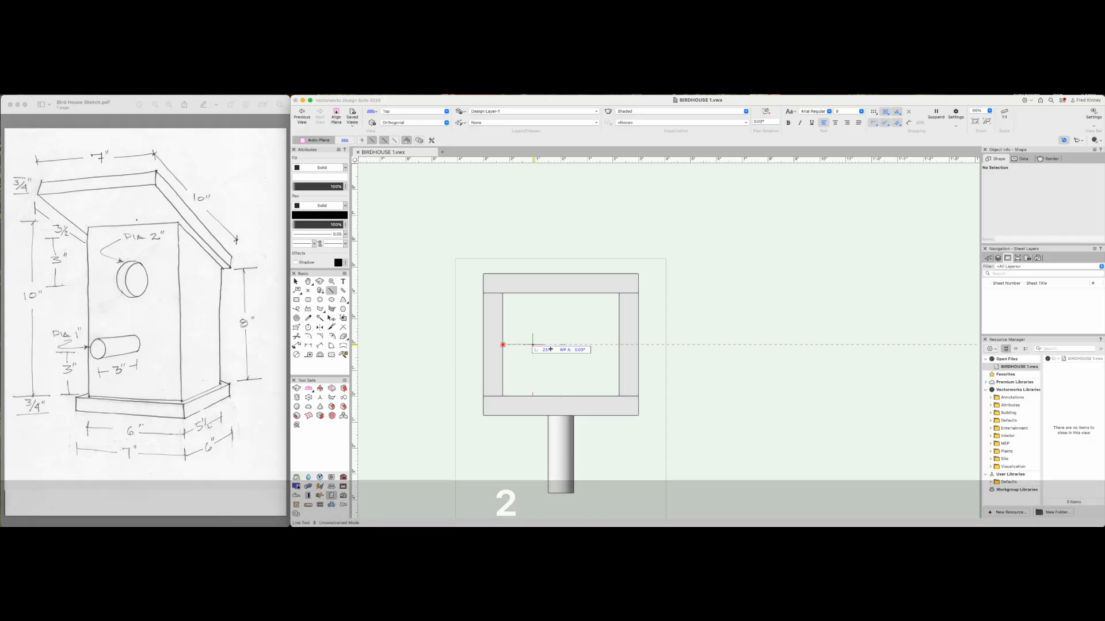
click(625, 347)
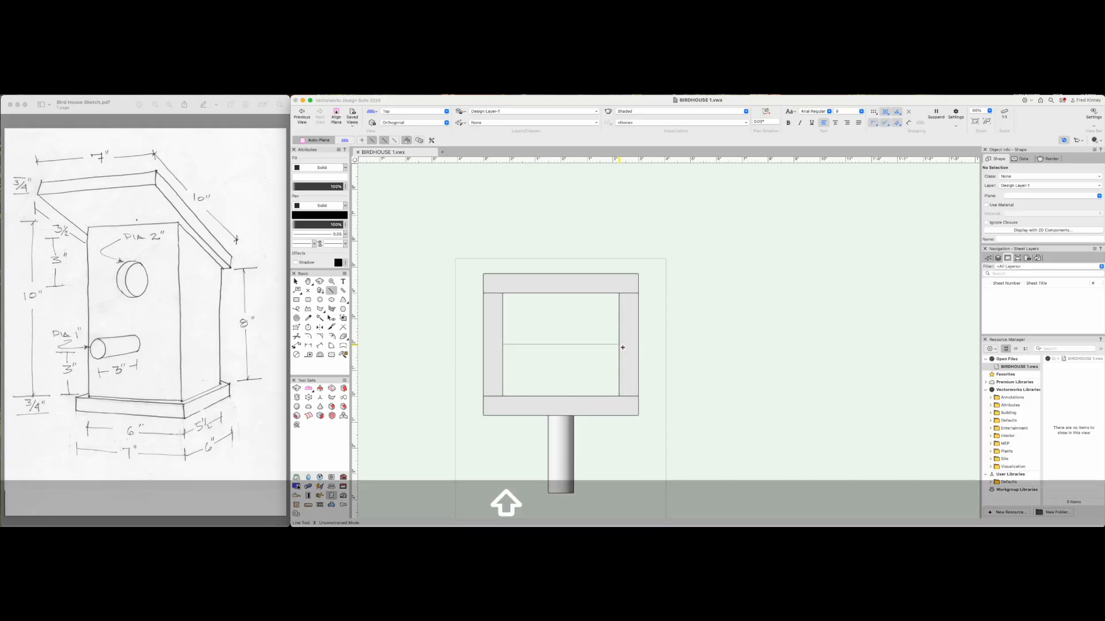
click(561, 293)
click(561, 396)
key(x)
key(x)
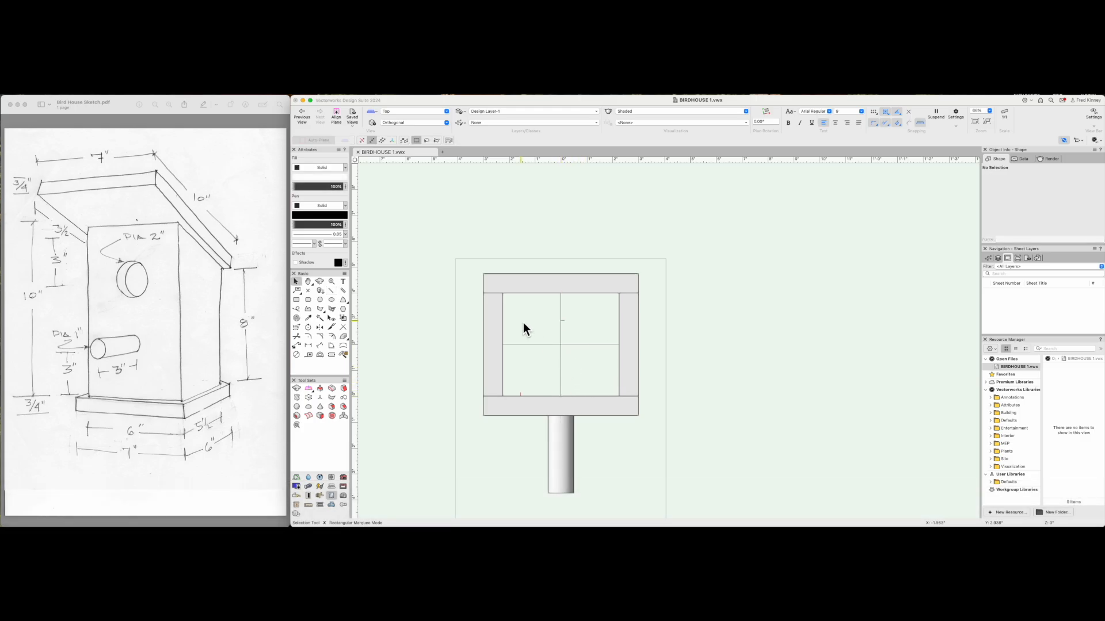
Draw two diagonal lines between opposite inner corners of the opening enclosed by the panels, and deselect them.
key(2)
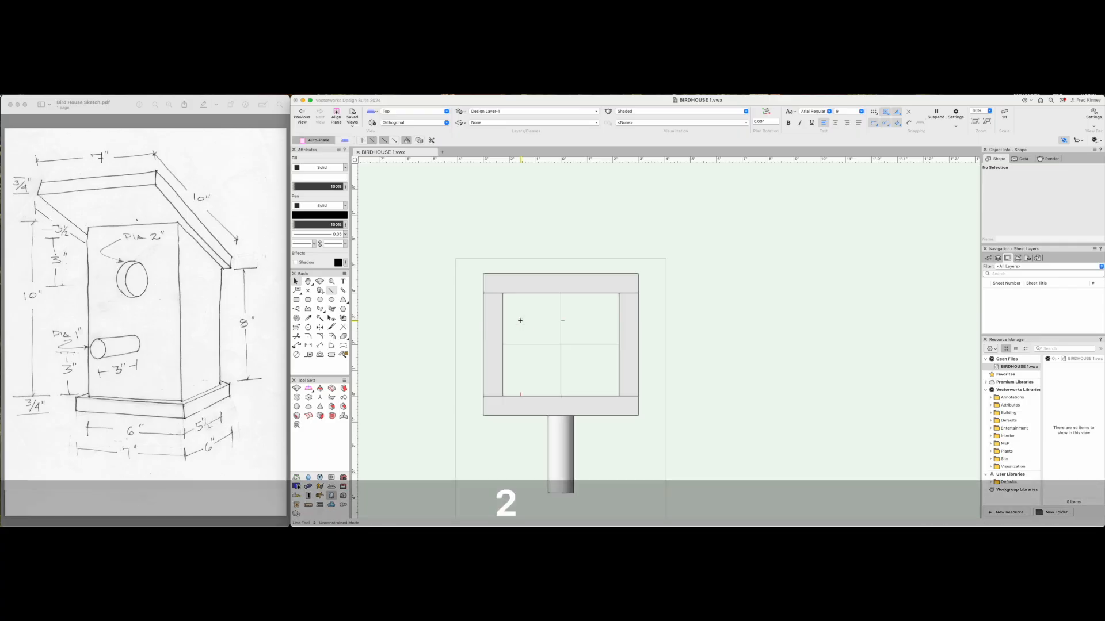
click(504, 295)
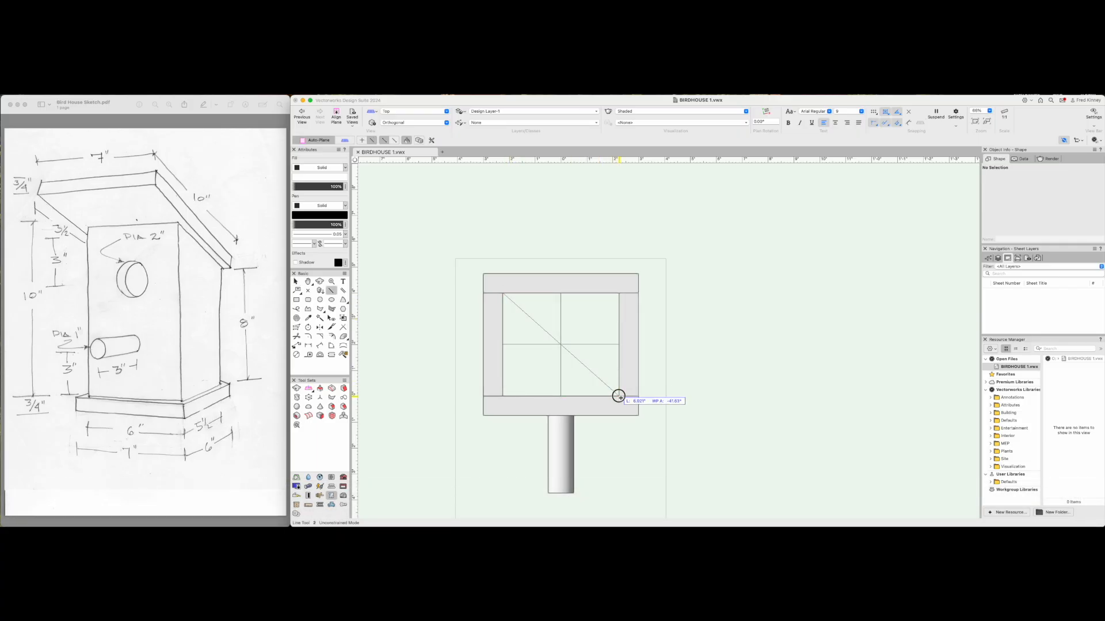
click(618, 396)
click(619, 294)
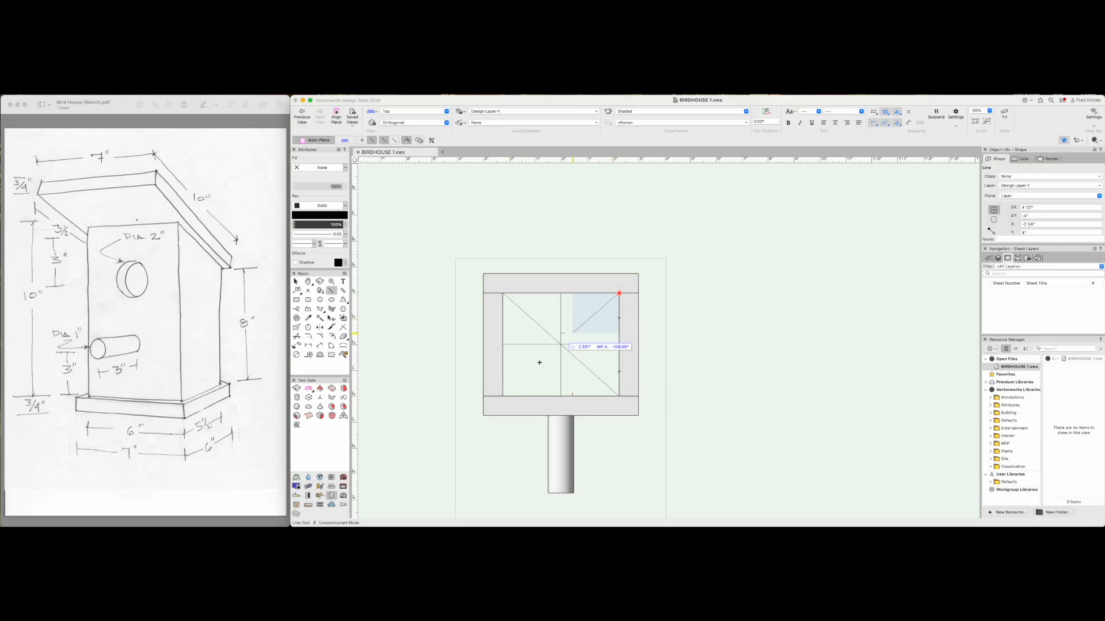
click(503, 396)
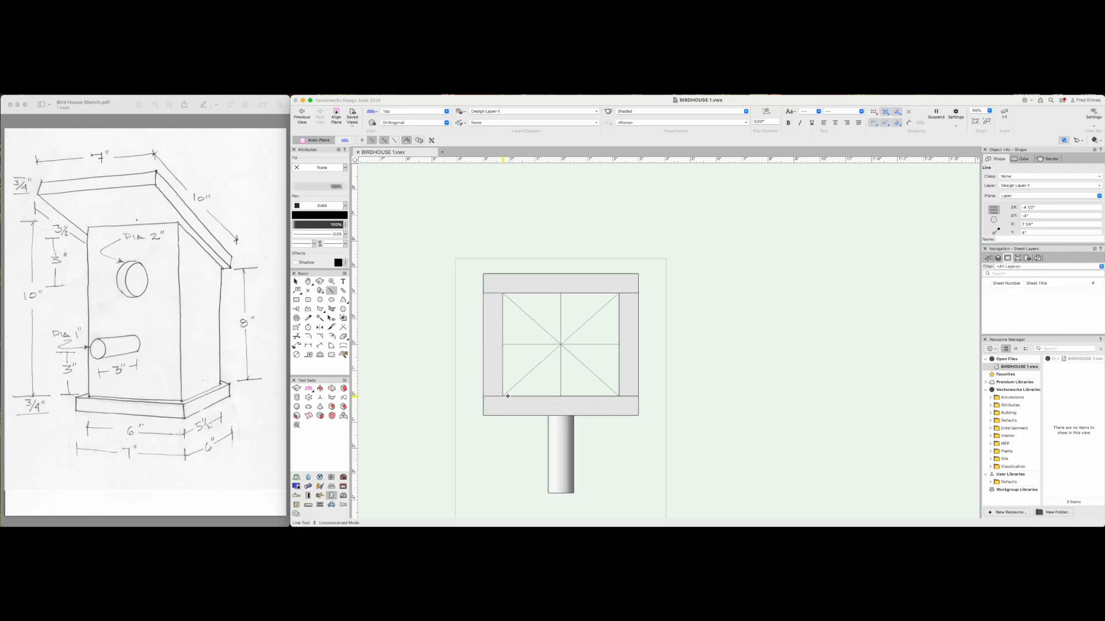
key(x)
key(x)
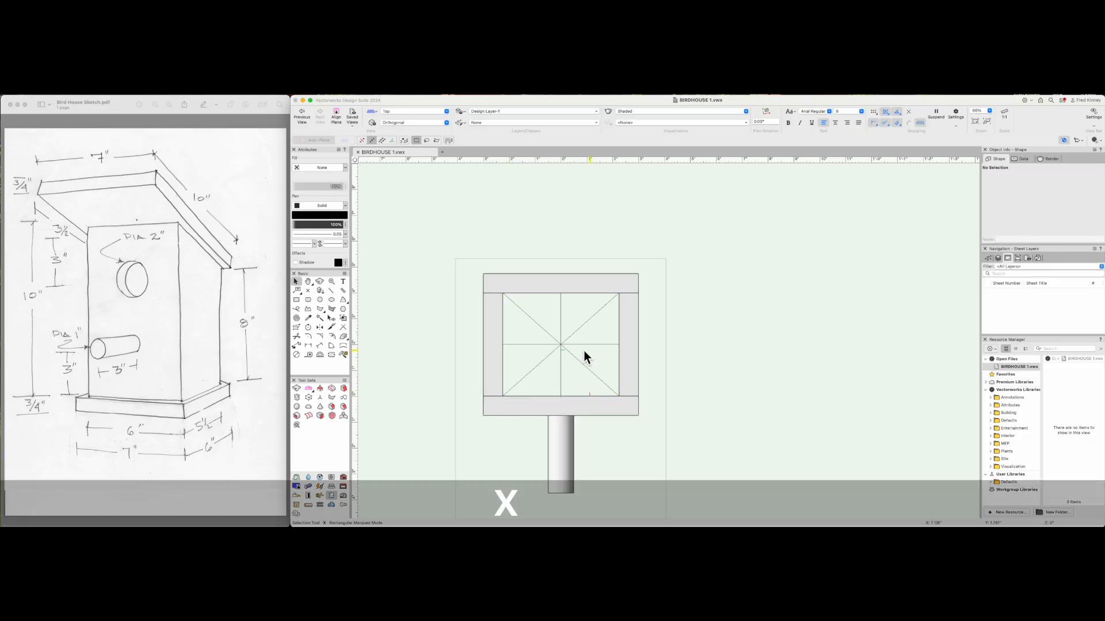
Create a rectangle 7" wide and 6" high for the base, centred on the intersection of the guide lines.
scroll(565, 347, up, 4)
scroll(575, 363, down, 2)
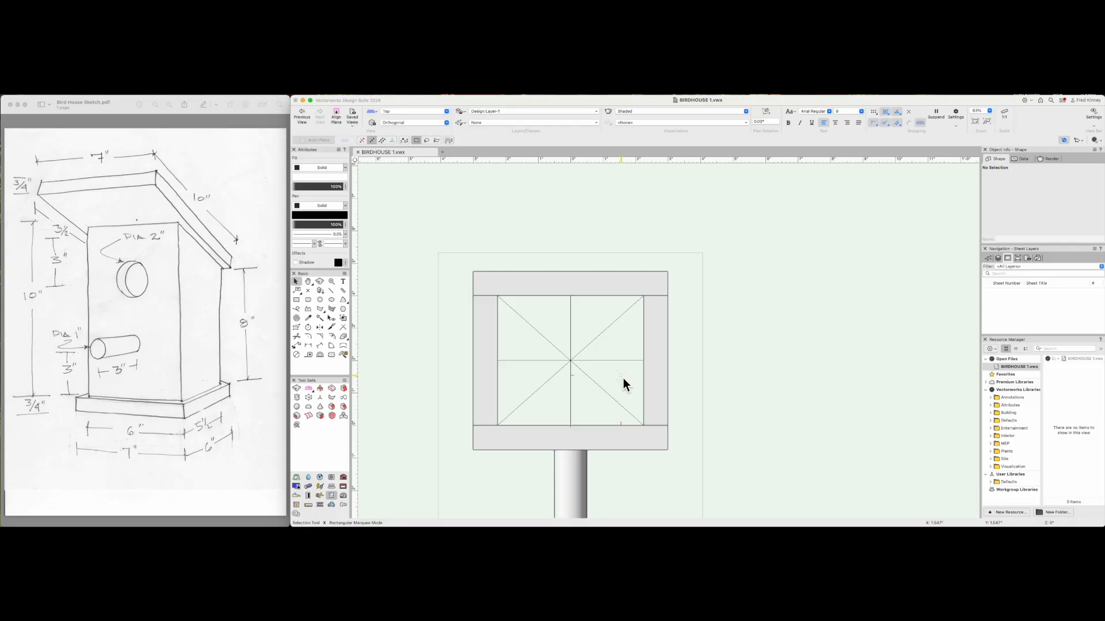
key(4)
key(4)
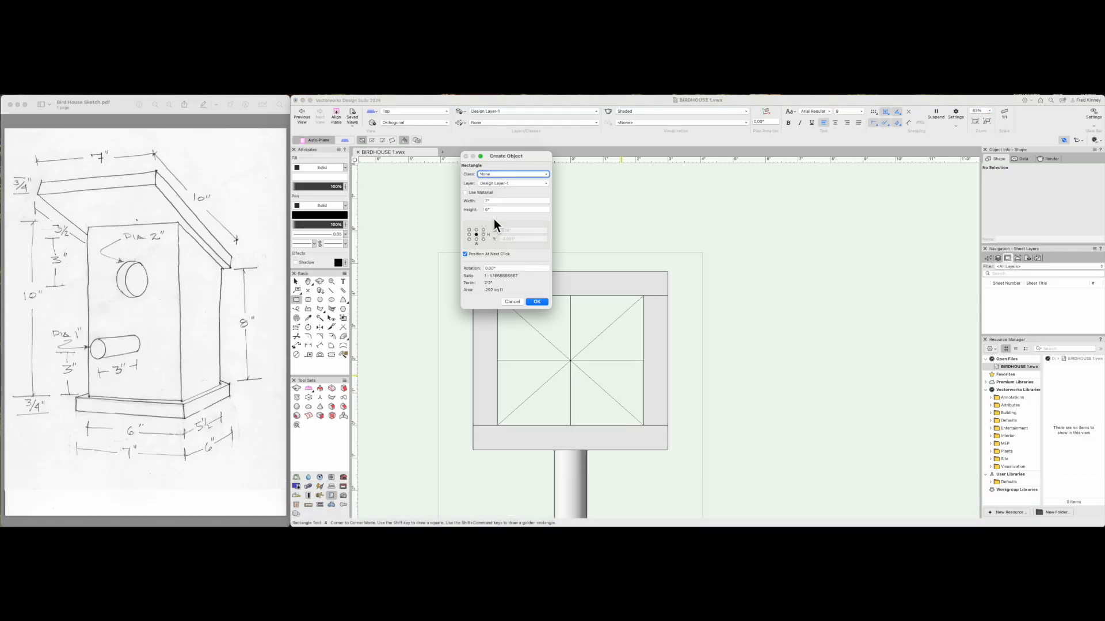
click(537, 302)
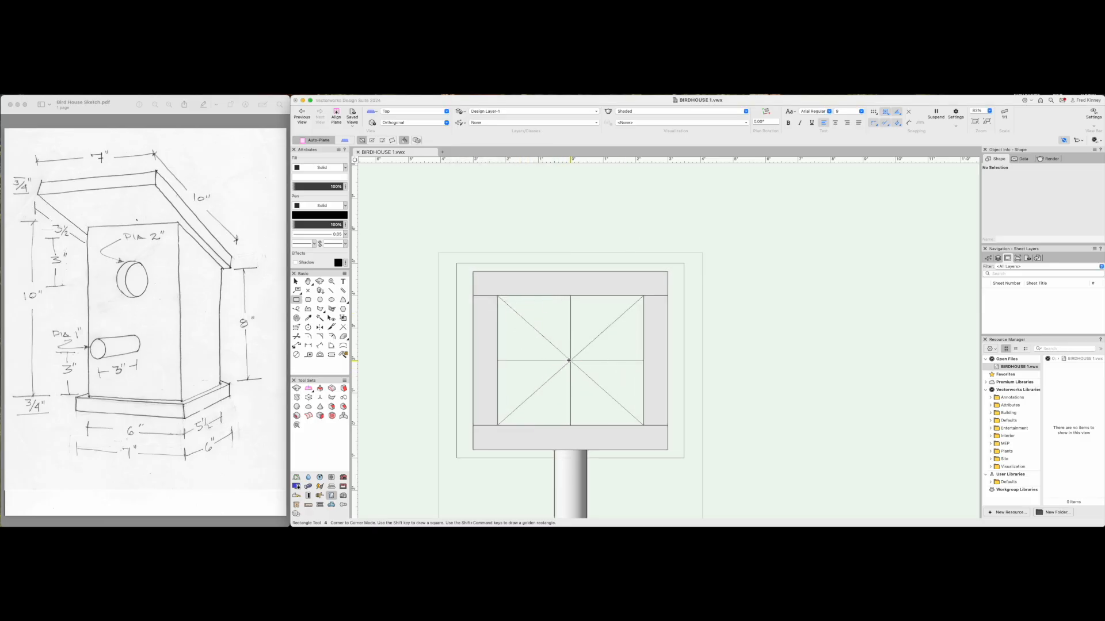
click(568, 359)
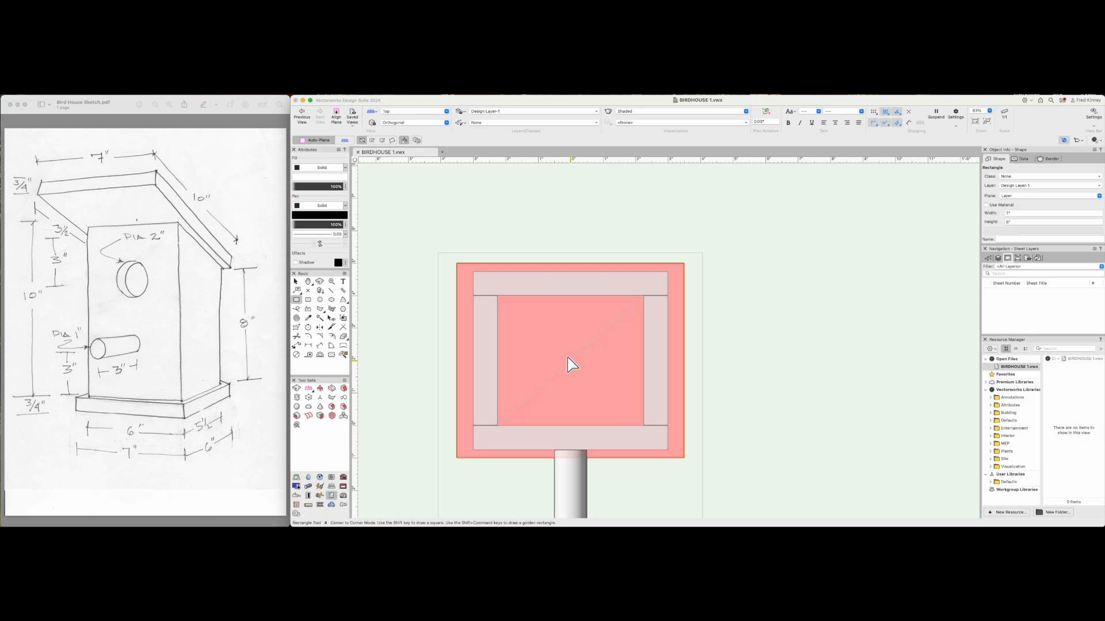
Extrude the 7" by 6" base rectangle to 3/4", deselect it, and switch to the Front view.
key(super+e)
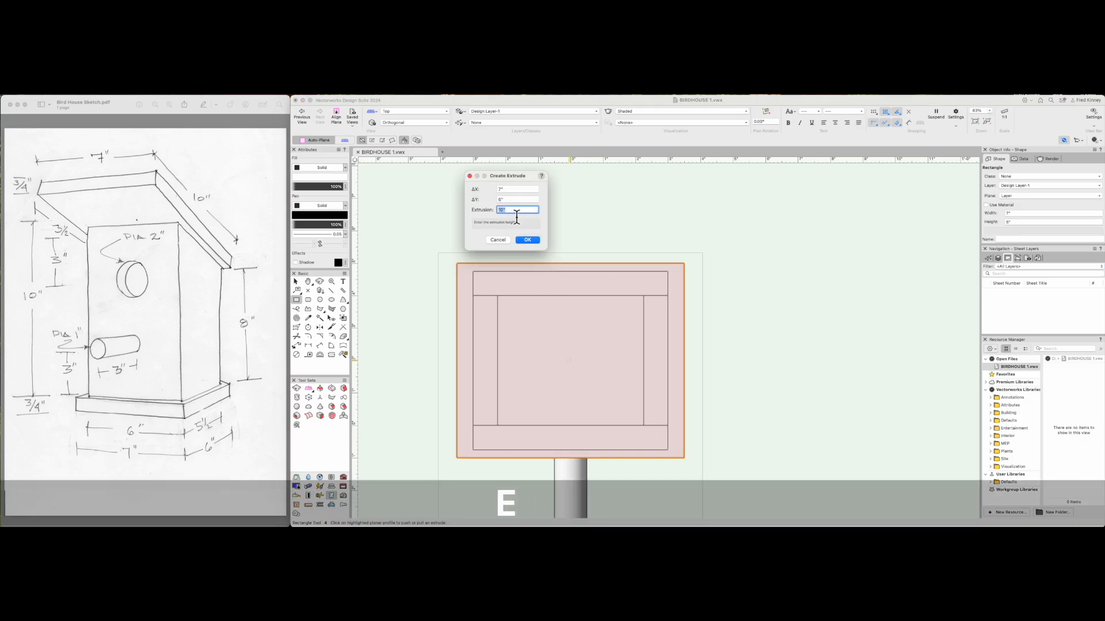
text(3/4)
click(528, 240)
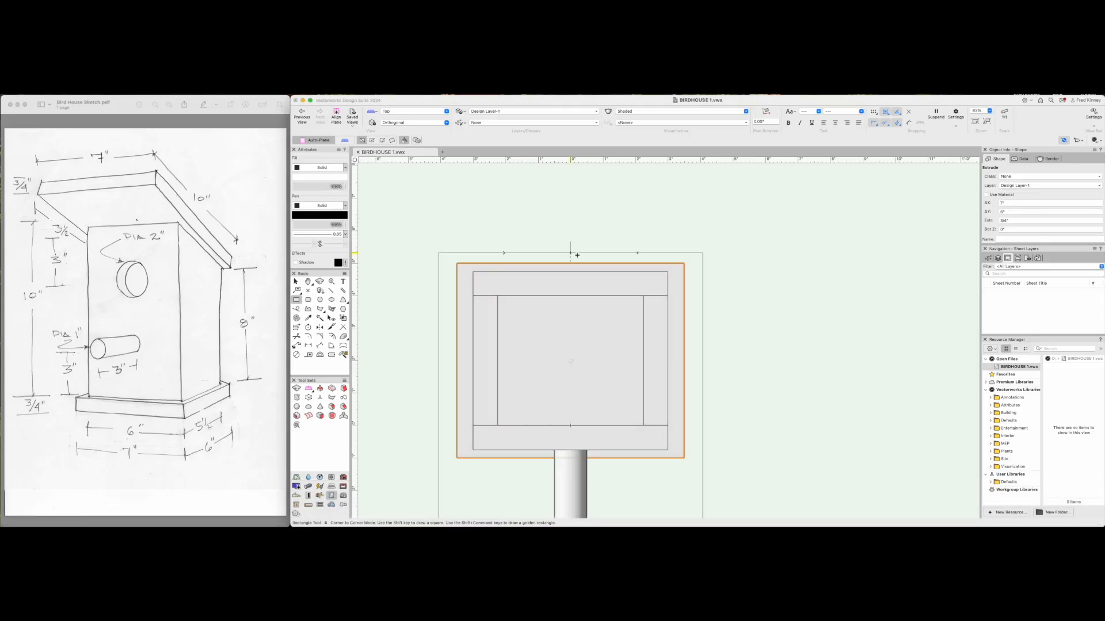
scroll(588, 254, down, 1)
scroll(588, 254, down, 2)
key(x)
key(x)
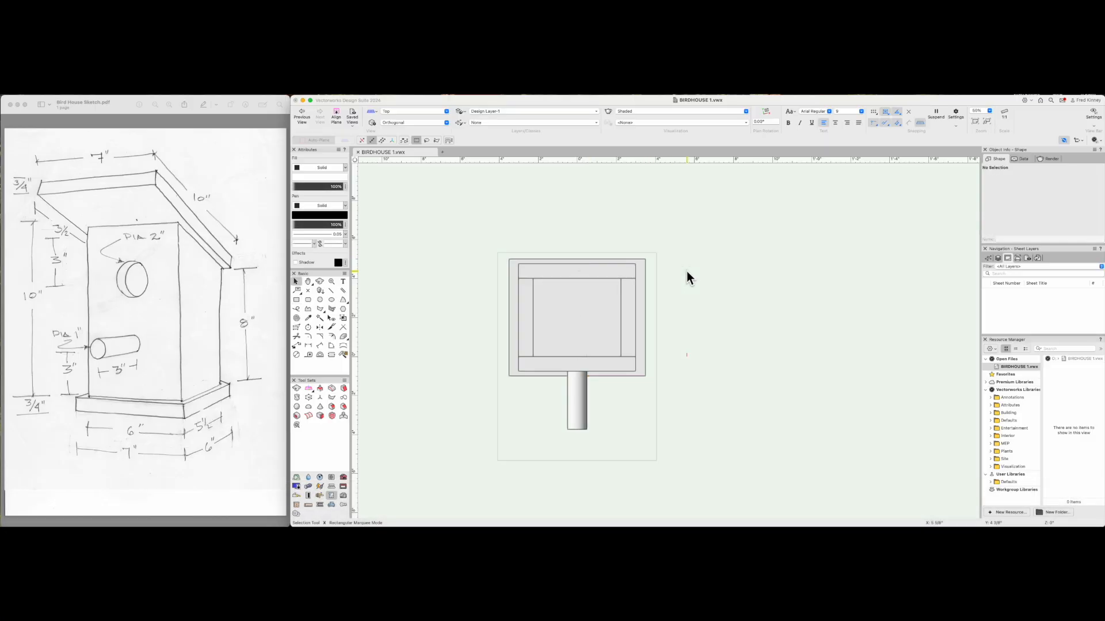
key(2)
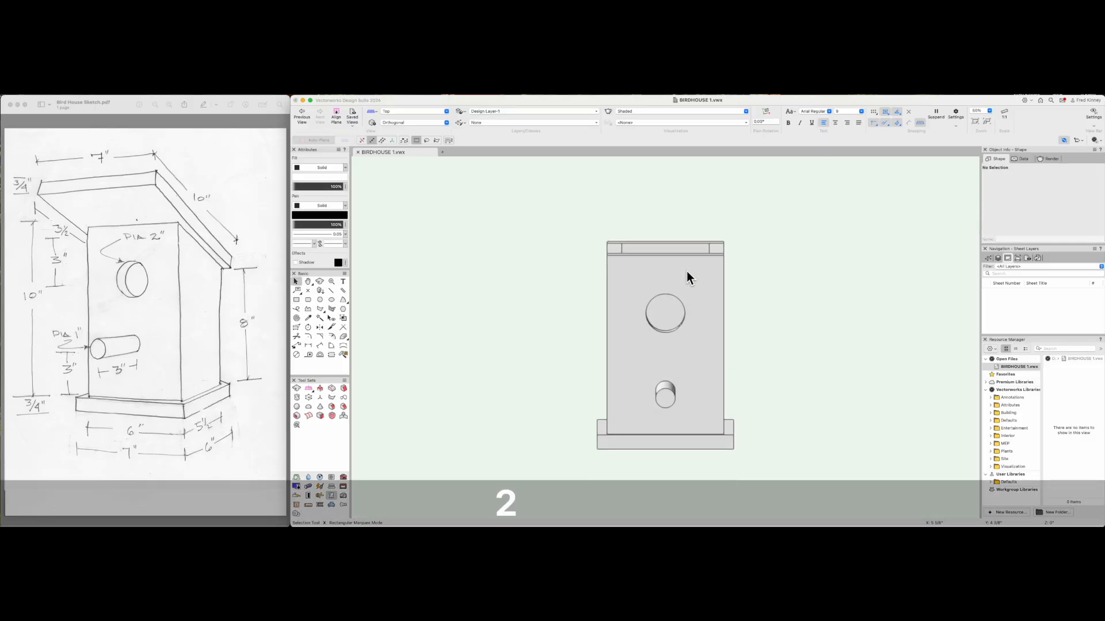
scroll(709, 433, up, 2)
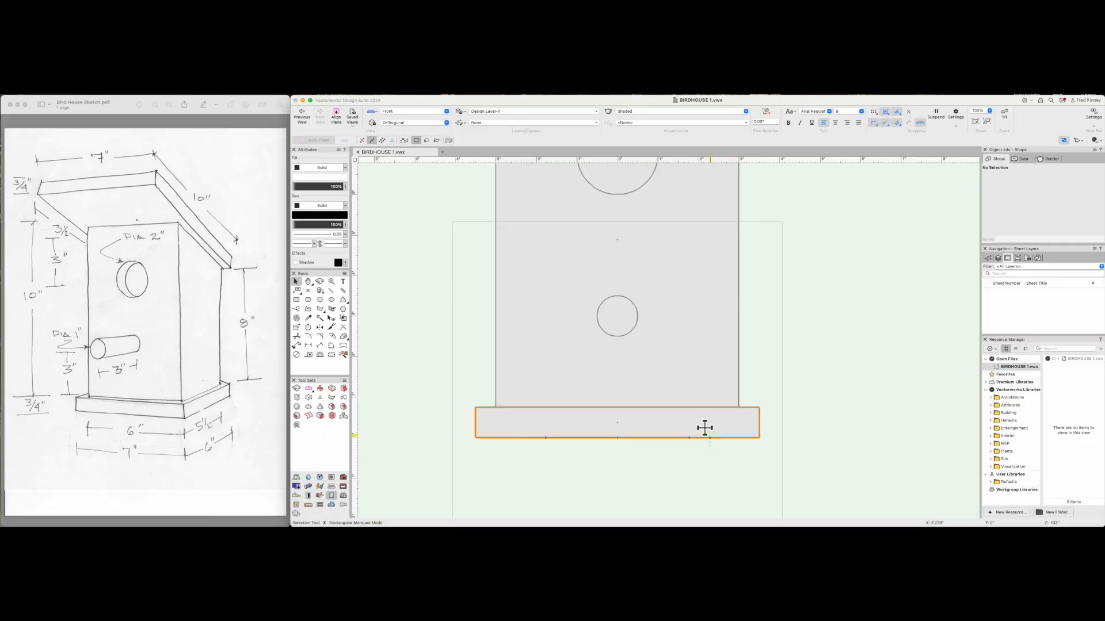
scroll(608, 407, down, 3)
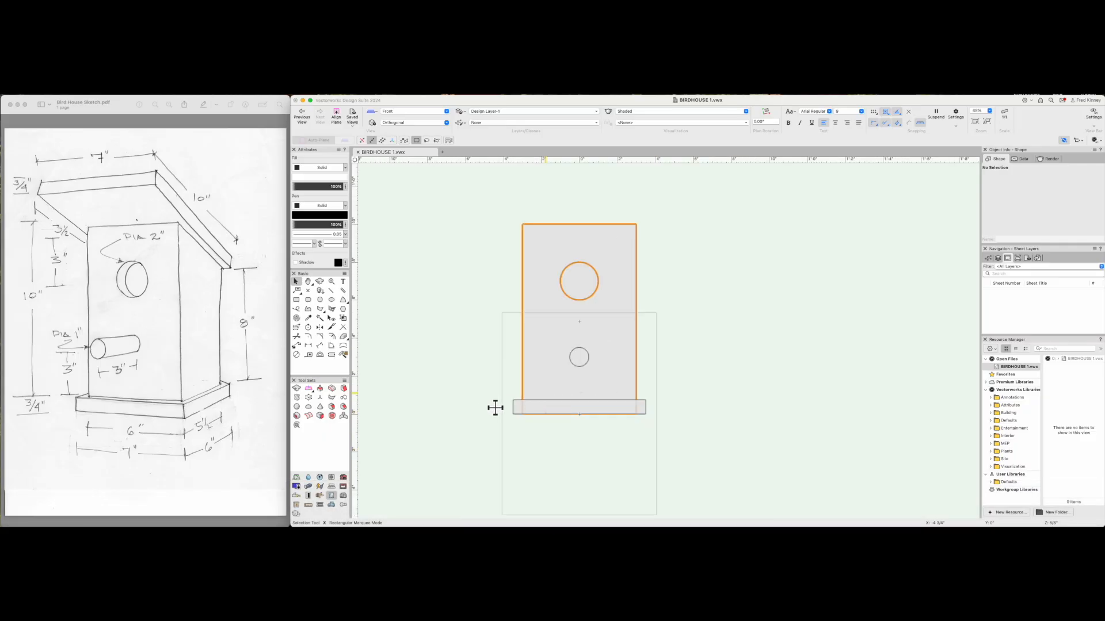
key(x)
click(641, 417)
drag(642, 418, 508, 197)
scroll(637, 404, up, 4)
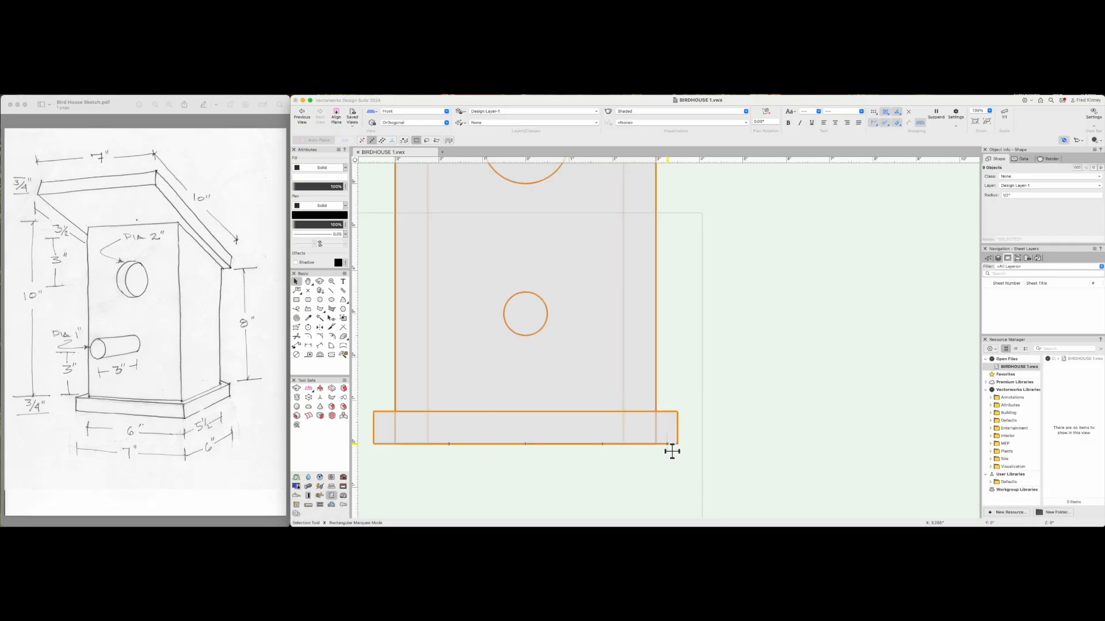
scroll(671, 451, down, 4)
click(662, 476)
Move the panels, perch and guide lines straight up to rest the front panel's bottom edge on the base's upper edge, and deselect them.
drag(564, 259, 542, 226)
scroll(665, 422, up, 3)
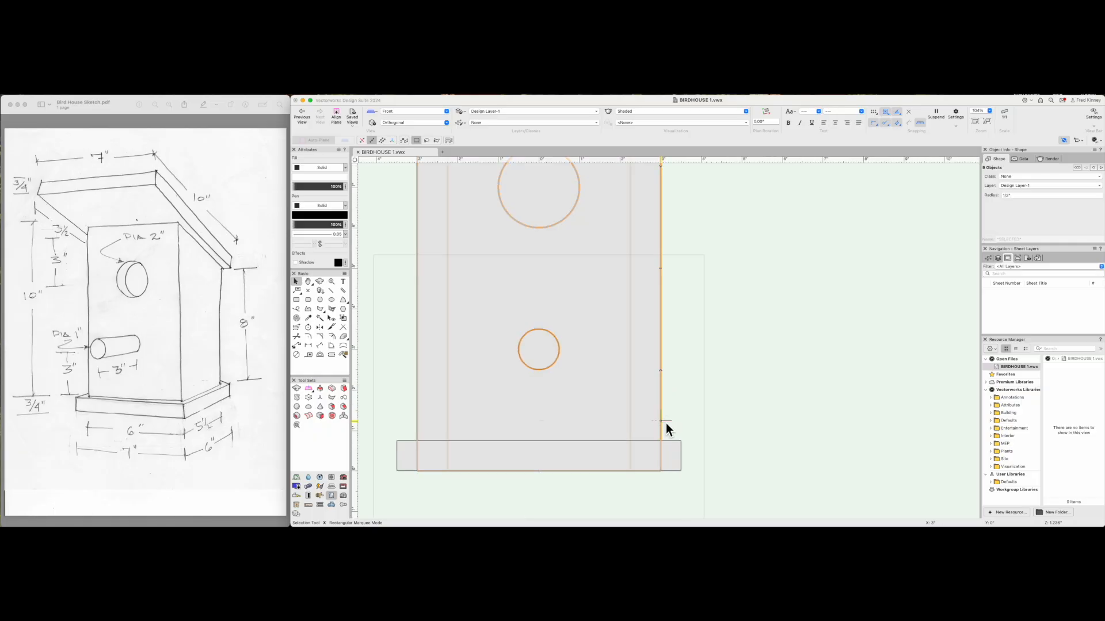
shift+drag(665, 427, 658, 387)
scroll(668, 457, up, 10)
scroll(670, 460, down, 3)
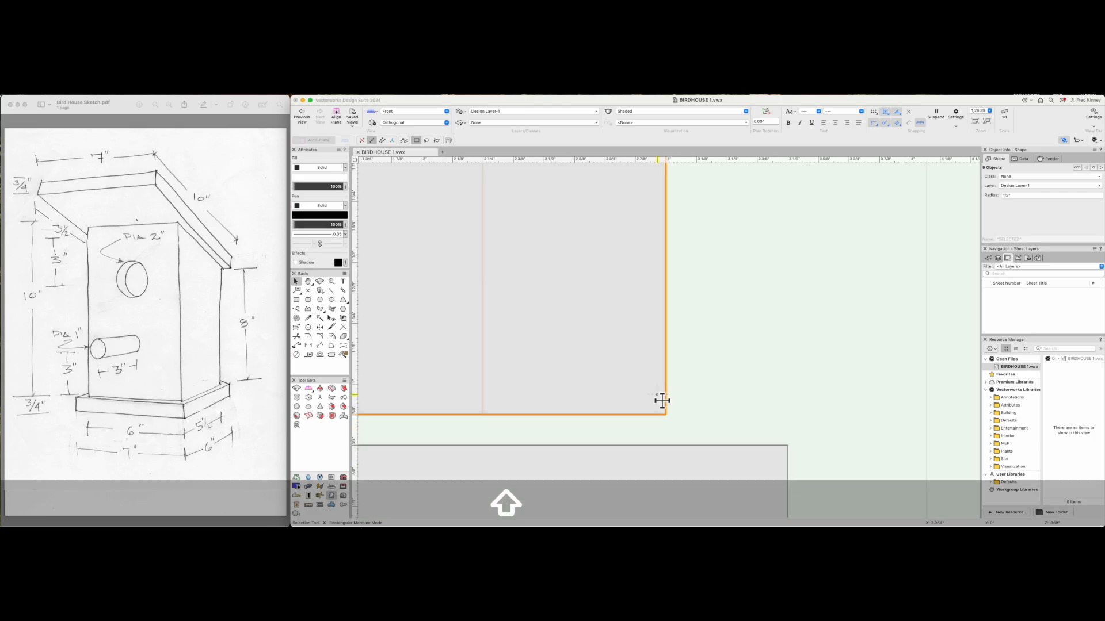
shift+drag(666, 414, 666, 446)
scroll(666, 445, down, 7)
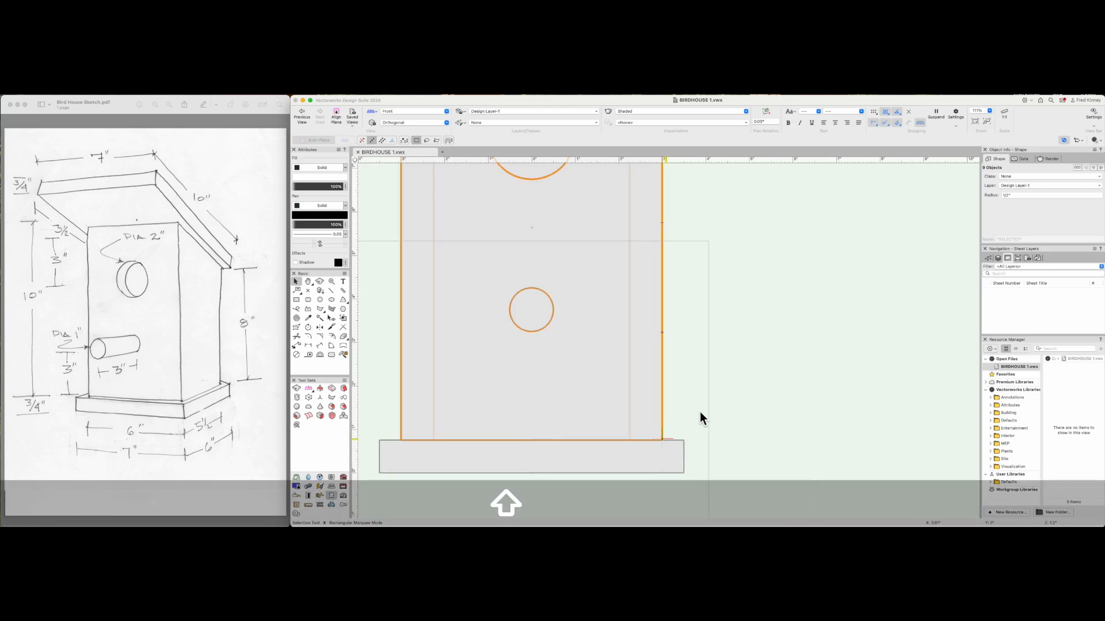
click(700, 414)
Orbit around the birdhouse on its base with Flyover, and view it from the Top.
scroll(692, 436, down, 4)
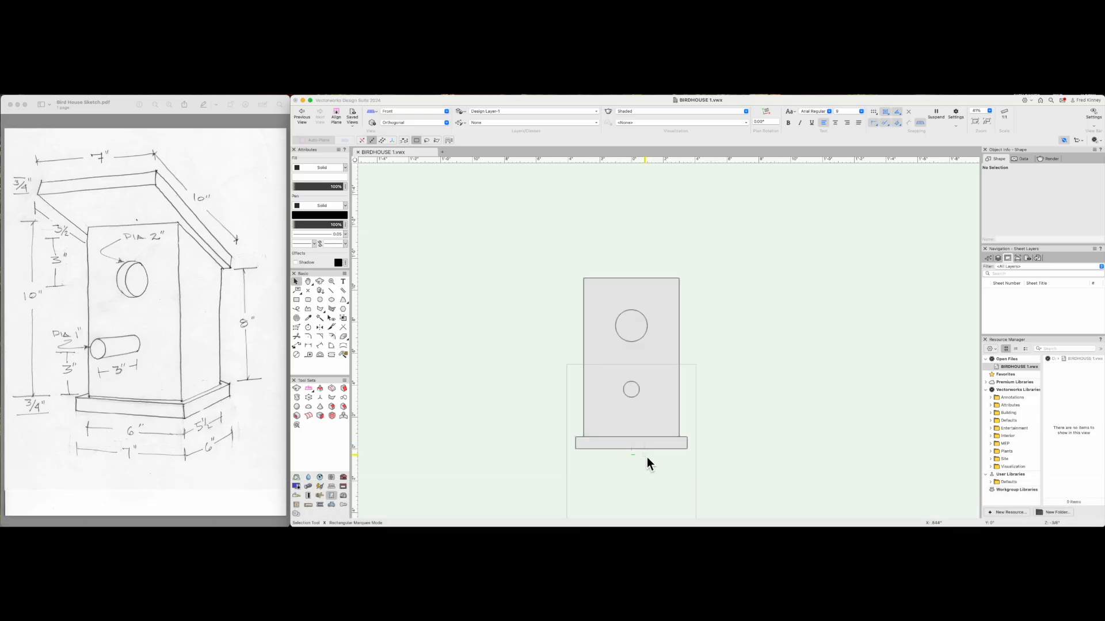
key(shift+c)
drag(727, 345, 699, 302)
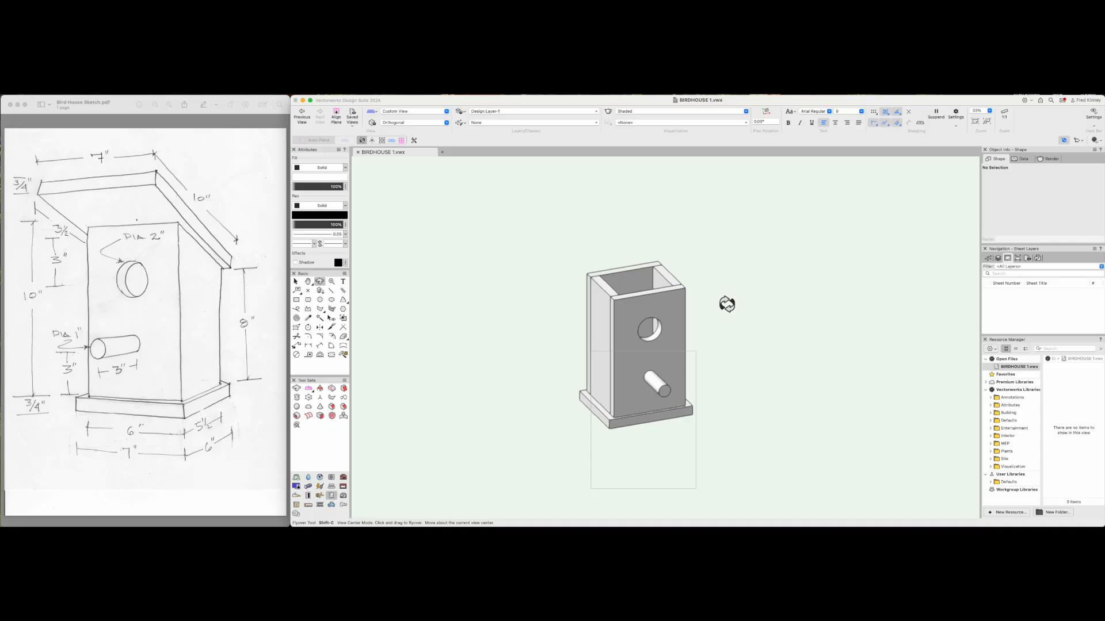
key(5)
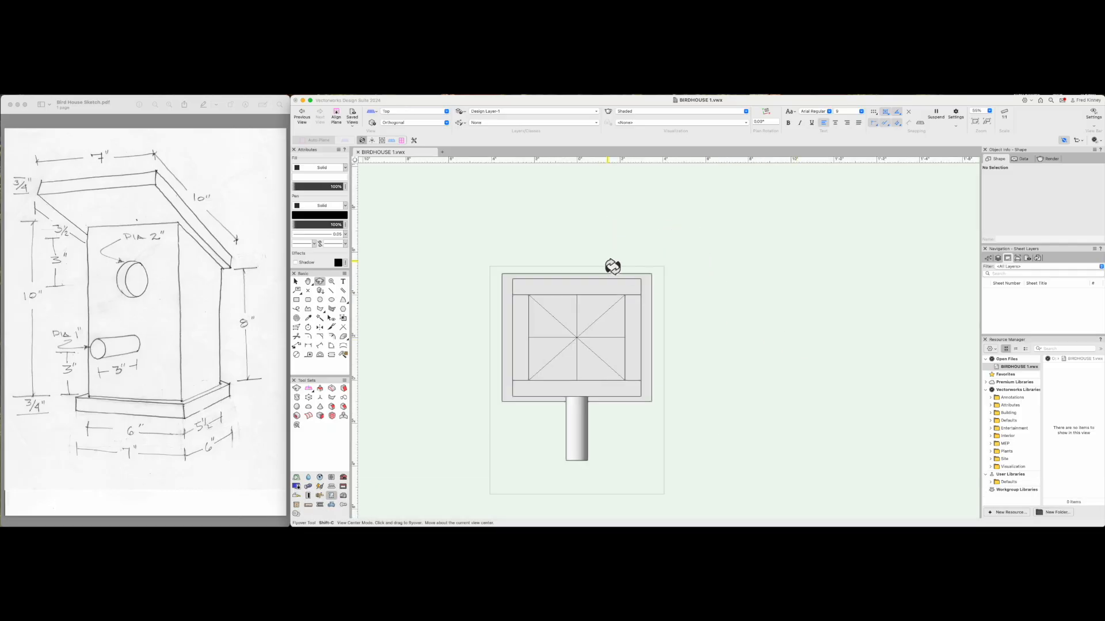
Delete the vertical, horizontal and two diagonal guide lines inside the birdhouse.
key(x)
mouse_move(478, 256)
mouse_down()
mouse_move(571, 364)
mouse_move(626, 384)
mouse_move(595, 343)
mouse_up()
drag(558, 243, 609, 415)
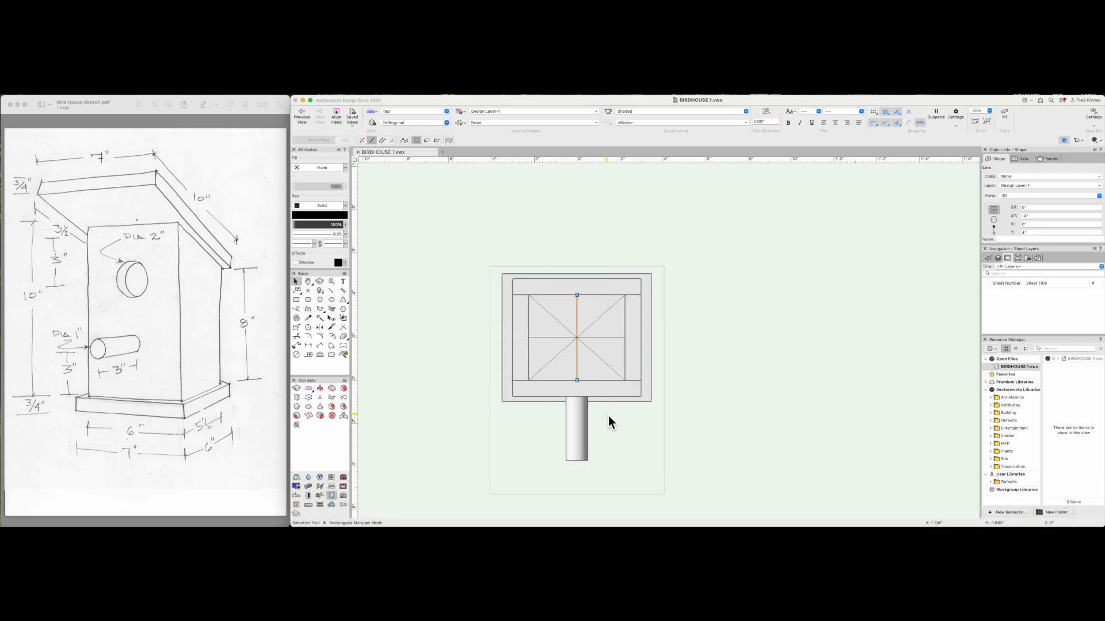
key(BackSpace)
drag(690, 333, 458, 347)
key(BackSpace)
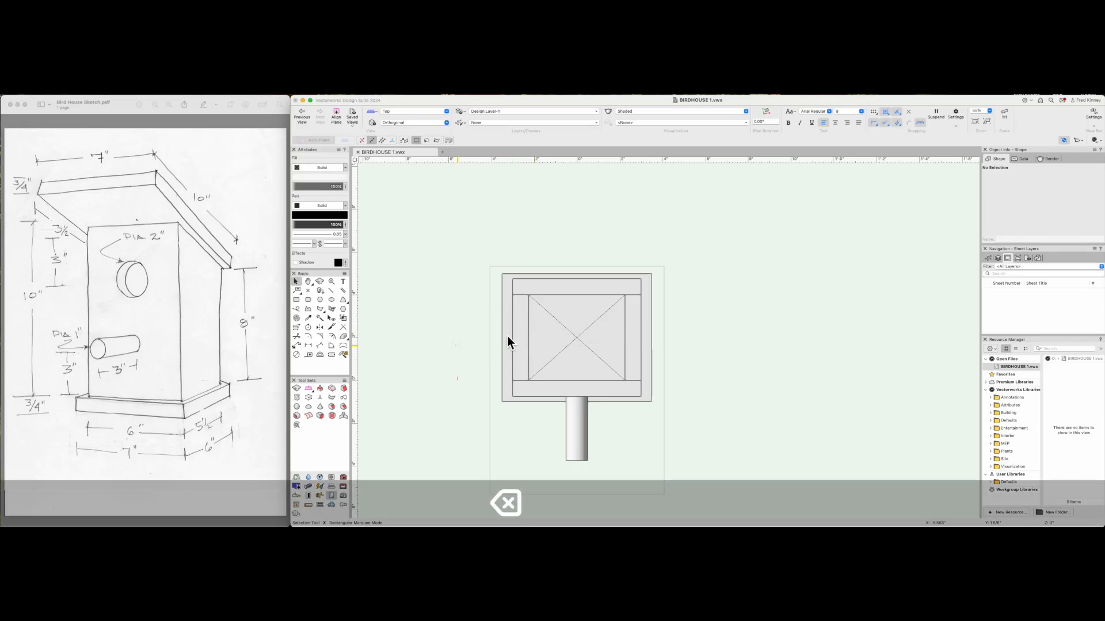
click(558, 327)
key(BackSpace)
click(592, 326)
key(BackSpace)
Create a rectangle 7" wide and 10" high for the roof, placing its top-centre point at the midpoint of the back panel's rear edge.
scroll(692, 357, down, 3)
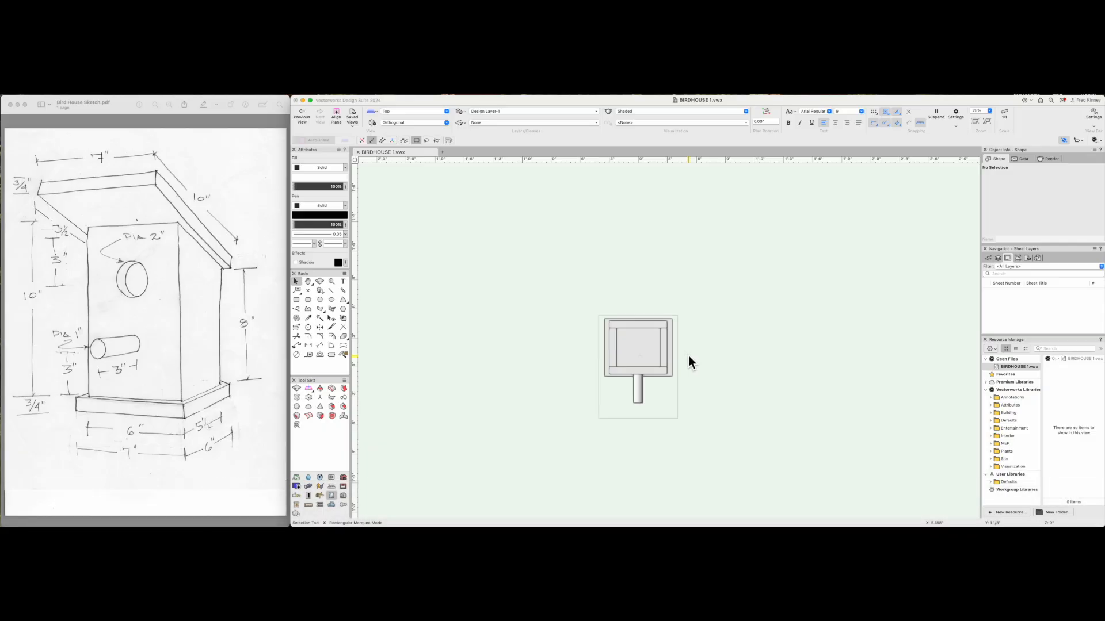
scroll(688, 356, up, 1)
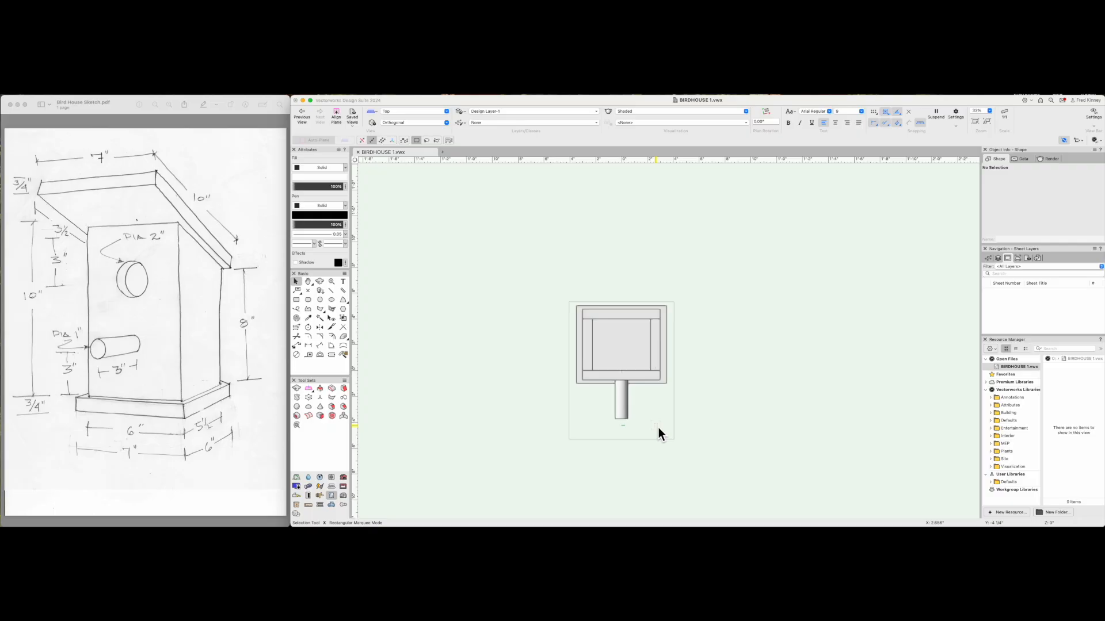
key(4)
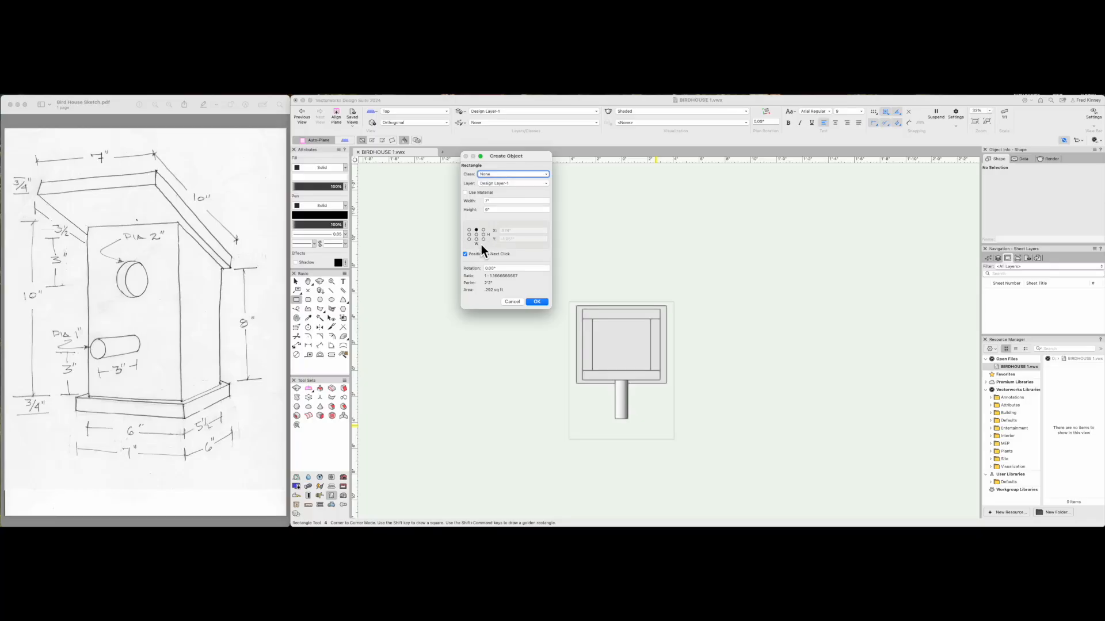
double_click(499, 210)
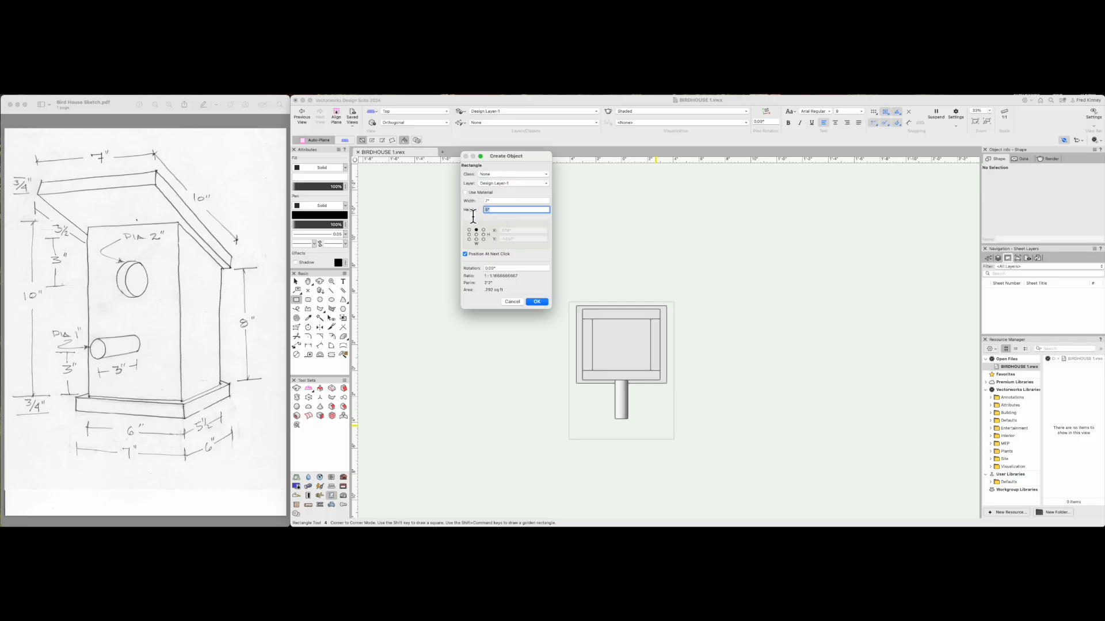
text(1)
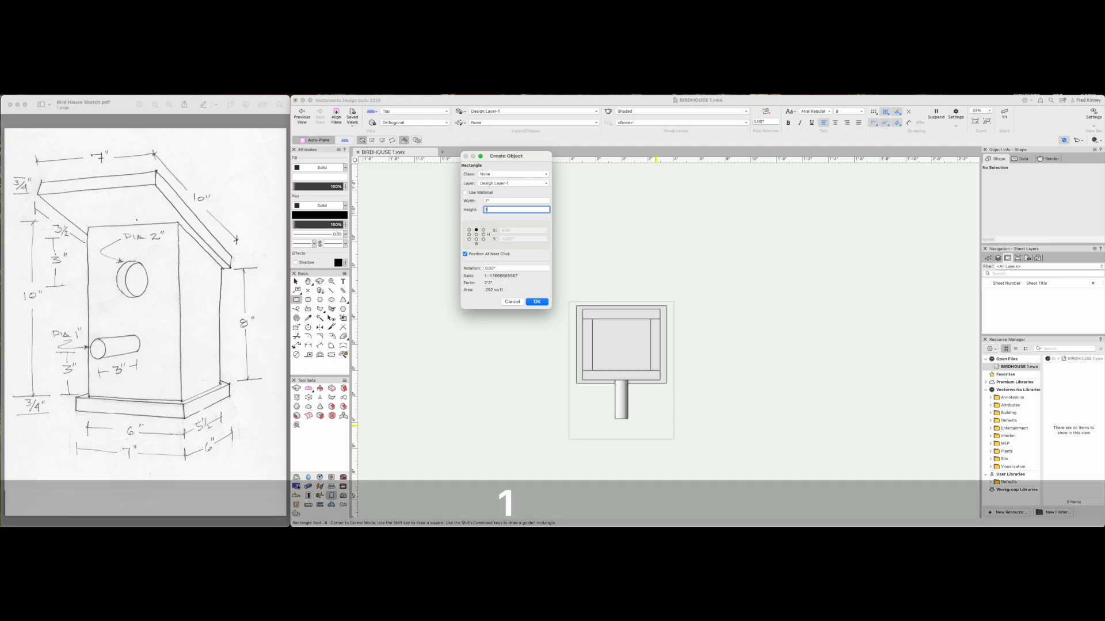
text(0)
click(532, 303)
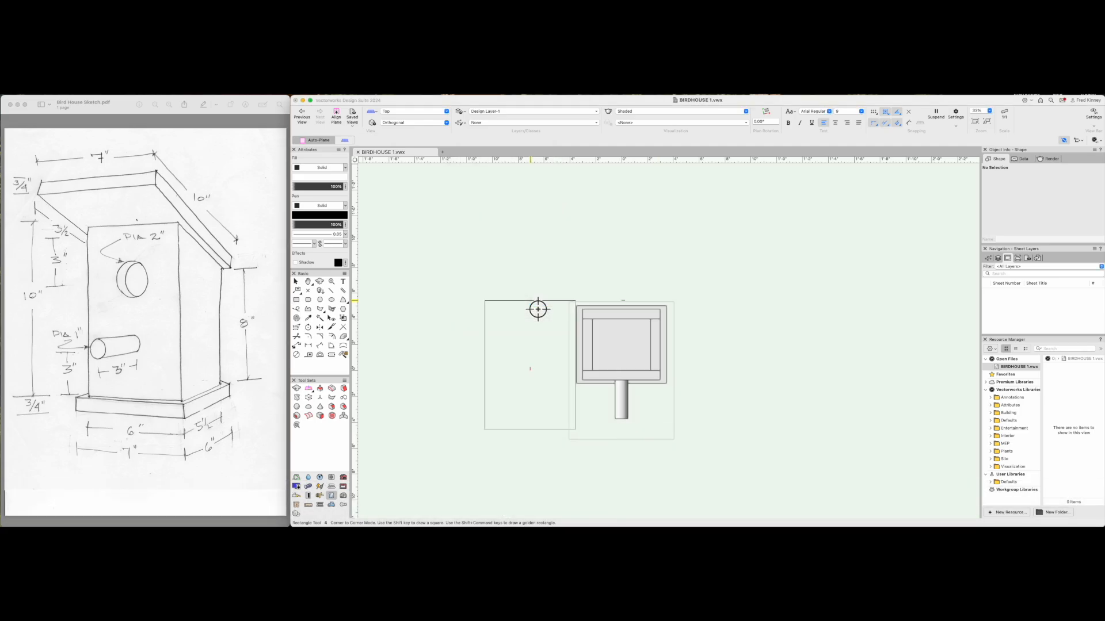
click(628, 318)
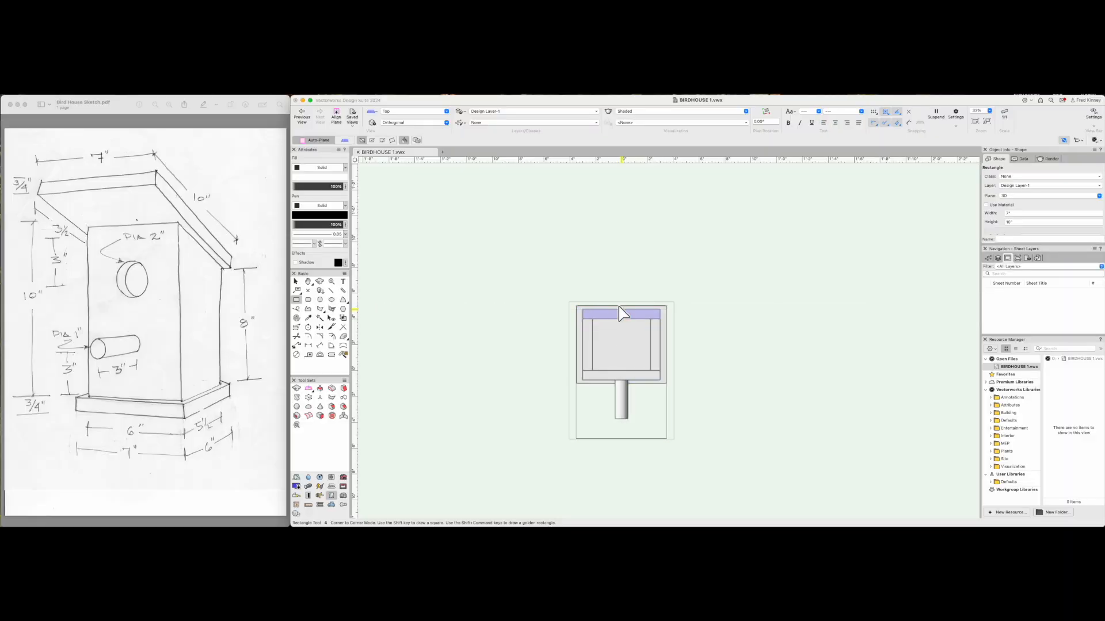
key(x)
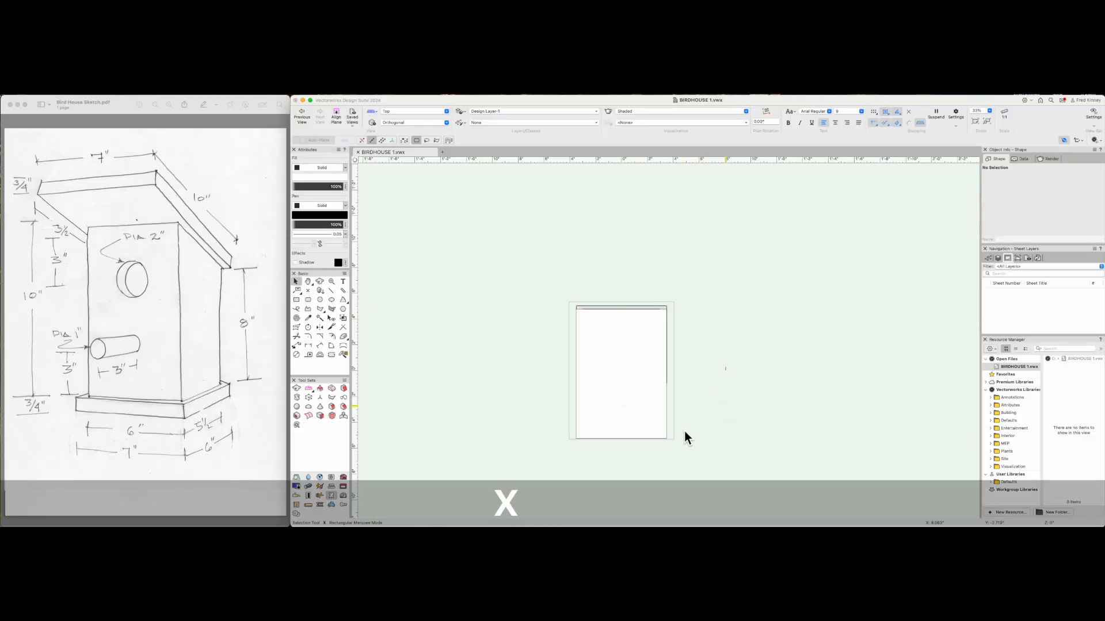
Extrude the 7" by 10" roof rectangle to 3/4", switch to the Right view, and deselect it.
scroll(682, 431, up, 3)
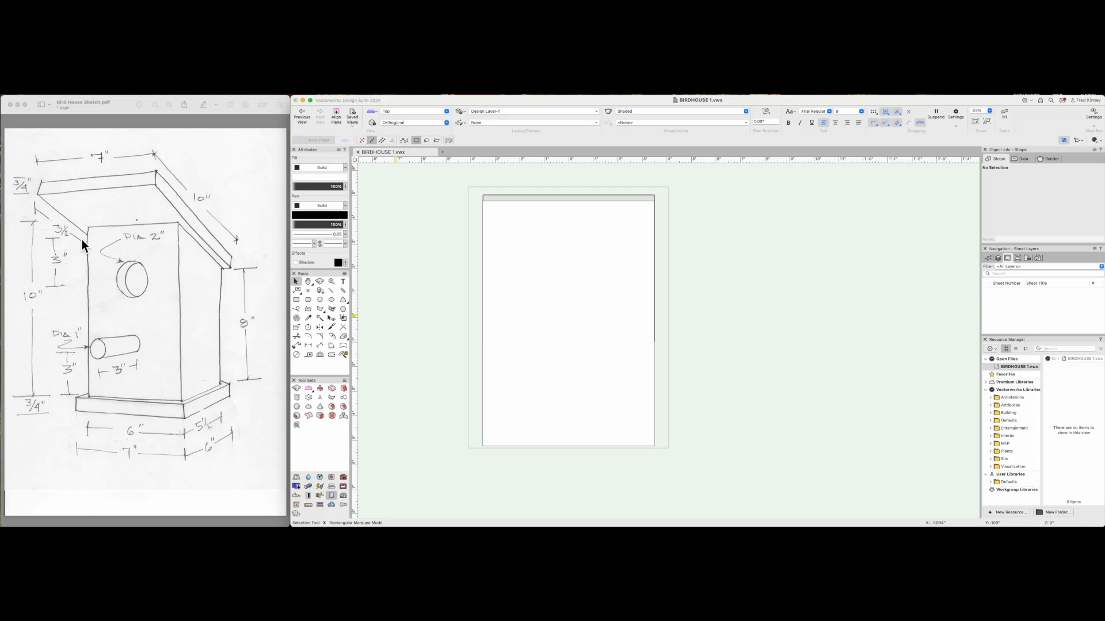
scroll(658, 208, up, 8)
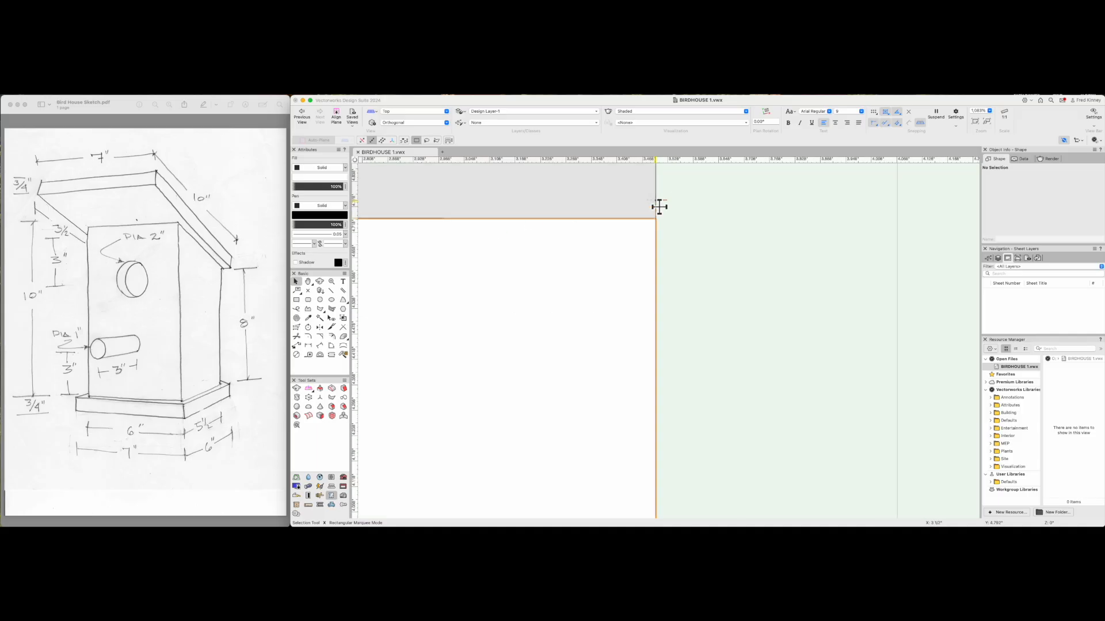
scroll(662, 234, down, 9)
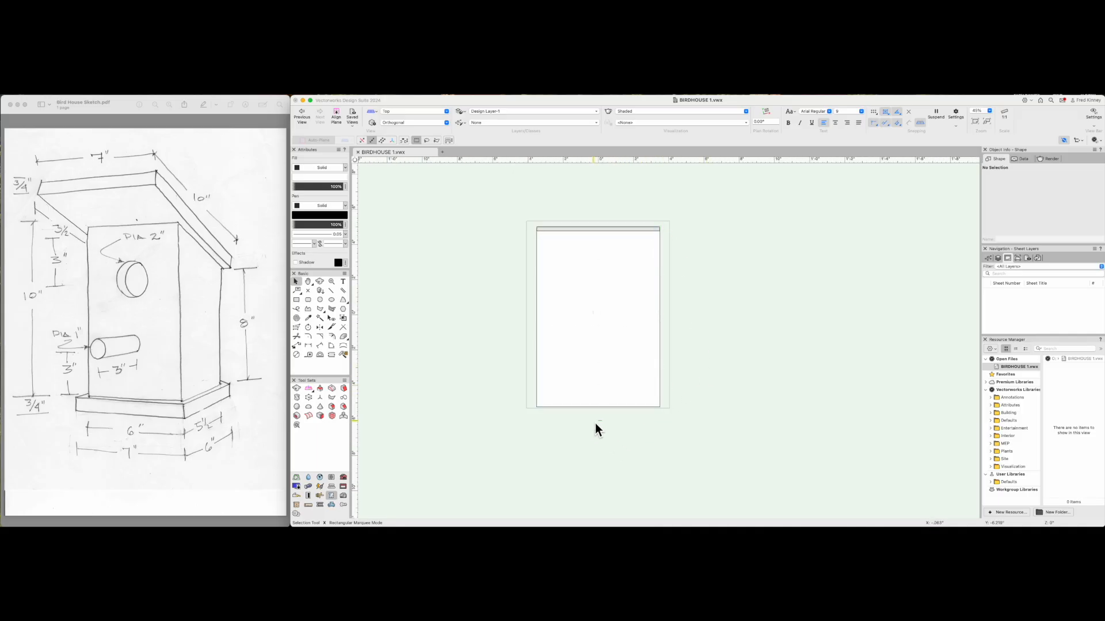
scroll(595, 423, up, 3)
scroll(593, 425, down, 2)
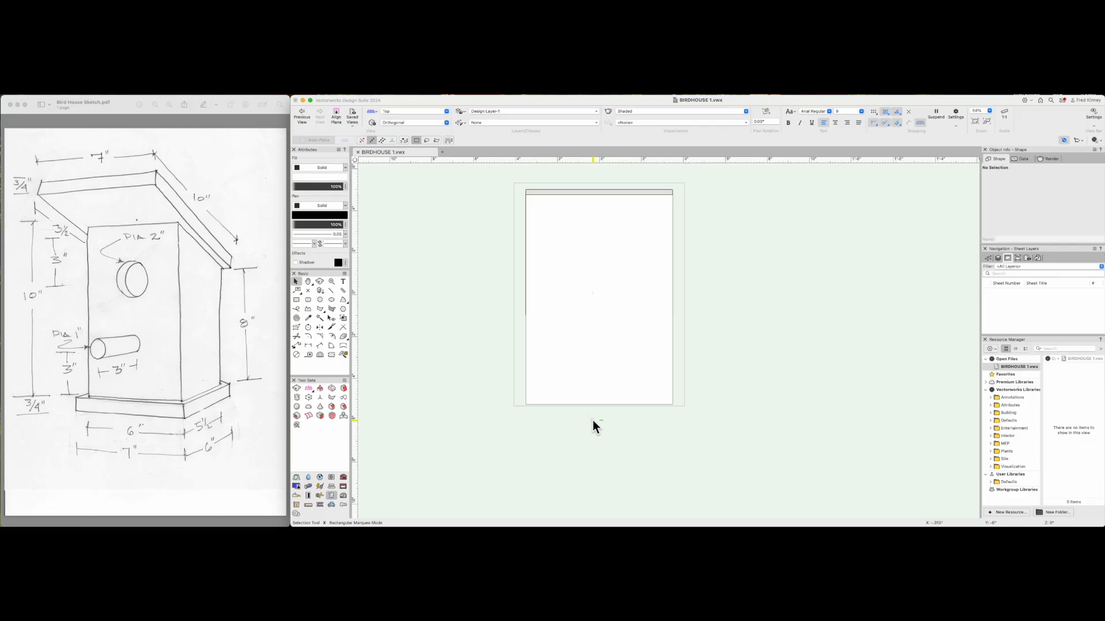
click(591, 405)
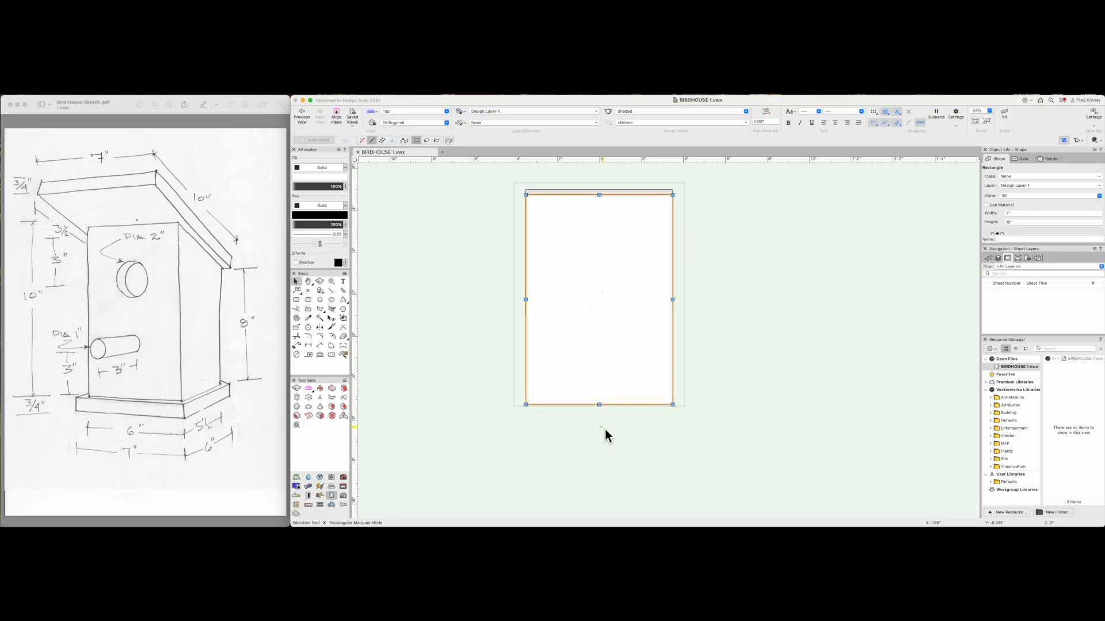
key(super+e)
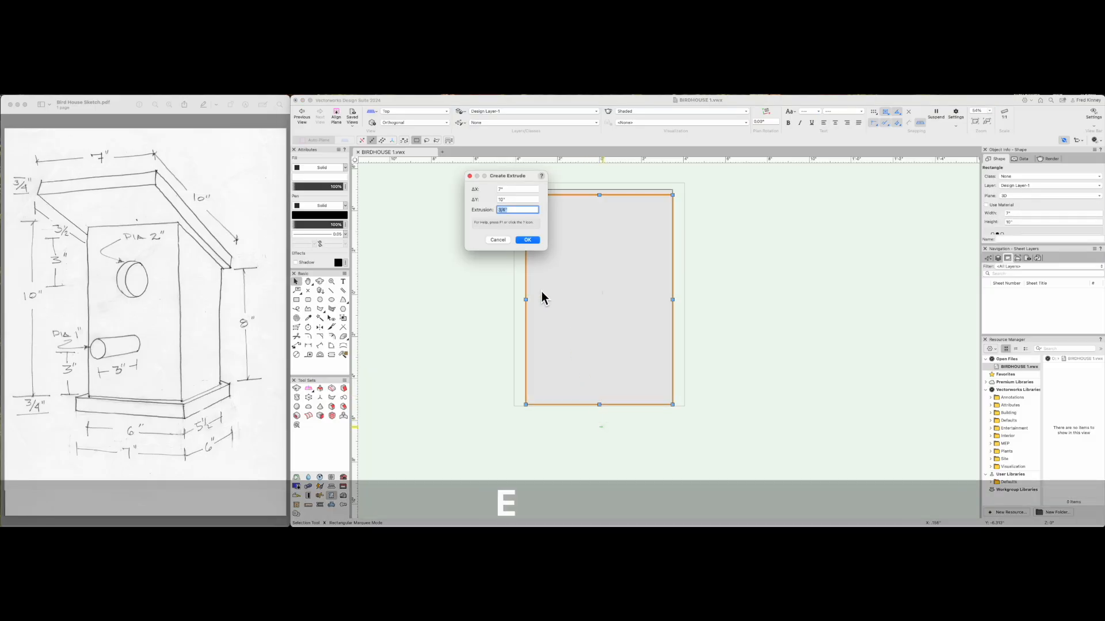
click(536, 242)
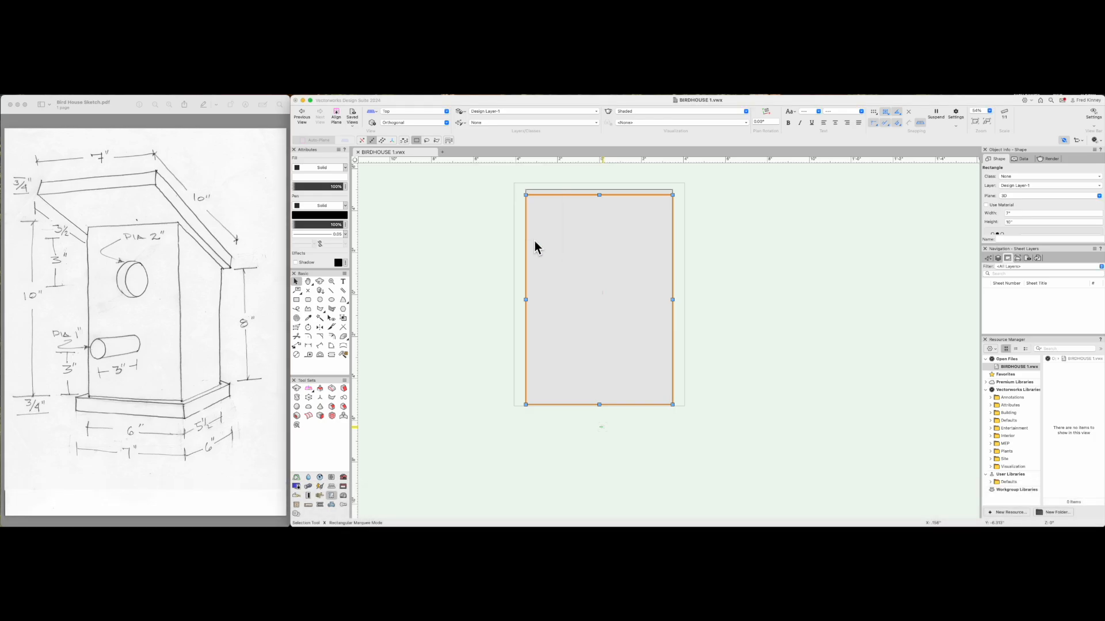
key(6)
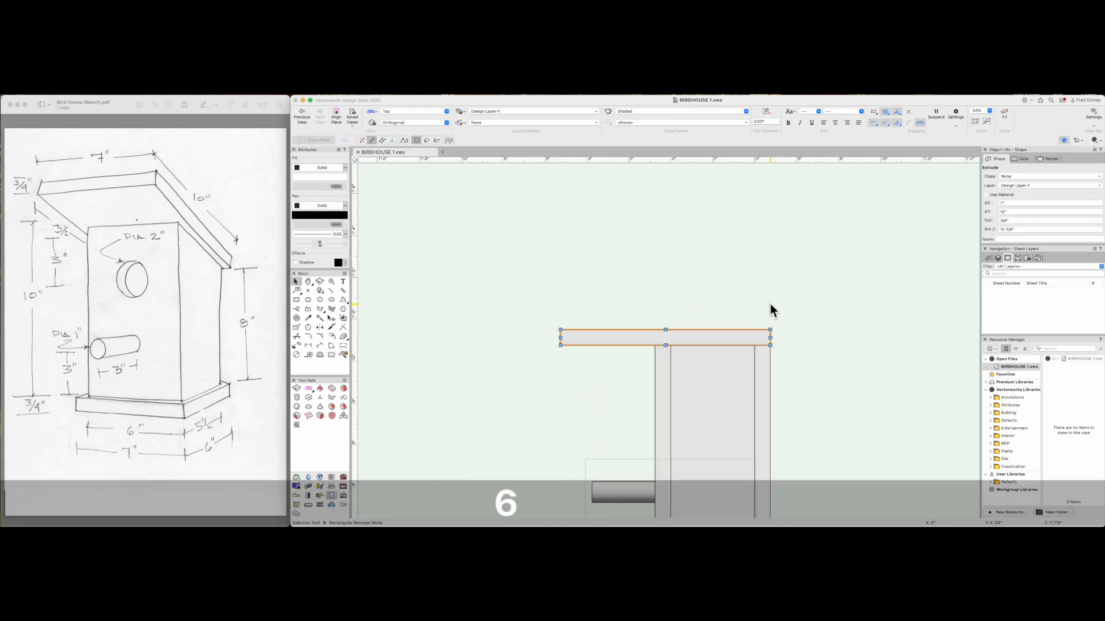
scroll(632, 233, down, 5)
scroll(653, 243, up, 5)
click(654, 244)
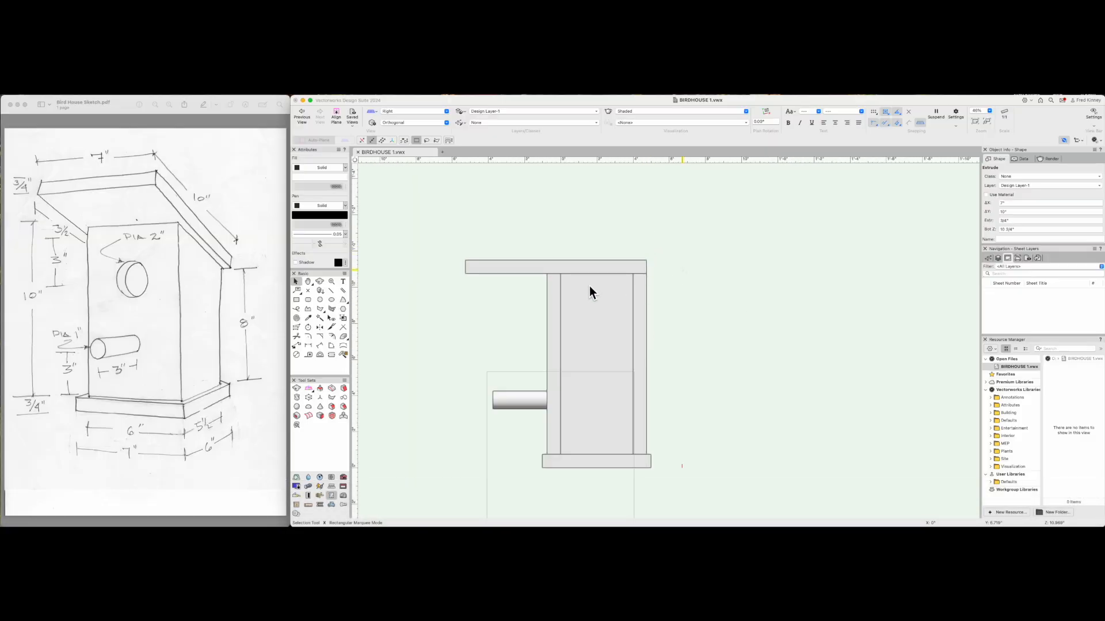
Examine from the side how the roof panel overhangs the front and meets the upper ends of the panels.
scroll(534, 278, up, 1)
scroll(495, 298, up, 1)
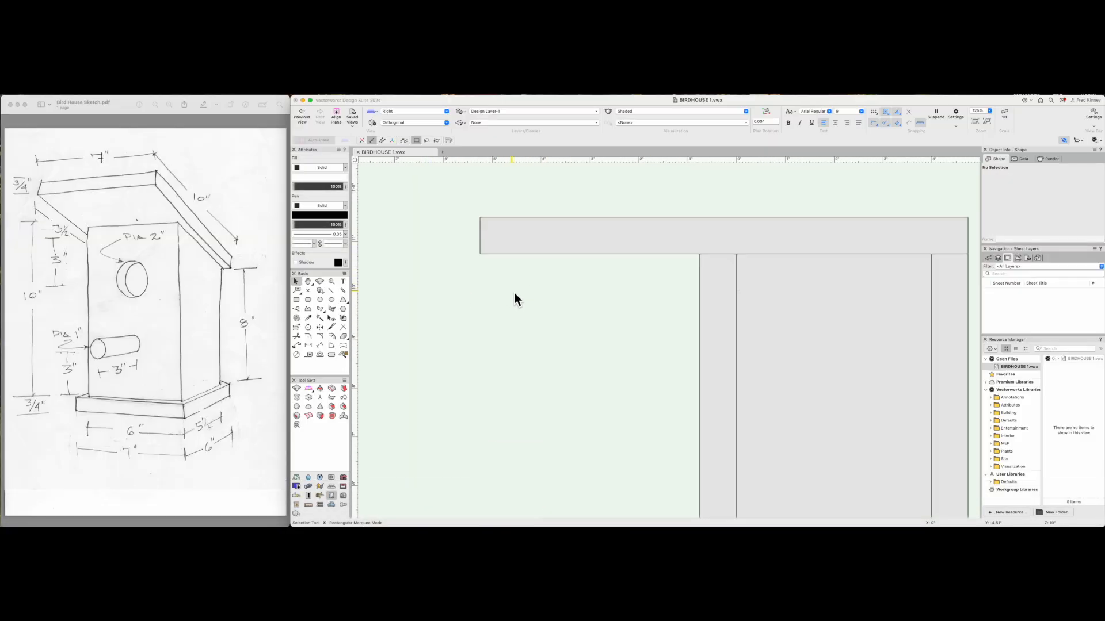
scroll(514, 299, down, 5)
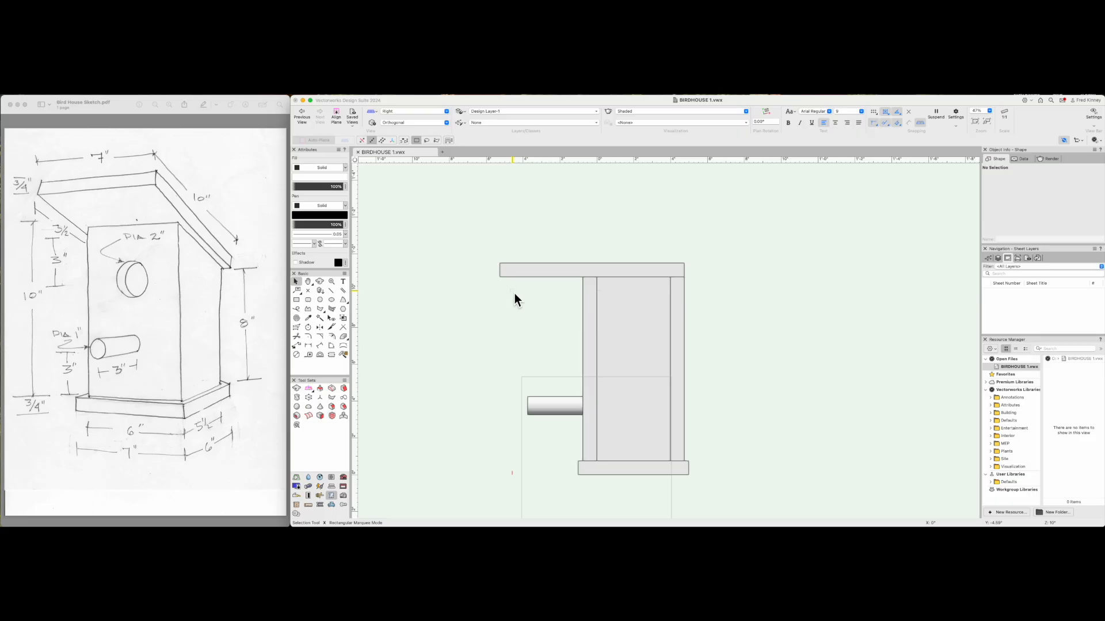
scroll(537, 296, up, 1)
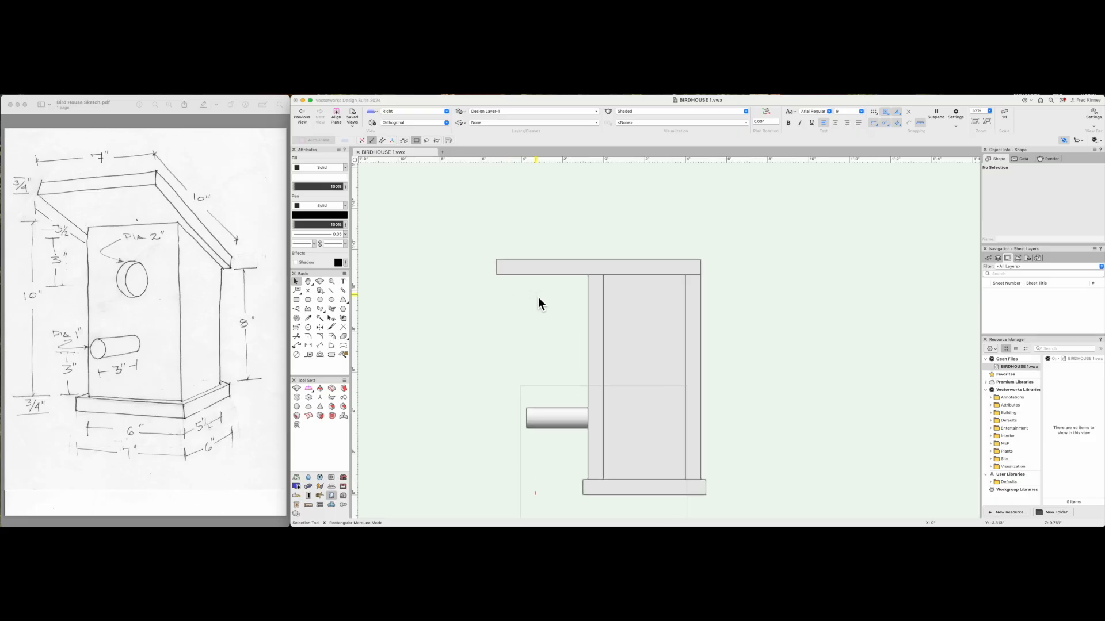
scroll(536, 296, up, 4)
scroll(510, 324, down, 4)
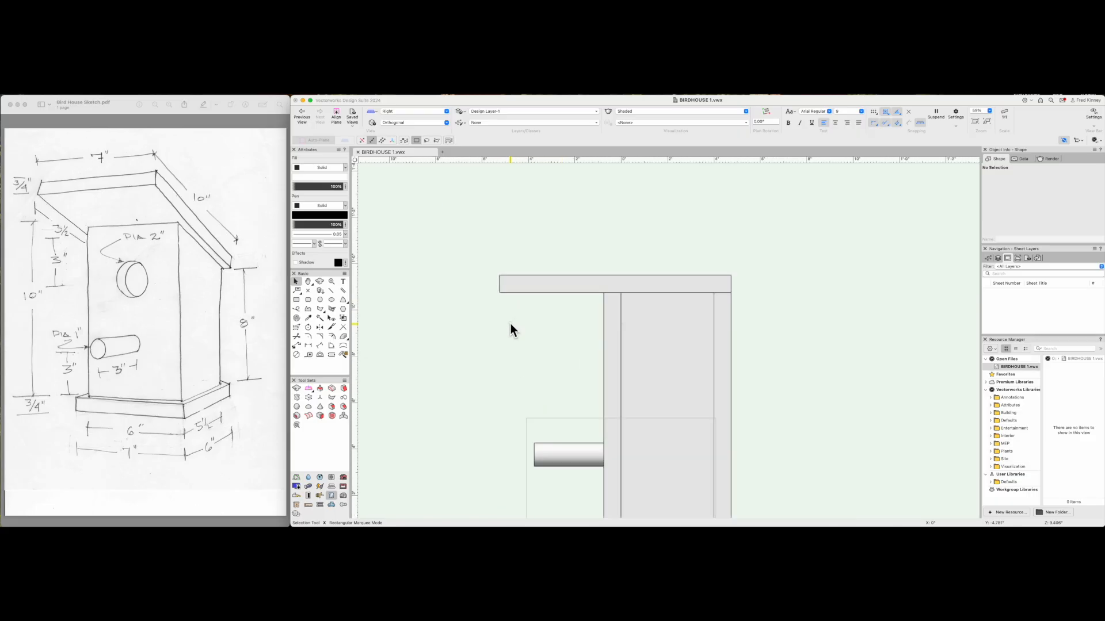
scroll(552, 309, up, 1)
scroll(530, 312, up, 3)
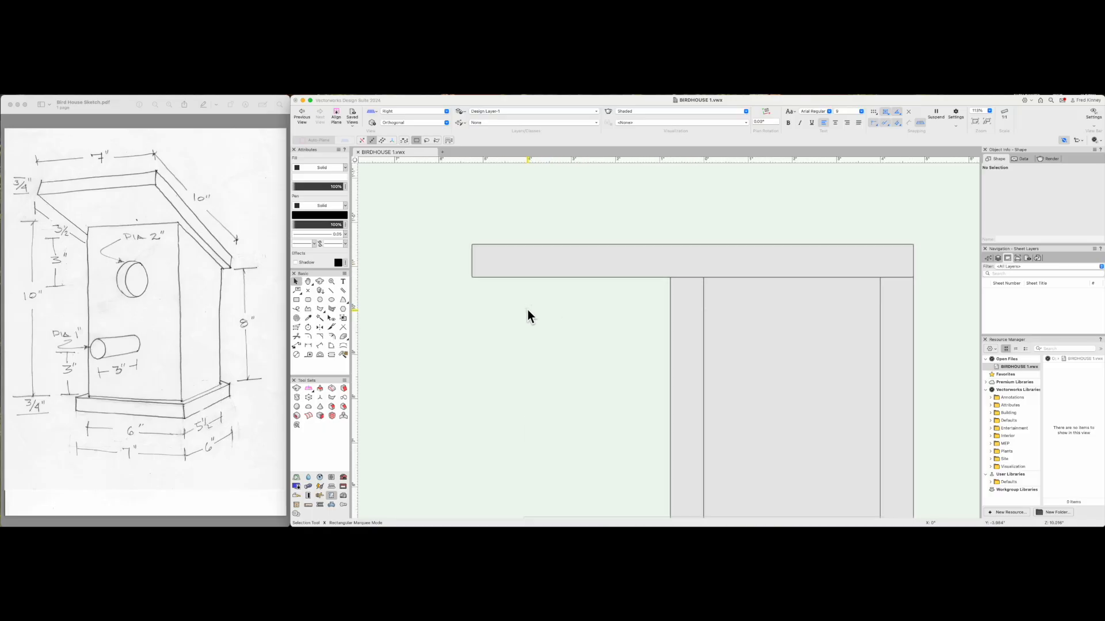
scroll(527, 309, down, 4)
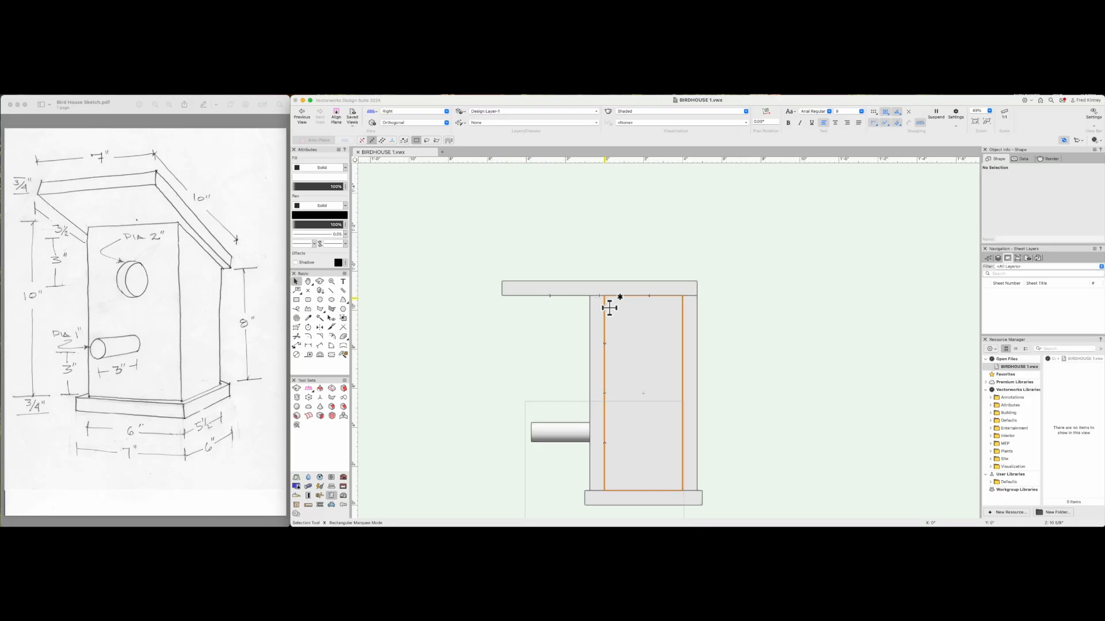
scroll(606, 308, up, 3)
click(508, 276)
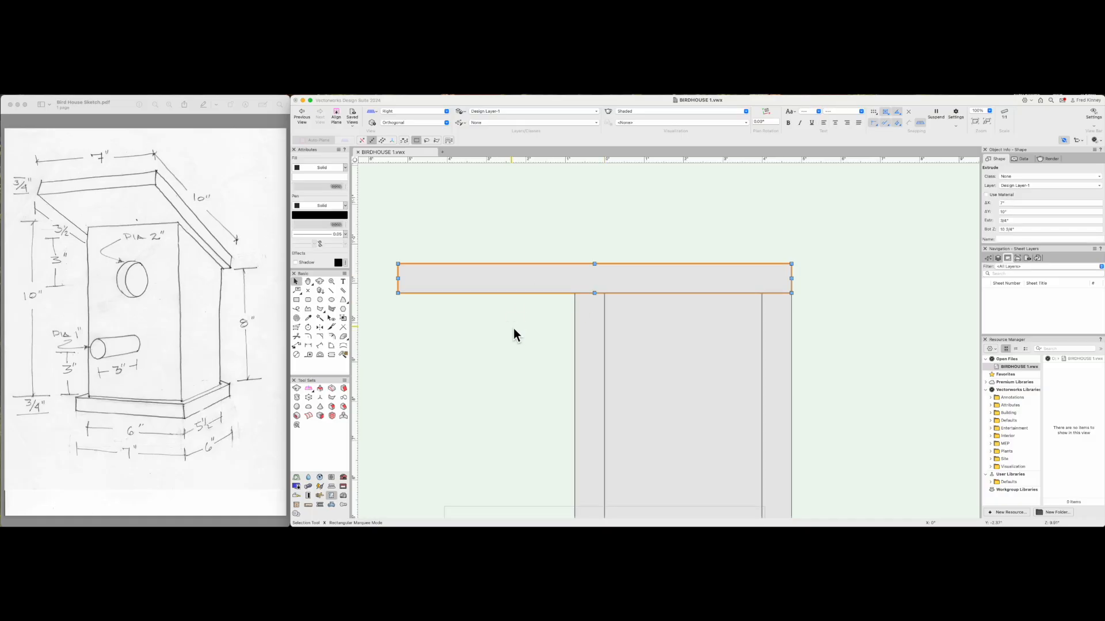
click(513, 328)
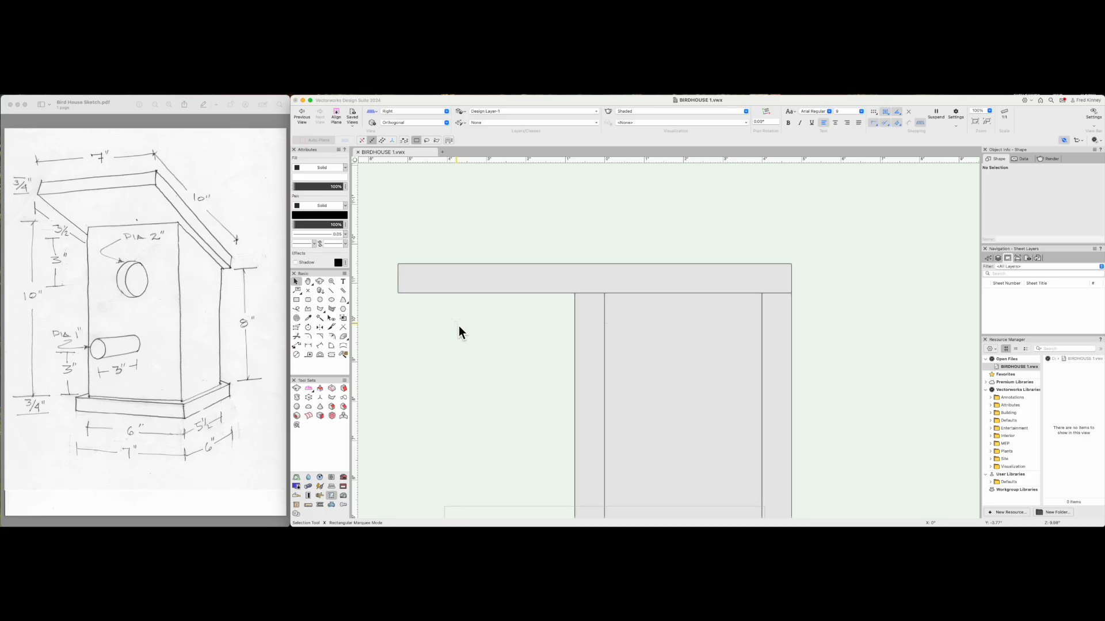
Create a rectangle 3 1/2" wide and 1/2" high, placing its top-left corner at the roof panel's lower front corner.
key(4)
key(4)
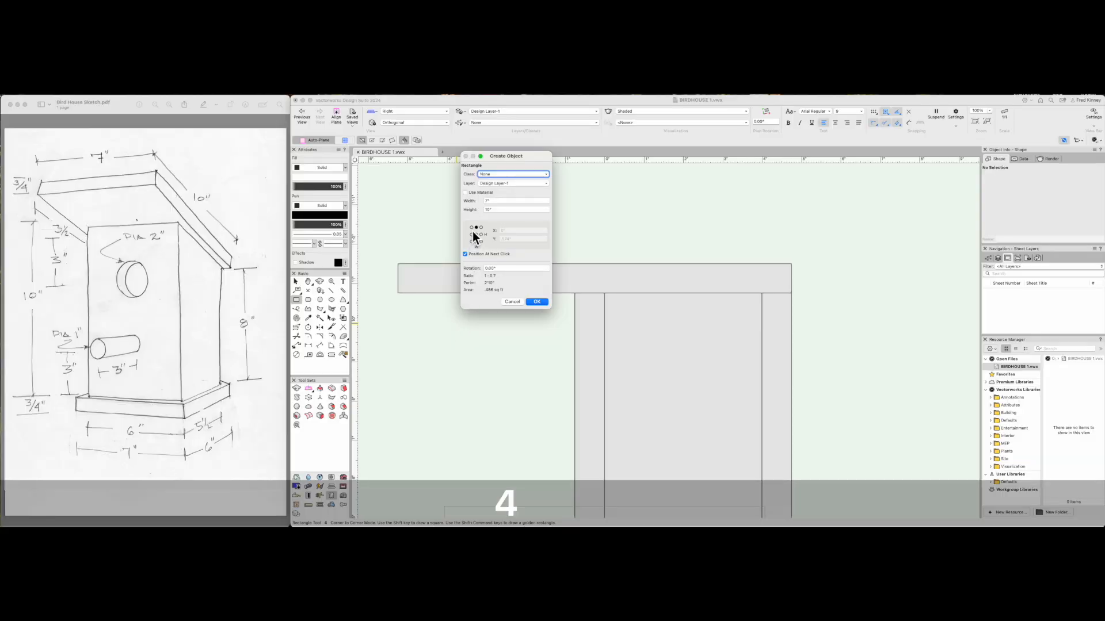
click(471, 228)
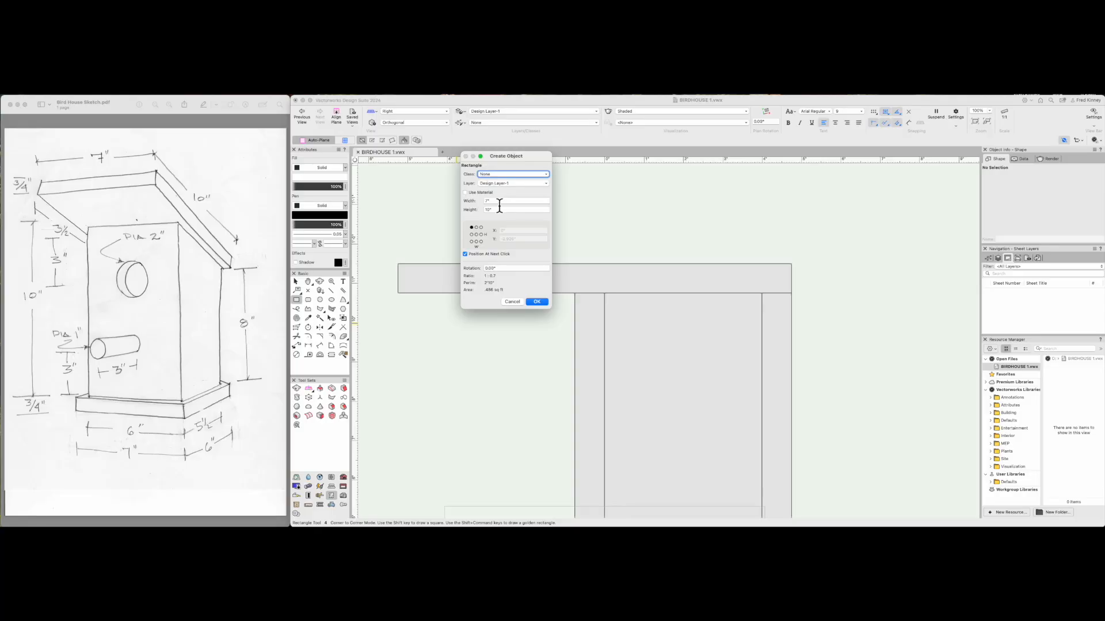
double_click(492, 201)
text(3.5)
click(493, 210)
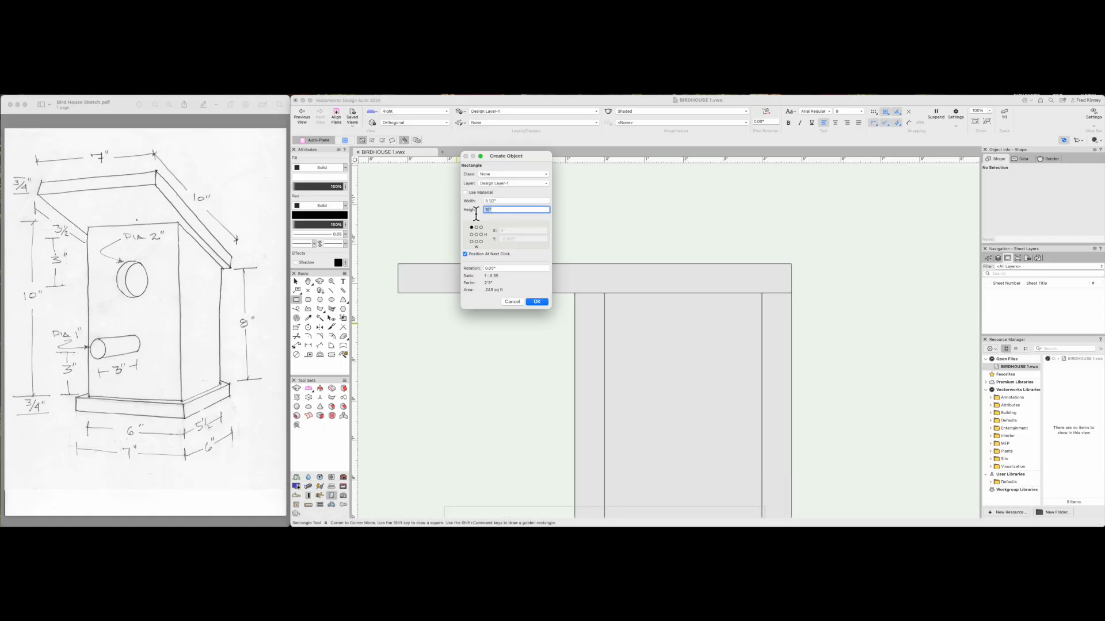
text(1)
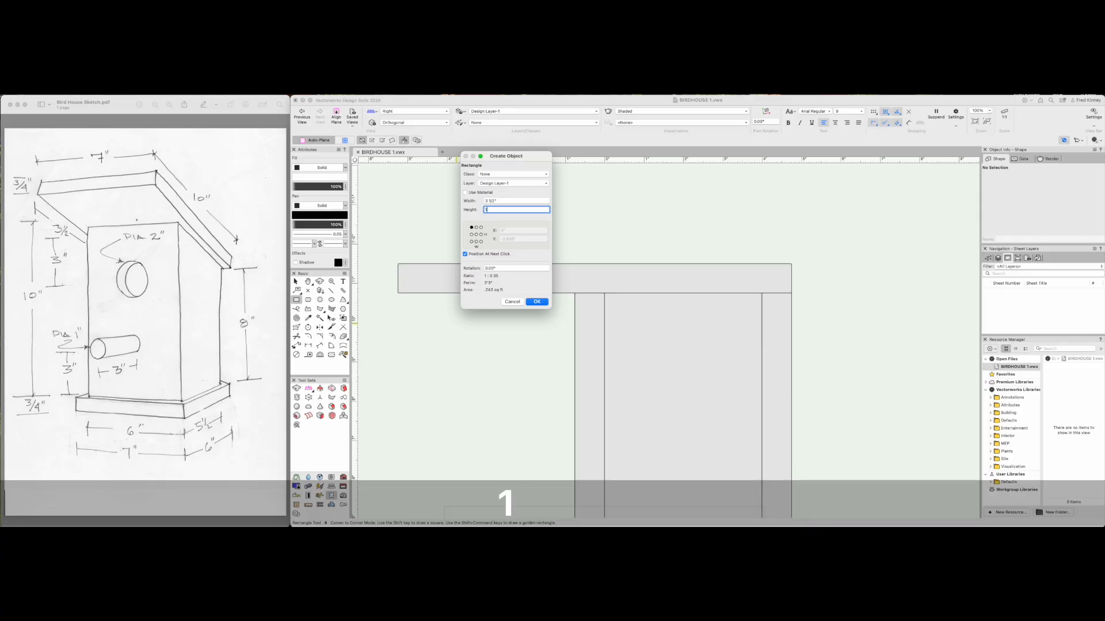
text(/2)
click(534, 301)
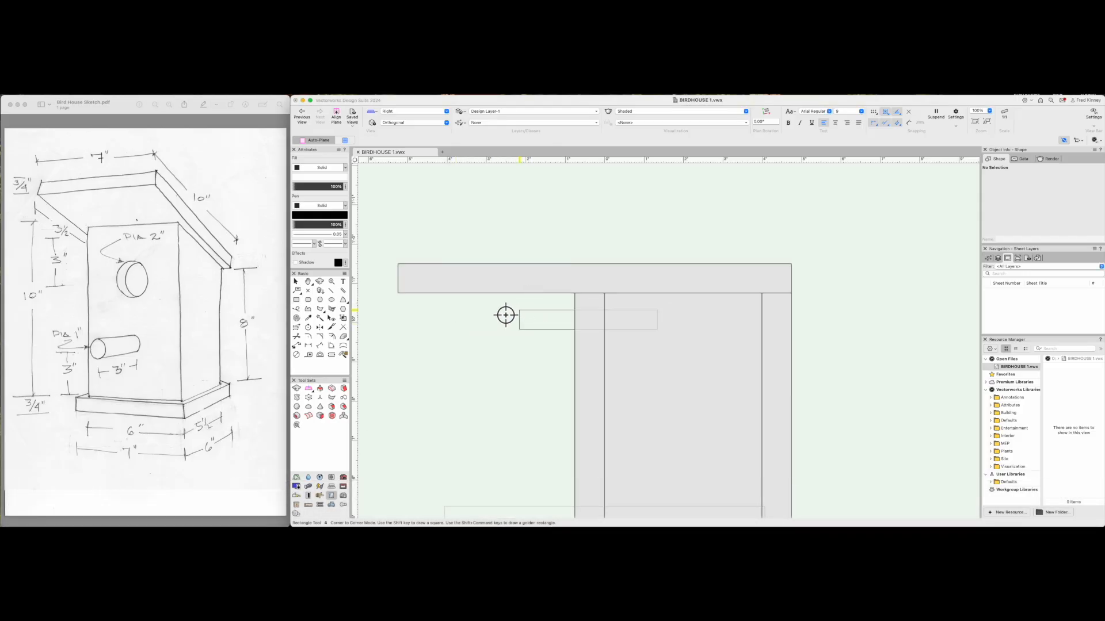
click(405, 301)
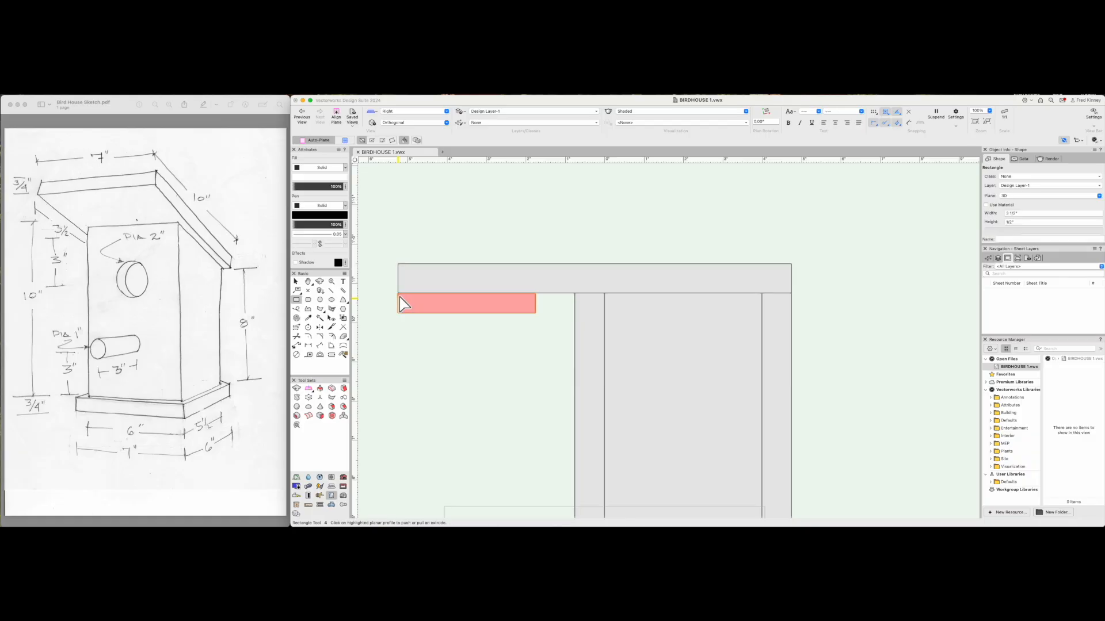
Extrude the 3 1/2" by 1/2" rectangle under the roof's front edge to 3/4" as a spacer block.
scroll(524, 341, down, 1)
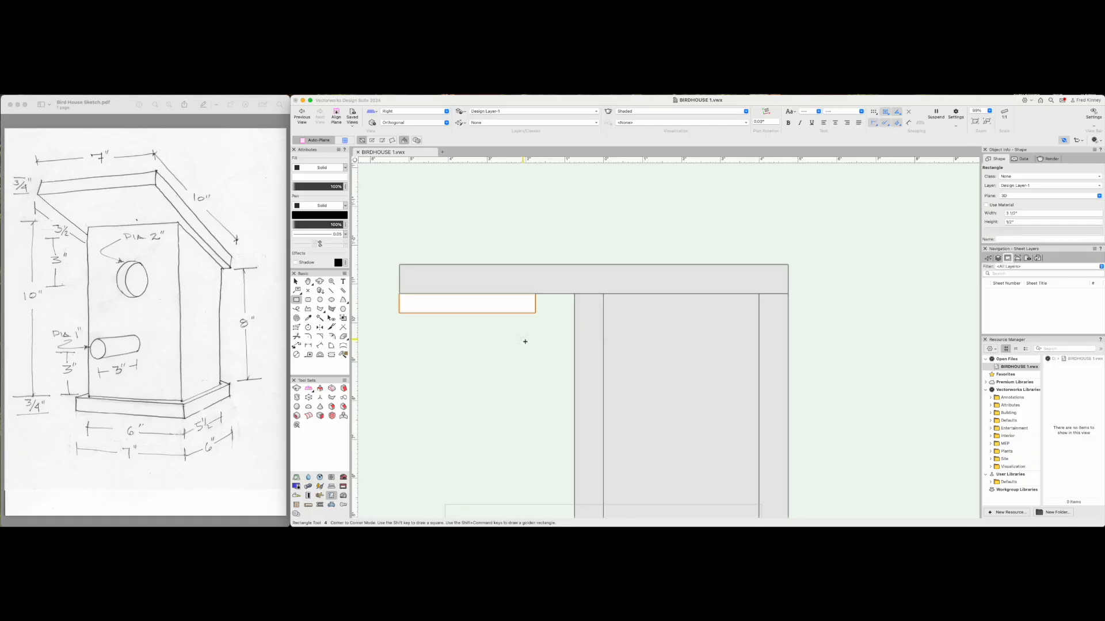
key(super+e)
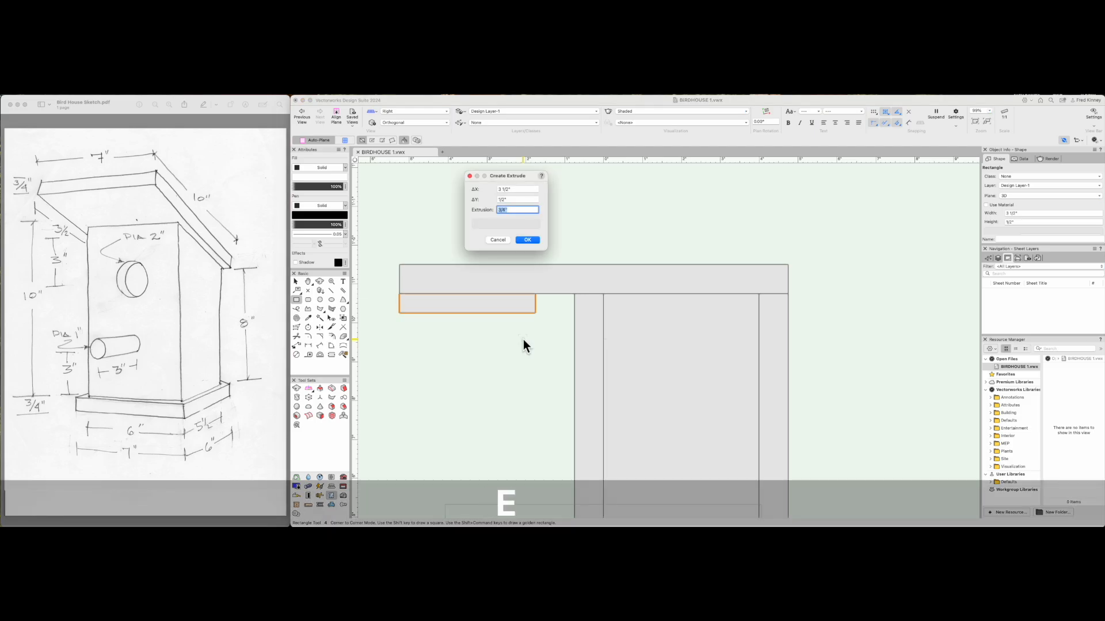
click(528, 239)
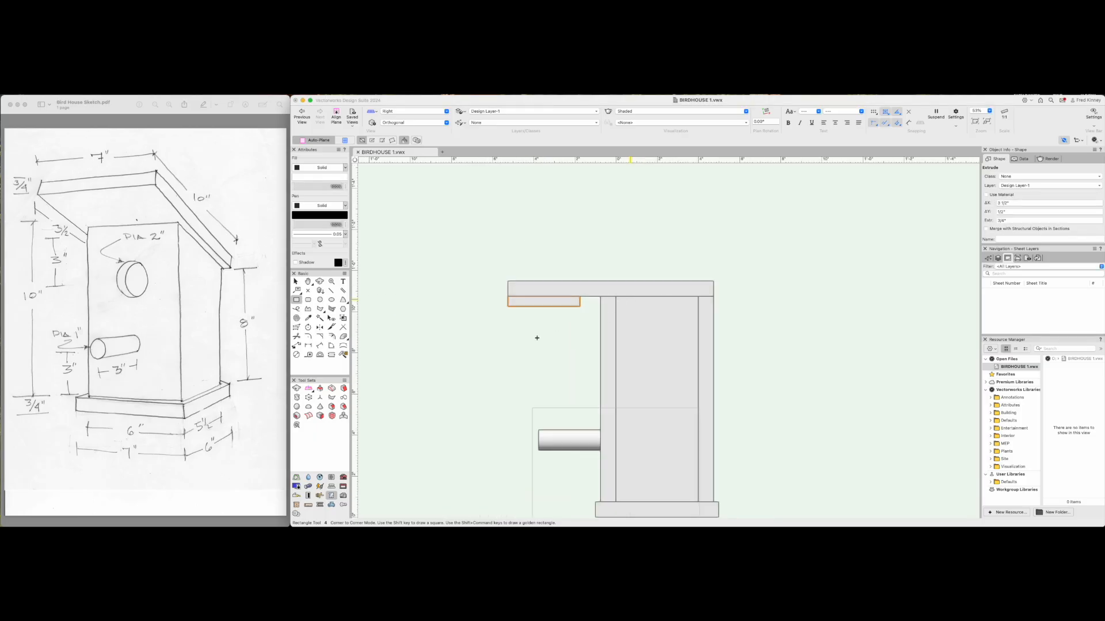
Move the roof panel and spacer together horizontally so the spacer's inner end meets the front panel's outer face, then deselect them.
key(x)
scroll(554, 341, up, 2)
shift+click(522, 242)
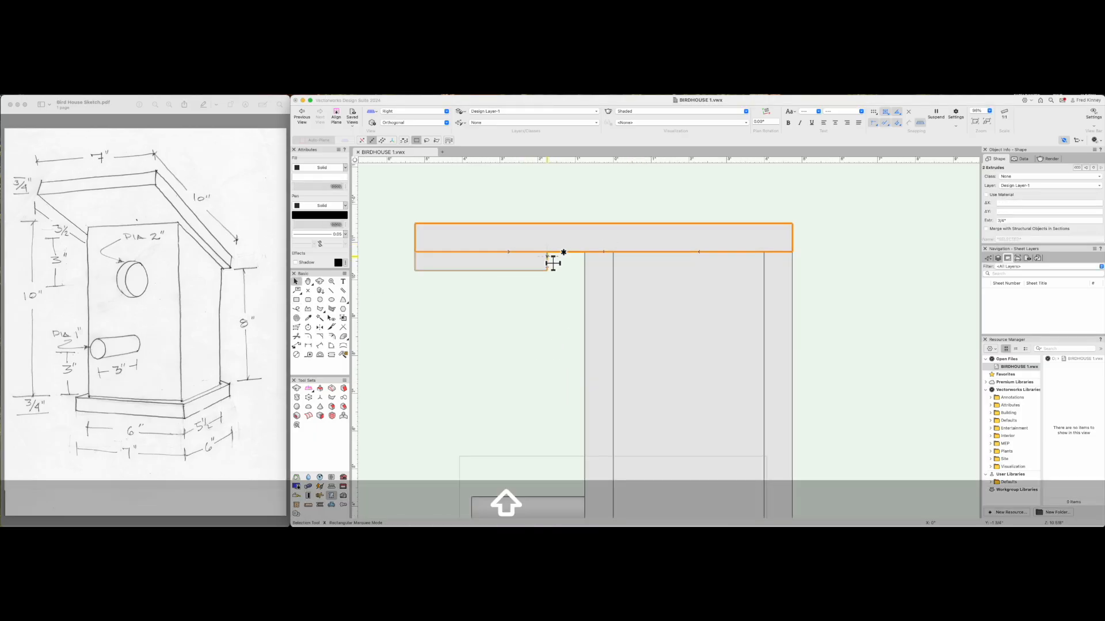
scroll(550, 257, up, 2)
shift+drag(552, 262, 623, 261)
click(536, 330)
scroll(536, 329, down, 2)
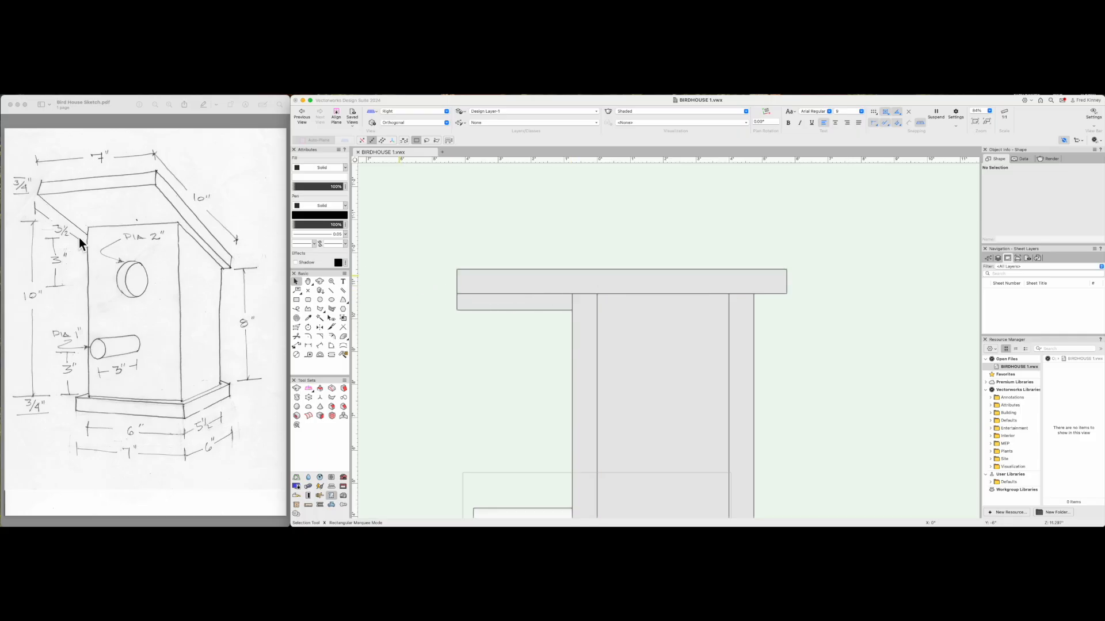
Delete the 3 1/2" spacer block beneath the roof overhang.
click(500, 305)
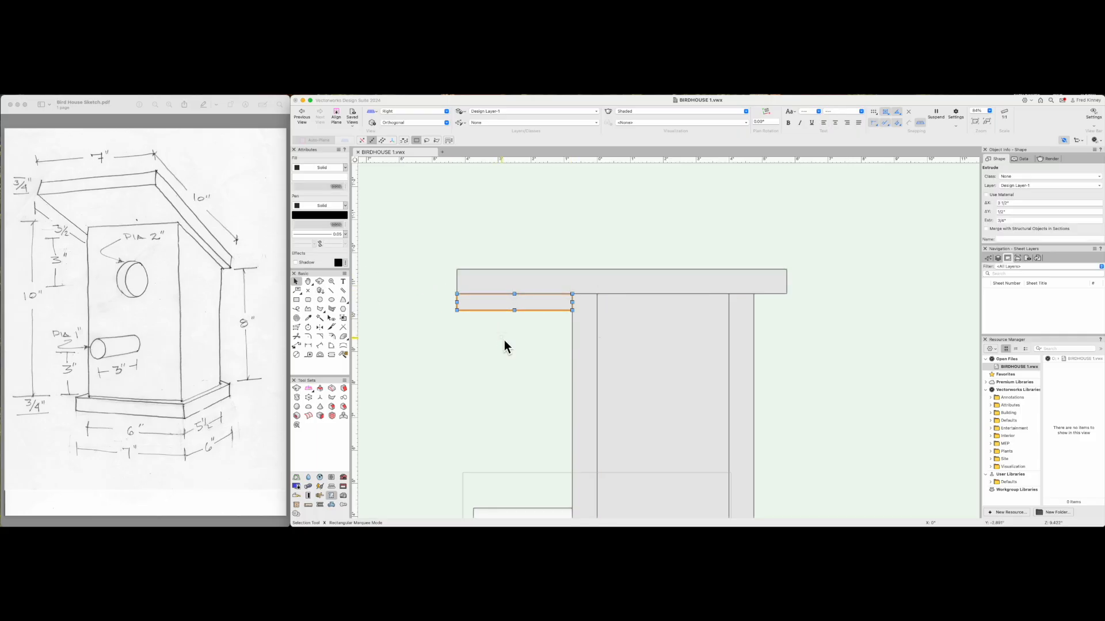
key(BackSpace)
scroll(516, 317, down, 1)
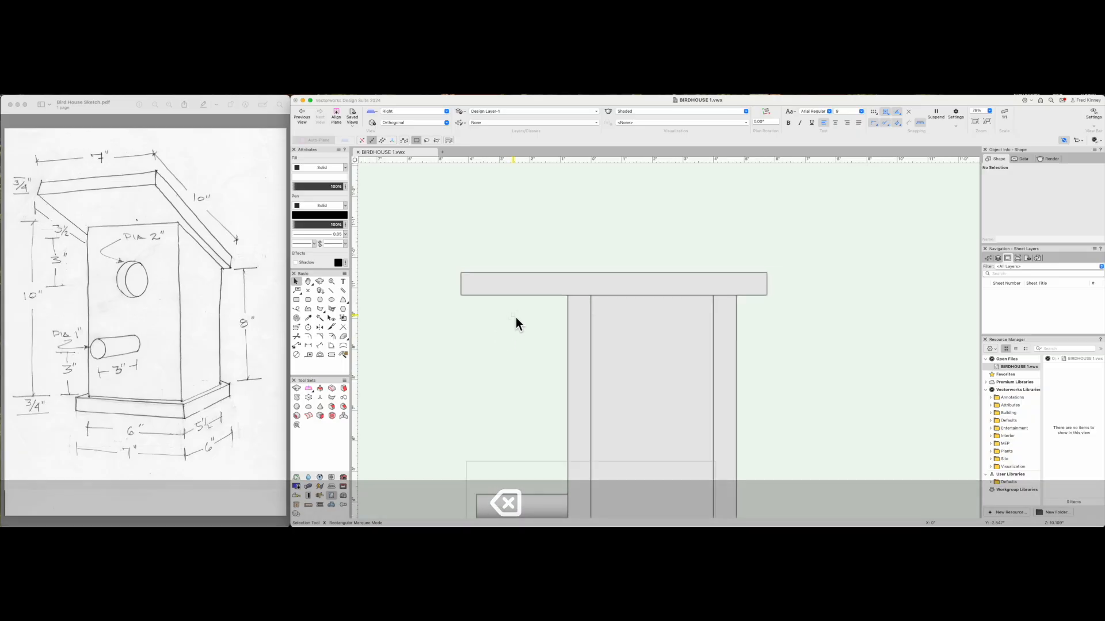
Mirror a duplicate of the back panel across its vertical rear face.
click(597, 285)
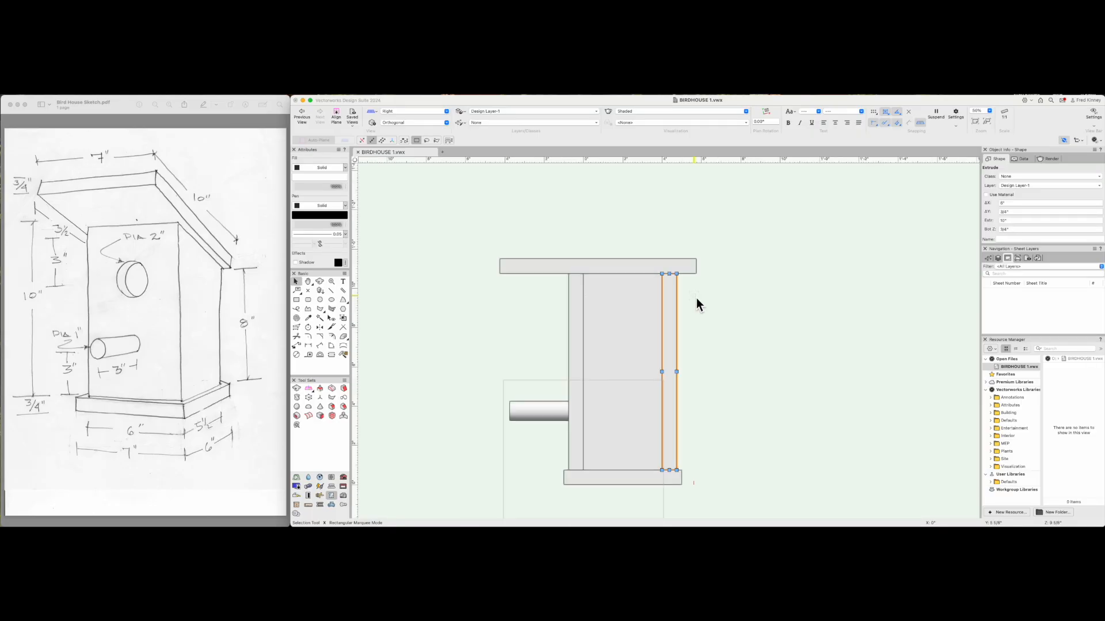
scroll(697, 298, up, 3)
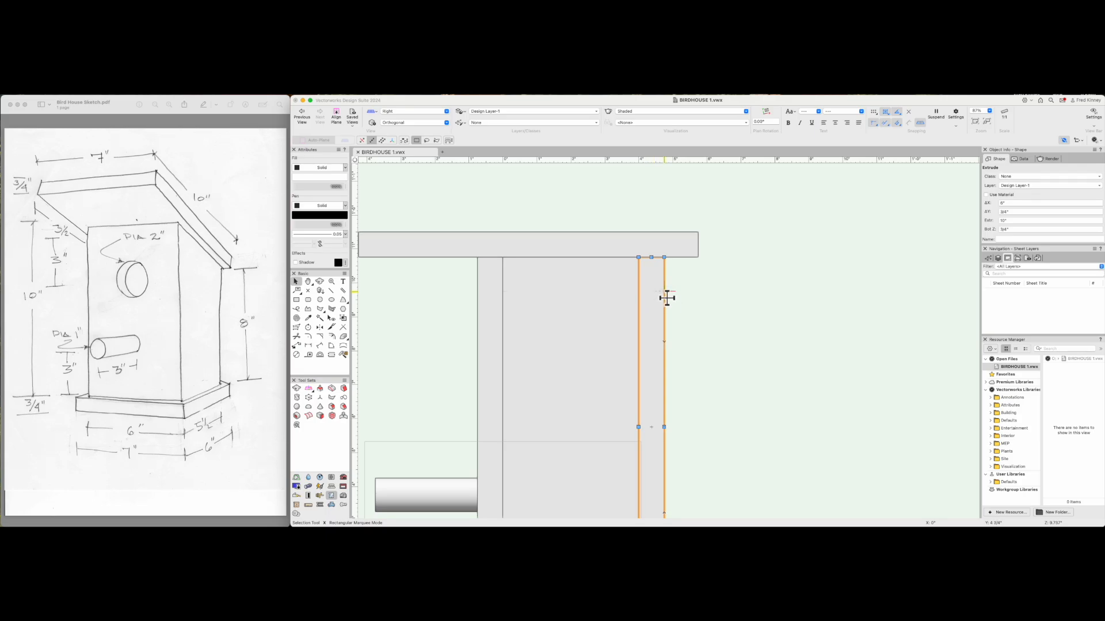
key(equal)
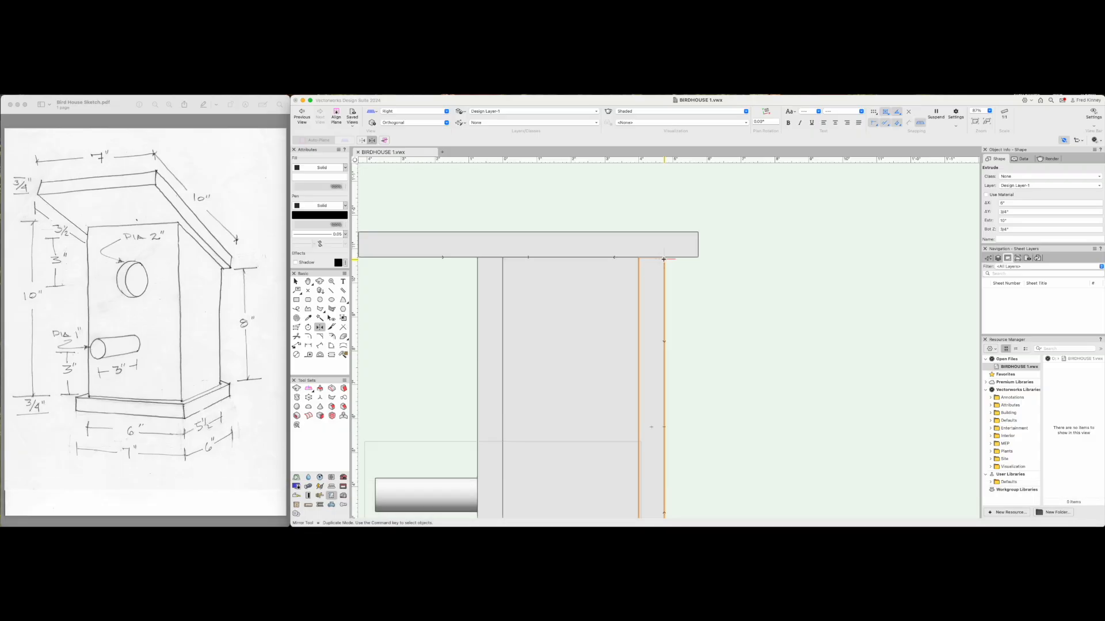
click(664, 260)
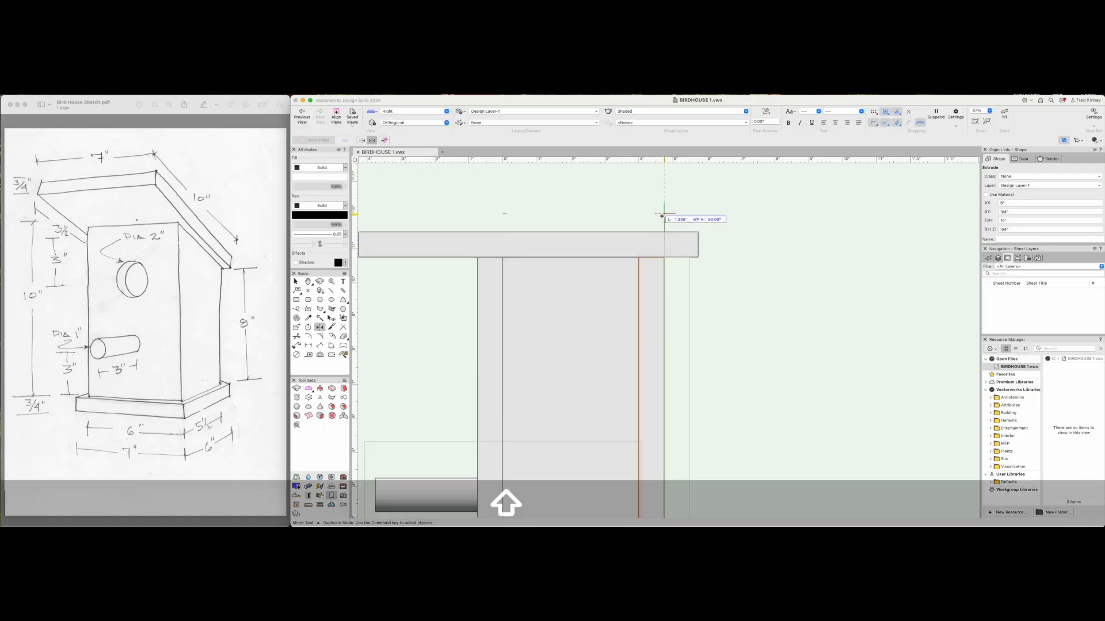
click(661, 215)
scroll(696, 294, down, 4)
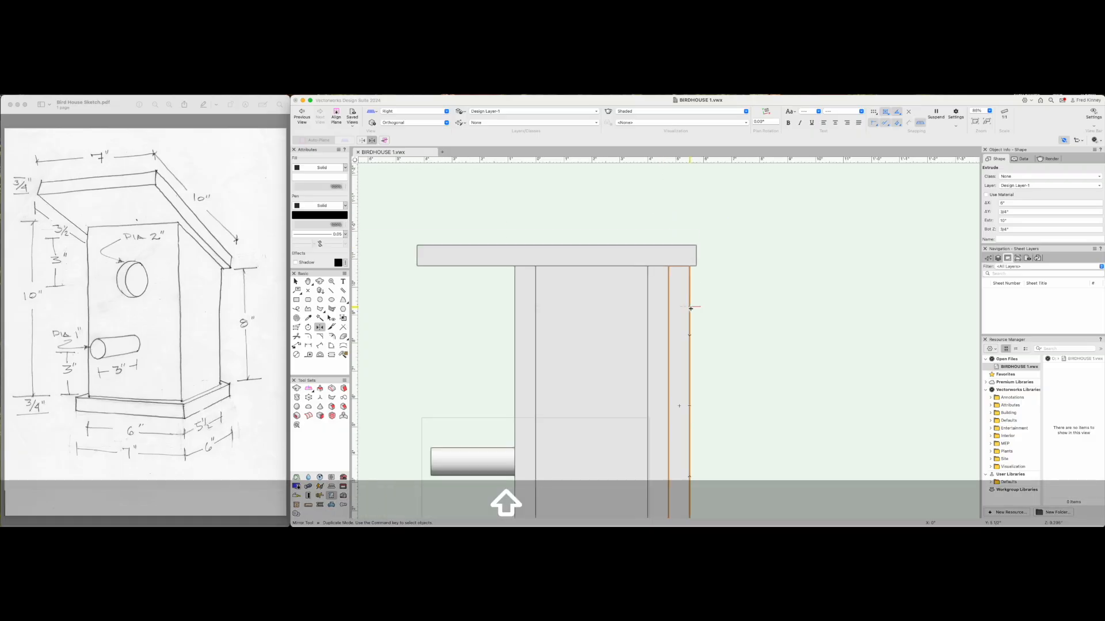
key(x)
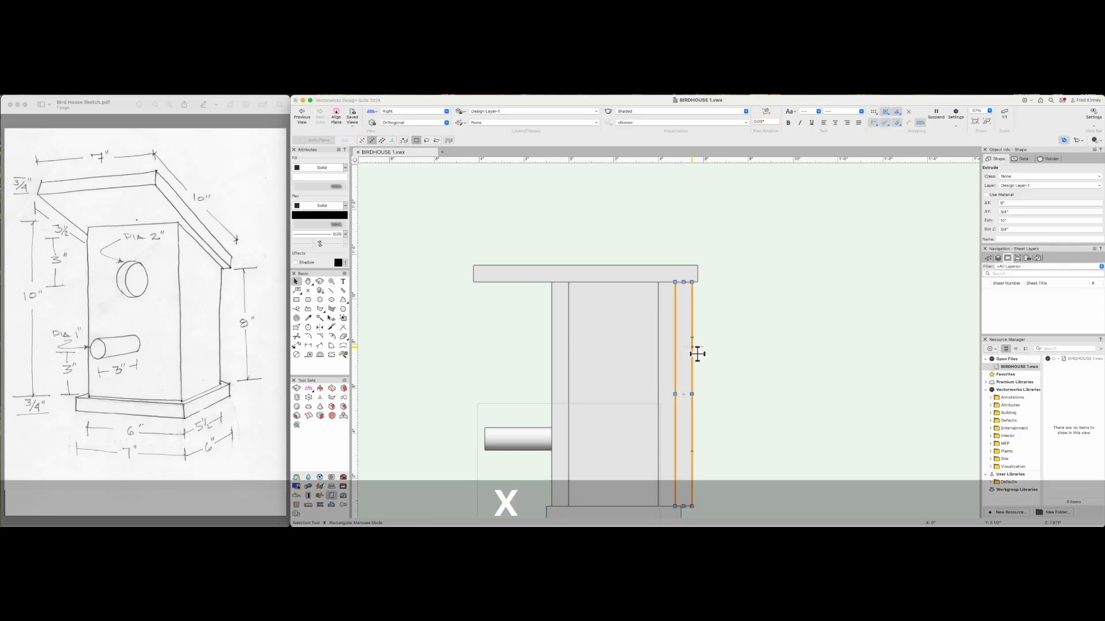
Set the duplicated back panel's extrusion height to 8" and deselect it.
click(1004, 220)
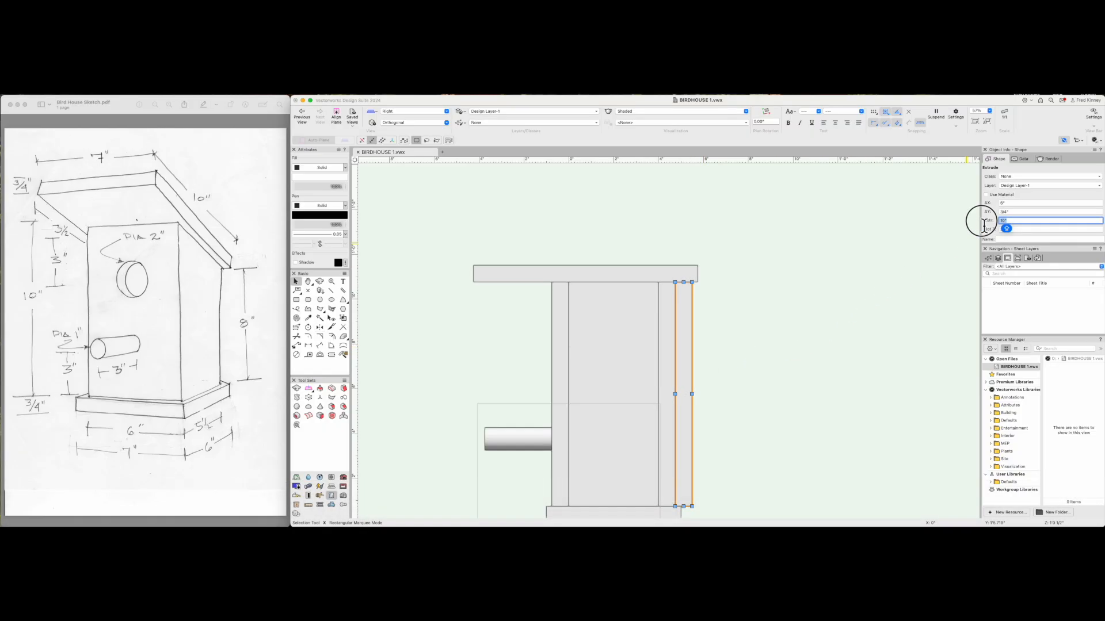
text(8)
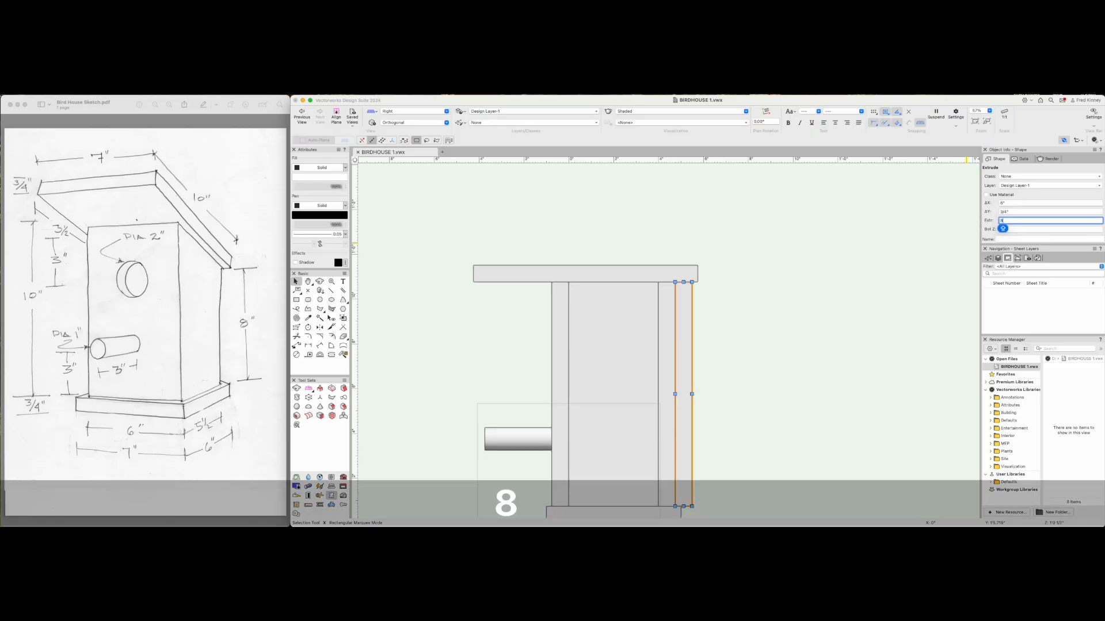
key(Return)
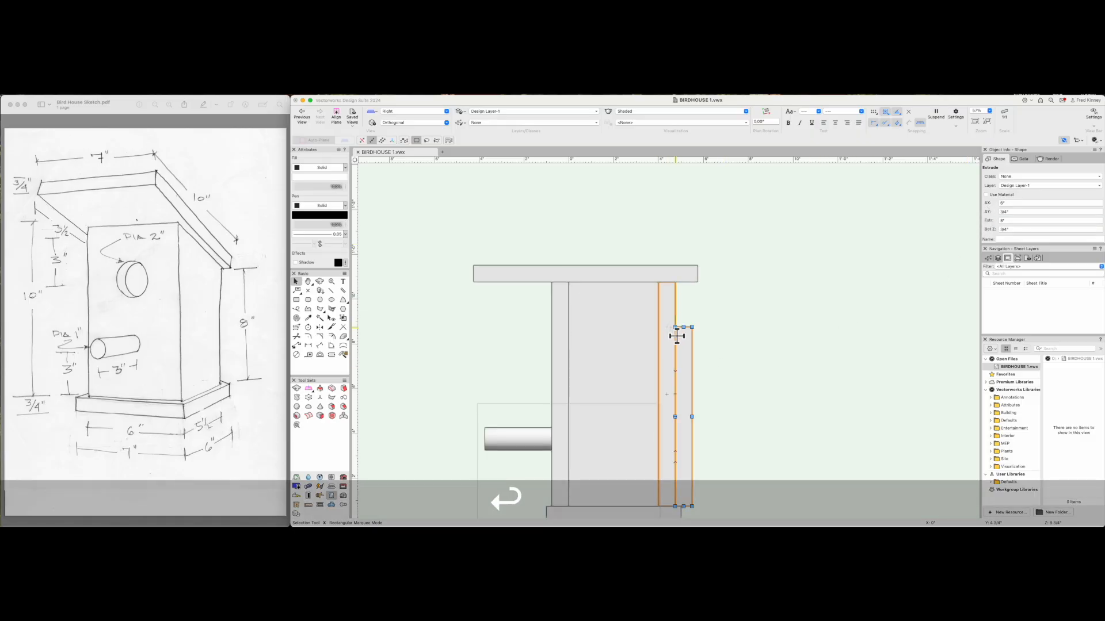
click(738, 322)
click(693, 333)
click(759, 343)
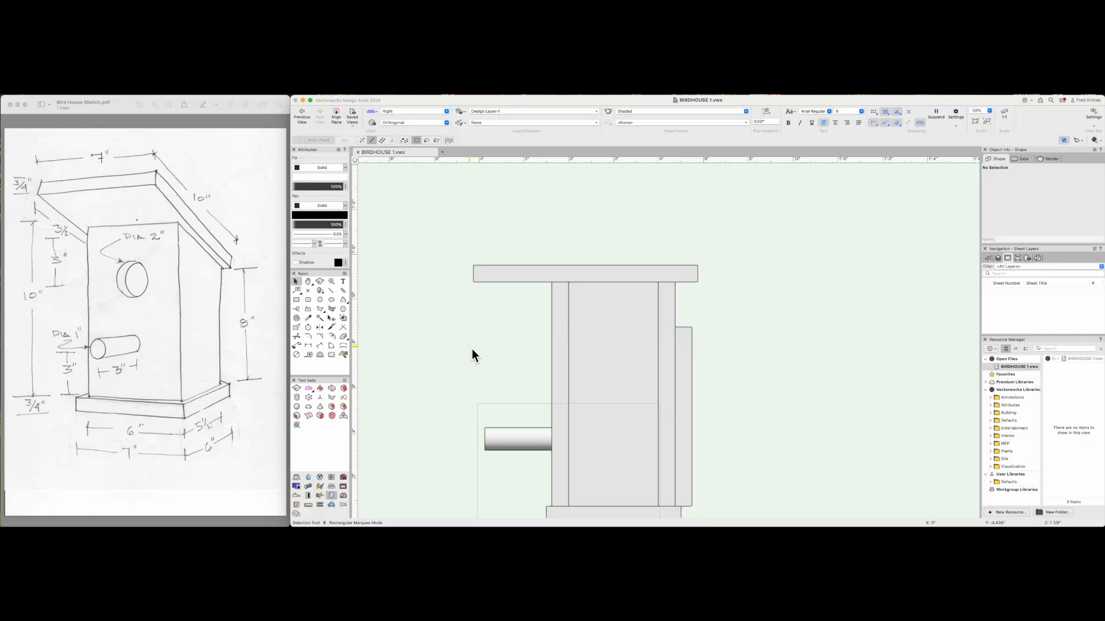
scroll(472, 349, up, 2)
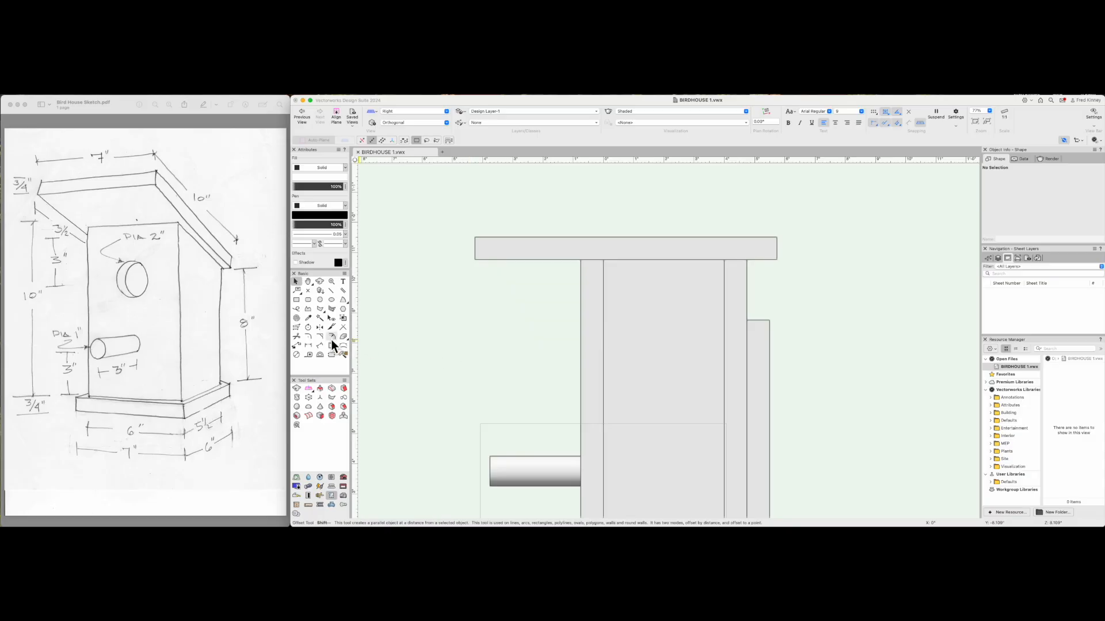
click(307, 329)
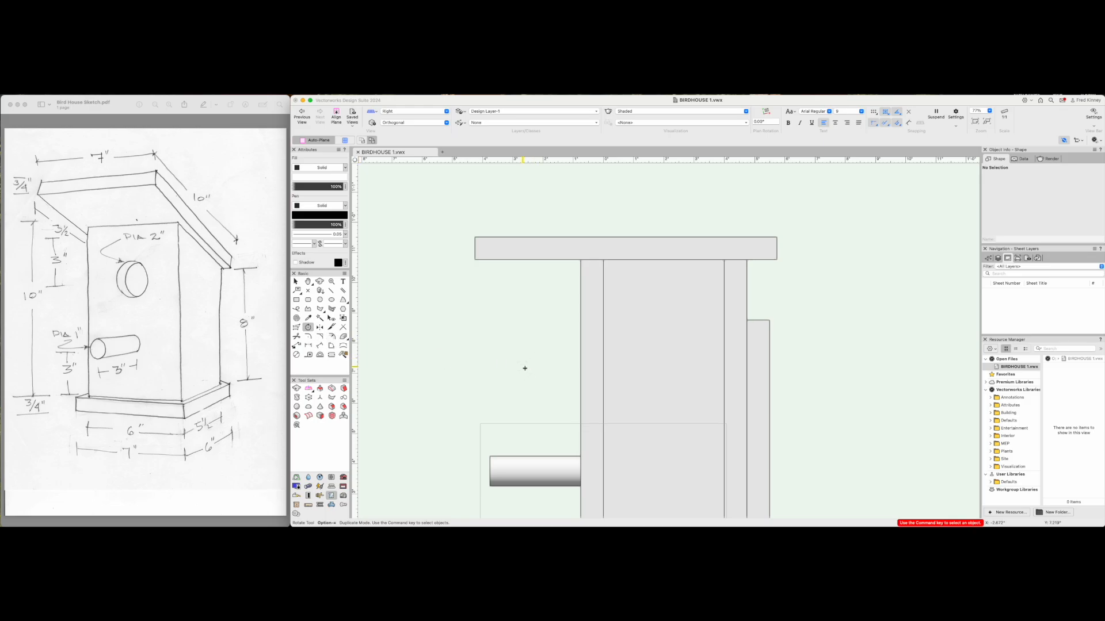
key(alt+equal)
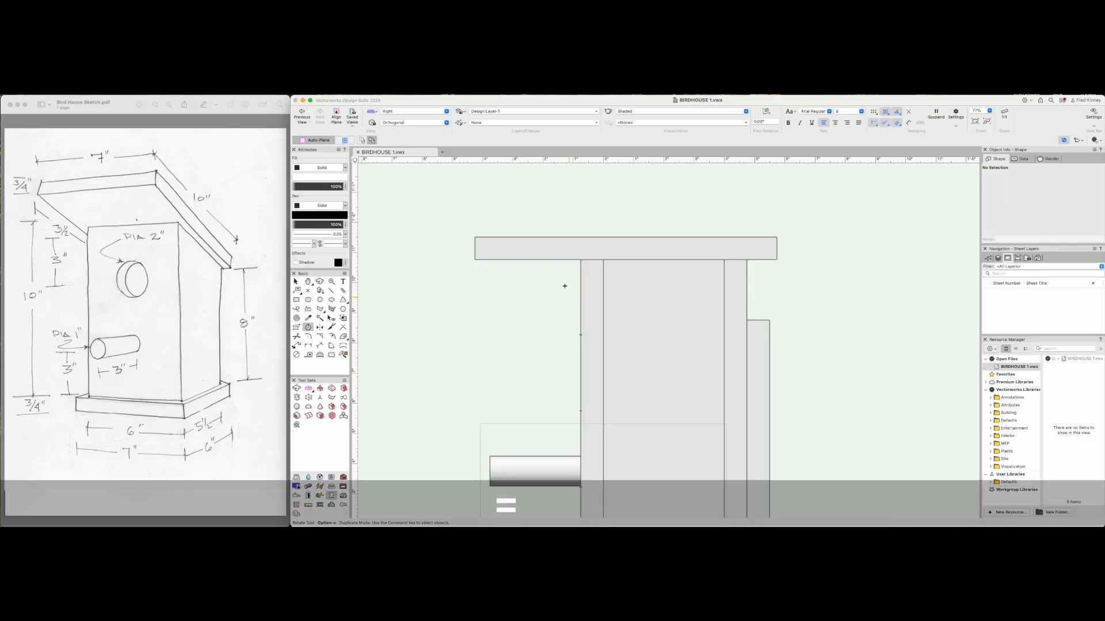
key(x)
click(762, 325)
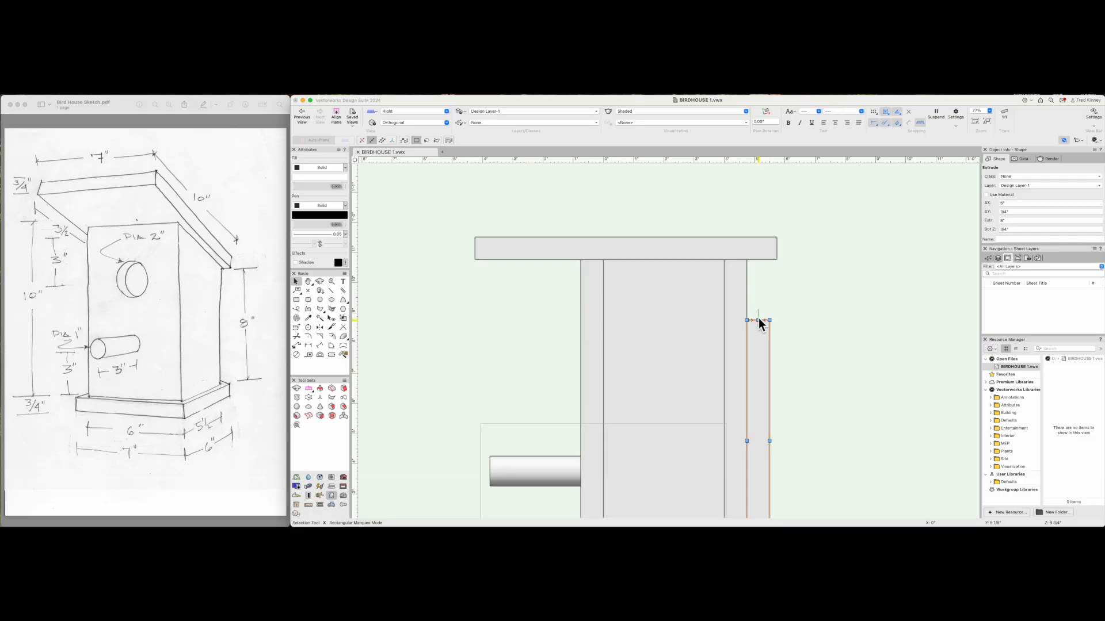
click(760, 303)
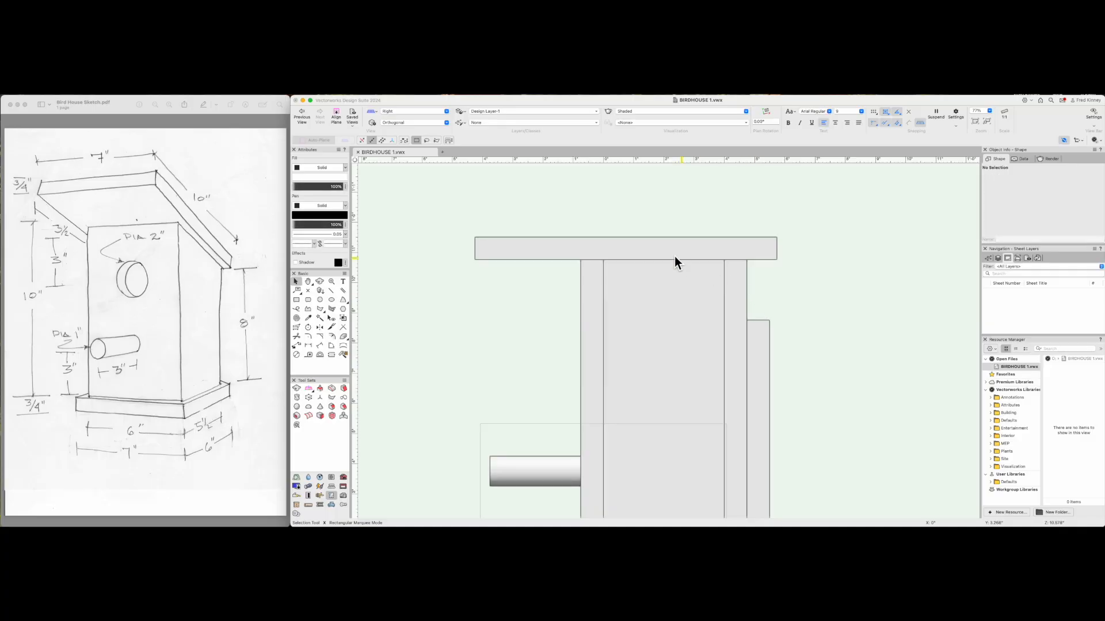
Rotate a duplicate of the roof panel about the front panel's upper outer corner, sloping it down to the inner upper corner of the 8" panel.
click(620, 254)
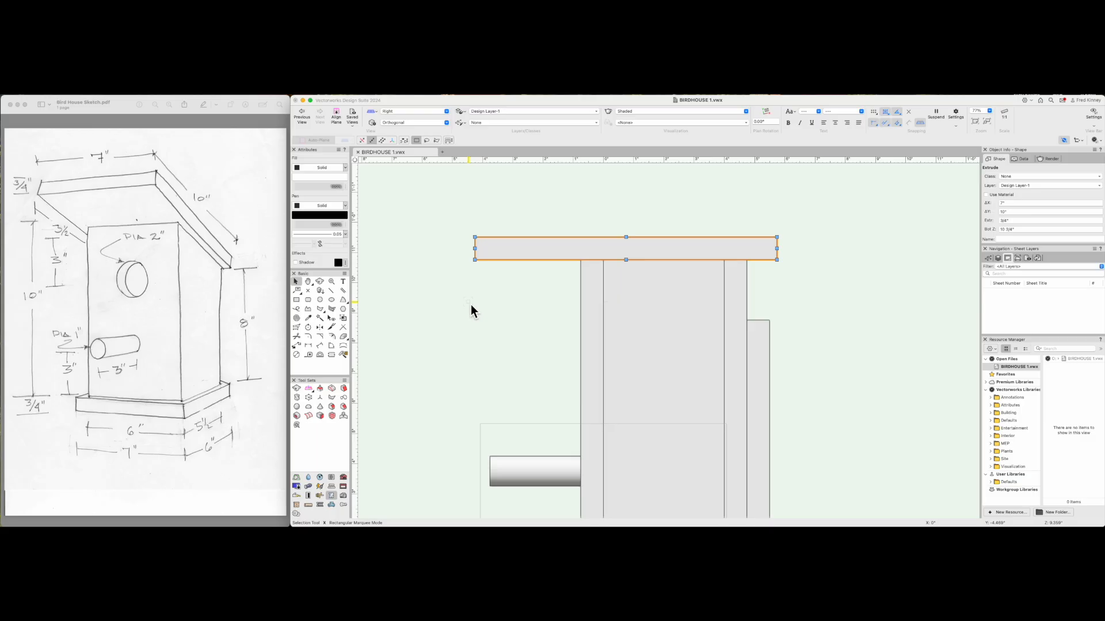
key(alt+=)
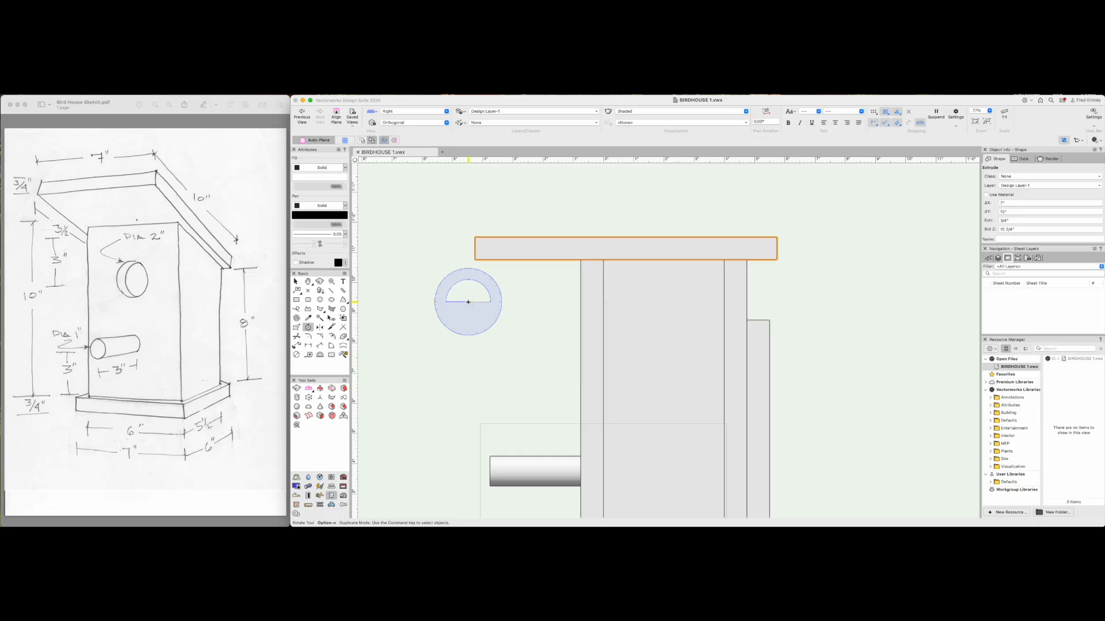
click(579, 261)
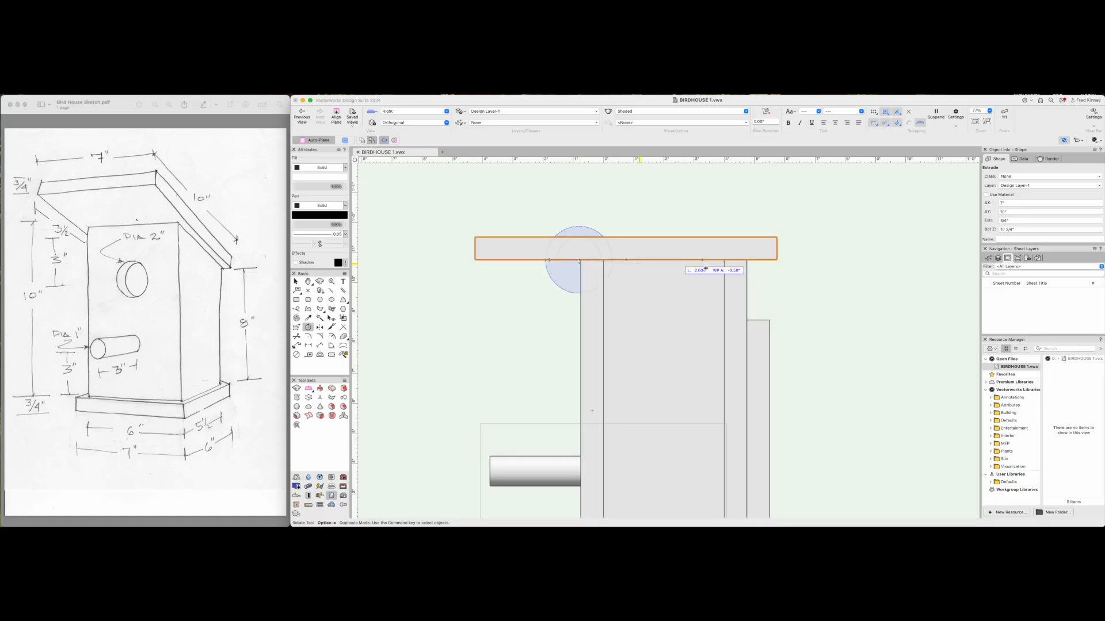
click(749, 262)
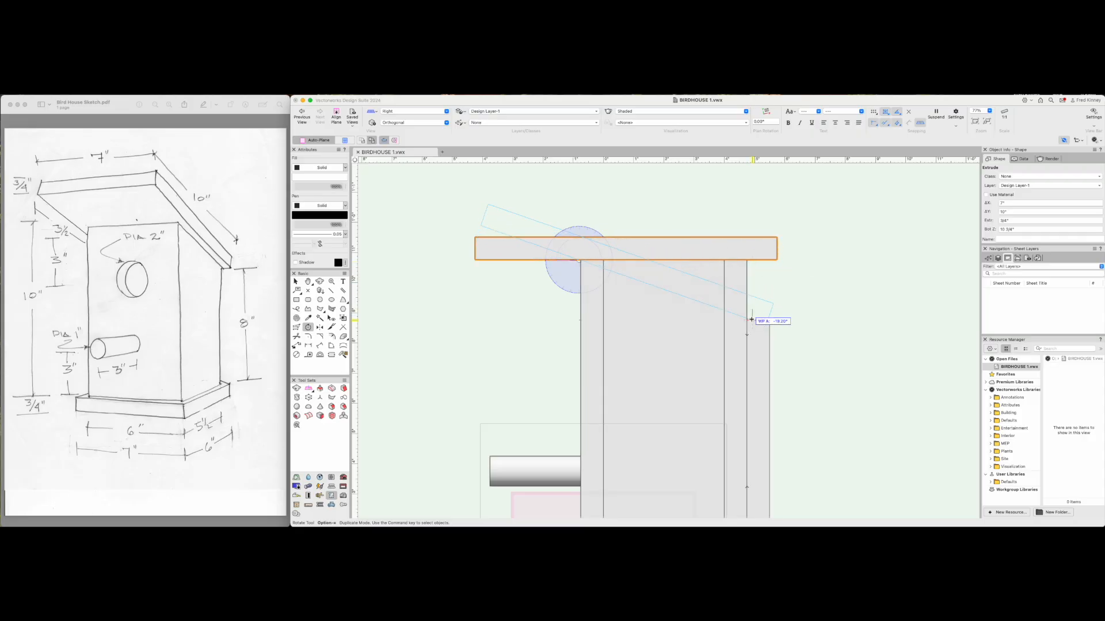
scroll(752, 319, up, 10)
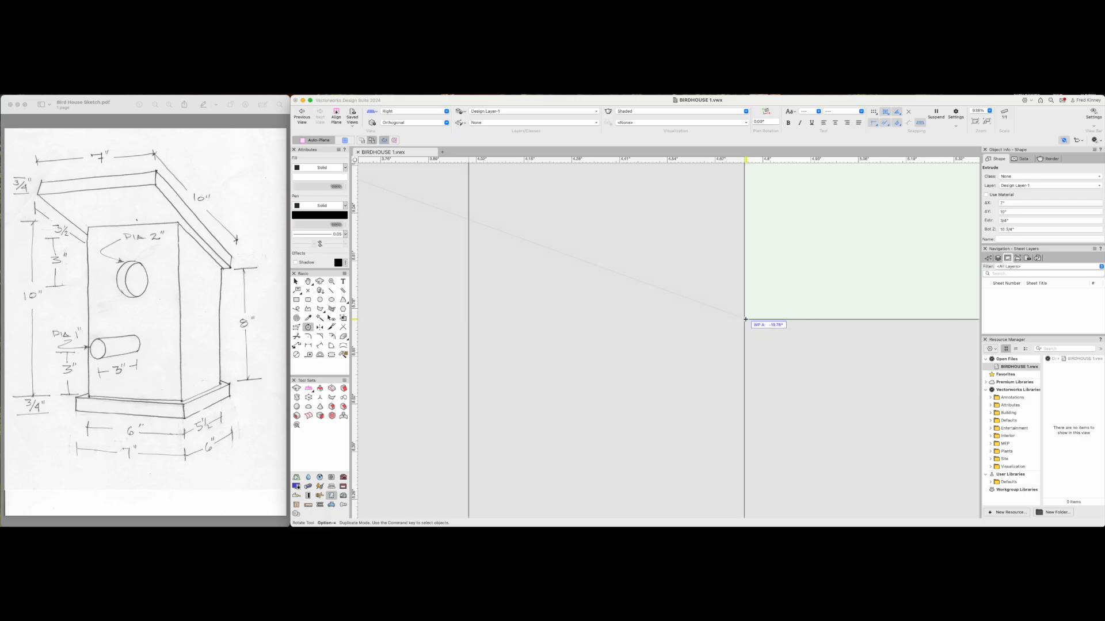
click(748, 321)
scroll(696, 330, down, 7)
scroll(696, 329, down, 3)
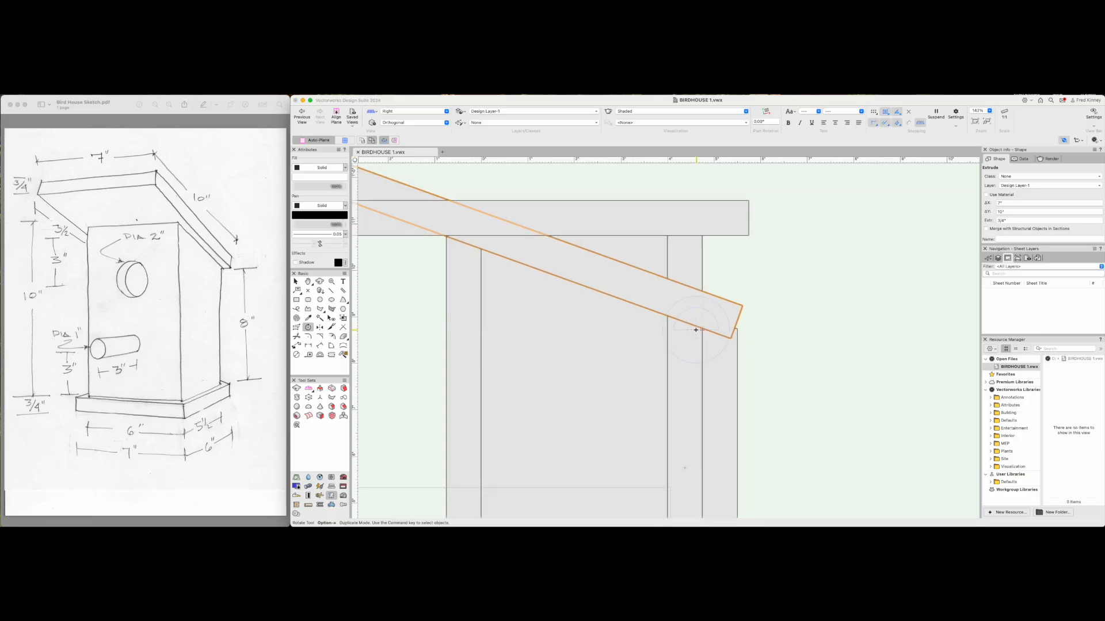
Delete the 8" reference panel behind the birdhouse and the original horizontal roof panel.
key(x)
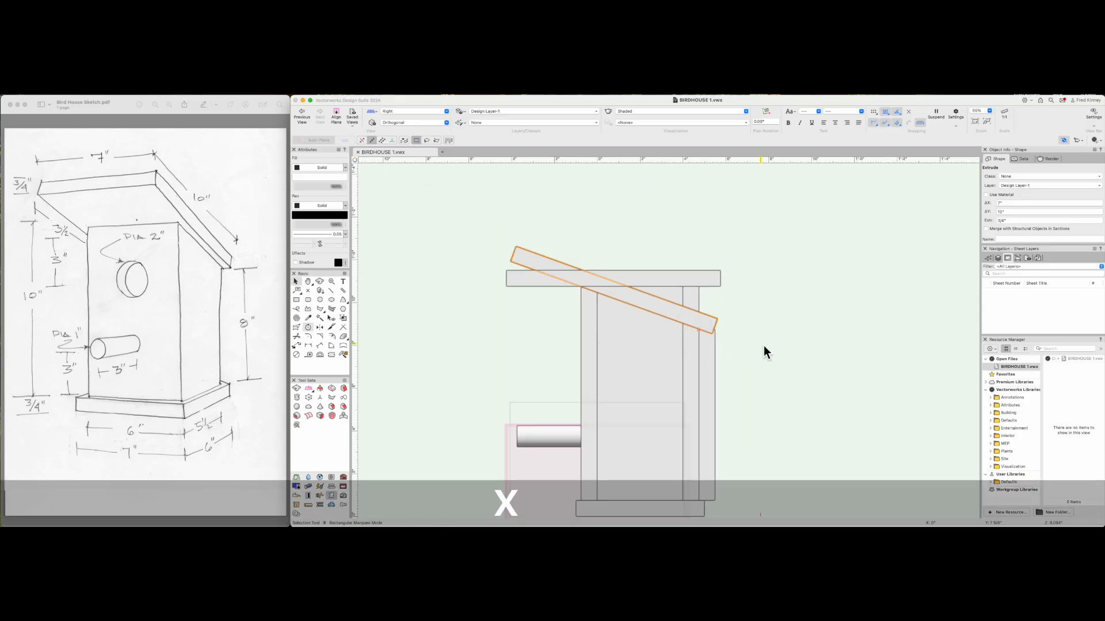
click(764, 347)
click(715, 373)
key(BackSpace)
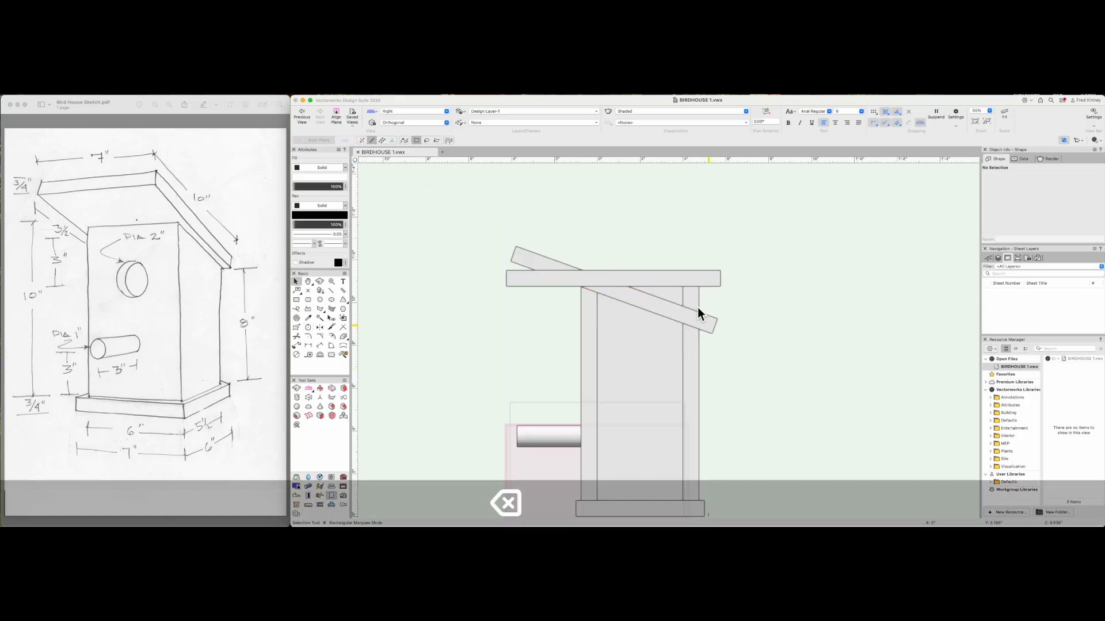
click(682, 275)
key(BackSpace)
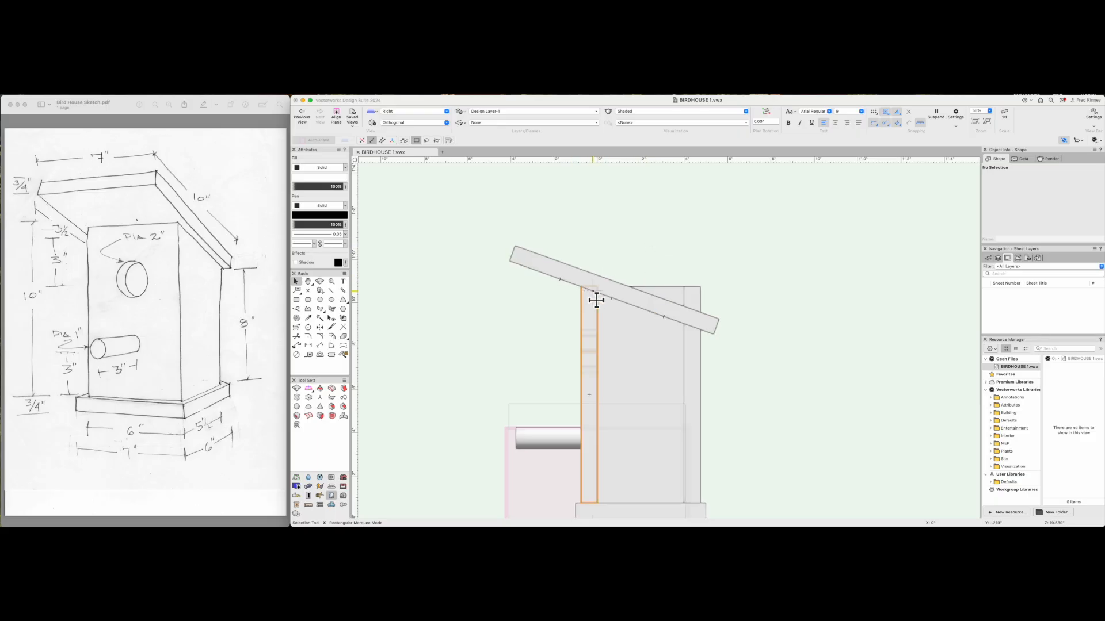
Mirror a duplicate of the sloped roof panel across its upper face.
scroll(596, 300, up, 3)
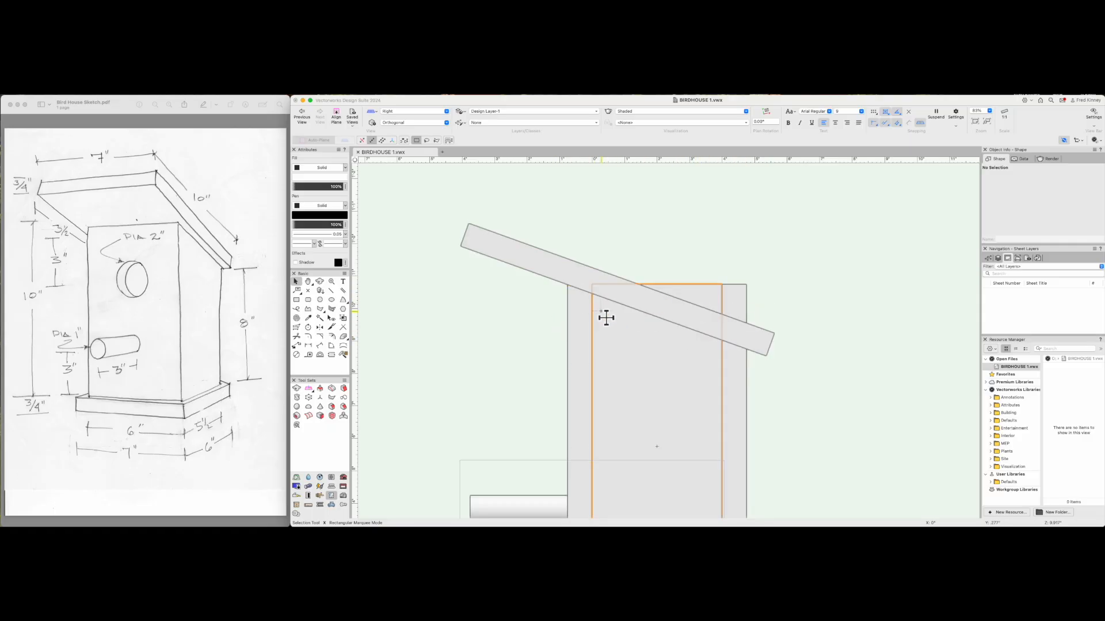
scroll(606, 317, down, 2)
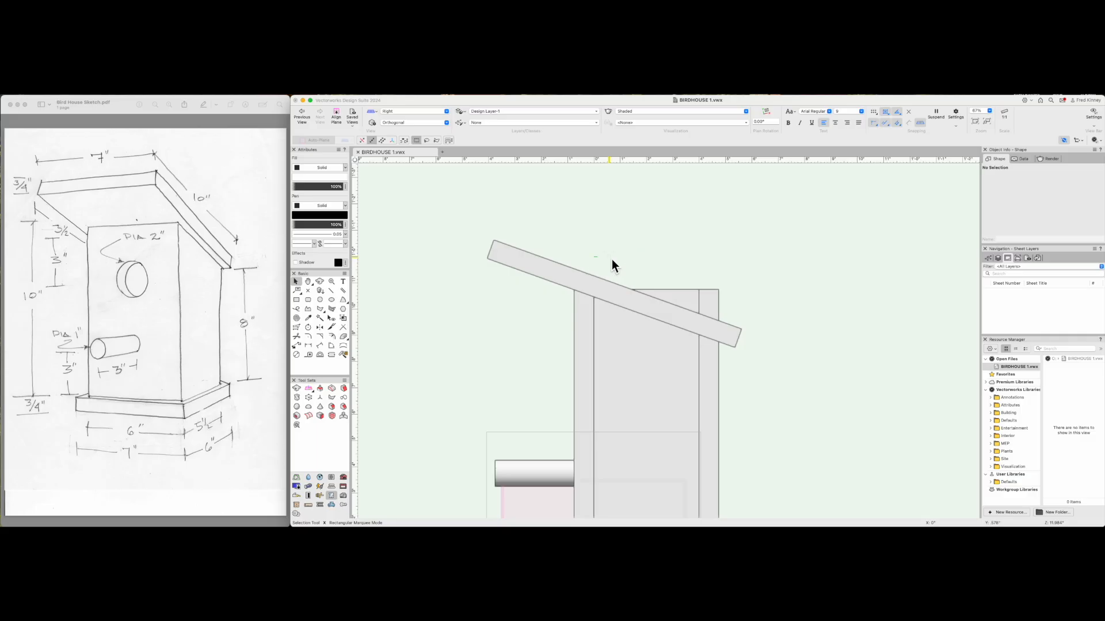
click(584, 286)
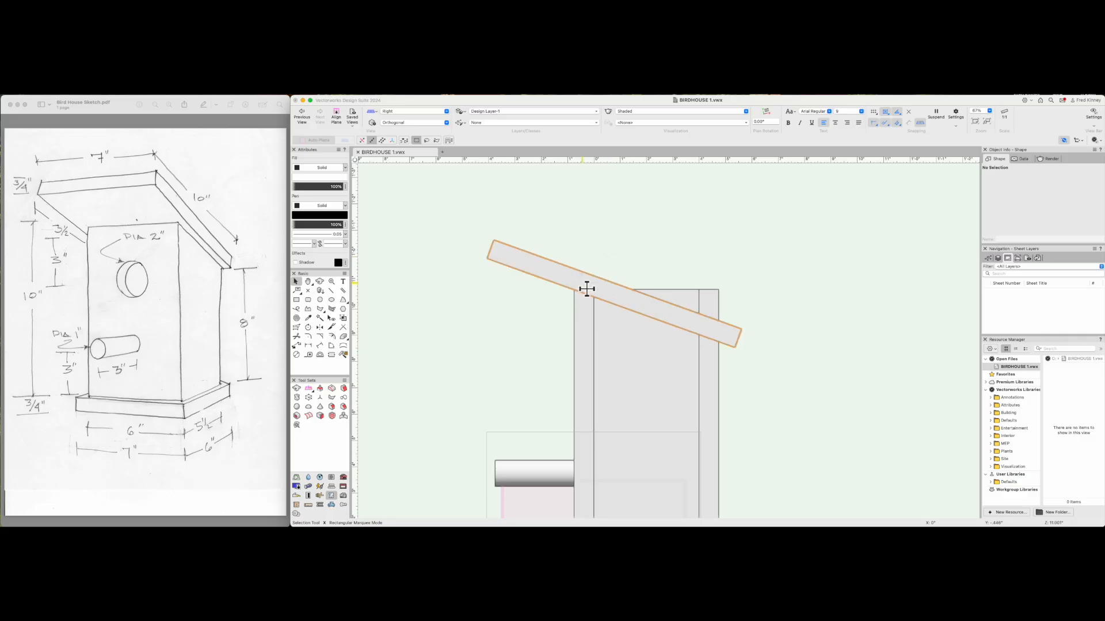
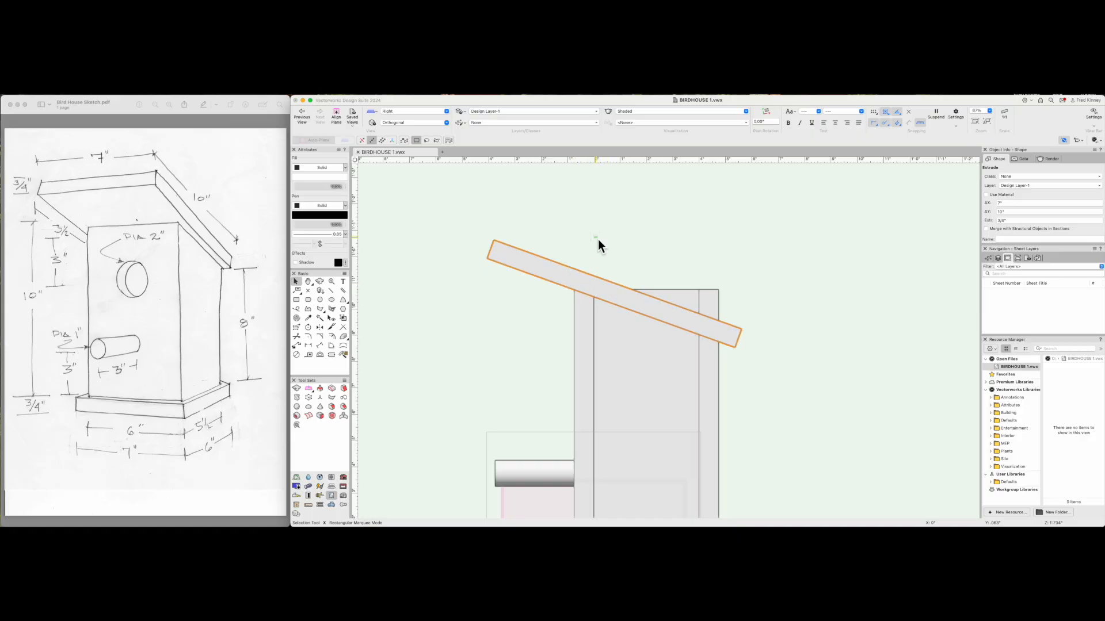
key(7)
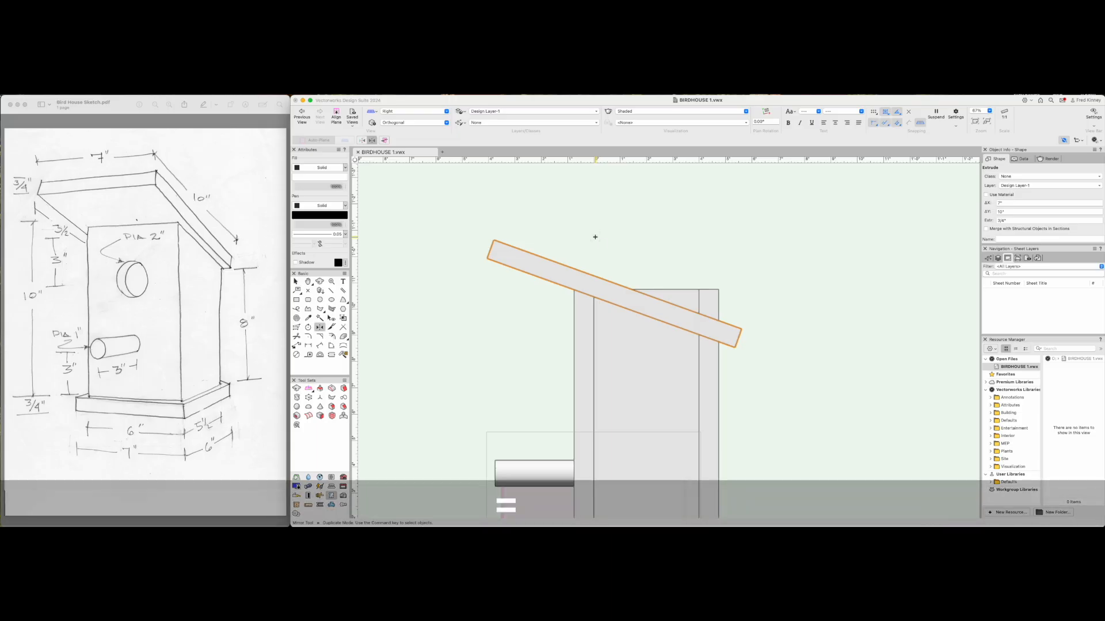
click(493, 241)
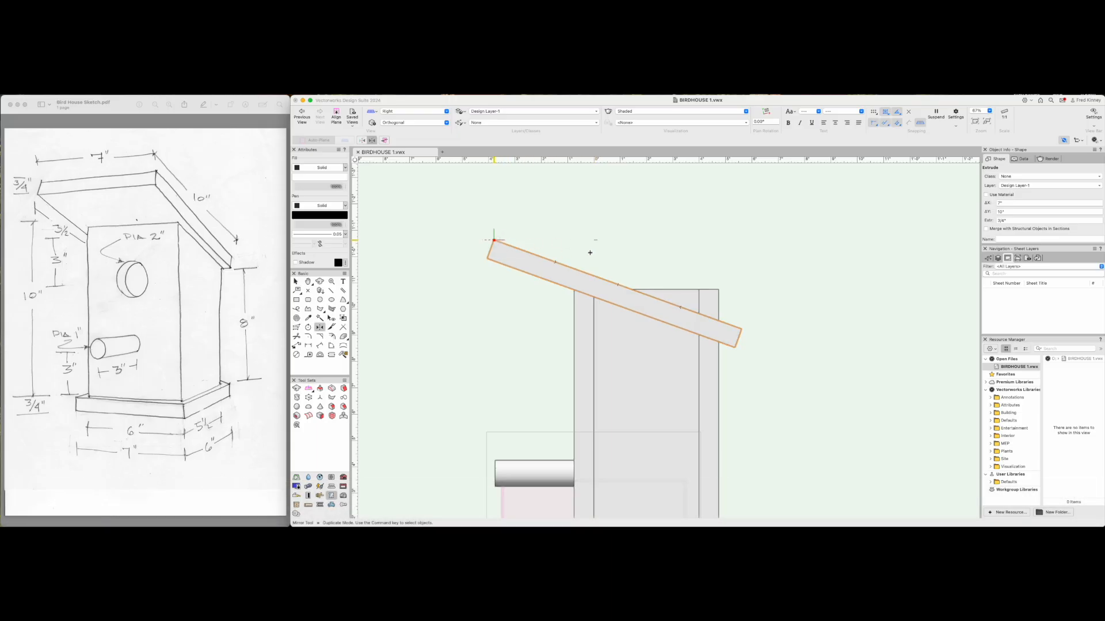
click(742, 326)
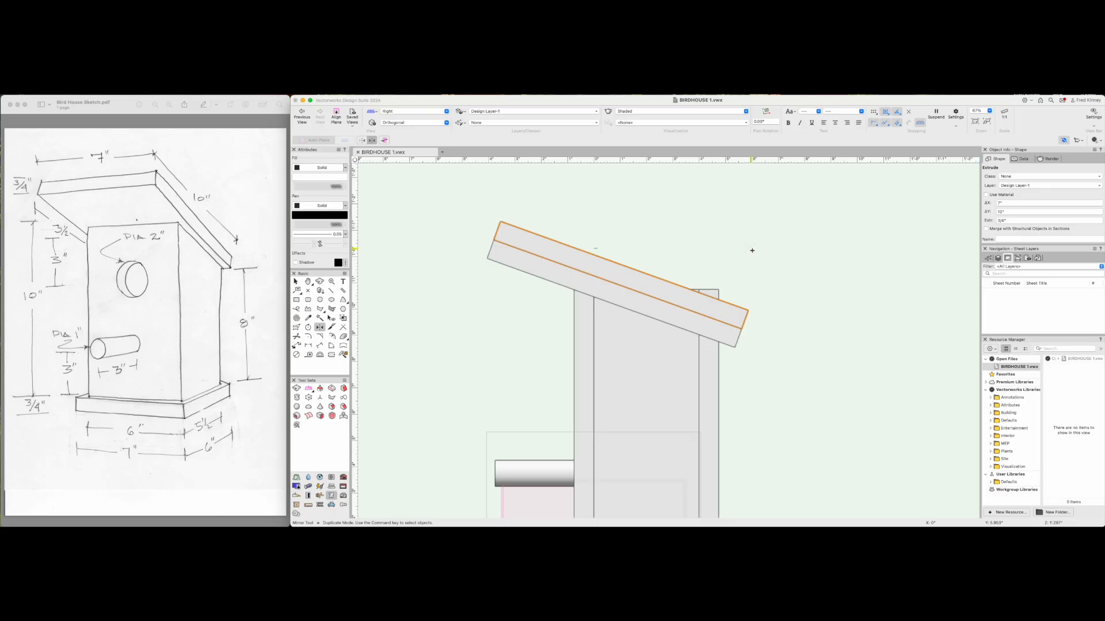
Set the duplicated roof panel's extrusion thickness to 2".
key(x)
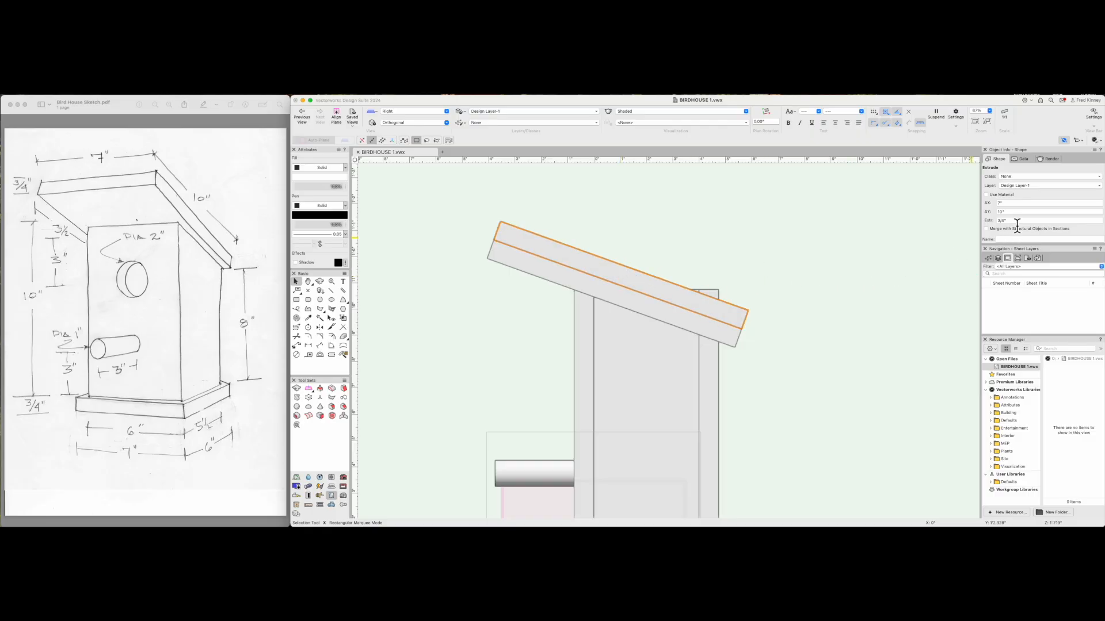
click(994, 222)
text(2)
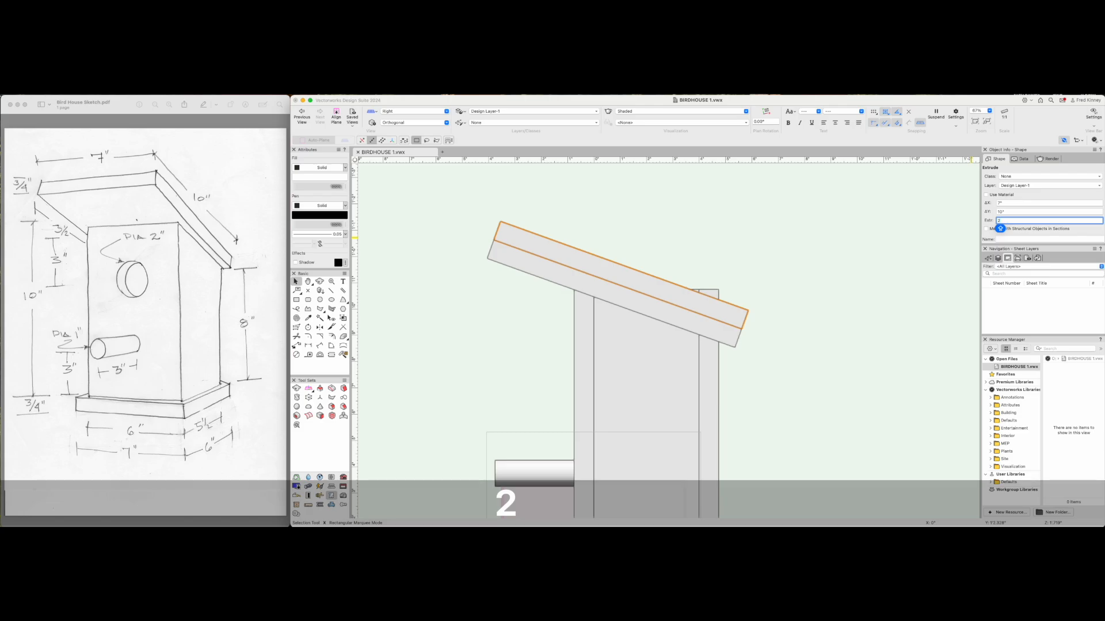
key(Return)
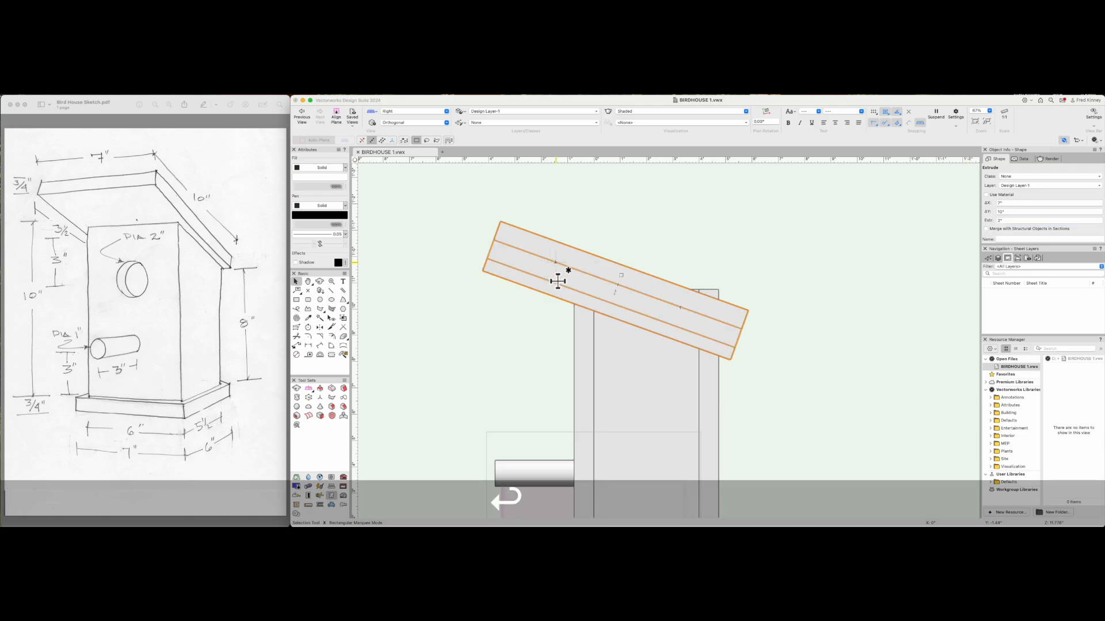
Move the 2" thick block so its underside lies flush with the sloped roof panel's underside, and deselect it.
scroll(538, 318, up, 2)
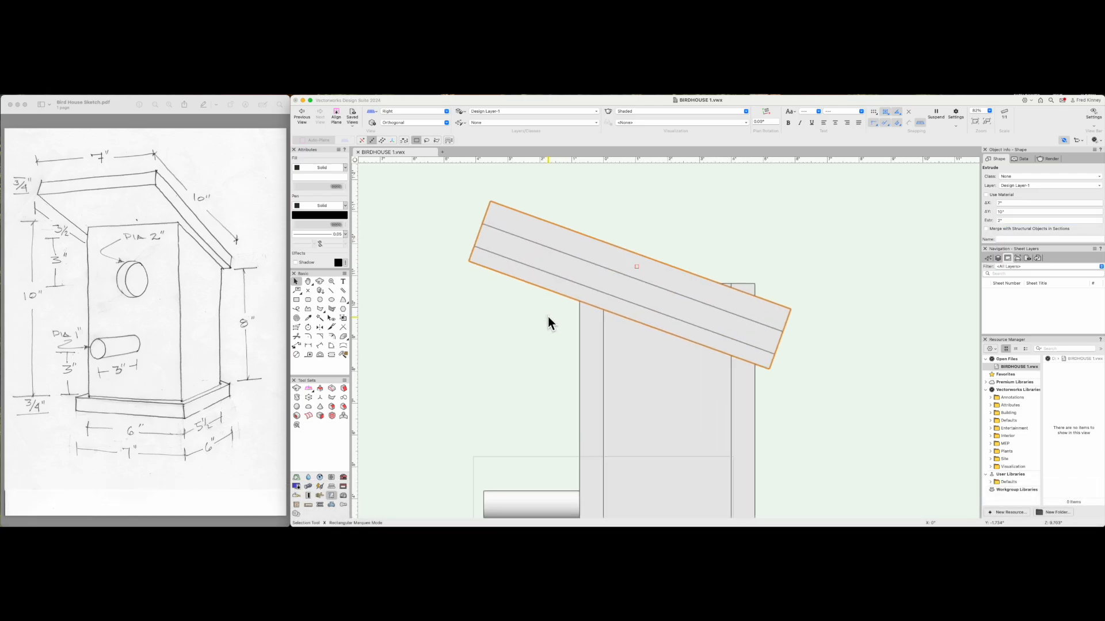
scroll(552, 322, up, 4)
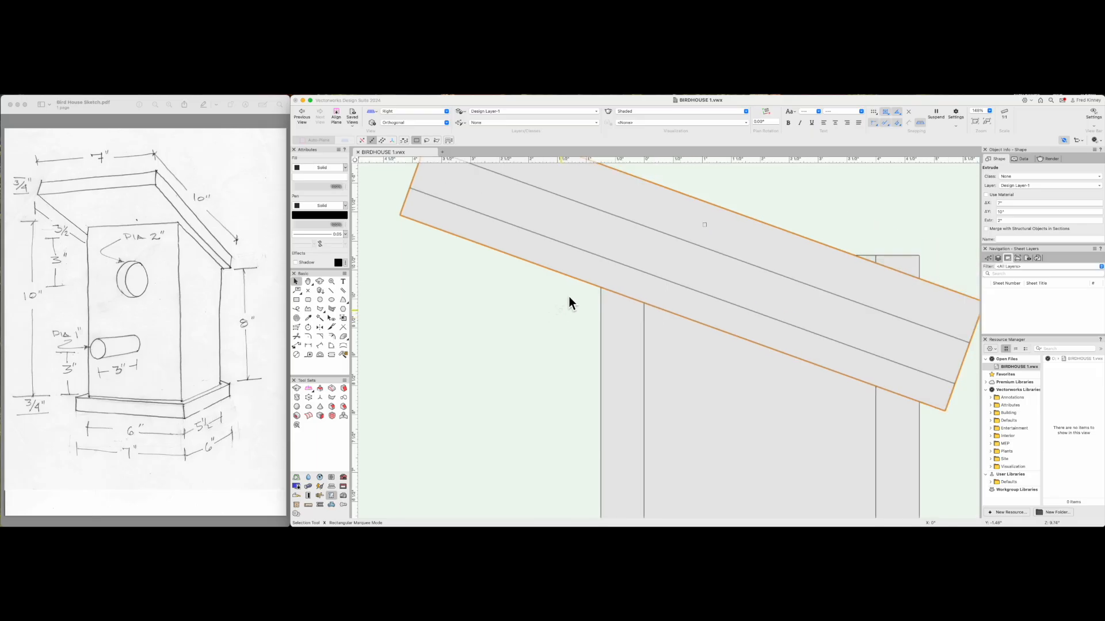
scroll(572, 291, down, 1)
drag(577, 282, 585, 258)
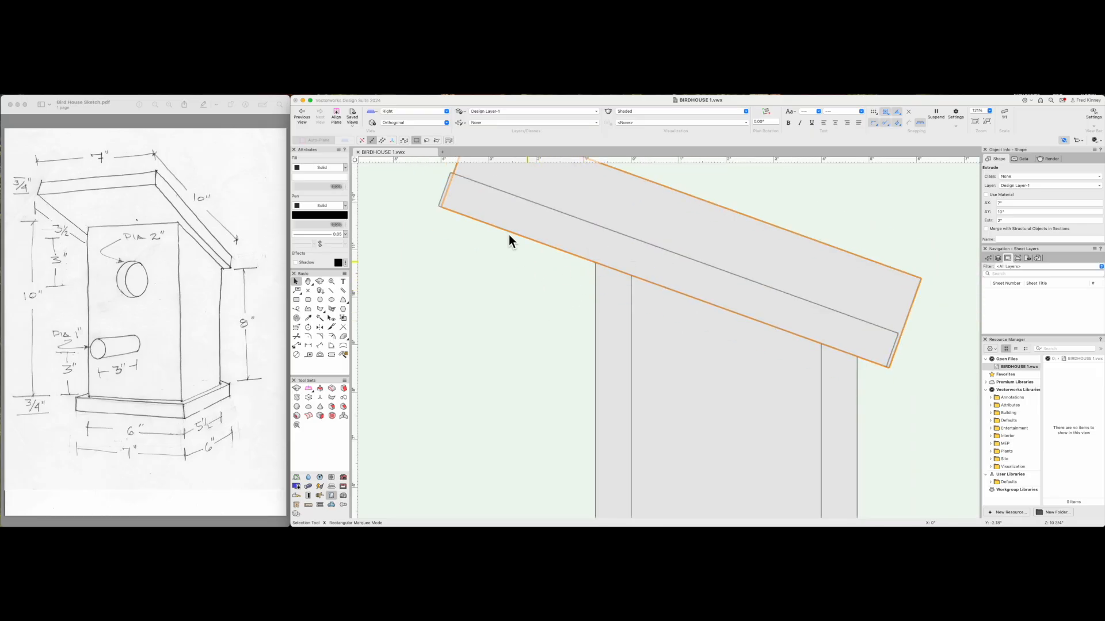
scroll(447, 172, up, 1)
scroll(447, 173, up, 2)
scroll(443, 226, down, 4)
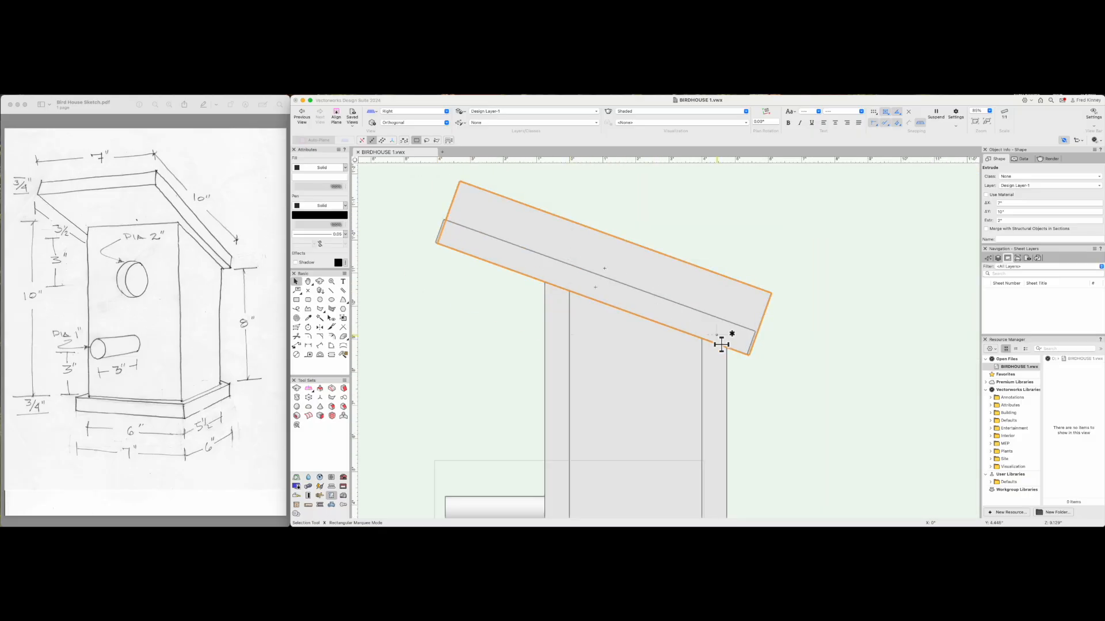
click(450, 250)
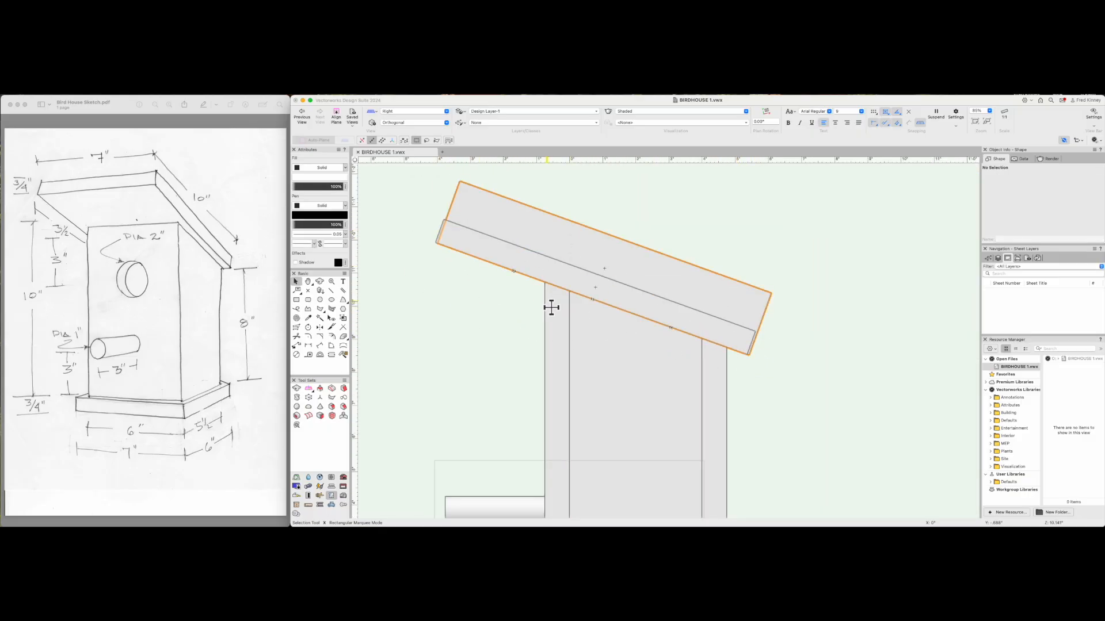
scroll(592, 325, down, 3)
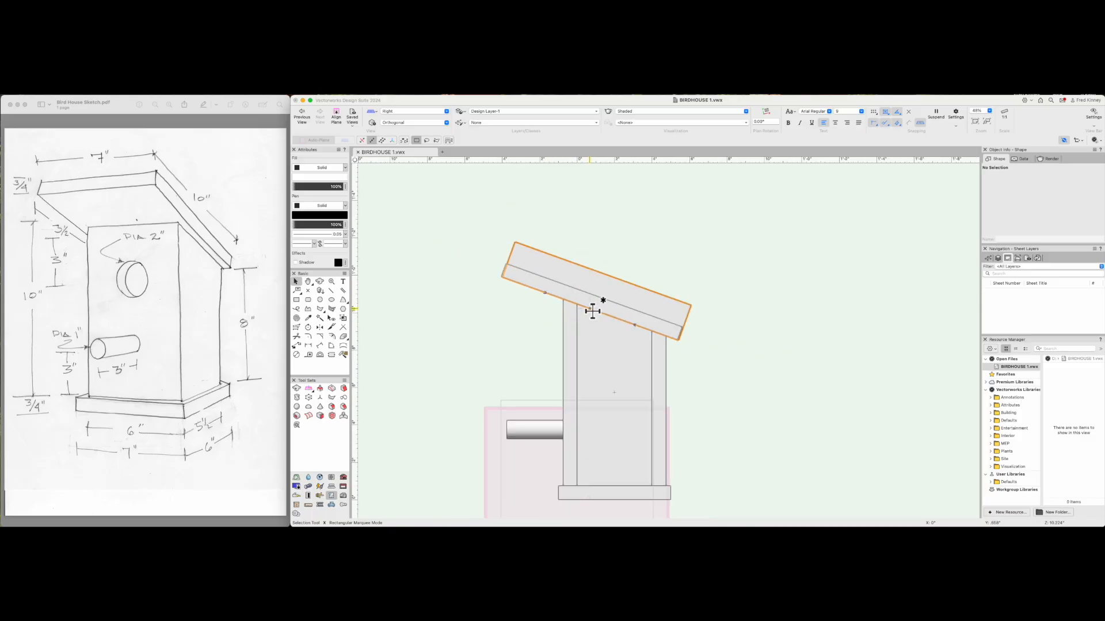
Mirror a duplicate of the 2" thick block across its upper face and deselect it.
click(590, 286)
scroll(579, 236, up, 3)
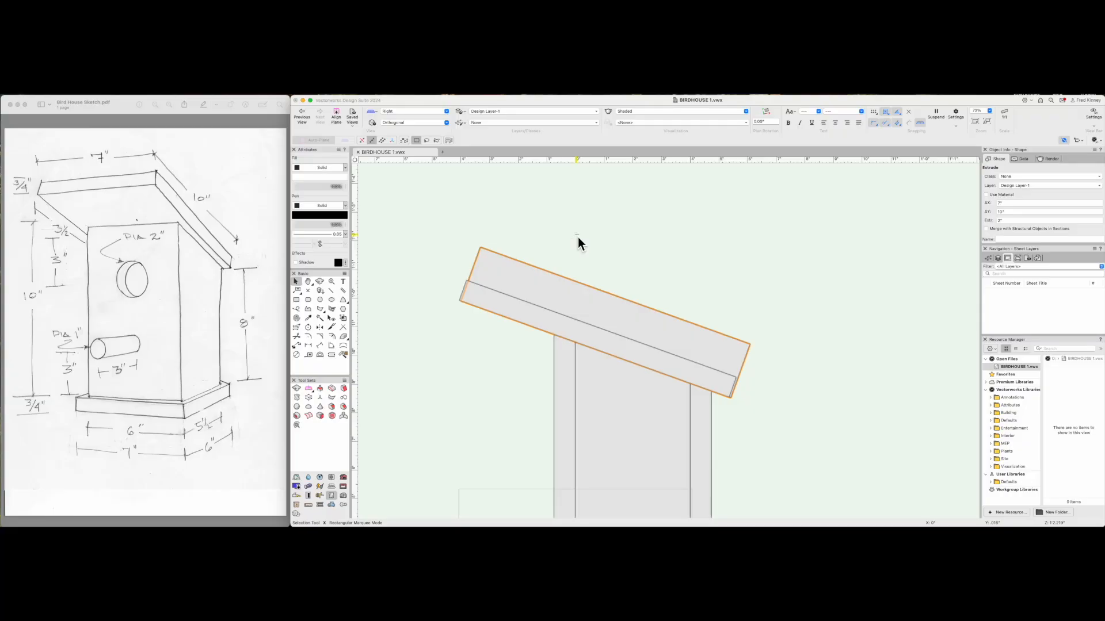
key(equal)
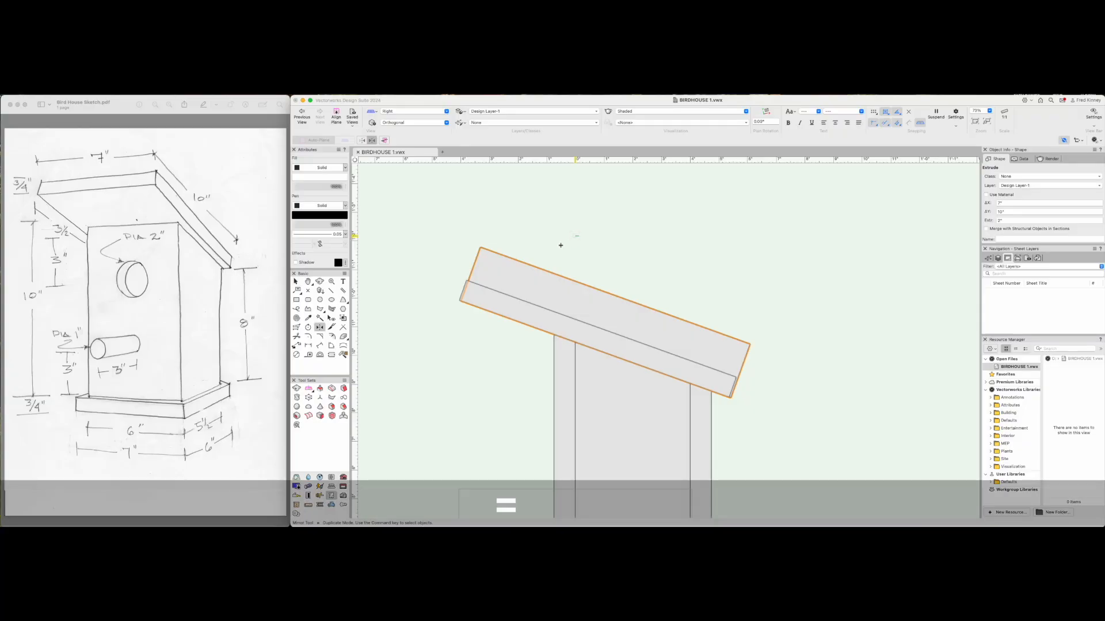
click(482, 247)
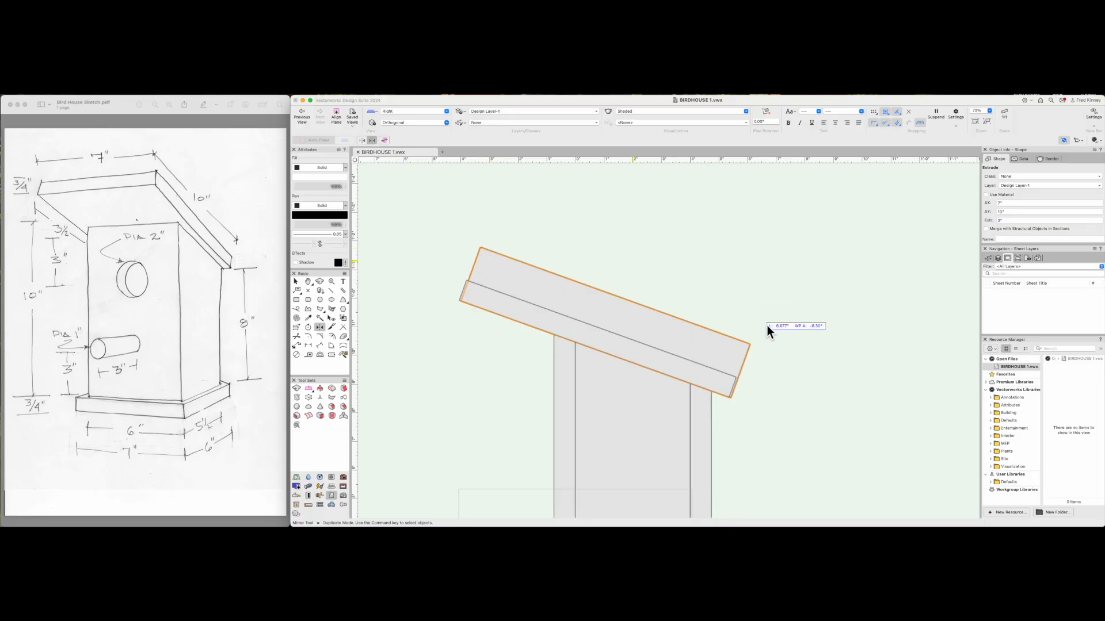
click(760, 340)
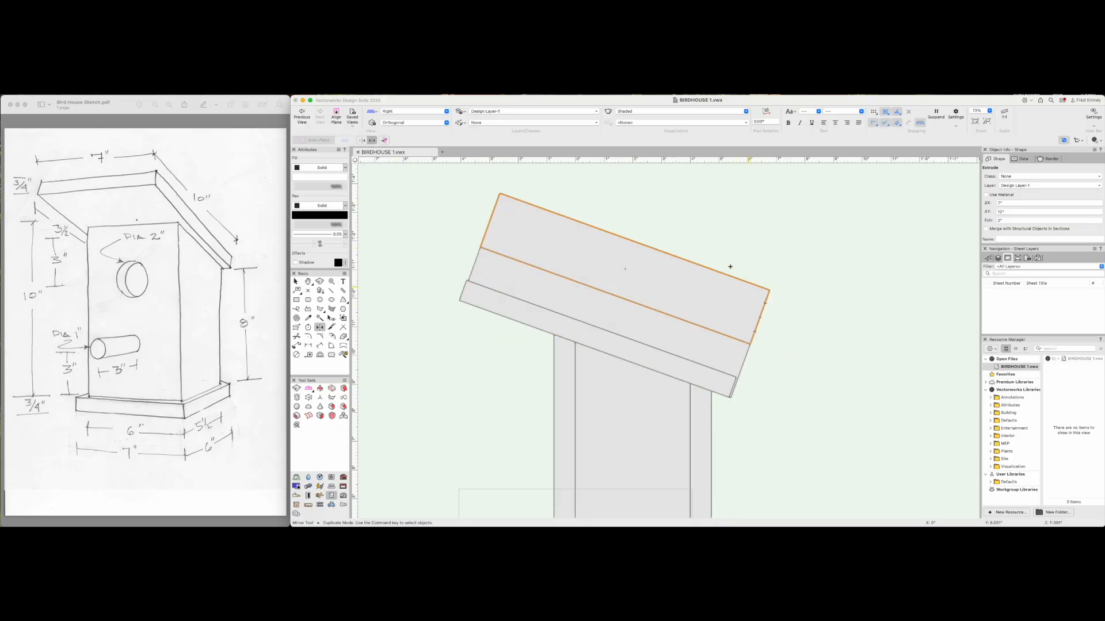
scroll(731, 270, down, 2)
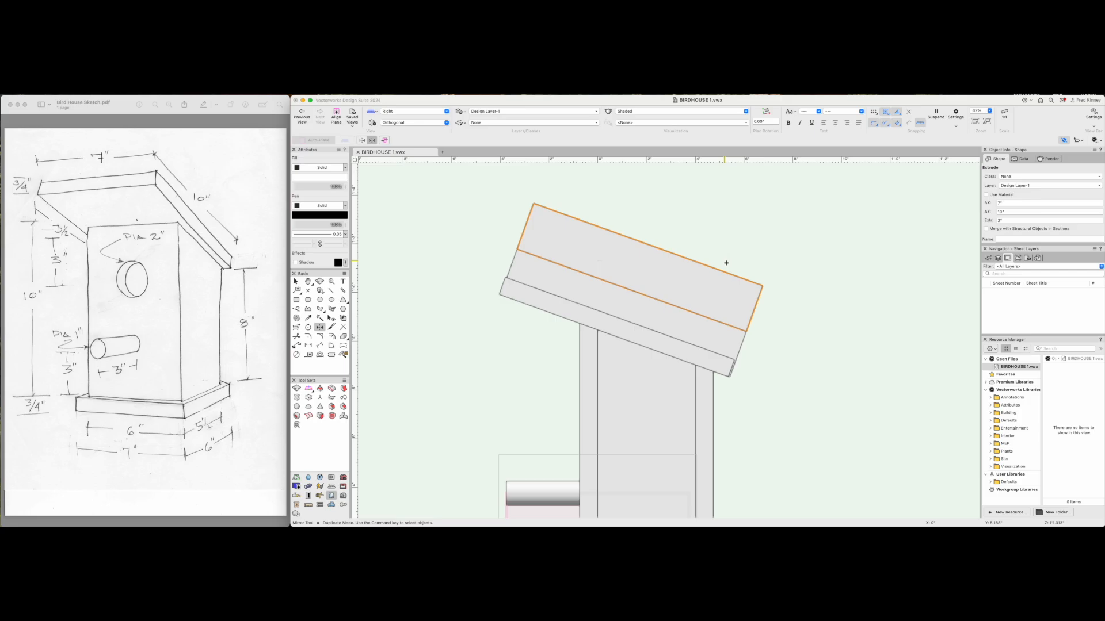
key(x)
click(792, 346)
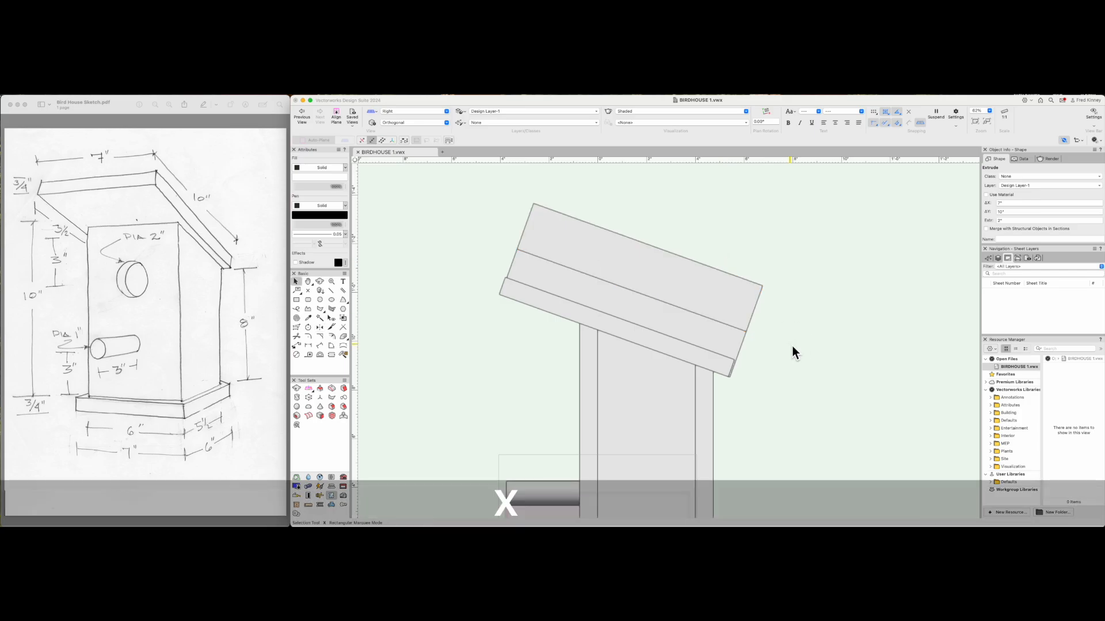
Orbit to a 3D view of the birdhouse's front corner and display the model in Wireframe.
click(636, 276)
scroll(636, 276, down, 1)
click(519, 310)
scroll(520, 310, down, 1)
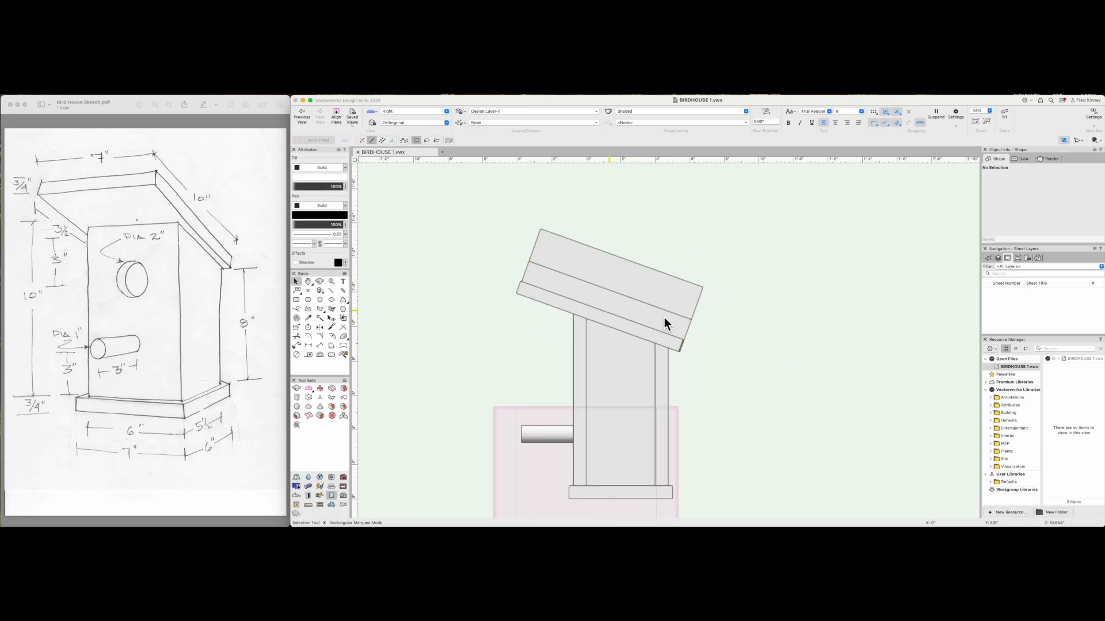
key(shift)
key(shift+c)
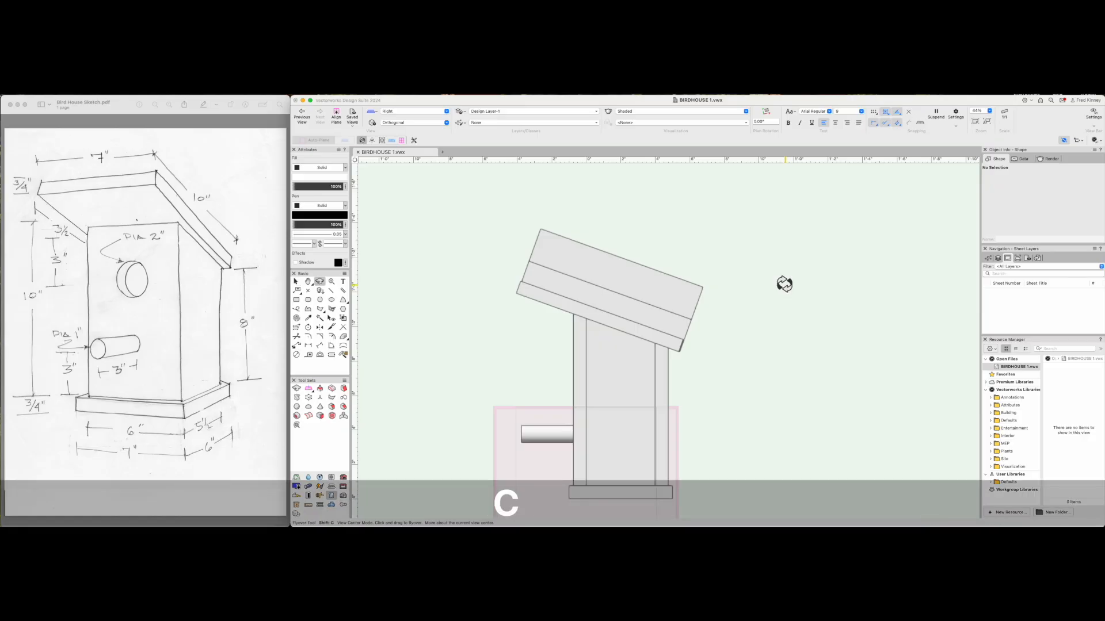
drag(555, 240, 661, 275)
scroll(489, 235, down, 3)
scroll(604, 303, up, 3)
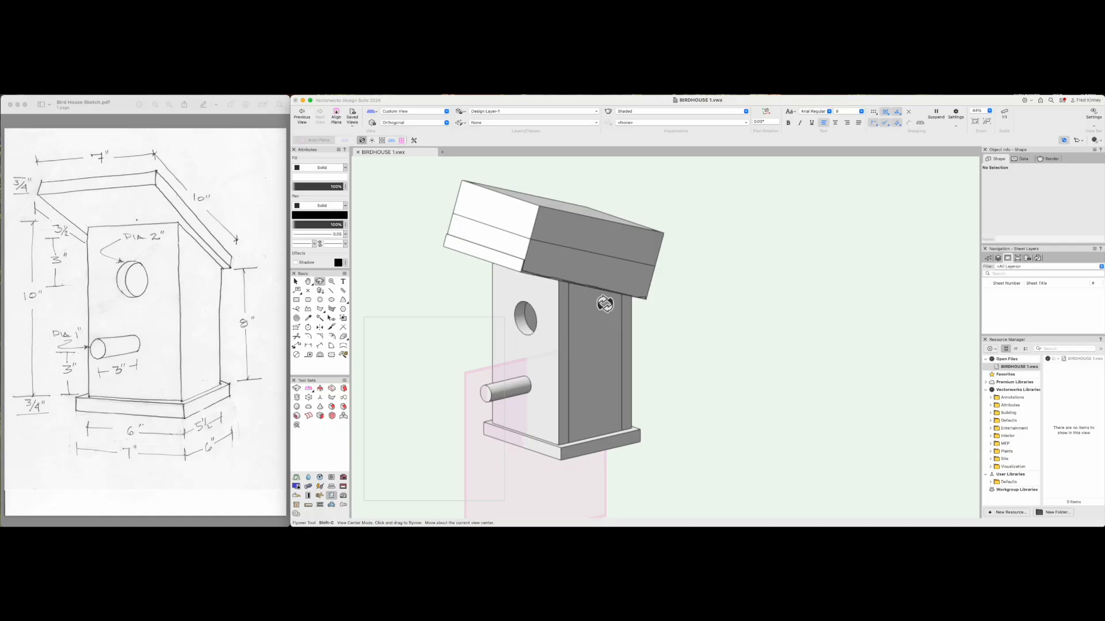
click(626, 111)
click(630, 122)
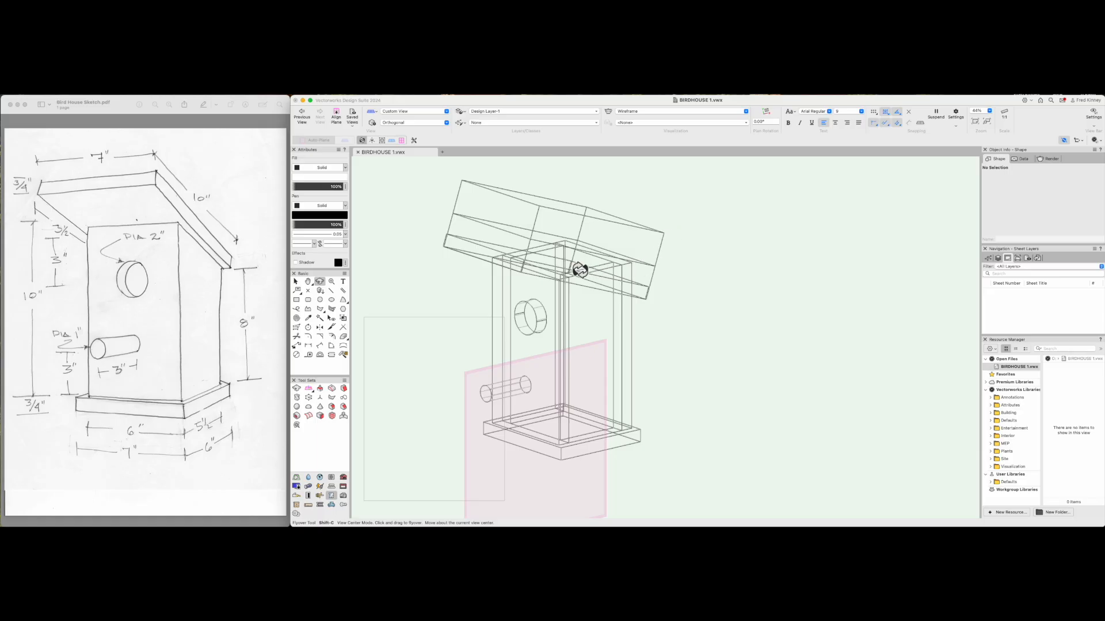
Examine in wireframe how the roof panel and the two stacked 2" blocks overlap the body panels.
scroll(469, 249, up, 5)
scroll(439, 236, up, 10)
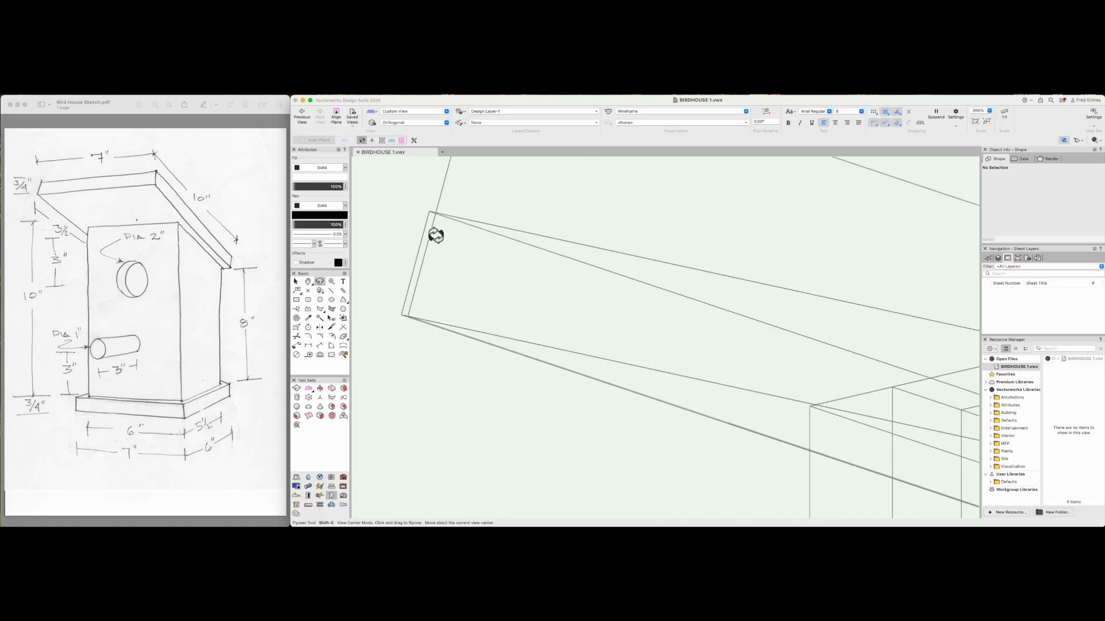
key(x)
click(429, 225)
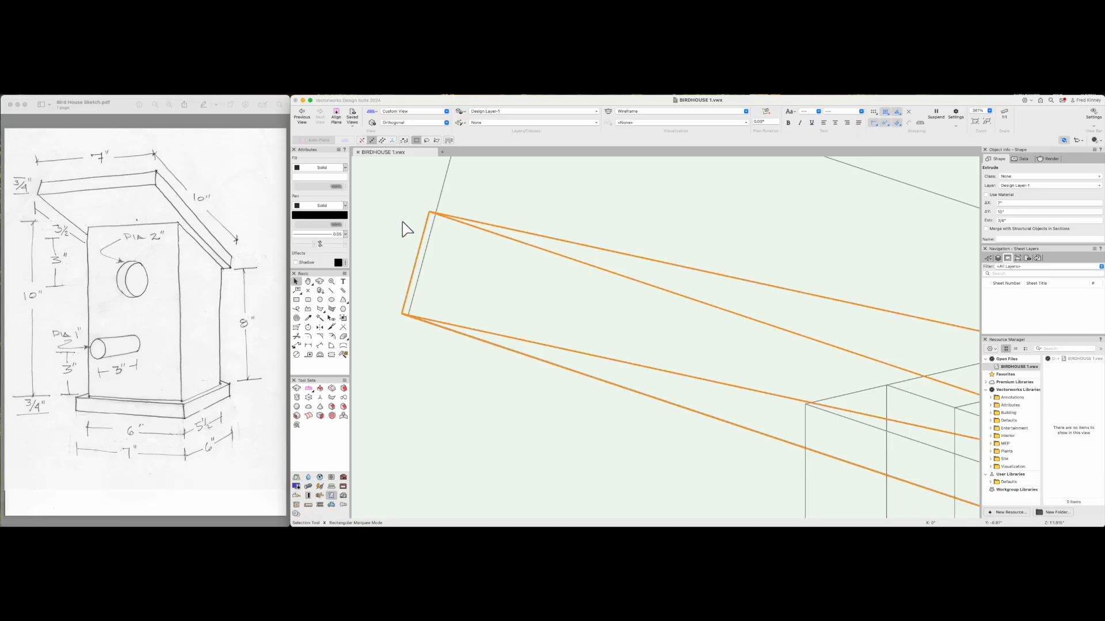
scroll(405, 224, down, 10)
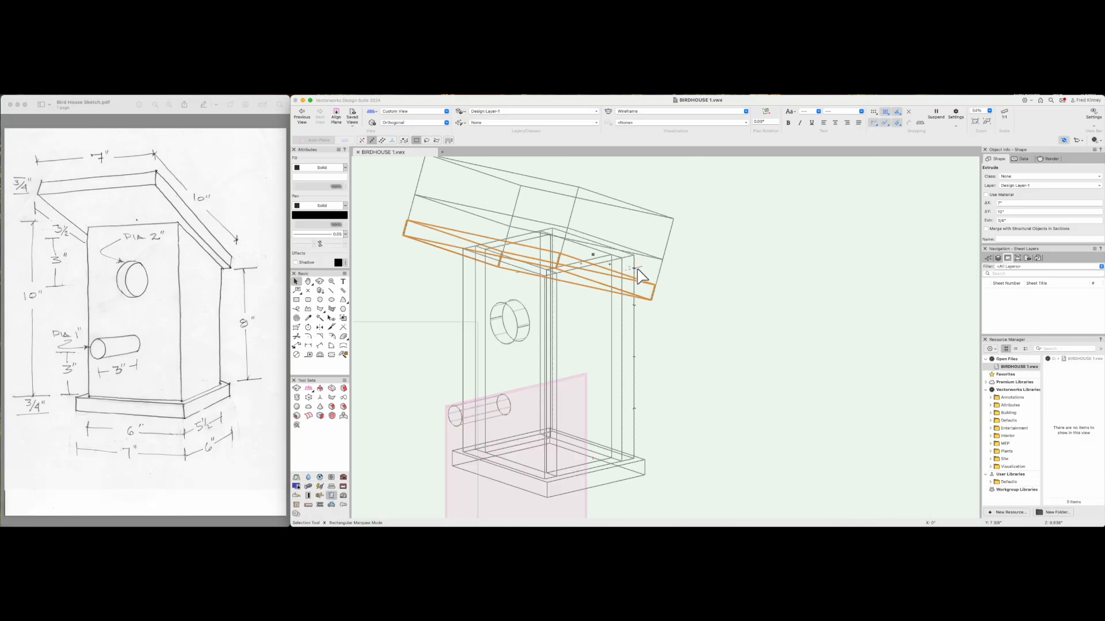
click(668, 255)
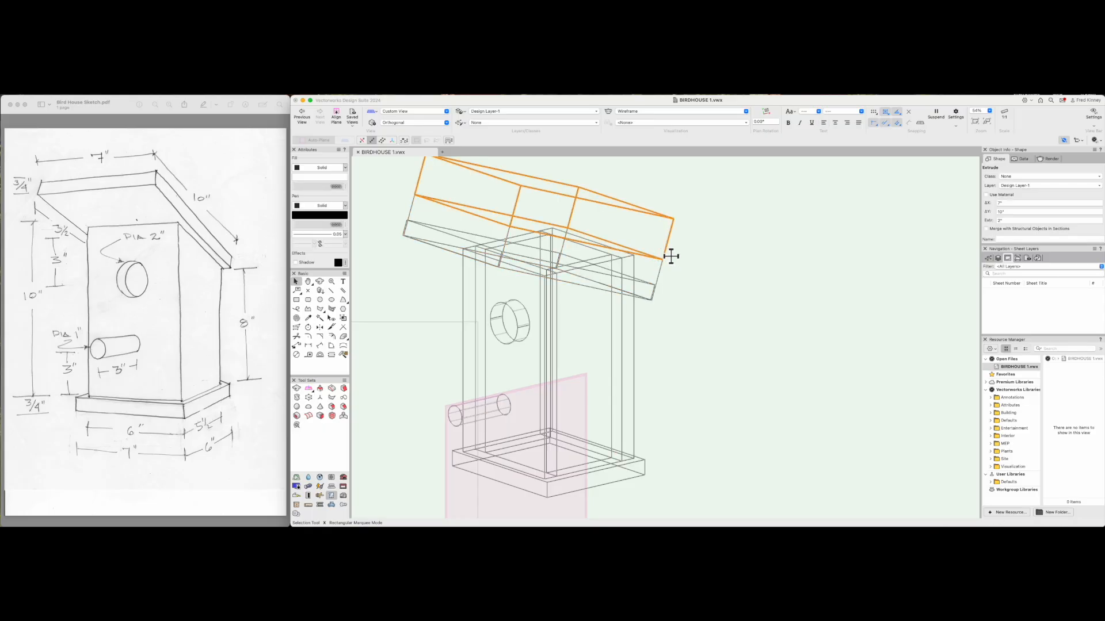
click(671, 319)
click(551, 307)
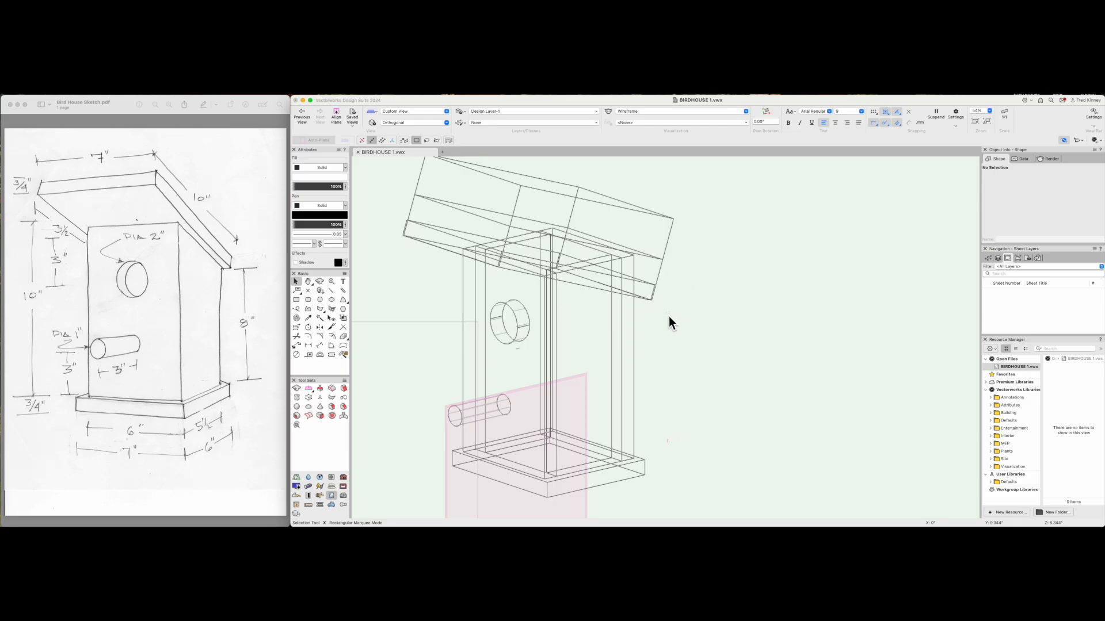
Subtract the lower 2" thick block from the birdhouse's 6" wide back panel and inspect the sloped cut beneath the roof.
click(636, 317)
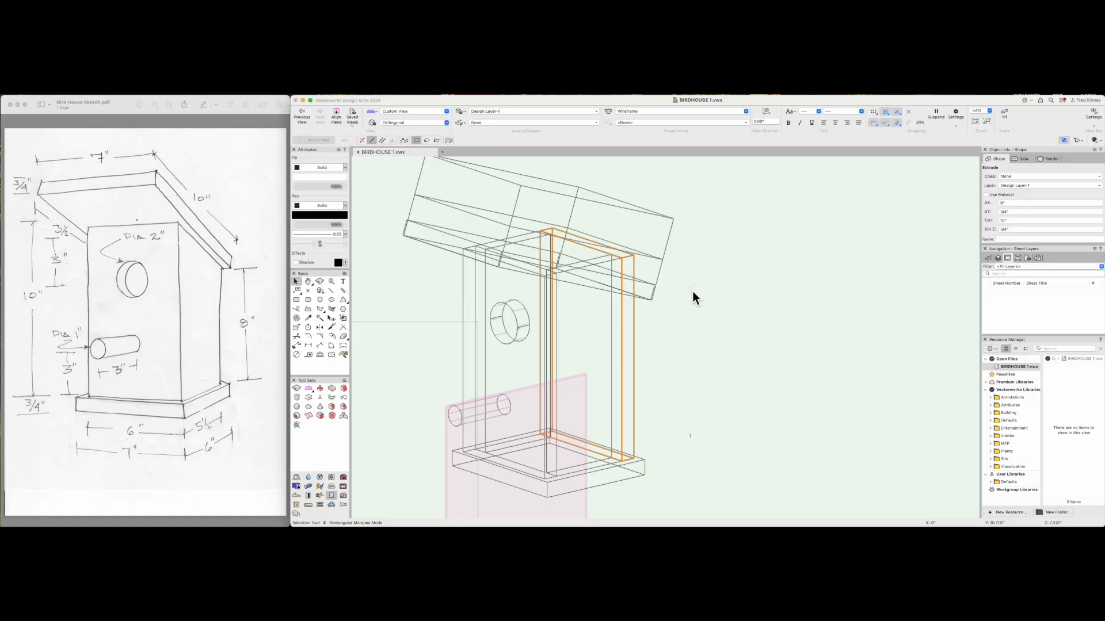
shift+click(661, 272)
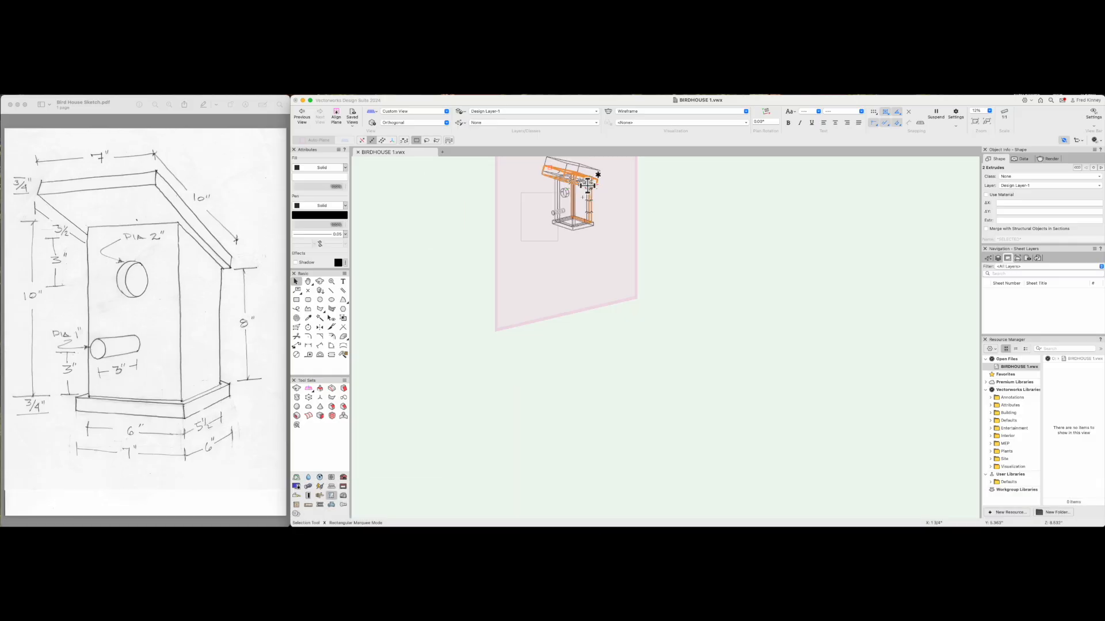
right_click(589, 185)
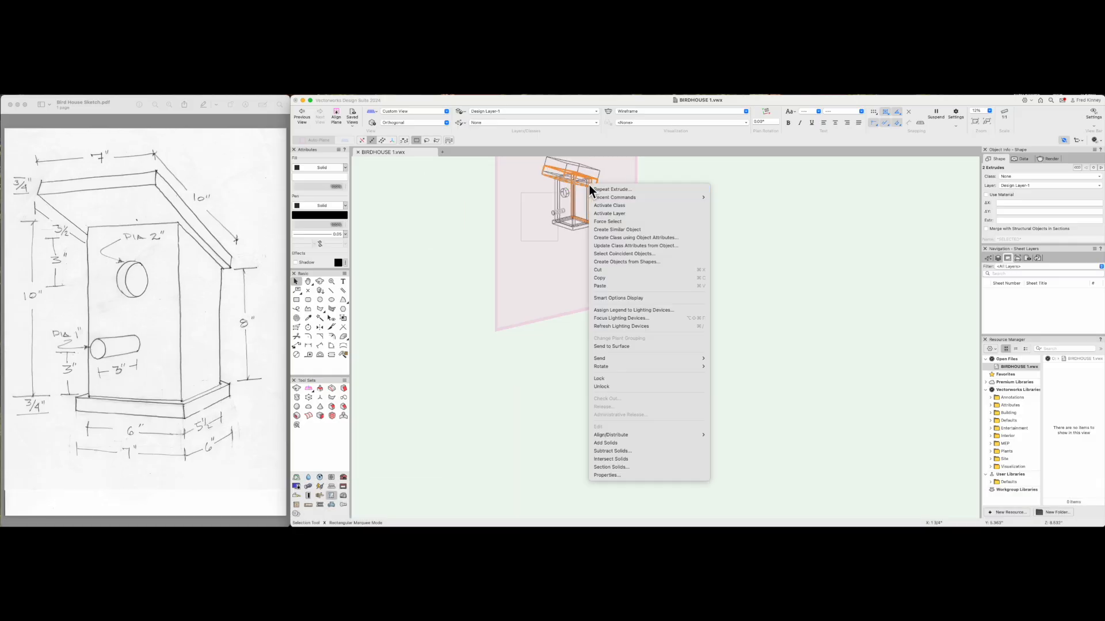
click(644, 452)
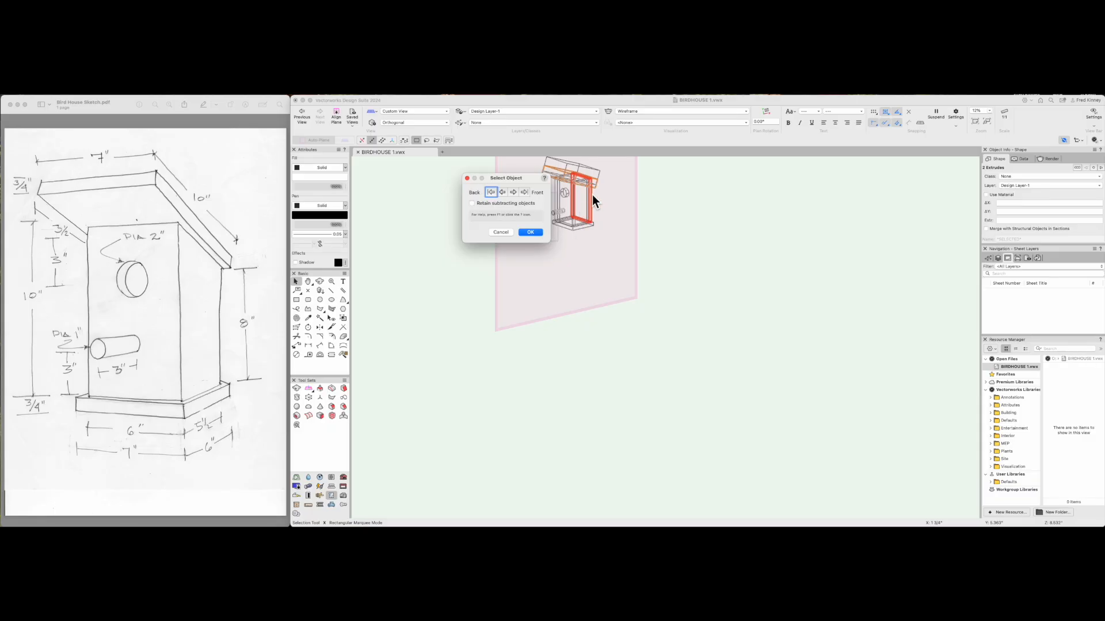
click(530, 233)
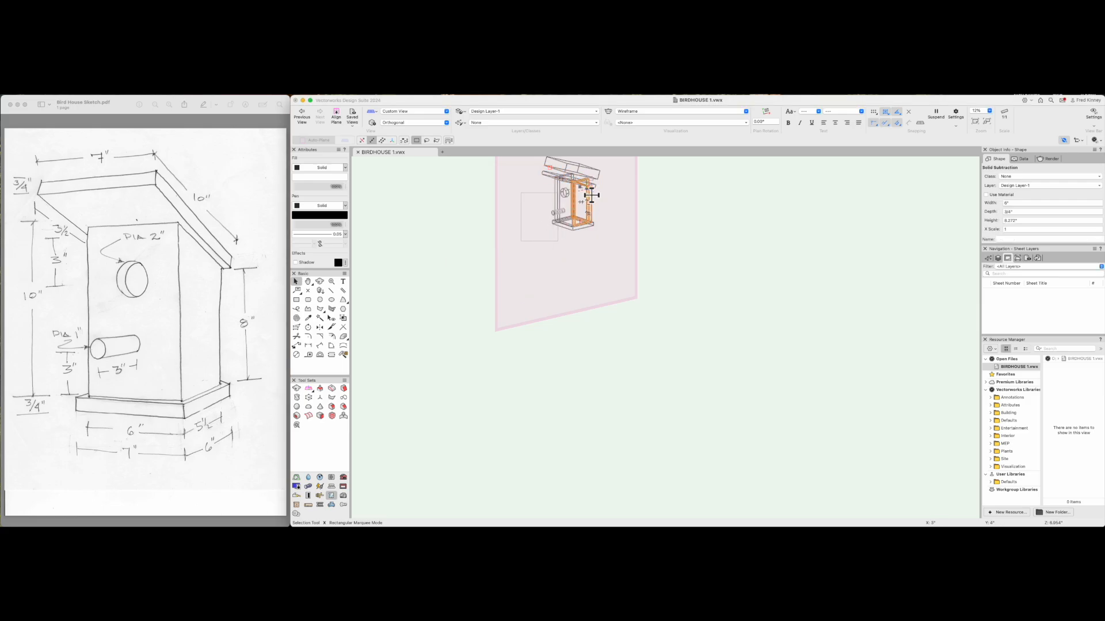
scroll(592, 190, up, 2)
scroll(604, 207, up, 3)
scroll(607, 215, up, 10)
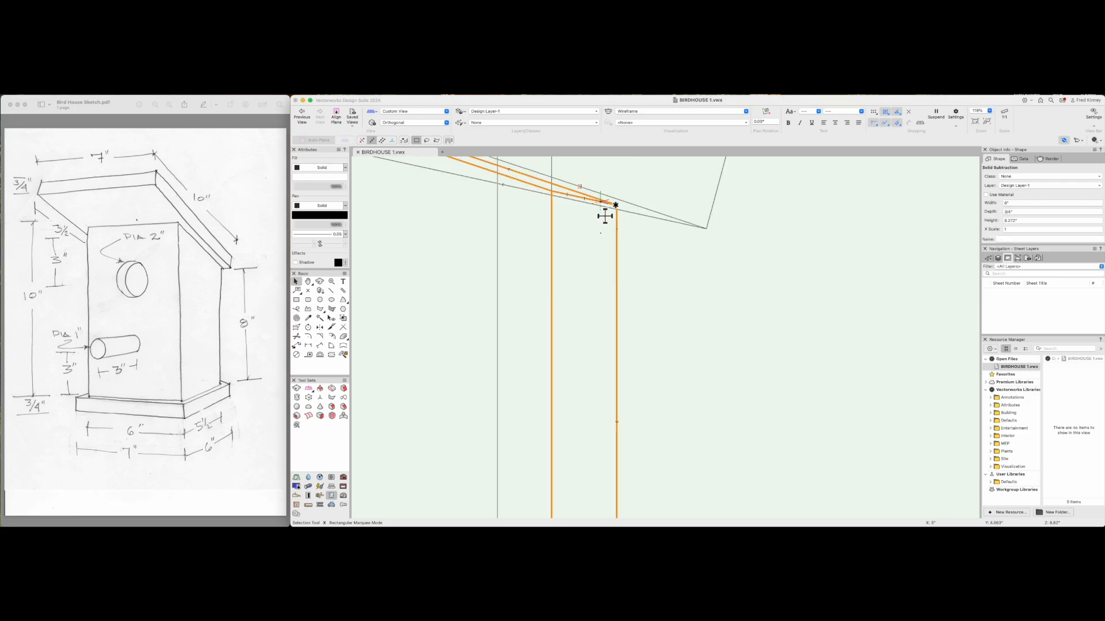
scroll(626, 248, down, 12)
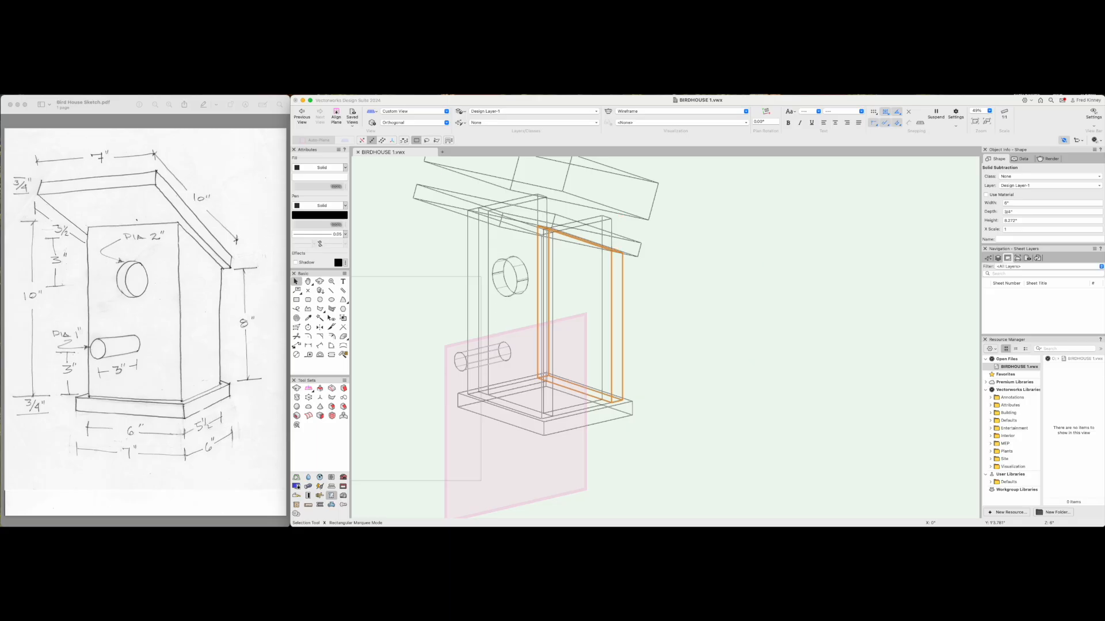
In the Right view, mirror a duplicate of the remaining 2" thick block across its lower face onto the roof panel and deselect it.
key(6)
scroll(688, 227, up, 2)
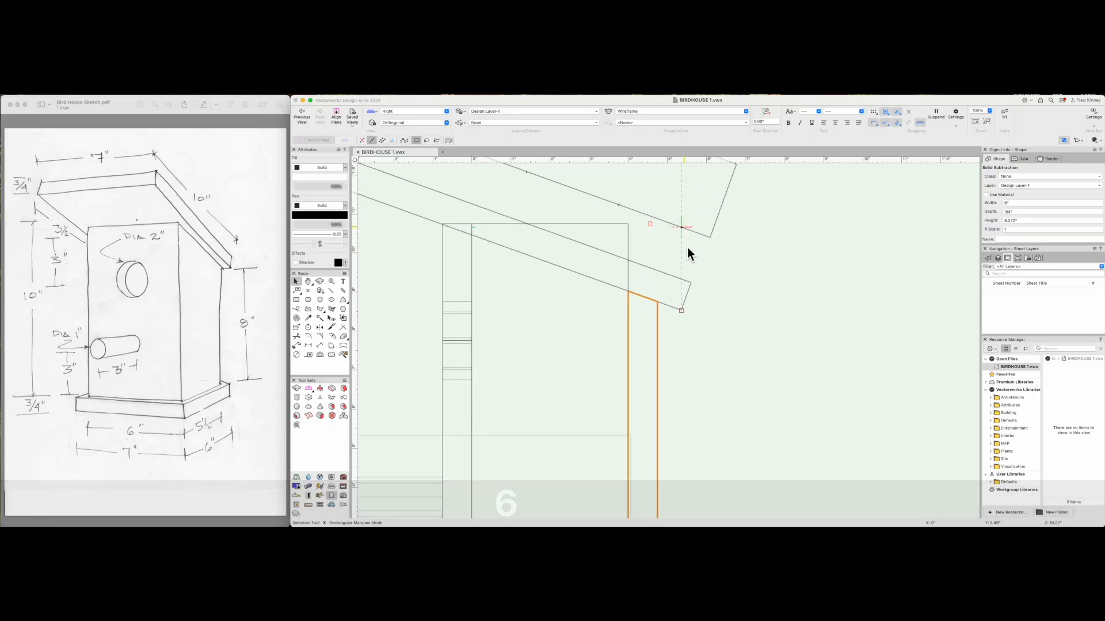
click(687, 248)
click(643, 214)
scroll(778, 333, down, 2)
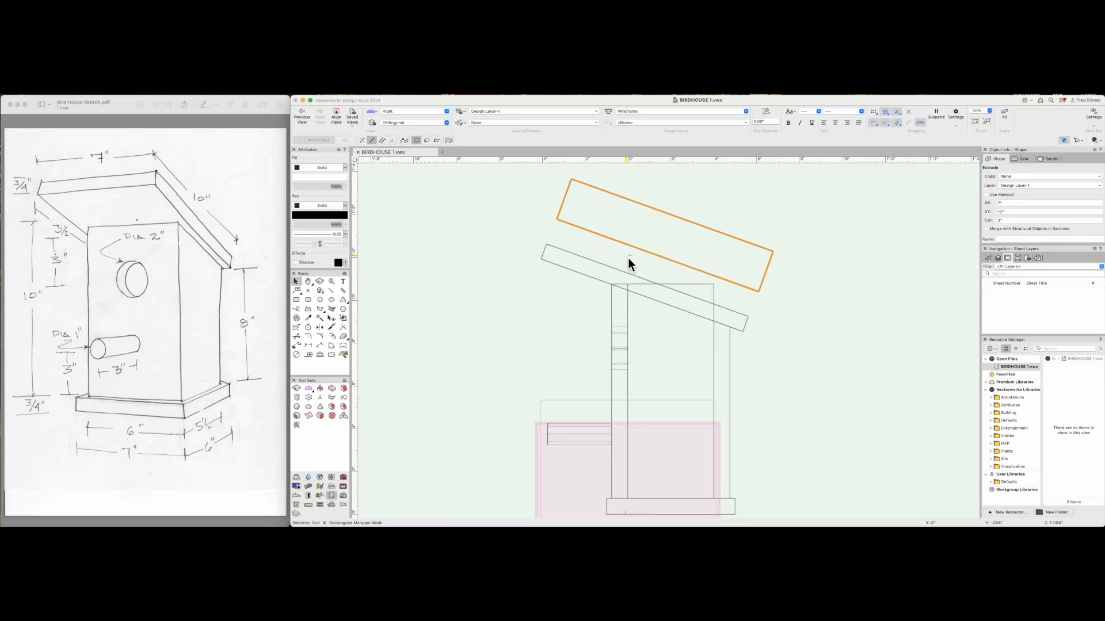
key(=)
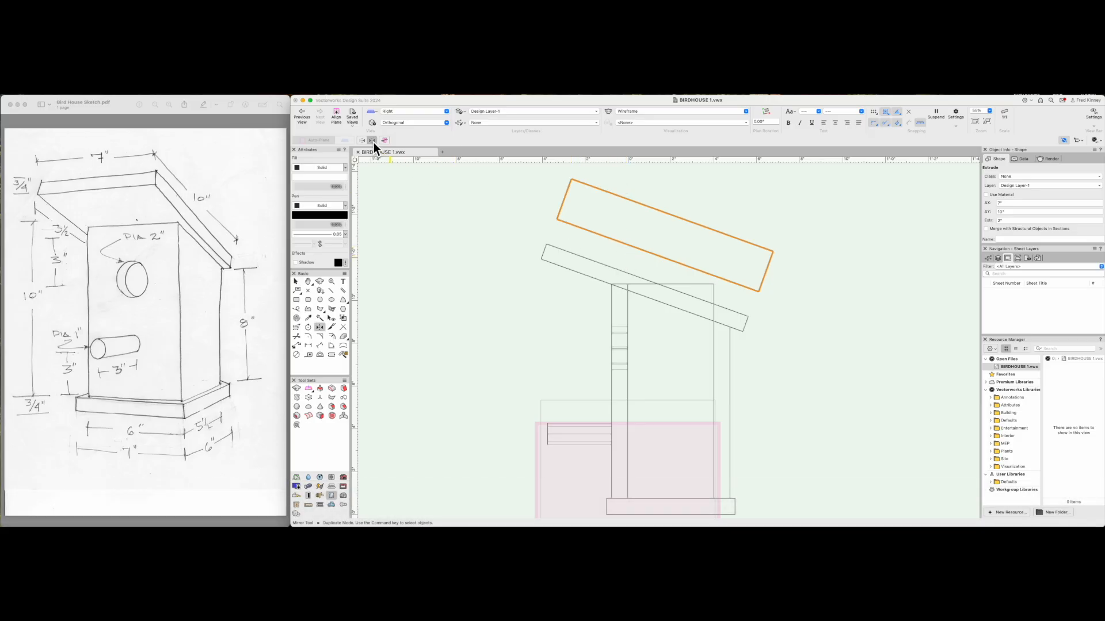
click(558, 221)
click(760, 292)
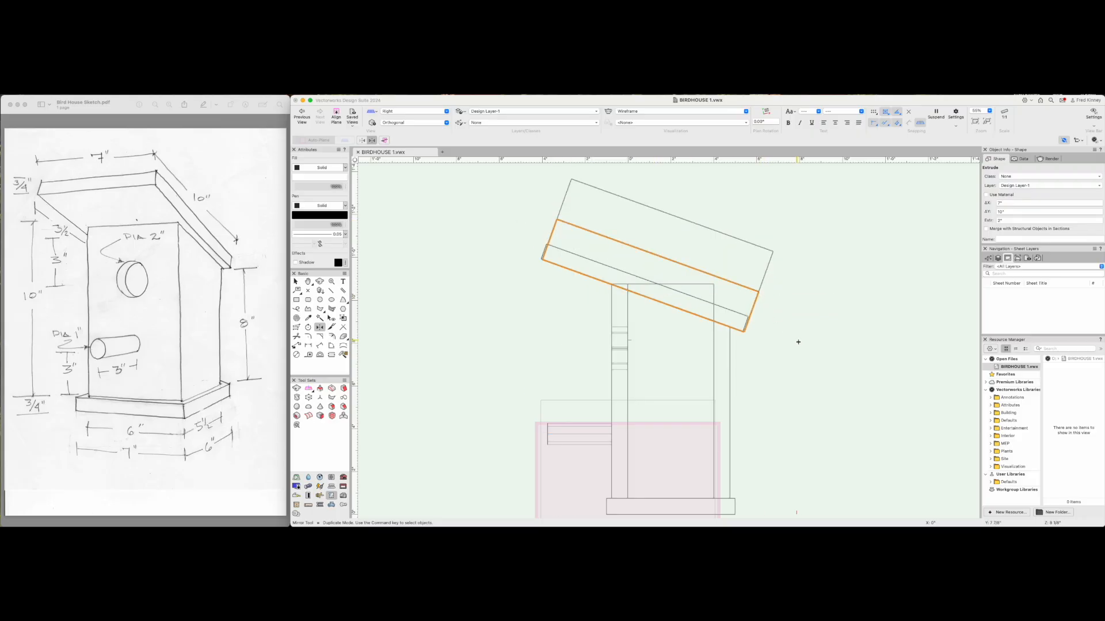
key(x)
click(733, 300)
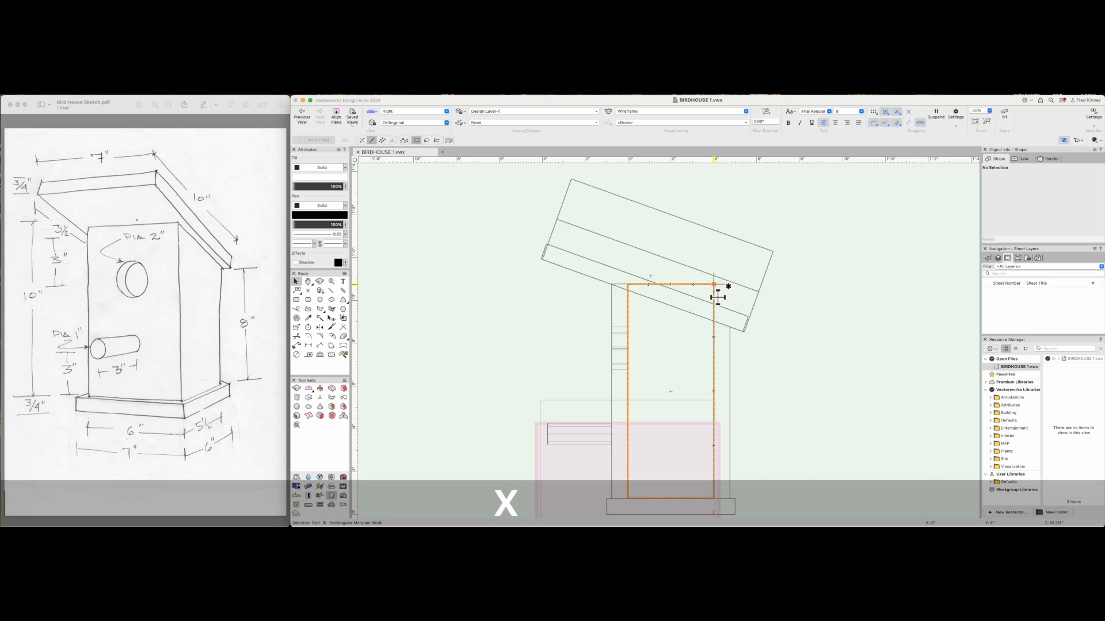
Subtract the lower 2" thick block from one of the 4" deep side panels and deselect the result.
scroll(665, 337, down, 8)
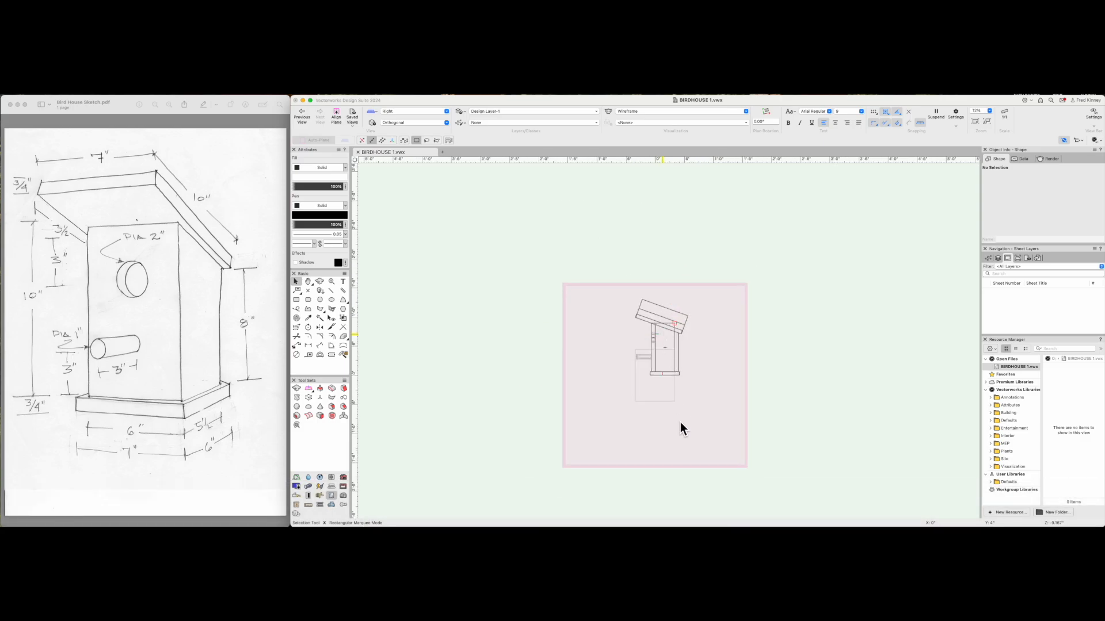
scroll(670, 421, up, 5)
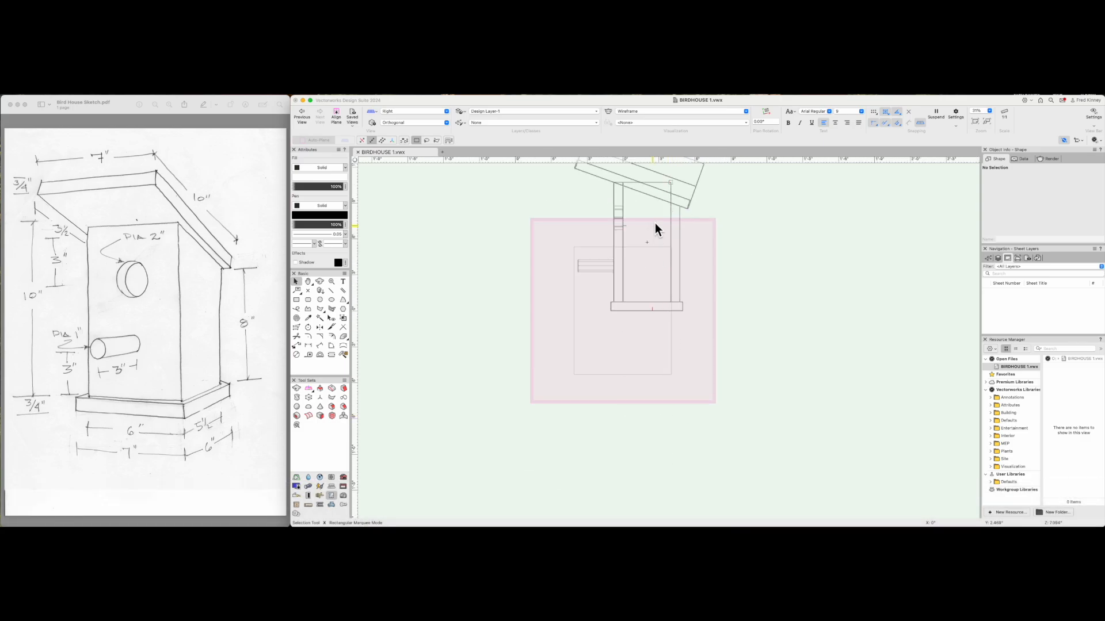
click(652, 182)
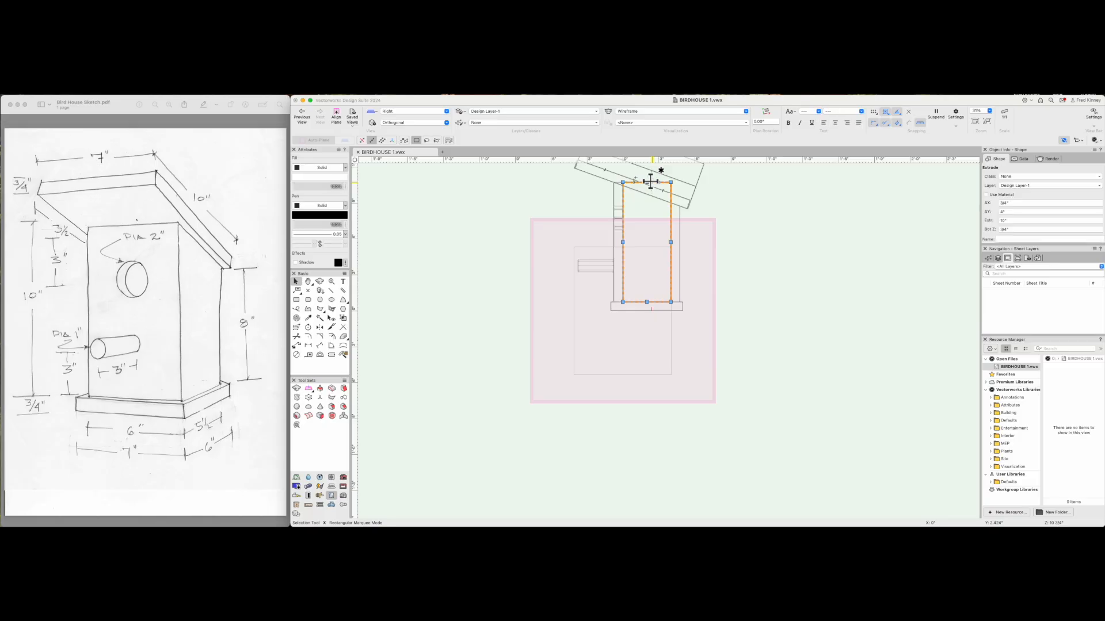
shift+click(697, 175)
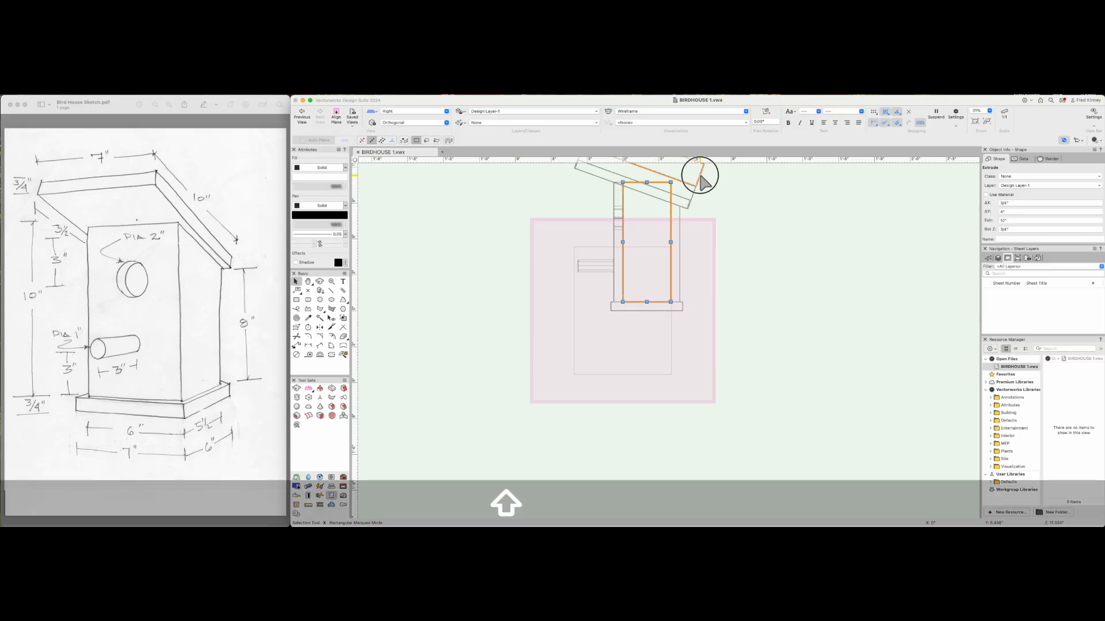
click(698, 193)
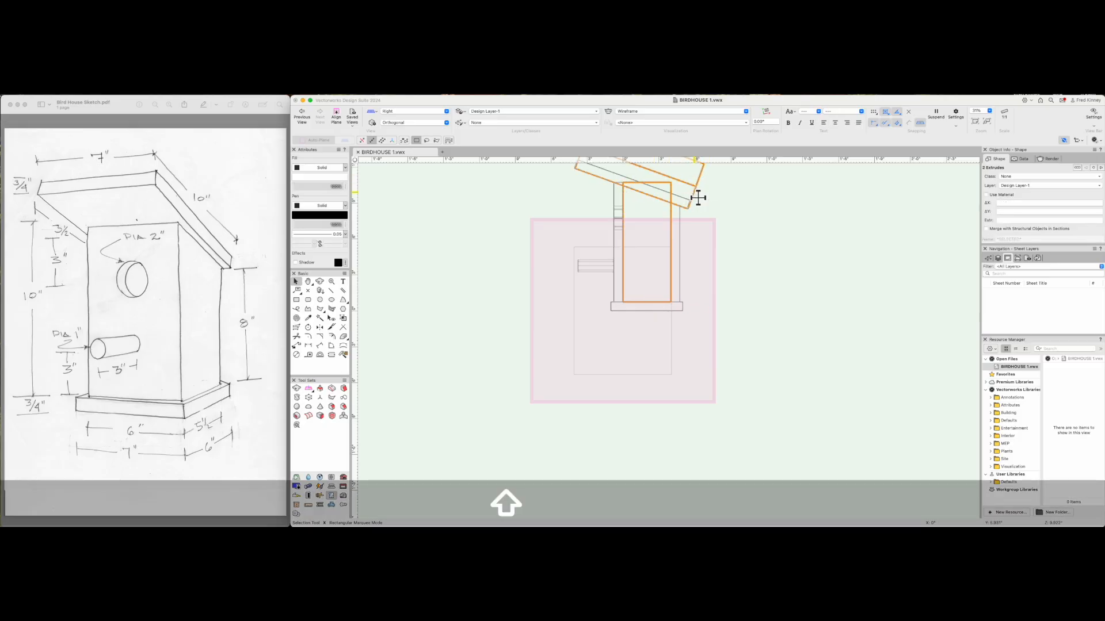
shift+click(671, 194)
right_click(667, 184)
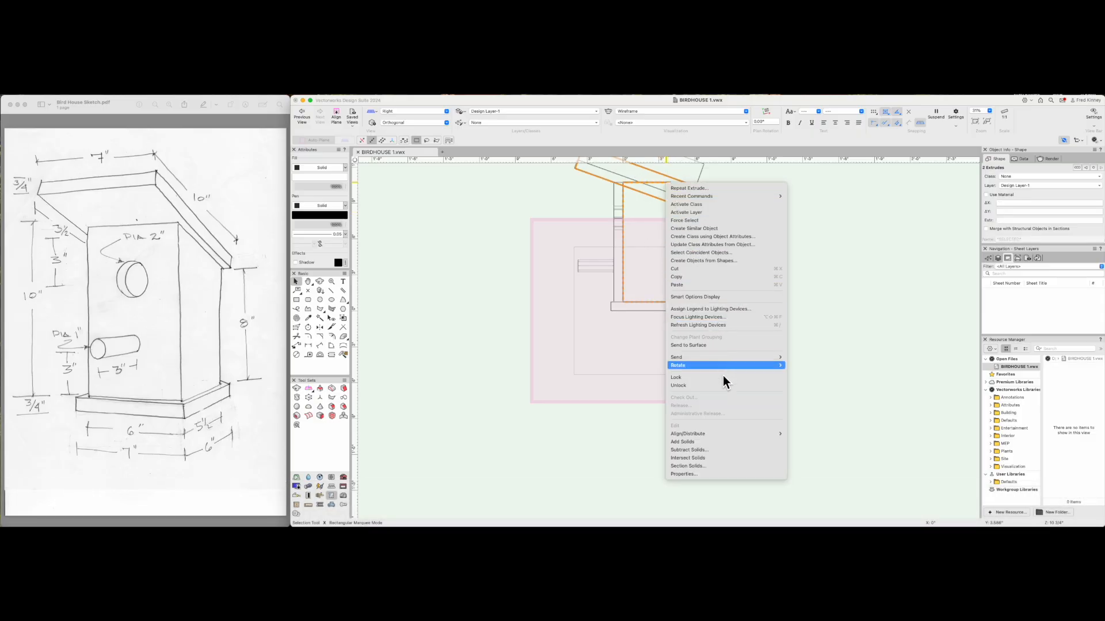
click(723, 450)
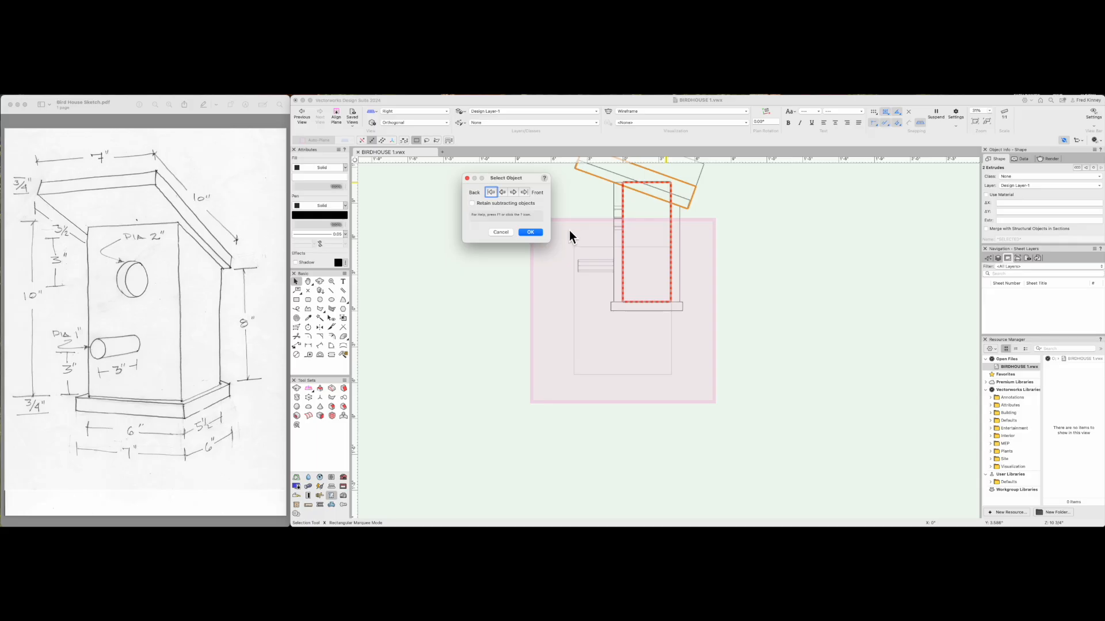
click(531, 233)
click(781, 251)
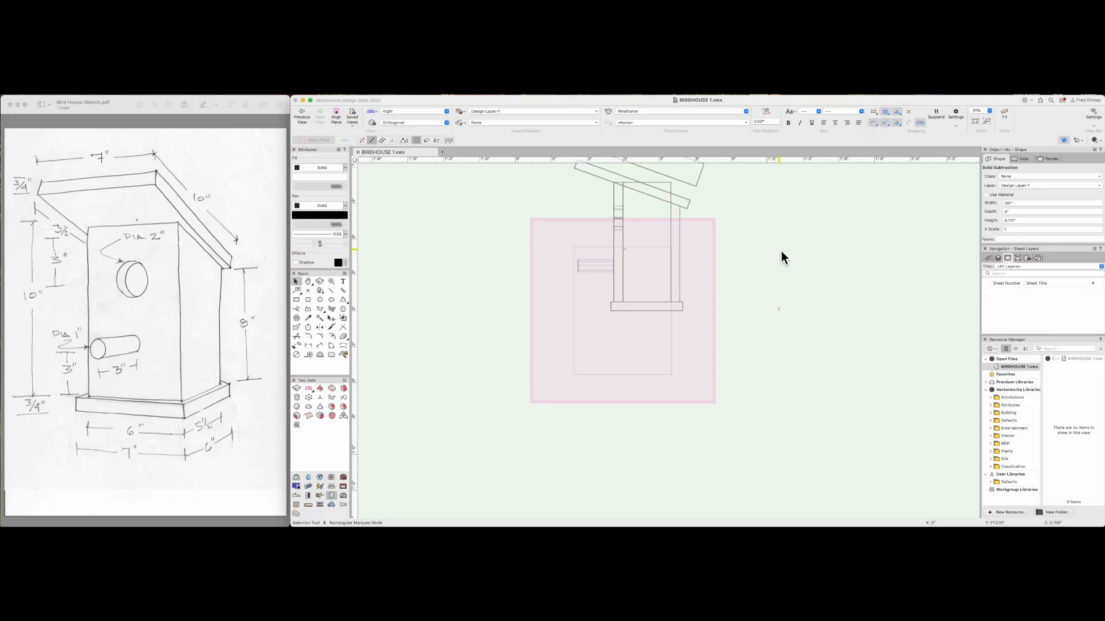
Mirror another duplicate of the upper 2" thick block across its lower face so it overlaps the uncut side panel.
scroll(758, 314, down, 3)
scroll(710, 231, up, 3)
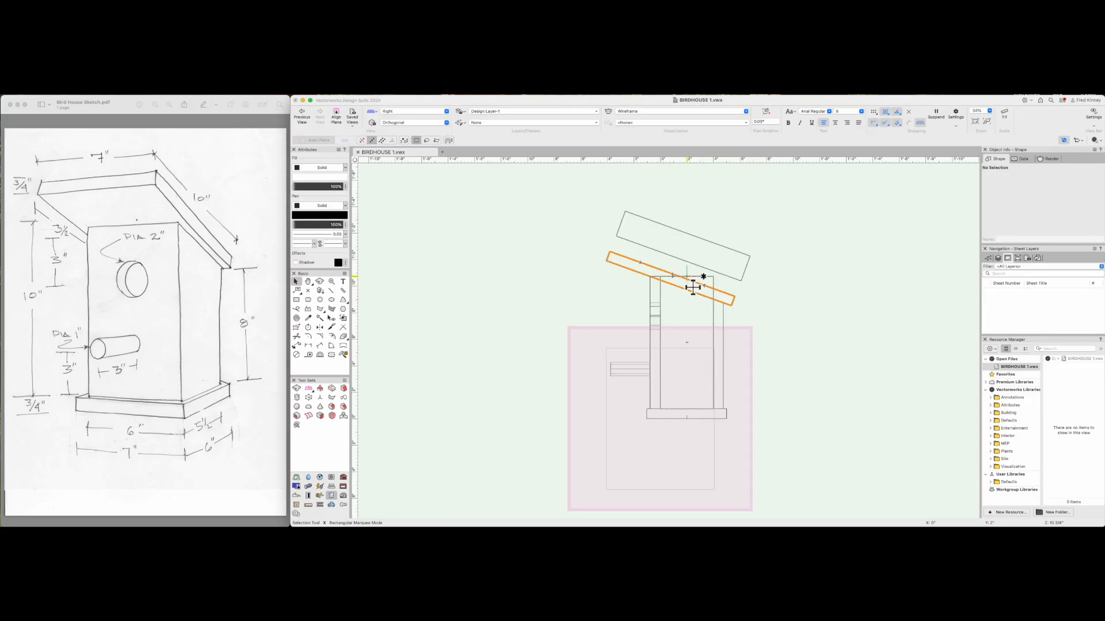
click(690, 266)
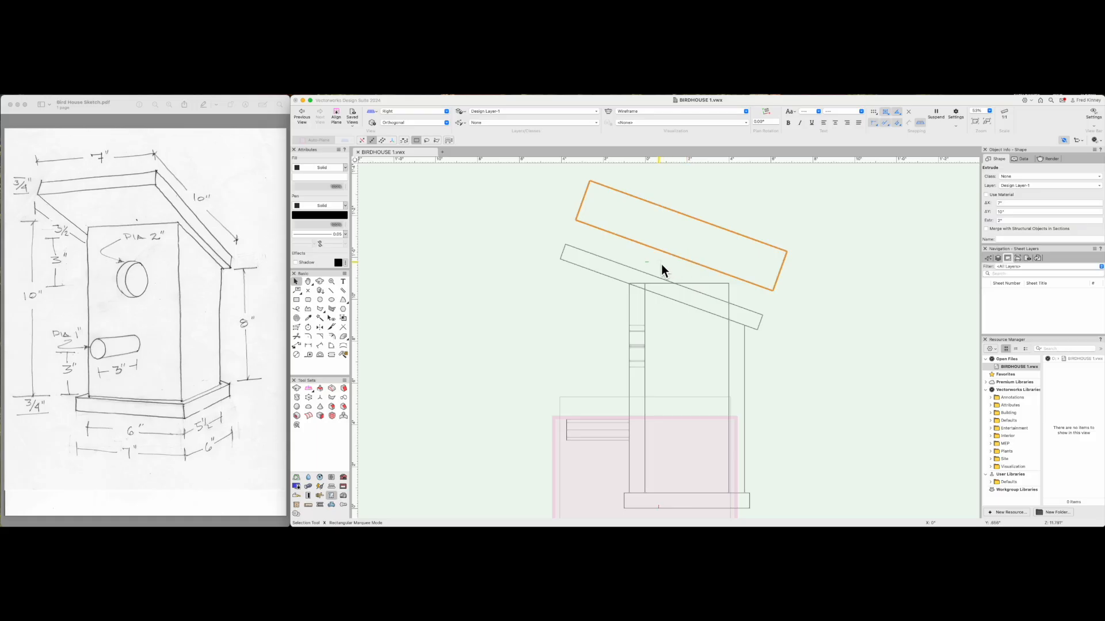
key(equal)
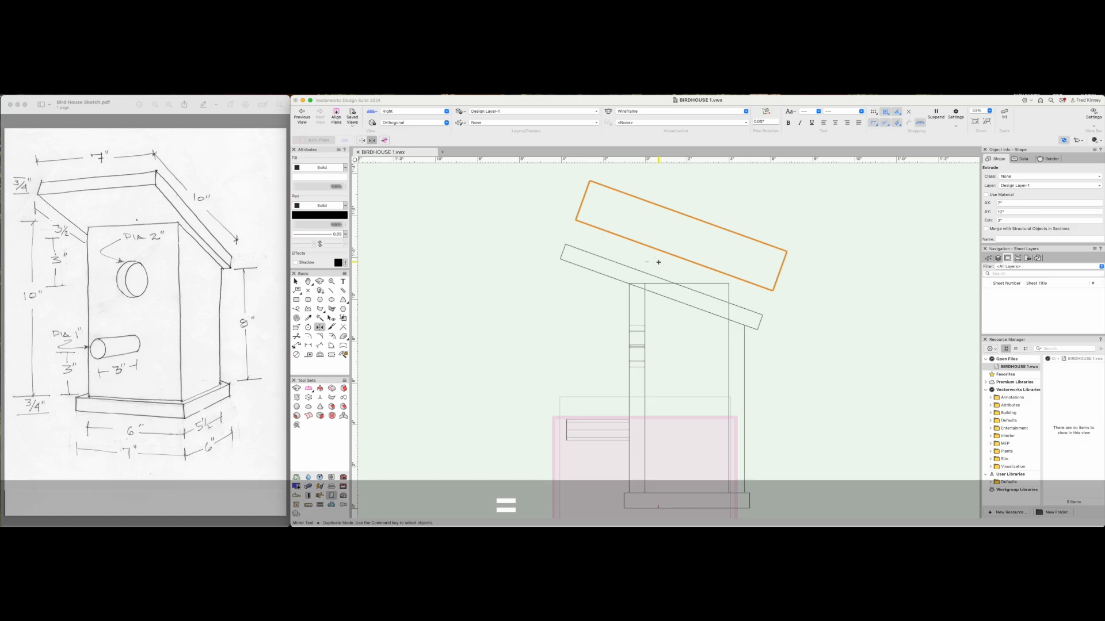
click(576, 219)
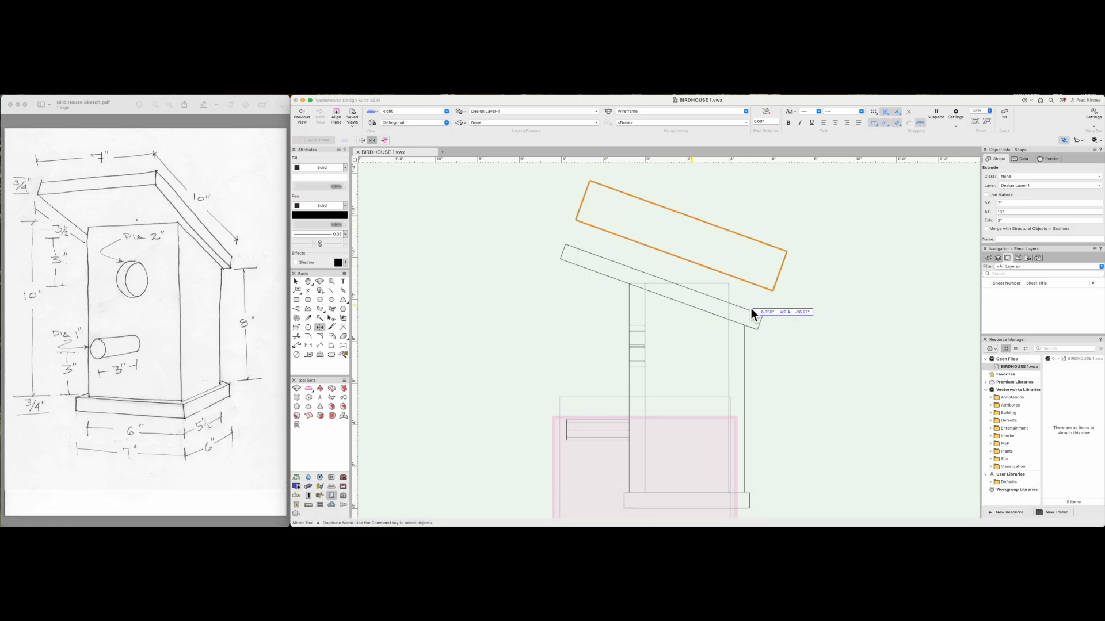
click(771, 292)
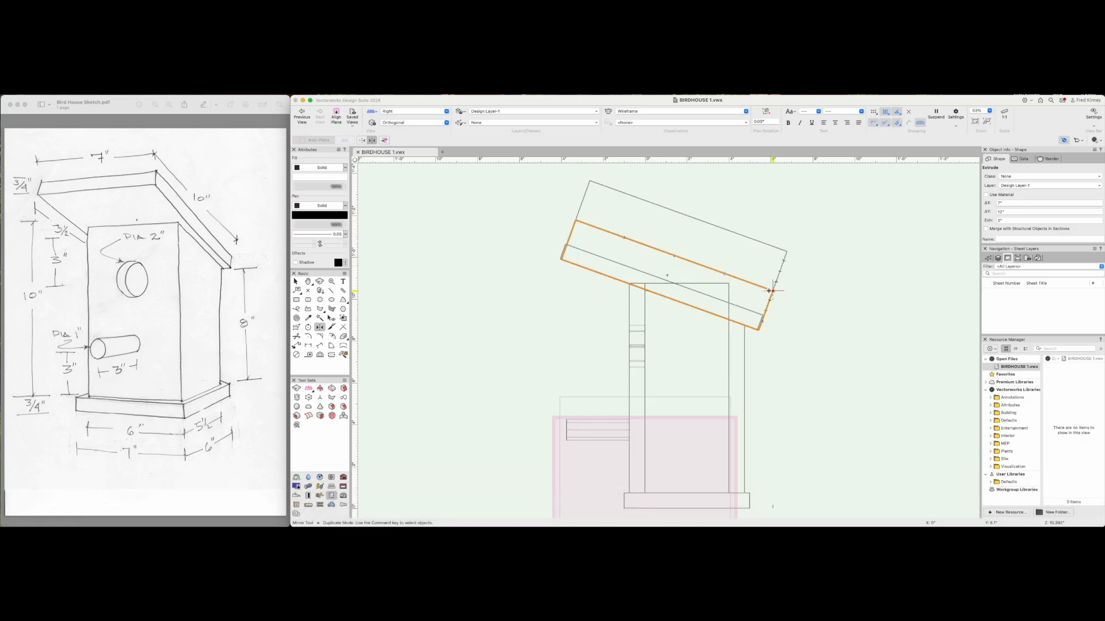
key(x)
Subtract the new lower block from the remaining 4" deep side panel and deselect the result.
shift+click(729, 294)
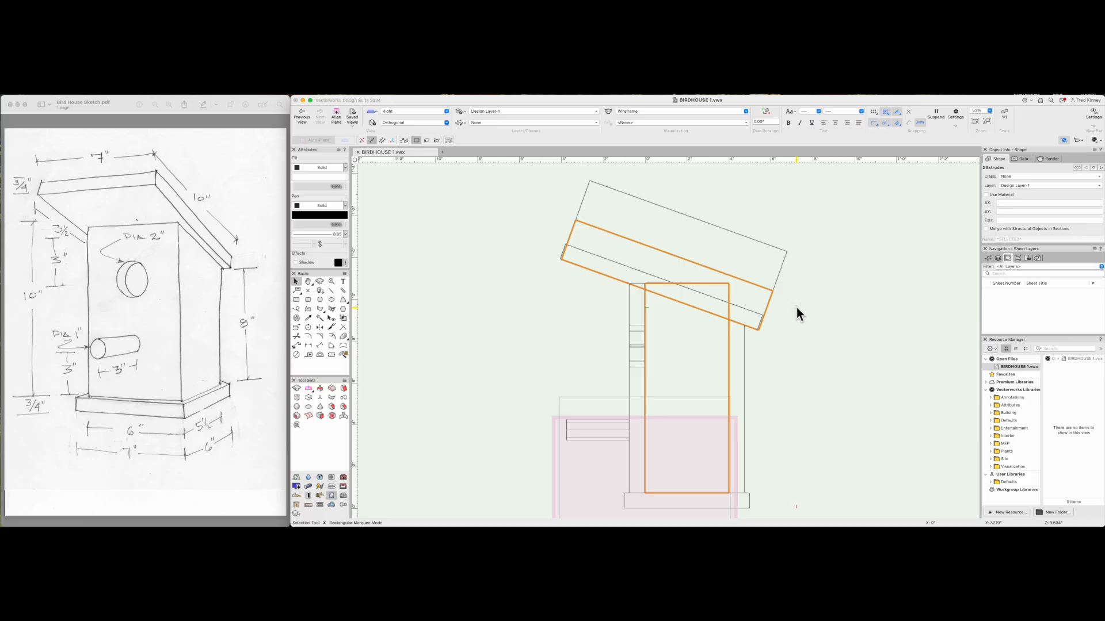
scroll(731, 293, down, 6)
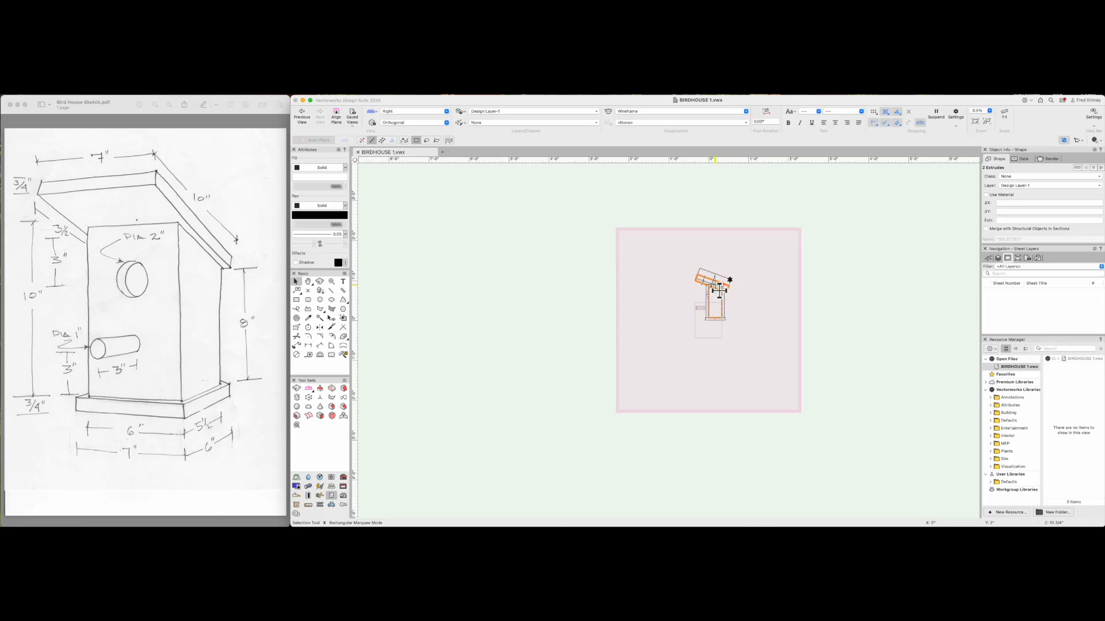
scroll(718, 290, up, 1)
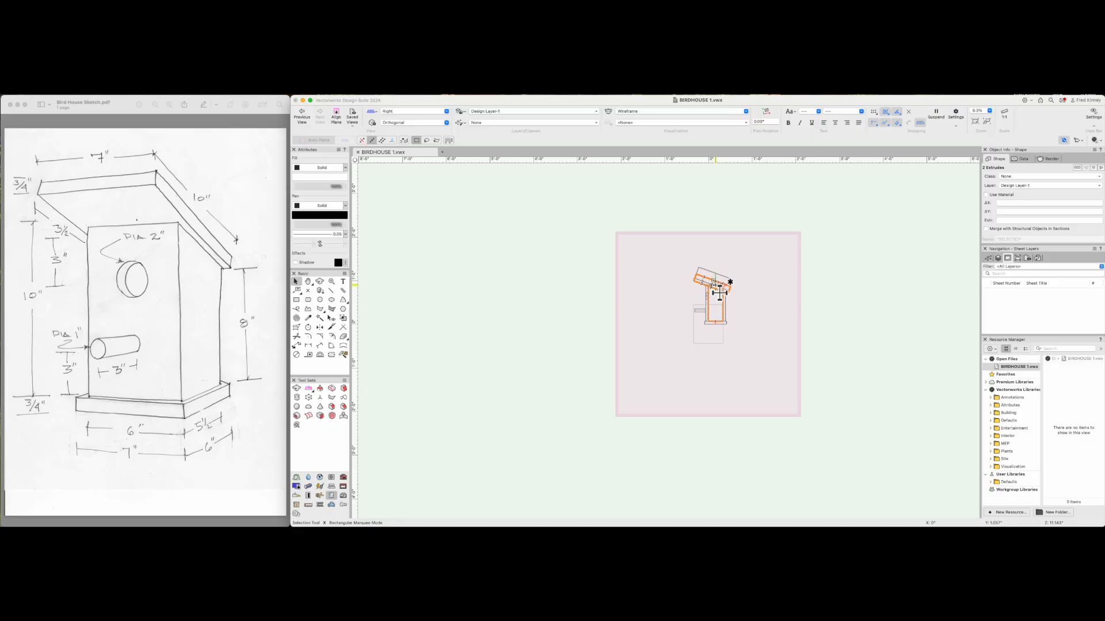
scroll(714, 280, down, 3)
right_click(630, 170)
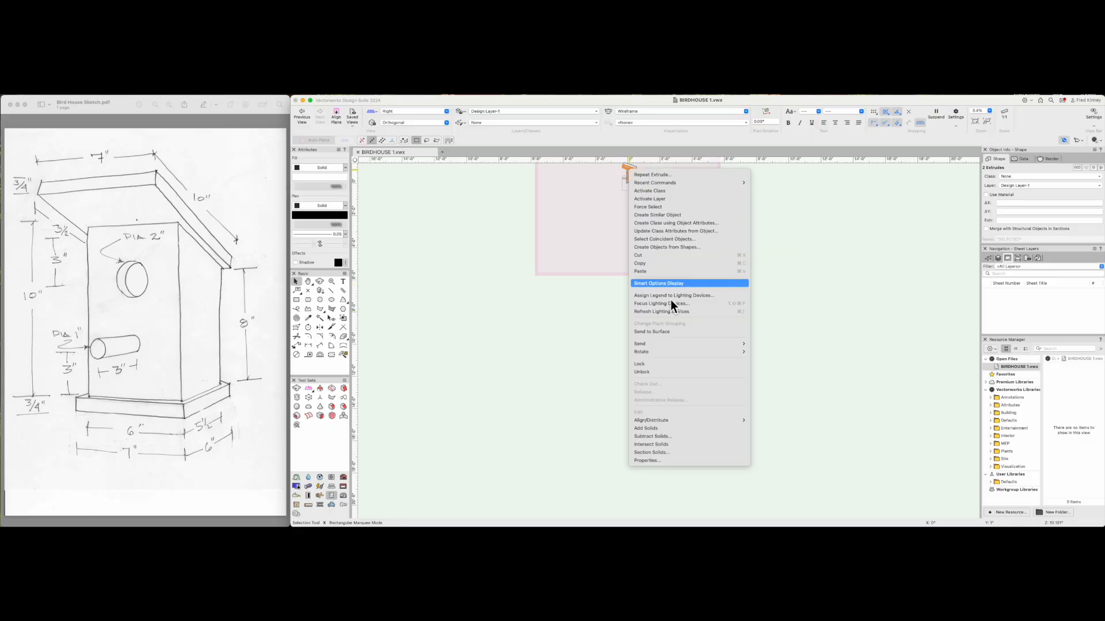
click(707, 440)
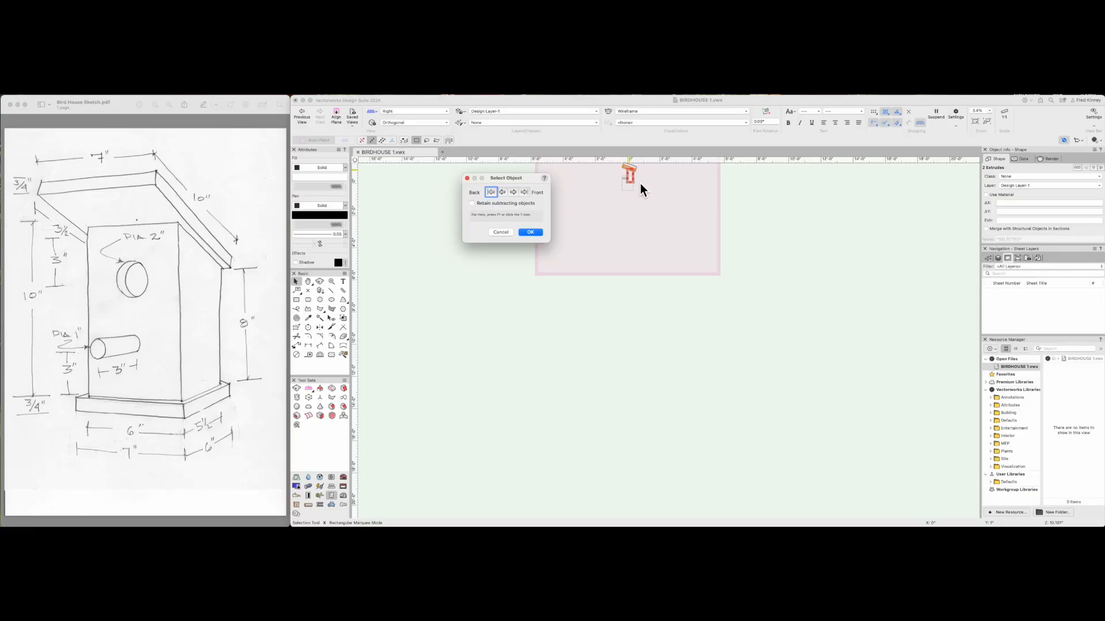
click(539, 235)
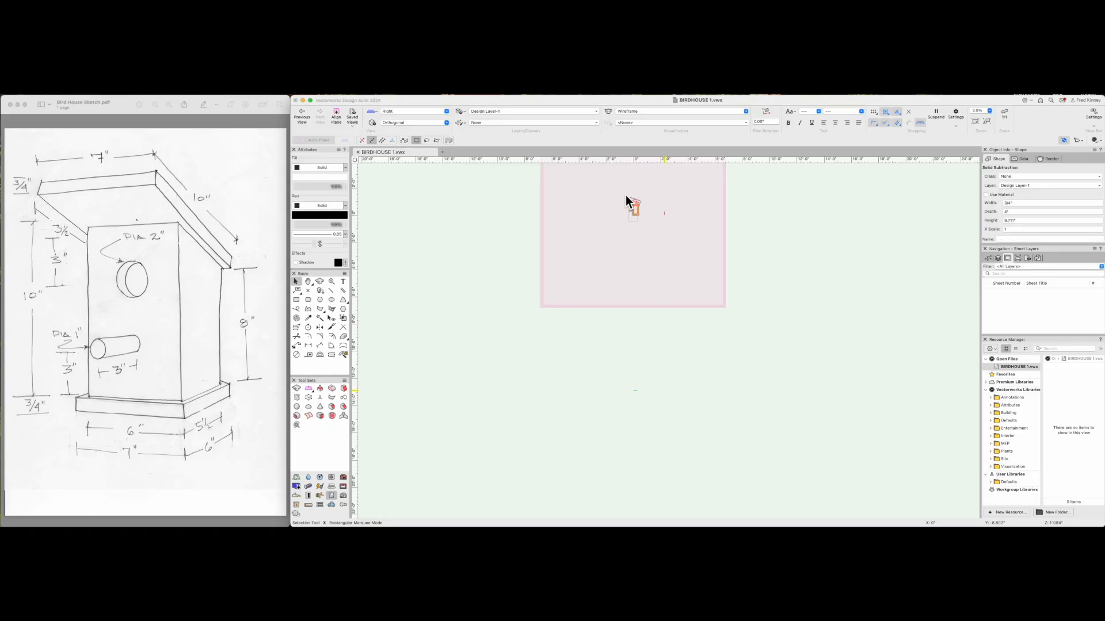
scroll(633, 199, up, 6)
scroll(654, 223, up, 1)
scroll(685, 382, down, 1)
scroll(604, 215, up, 5)
scroll(614, 291, down, 5)
click(626, 289)
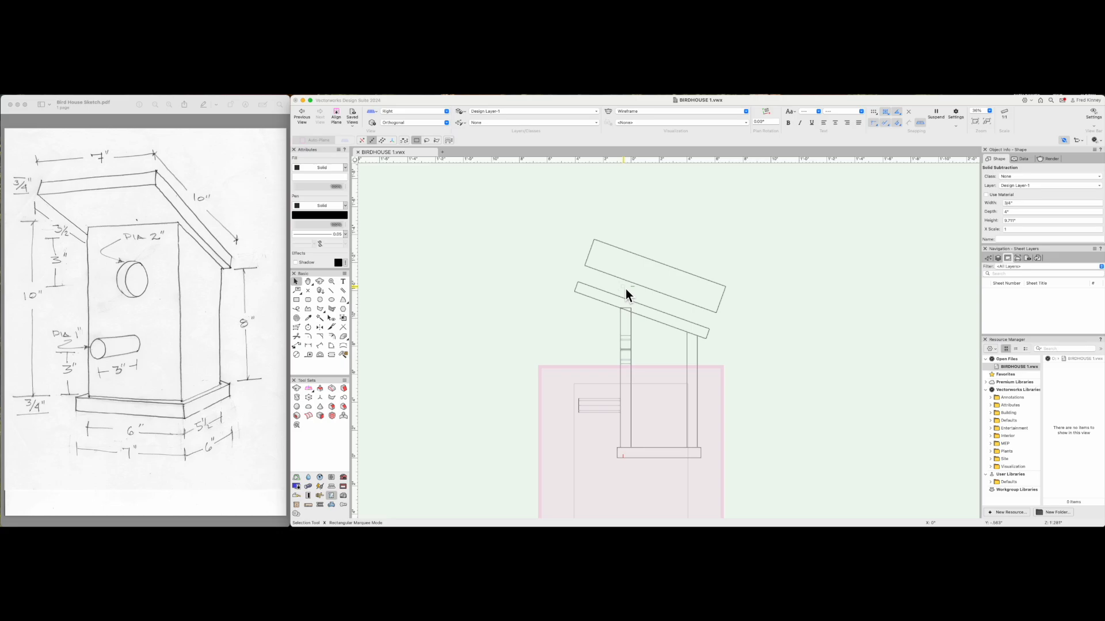
Mirror the remaining upper 2" thick block itself, without duplicating it, across its lower face so it overlaps the front panel's top.
scroll(626, 288, up, 3)
click(634, 281)
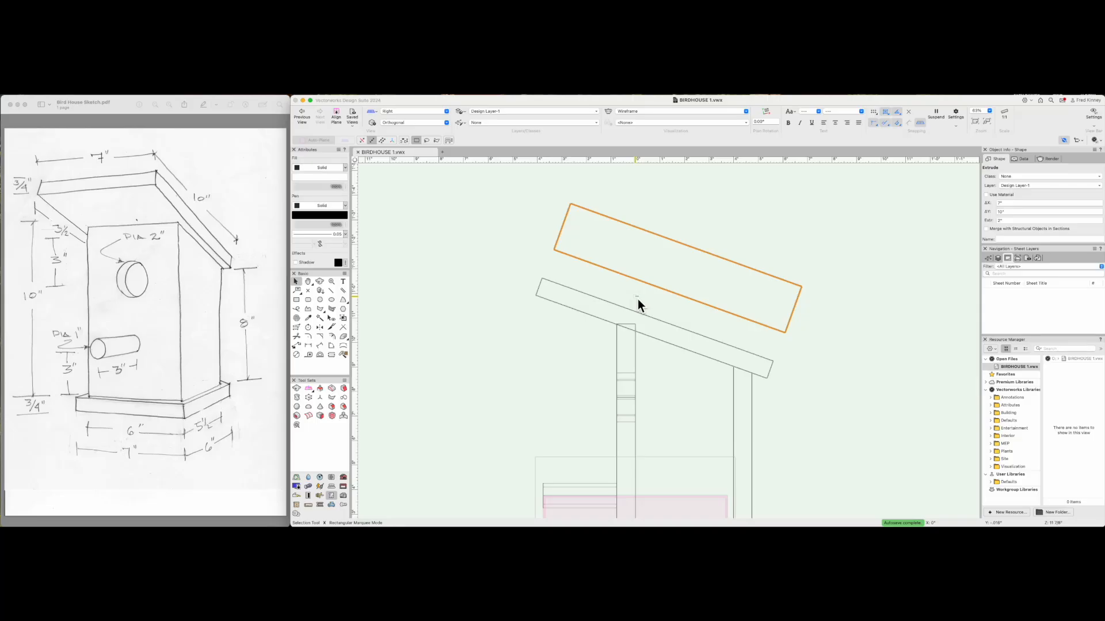
key(equal)
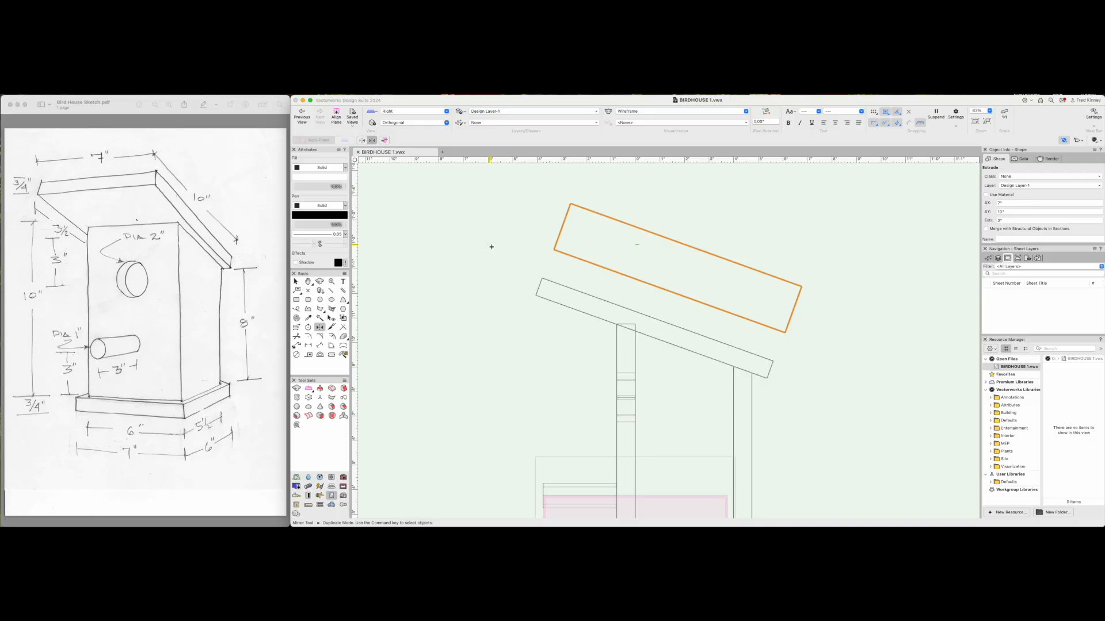
key(u)
scroll(594, 288, up, 2)
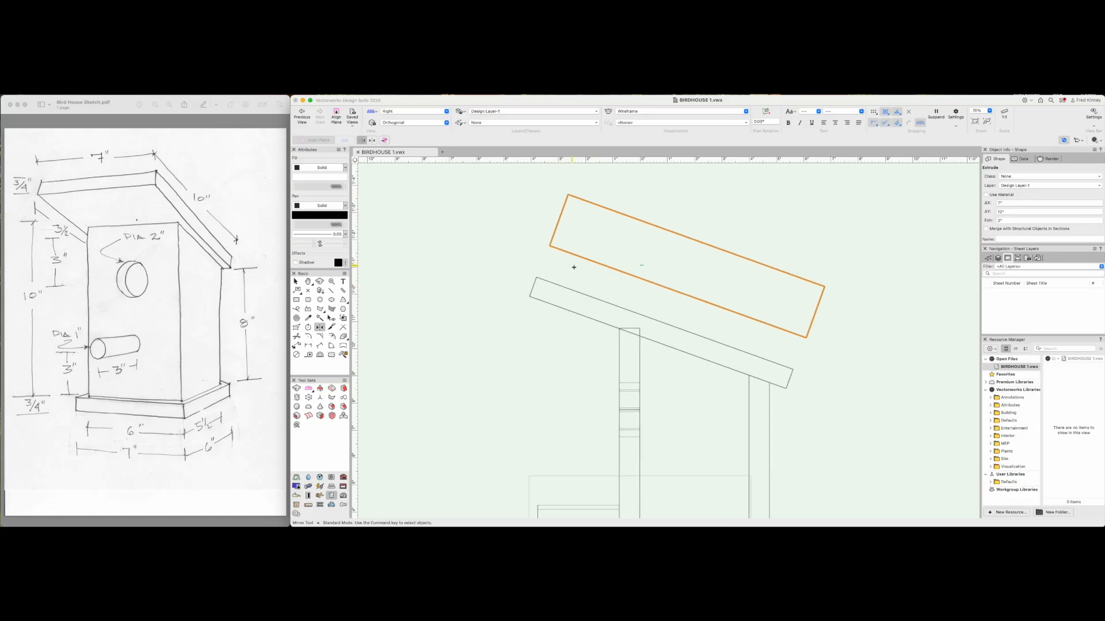
click(550, 249)
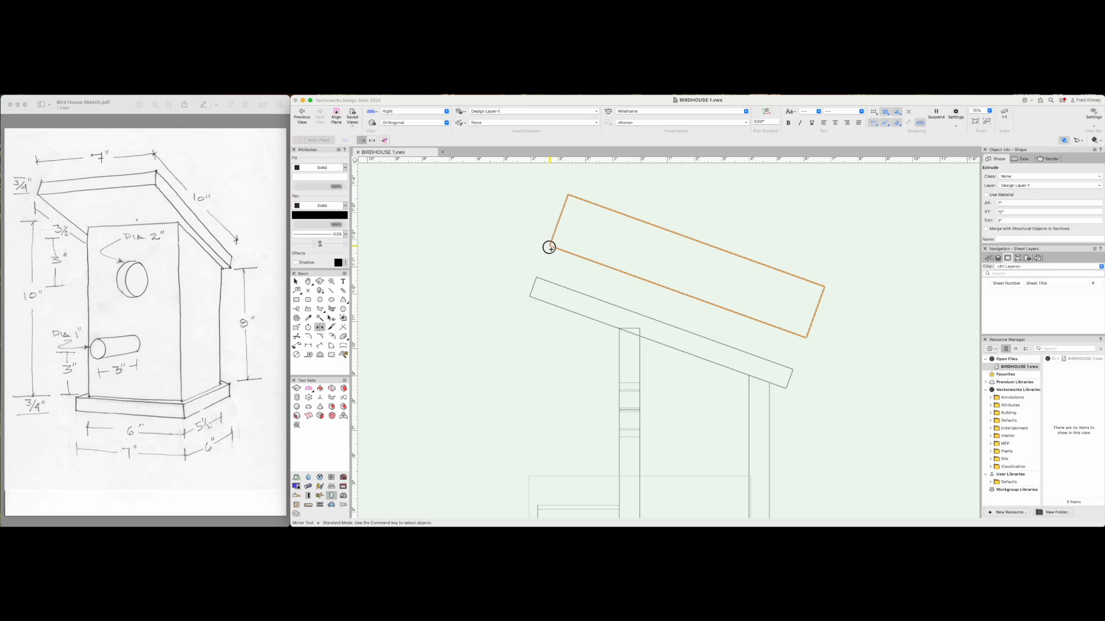
click(805, 339)
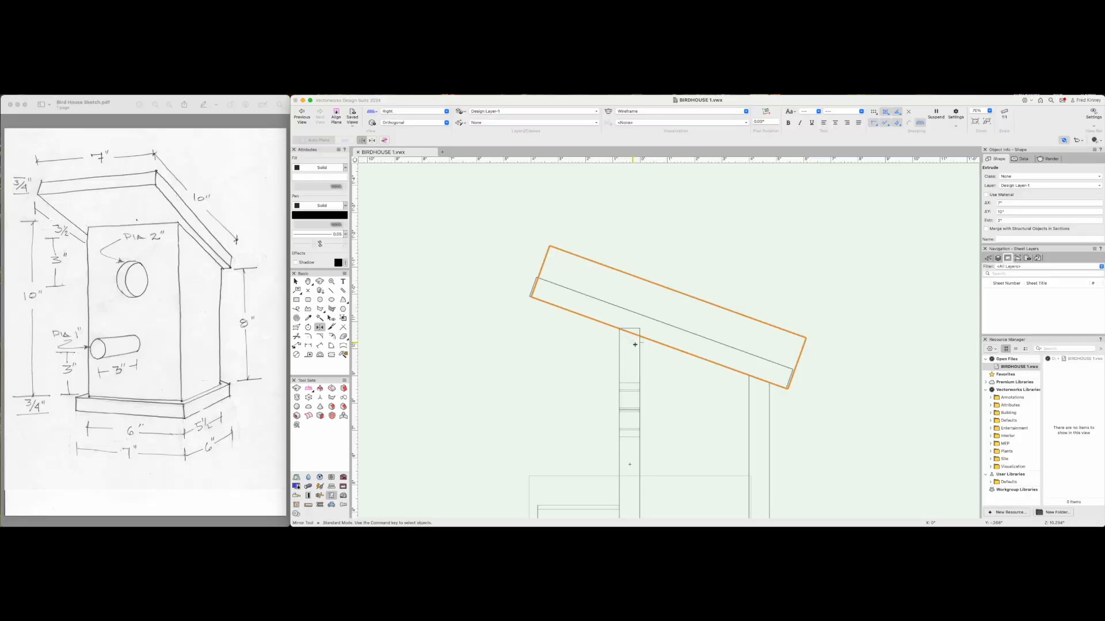
Subtract the 2" thick block from the front panel with the entrance hole and deselect the result.
scroll(635, 345, up, 3)
key(x)
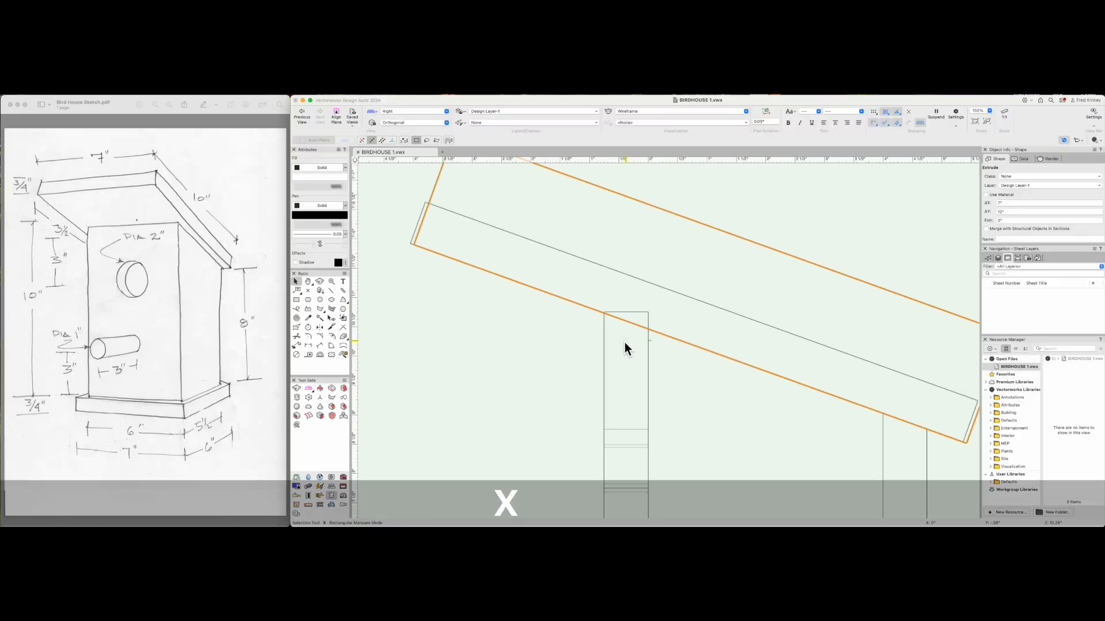
shift+click(606, 336)
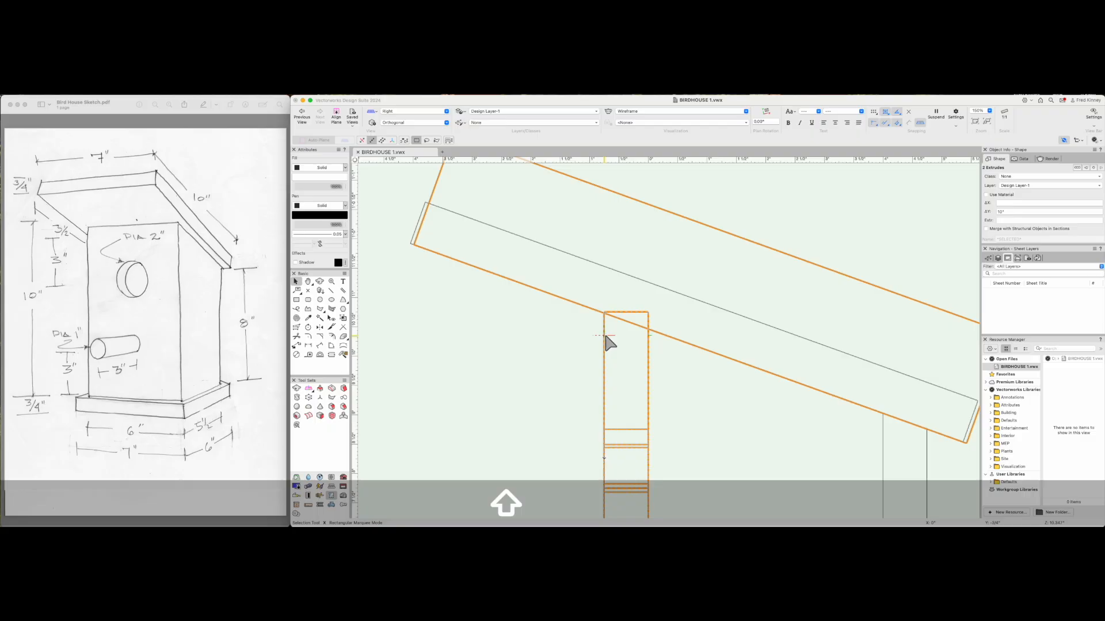
scroll(642, 320, down, 3)
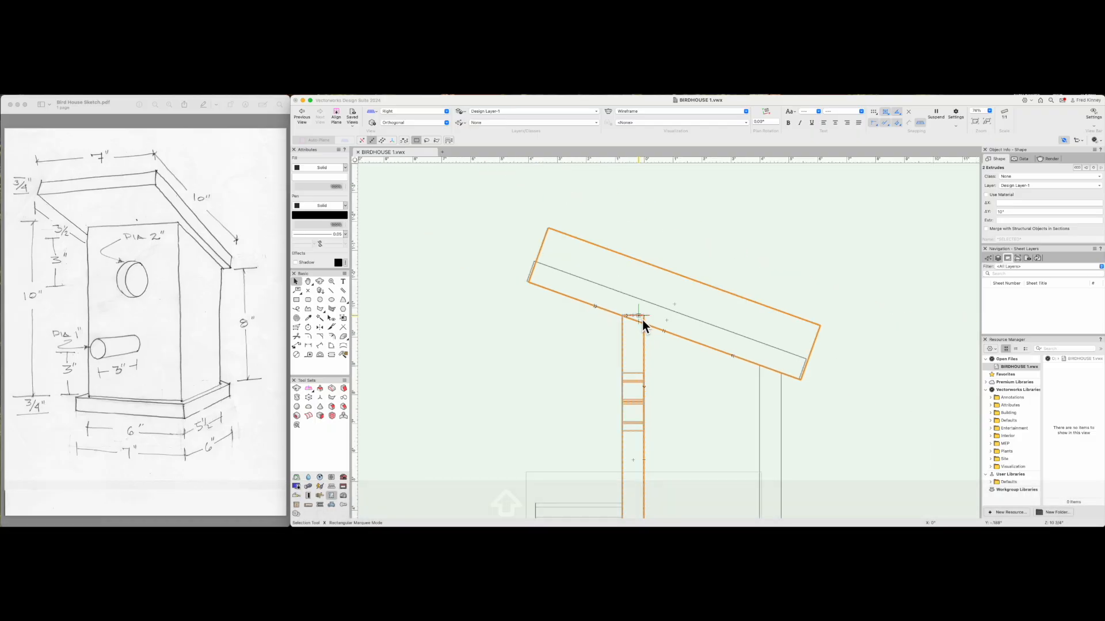
right_click(642, 317)
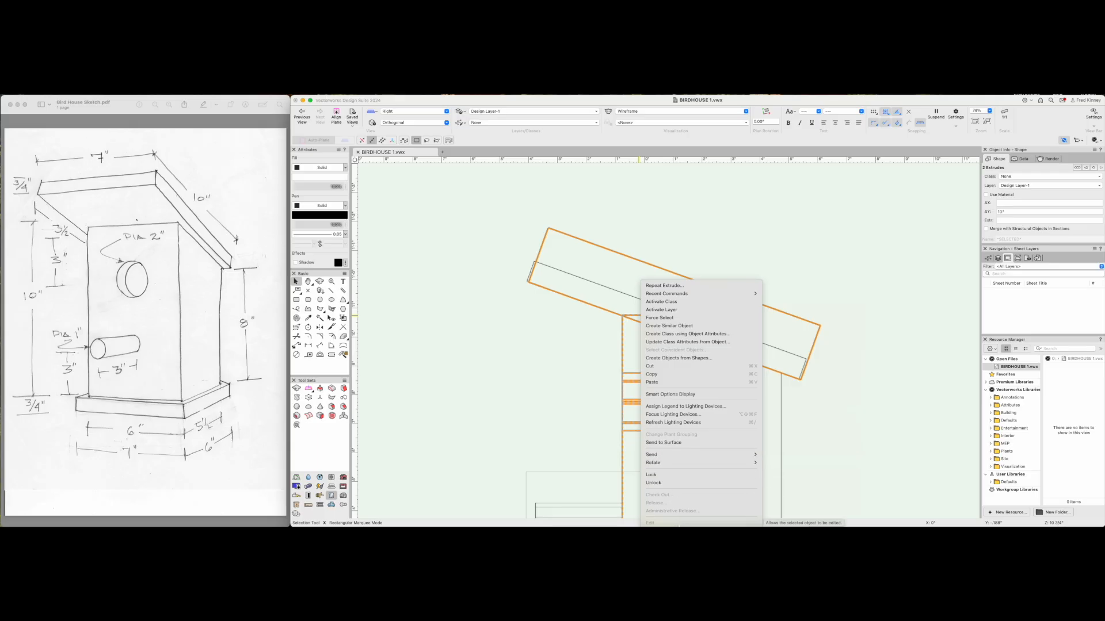
click(693, 524)
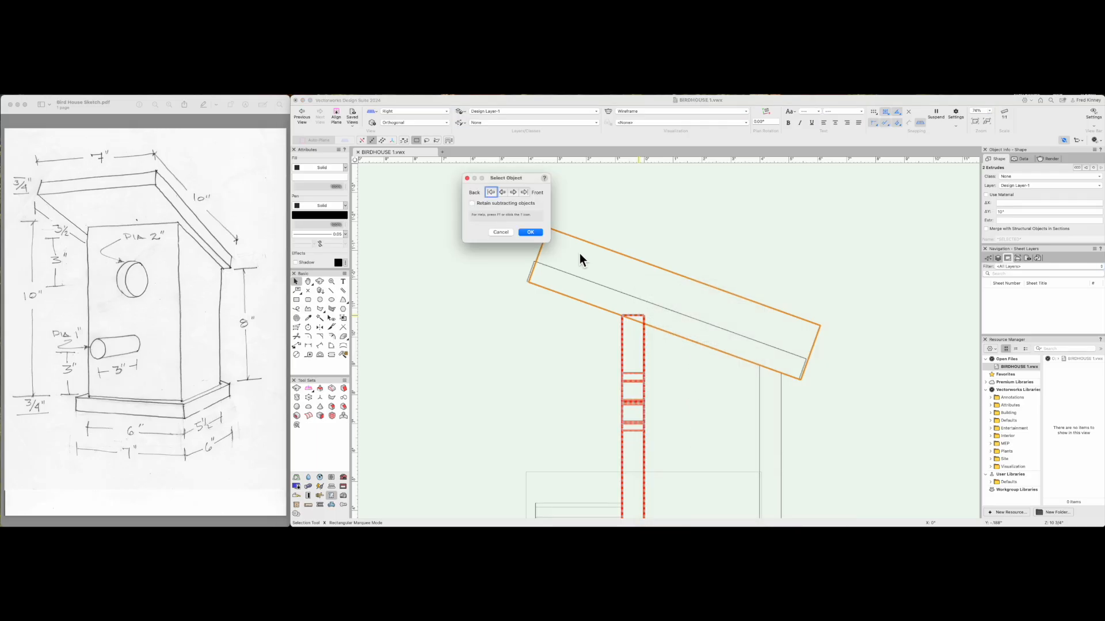
click(532, 235)
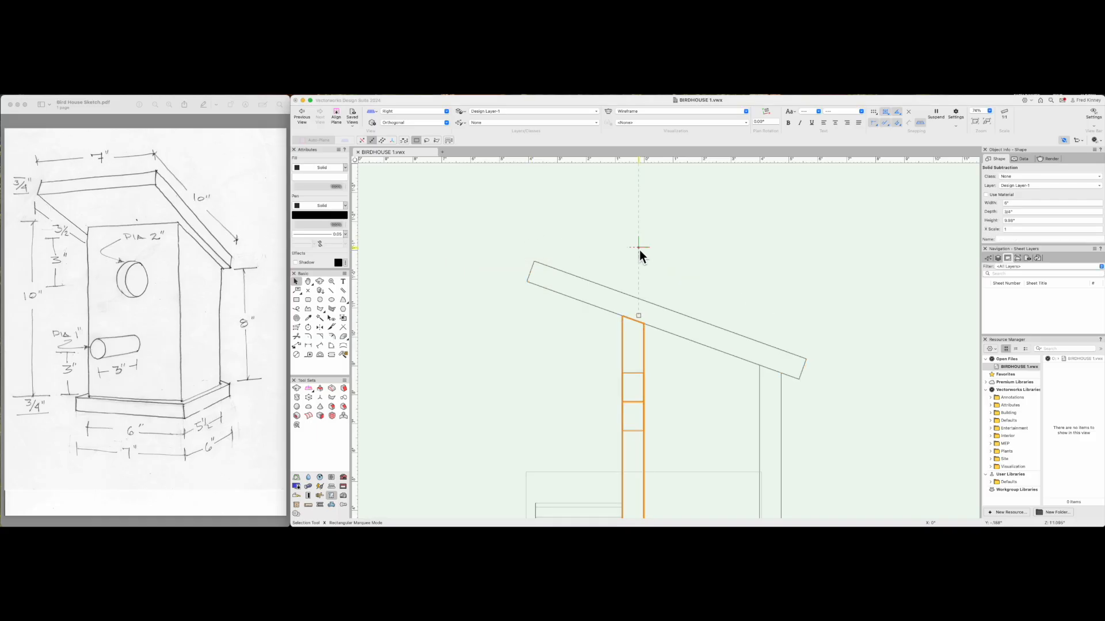
scroll(640, 254, down, 4)
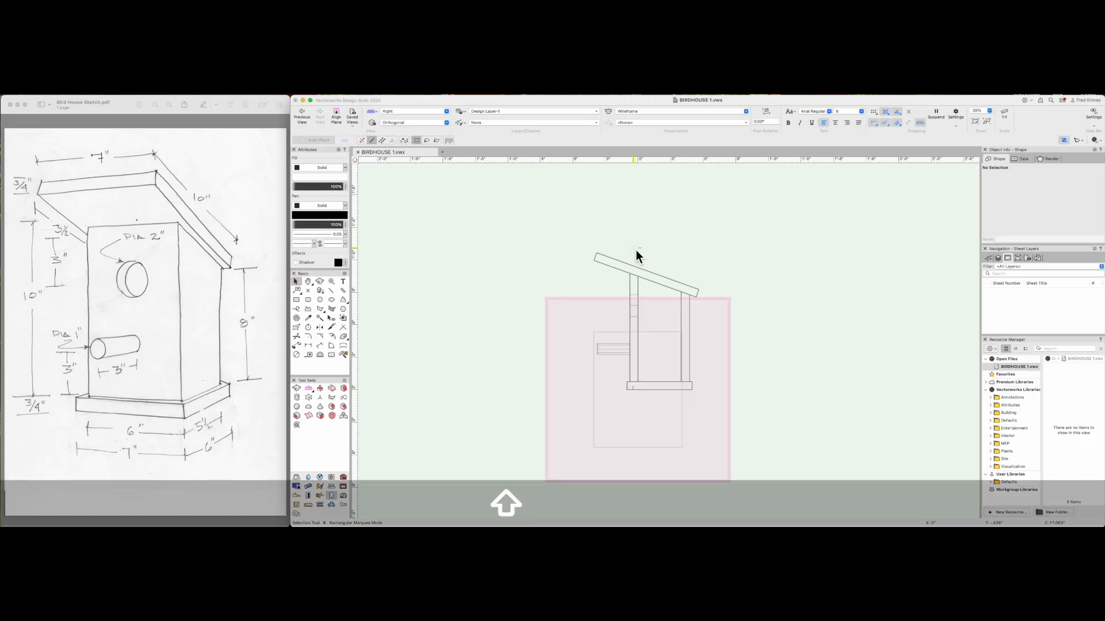
Switch the model's rendering from Wireframe to Shaded and examine the trimmed birdhouse in 3D from several angles.
key(shift+c)
drag(612, 251, 719, 310)
click(626, 113)
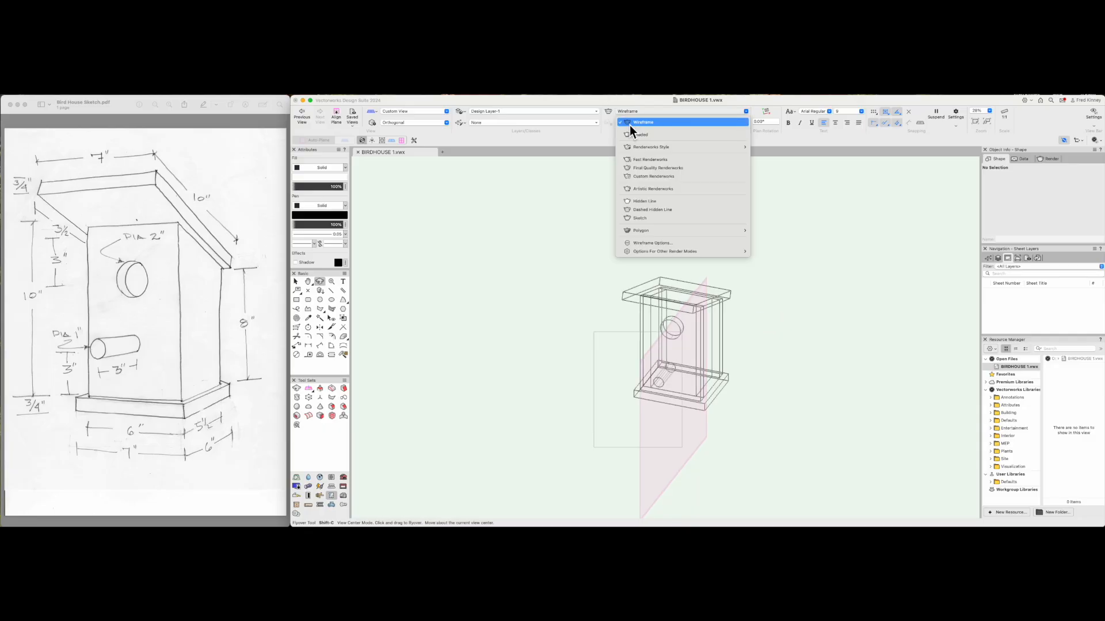
click(634, 135)
mouse_move(723, 311)
mouse_down()
mouse_move(707, 335)
mouse_move(604, 278)
mouse_move(617, 240)
mouse_move(724, 267)
mouse_up()
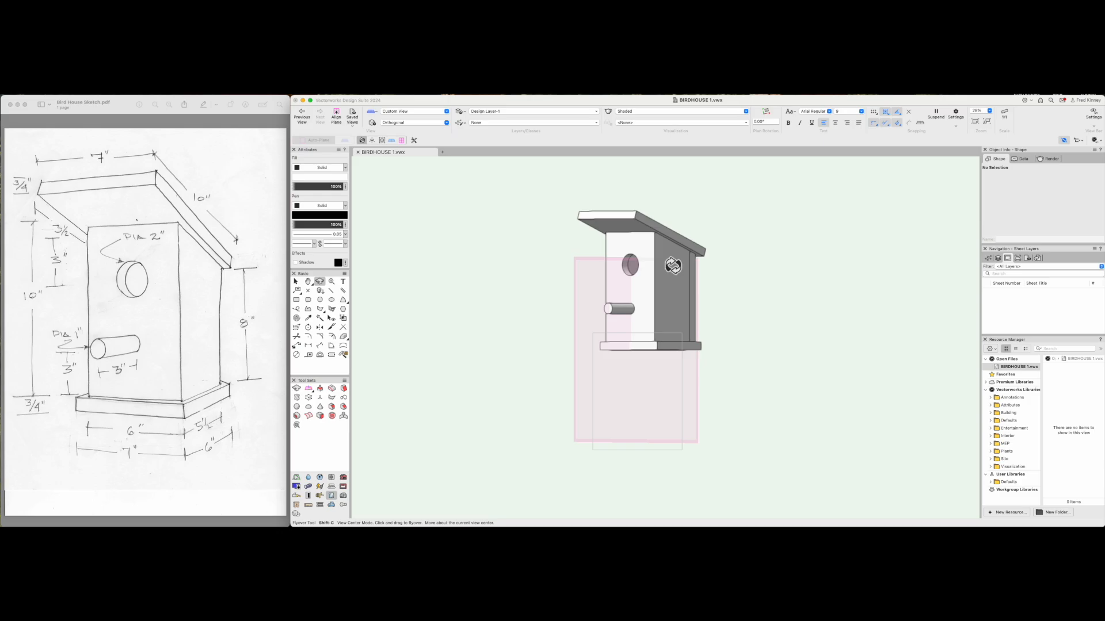
scroll(667, 260, up, 5)
scroll(653, 259, down, 3)
drag(639, 259, 770, 303)
scroll(713, 304, down, 5)
scroll(672, 353, down, 2)
drag(680, 324, 548, 335)
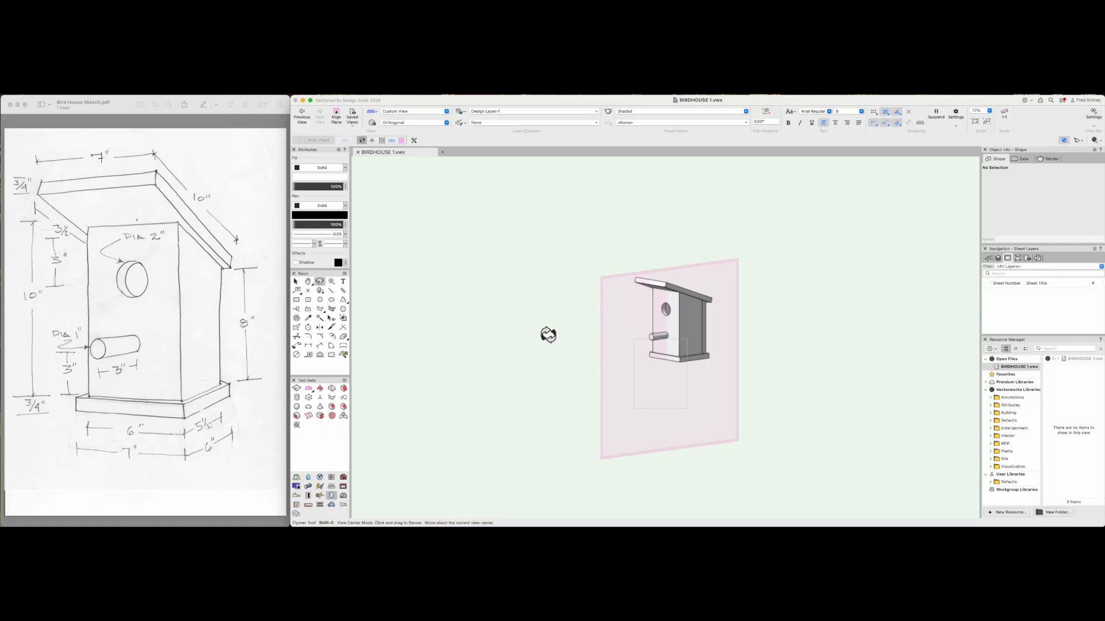